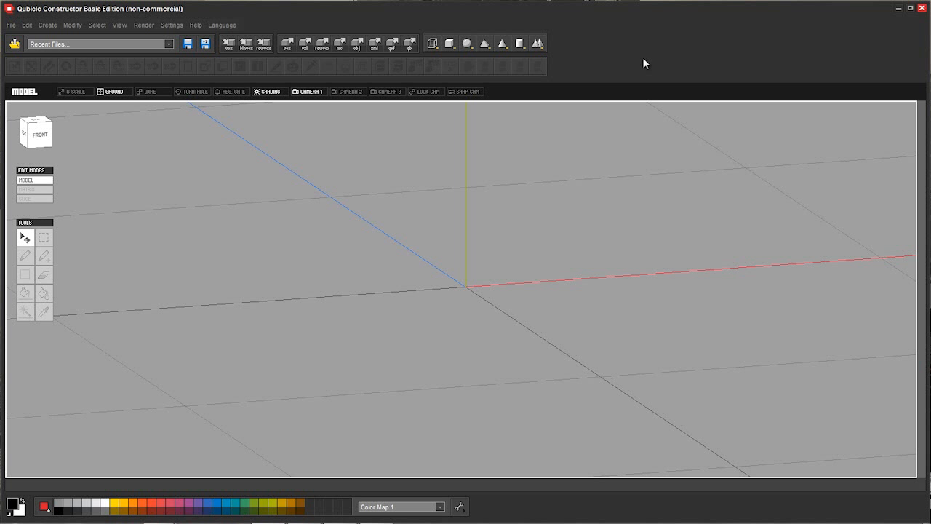
Turn off the ground grid display in the empty model scene
{"action": "scroll", "coordinate": [481, 240], "scroll_direction": "down", "scroll_amount": 3}
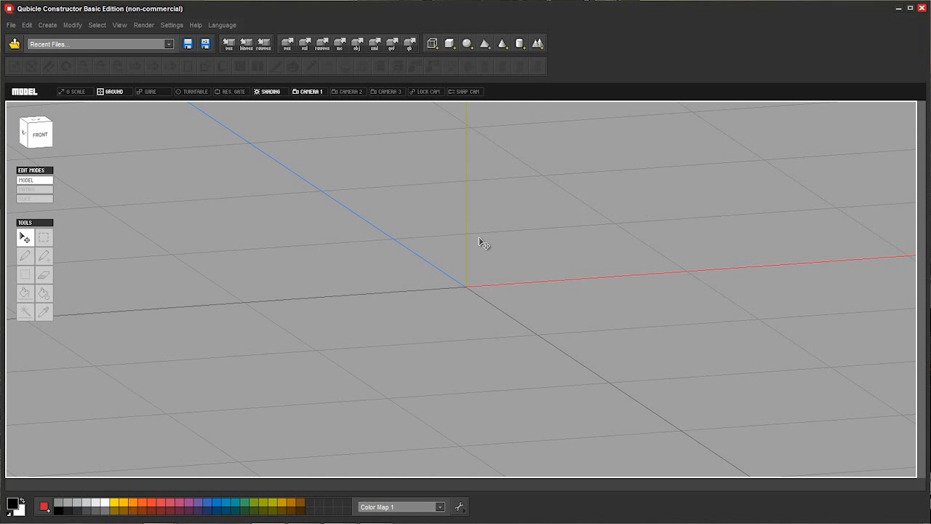
{"action": "scroll", "coordinate": [481, 241], "scroll_direction": "down", "scroll_amount": 2}
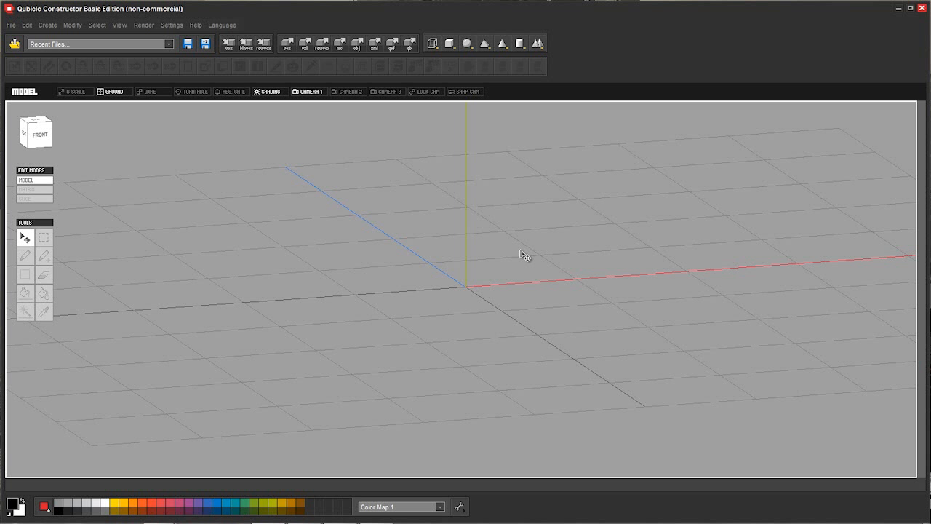
{"action": "mouse_move", "coordinate": [514, 272]}
{"action": "right_mouse_down"}
{"action": "mouse_move", "coordinate": [499, 252]}
{"action": "mouse_move", "coordinate": [515, 258]}
{"action": "right_mouse_up"}
{"action": "middle_click_drag", "start_coordinate": [515, 257], "coordinate": [503, 259]}
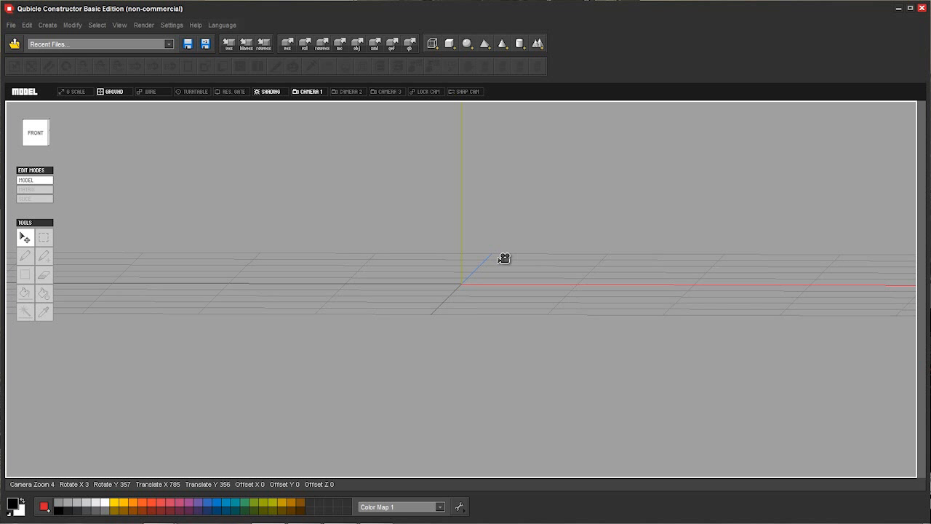
{"action": "mouse_move", "coordinate": [504, 258]}
{"action": "right_mouse_down"}
{"action": "mouse_move", "coordinate": [519, 273]}
{"action": "mouse_move", "coordinate": [512, 254]}
{"action": "right_mouse_up"}
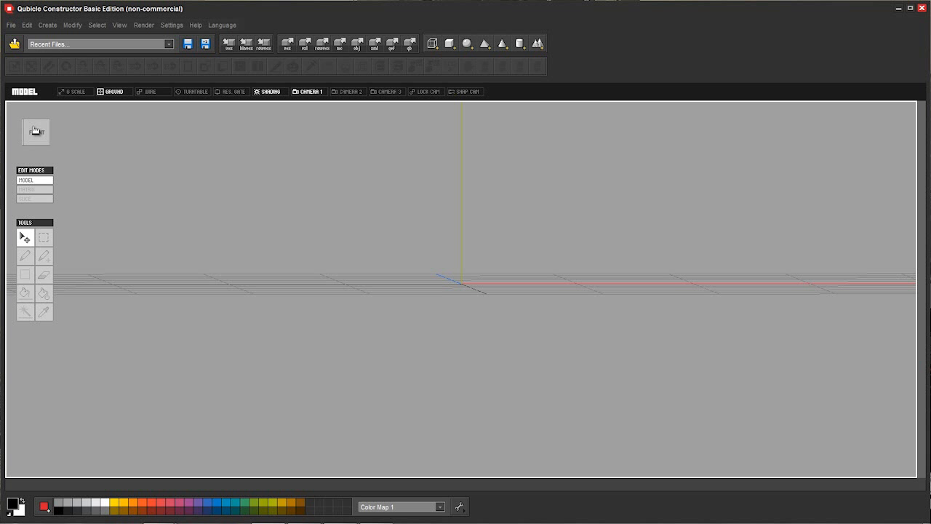
{"action": "right_click_drag", "start_coordinate": [259, 181], "coordinate": [287, 204]}
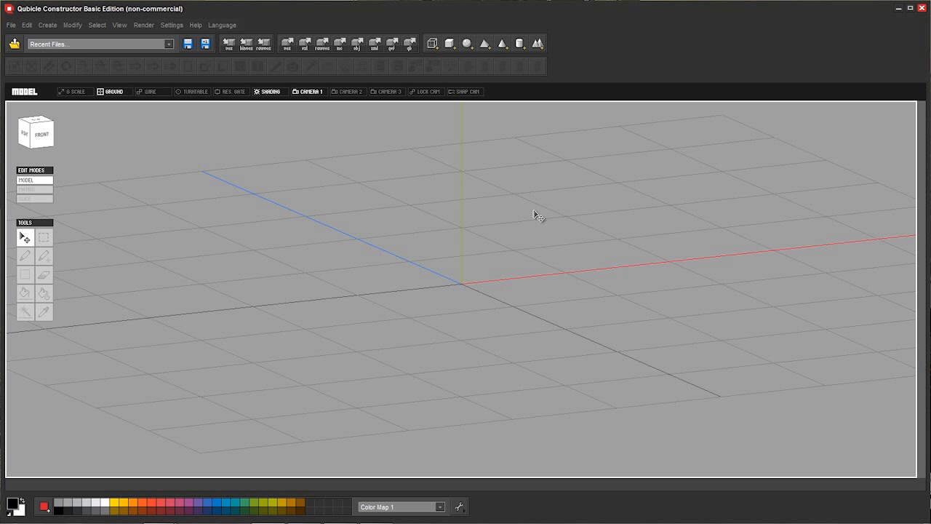
{"action": "left_click", "coordinate": [110, 92]}
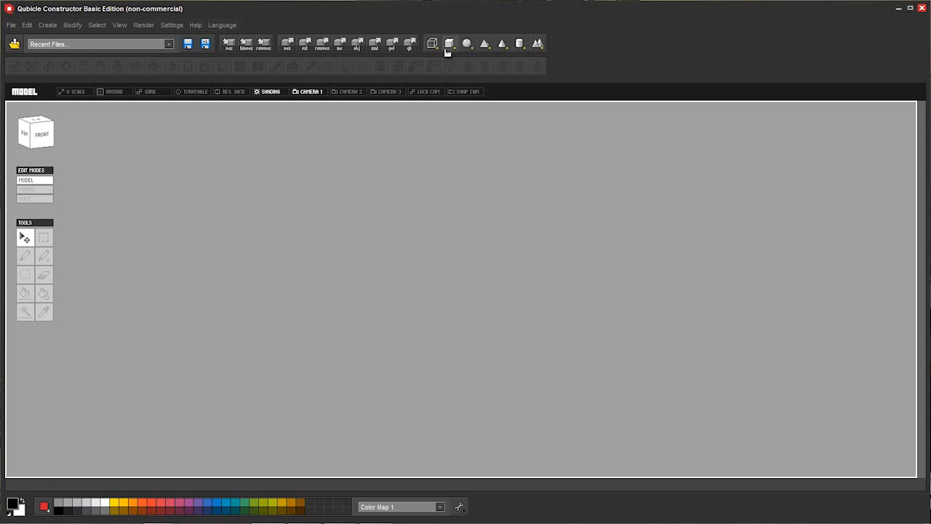
Switch to Windows Photo Viewer, examine the Sparkbot_Head_Sample reference image, and minimize it
{"action": "mouse_move", "coordinate": [329, 516]}
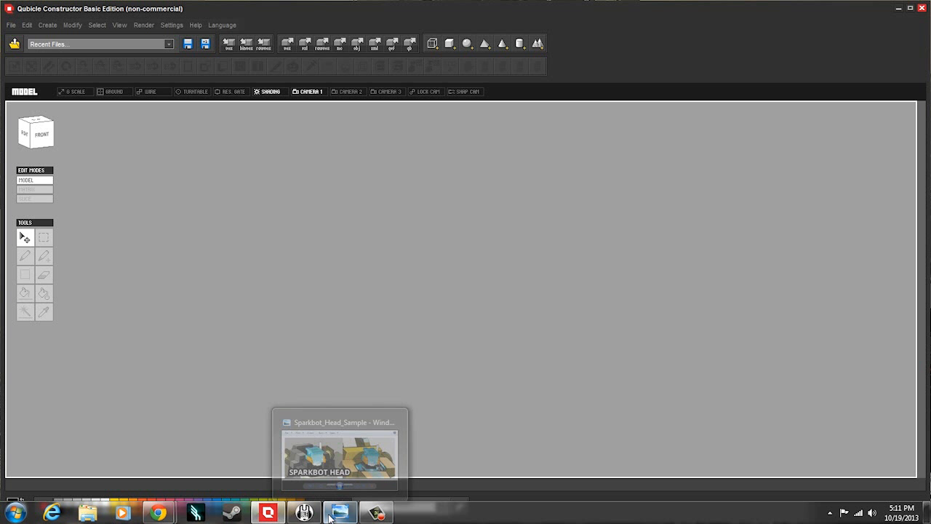
{"action": "left_click", "coordinate": [339, 451]}
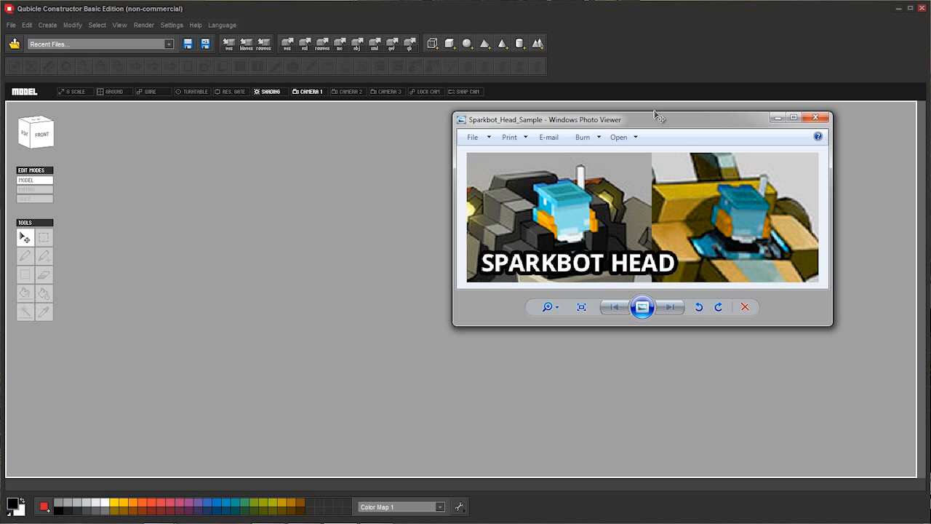
{"action": "left_click_drag", "start_coordinate": [659, 118], "coordinate": [527, 128]}
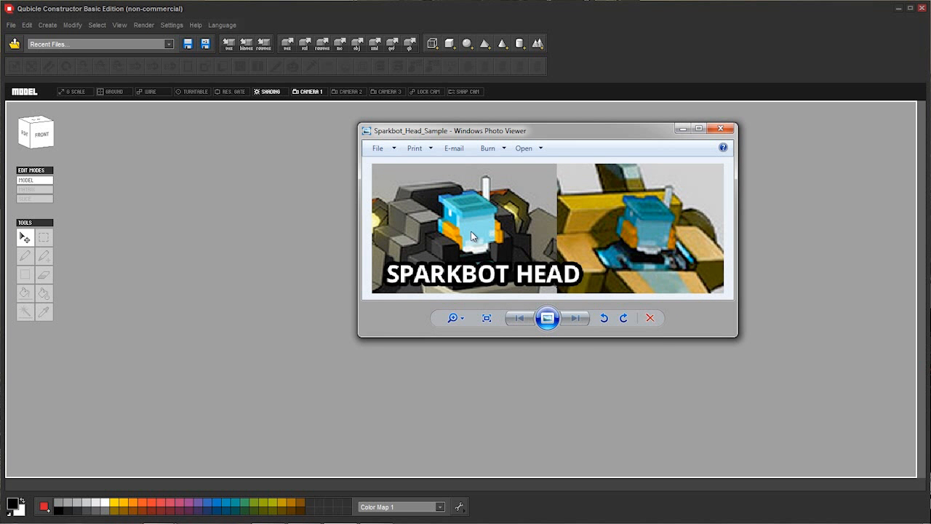
{"action": "left_click_drag", "start_coordinate": [604, 131], "coordinate": [643, 138]}
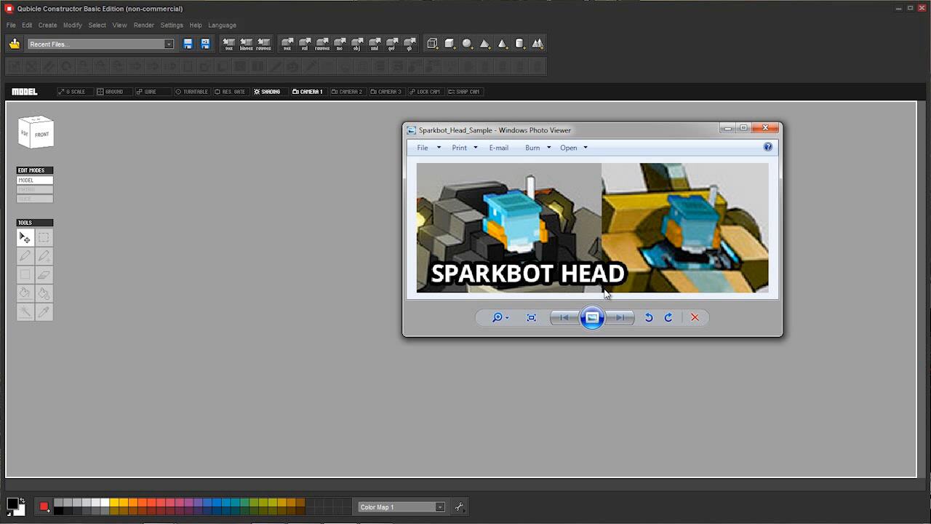
{"action": "left_click", "coordinate": [729, 128]}
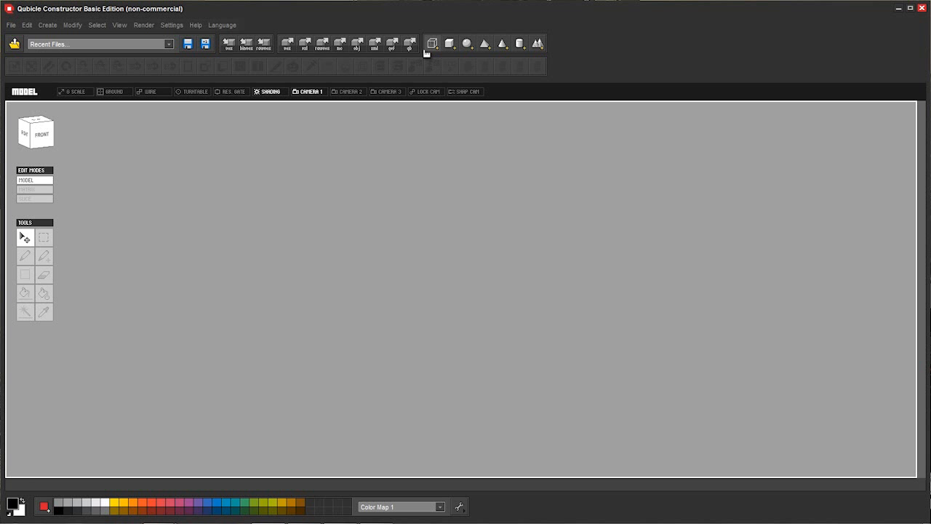
Create a white cuboid matrix with width 12, height 11 and depth 16
{"action": "left_click", "coordinate": [451, 45]}
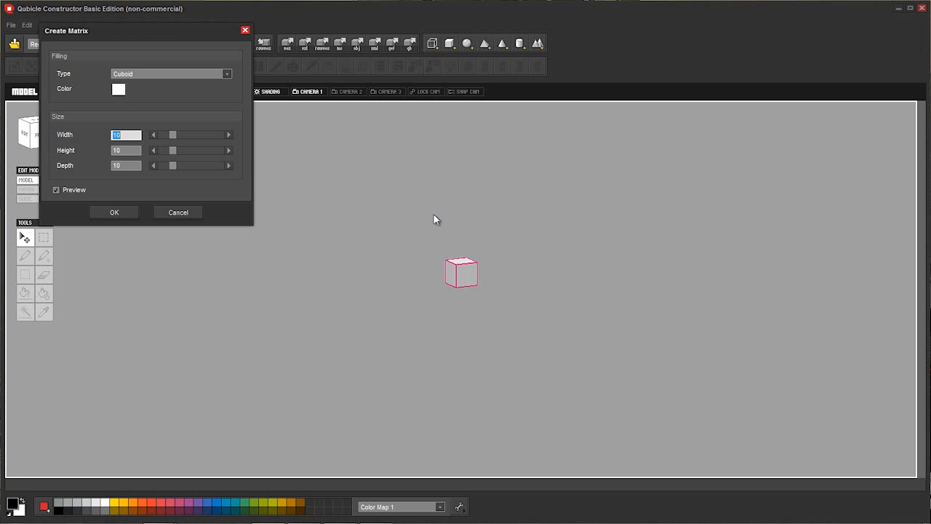
{"action": "left_click", "coordinate": [228, 166]}
{"action": "left_click", "coordinate": [227, 166]}
{"action": "left_click", "coordinate": [228, 166]}
{"action": "left_click", "coordinate": [227, 166]}
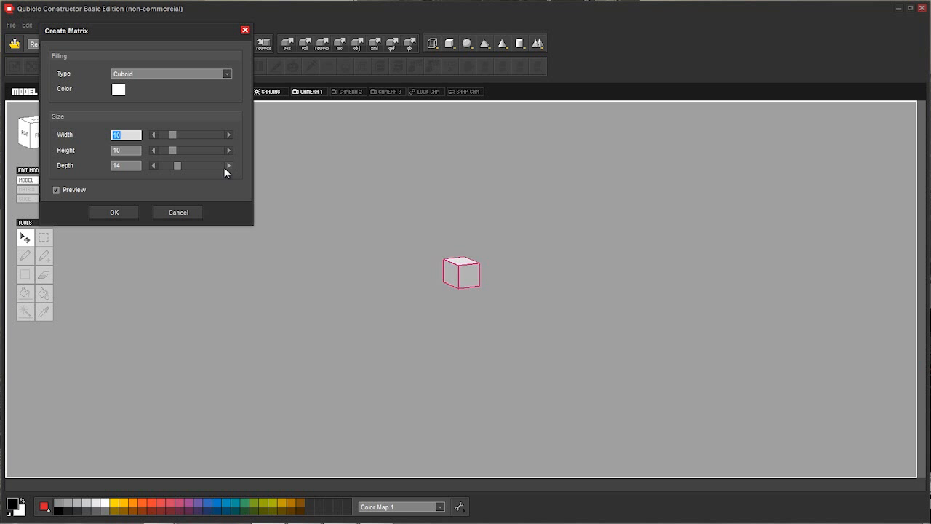
{"action": "left_click", "coordinate": [223, 167]}
{"action": "left_click", "coordinate": [223, 167]}
{"action": "left_click", "coordinate": [227, 135]}
{"action": "left_click", "coordinate": [227, 134]}
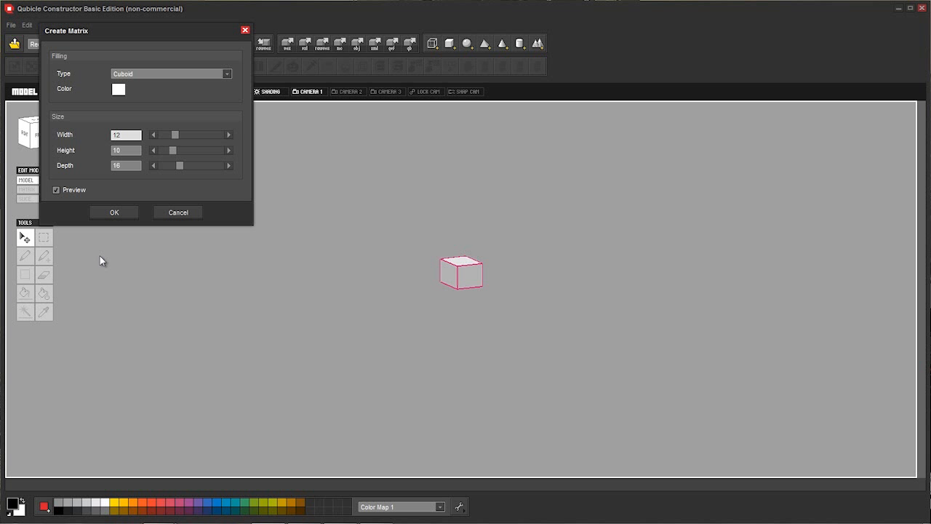
{"action": "left_click", "coordinate": [228, 150]}
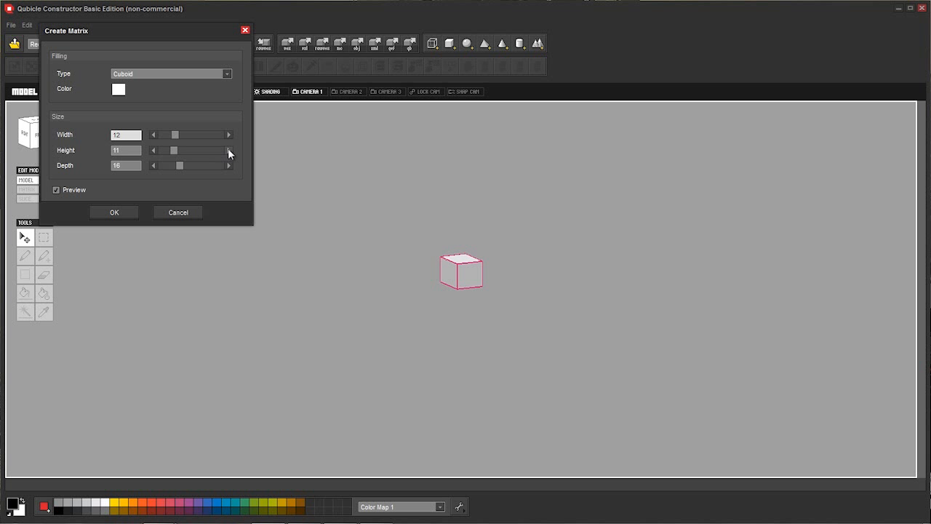
{"action": "left_click", "coordinate": [123, 219]}
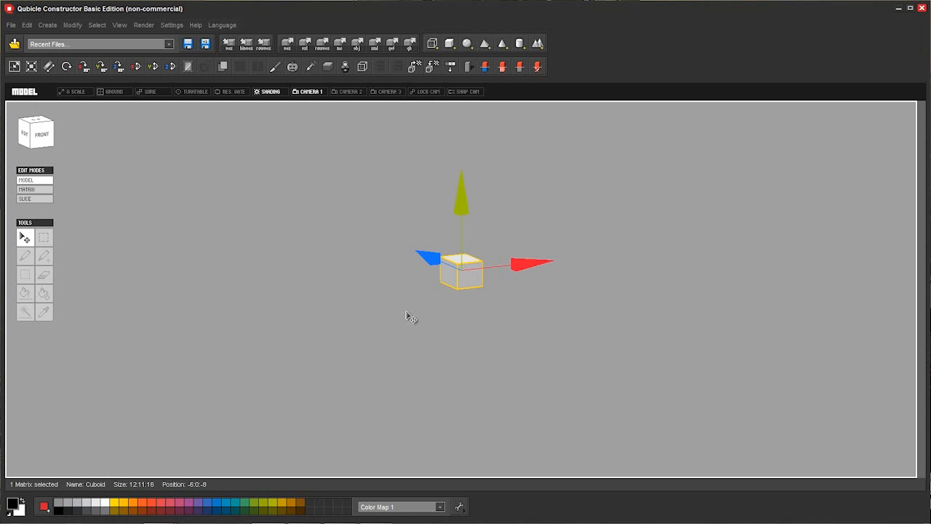
Move the cuboid to position -2, -4, 14 with its axis arrows
{"action": "mouse_move", "coordinate": [468, 208]}
{"action": "left_mouse_down"}
{"action": "mouse_move", "coordinate": [471, 171]}
{"action": "mouse_move", "coordinate": [470, 190]}
{"action": "left_mouse_up"}
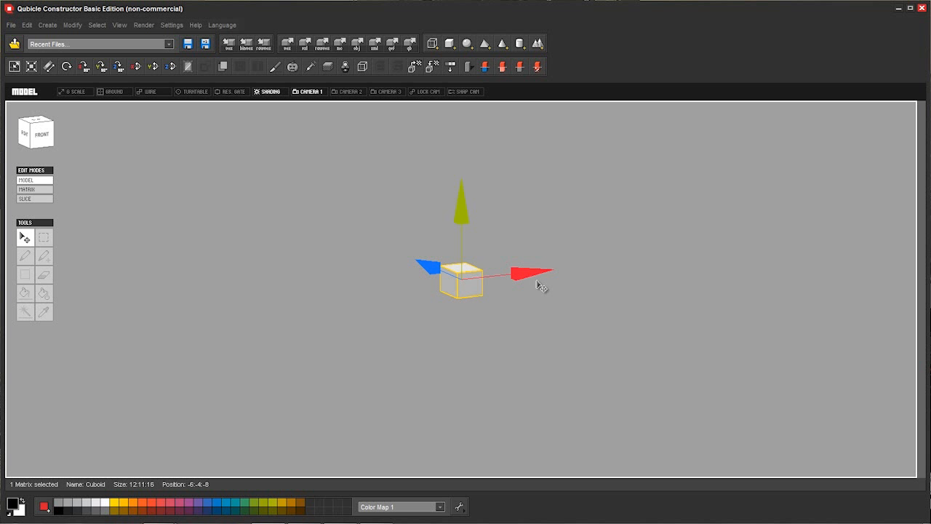
{"action": "mouse_move", "coordinate": [540, 285]}
{"action": "left_mouse_down"}
{"action": "mouse_move", "coordinate": [574, 276]}
{"action": "mouse_move", "coordinate": [542, 282]}
{"action": "left_mouse_up"}
{"action": "left_click_drag", "start_coordinate": [429, 263], "coordinate": [378, 235]}
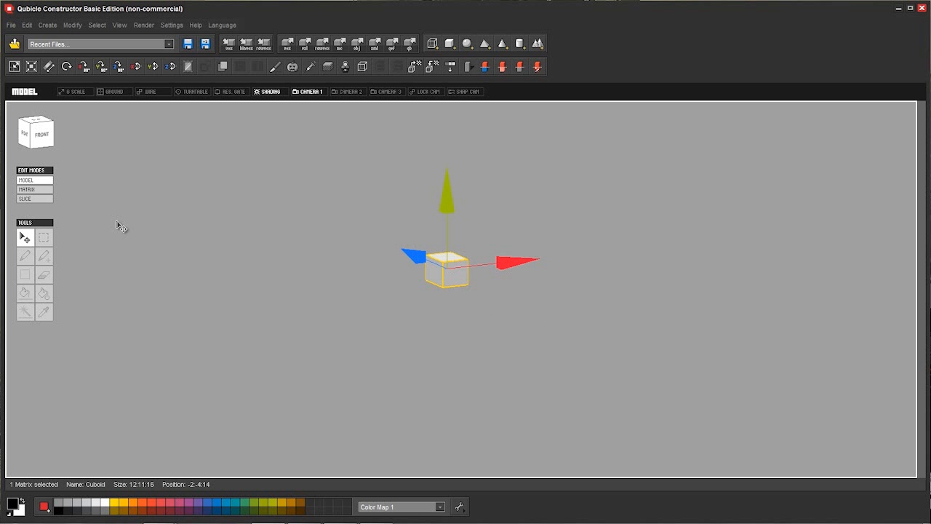
In Matrix mode, erase the second voxel row from the top of the cuboid's front face
{"action": "left_click", "coordinate": [44, 191]}
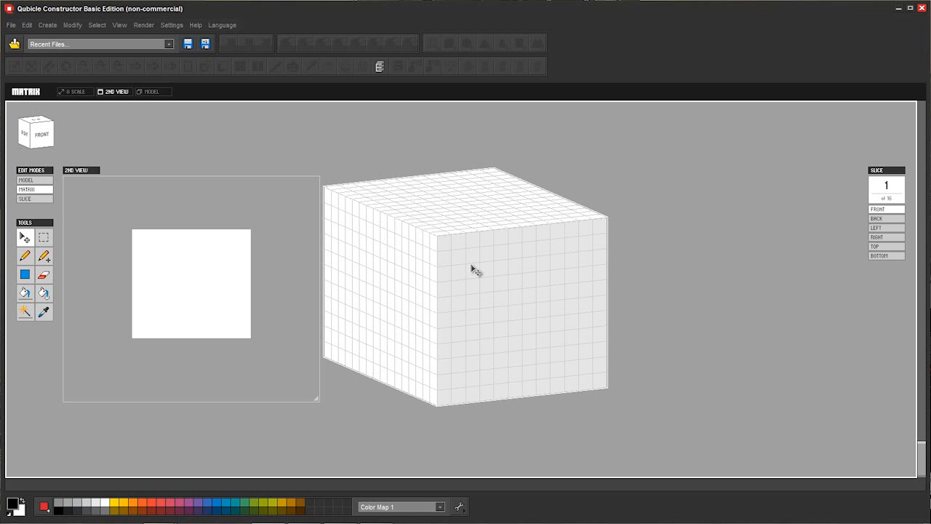
{"action": "left_click", "coordinate": [44, 277]}
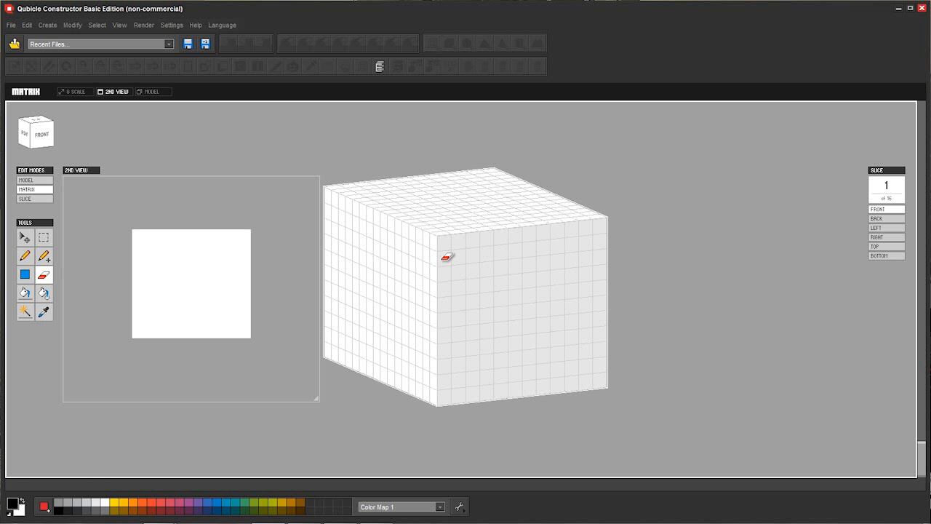
{"action": "mouse_move", "coordinate": [446, 257]}
{"action": "left_mouse_down"}
{"action": "mouse_move", "coordinate": [594, 243]}
{"action": "mouse_move", "coordinate": [607, 254]}
{"action": "mouse_move", "coordinate": [585, 256]}
{"action": "left_mouse_up"}
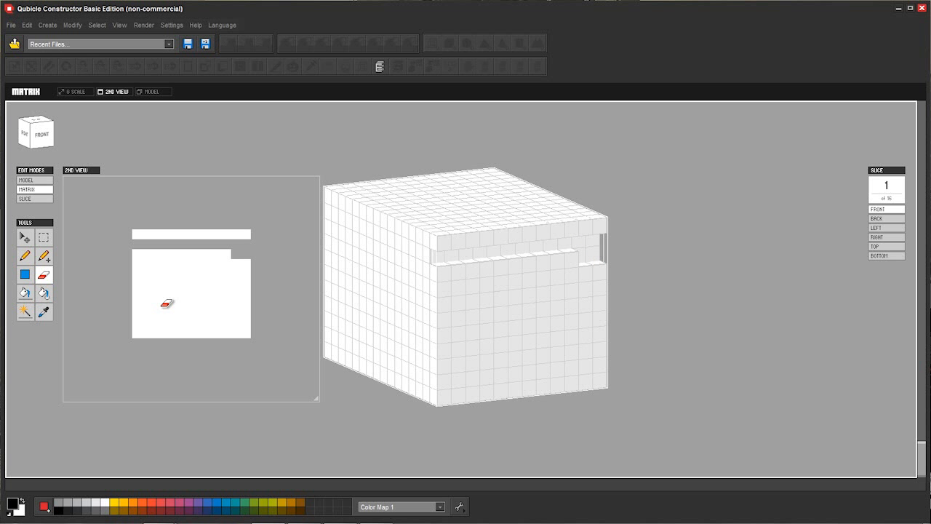
In Slice mode, erase the second column of front slice 1 down to the bottom edge, undoing the stray erased voxel beside it
{"action": "left_click", "coordinate": [24, 198]}
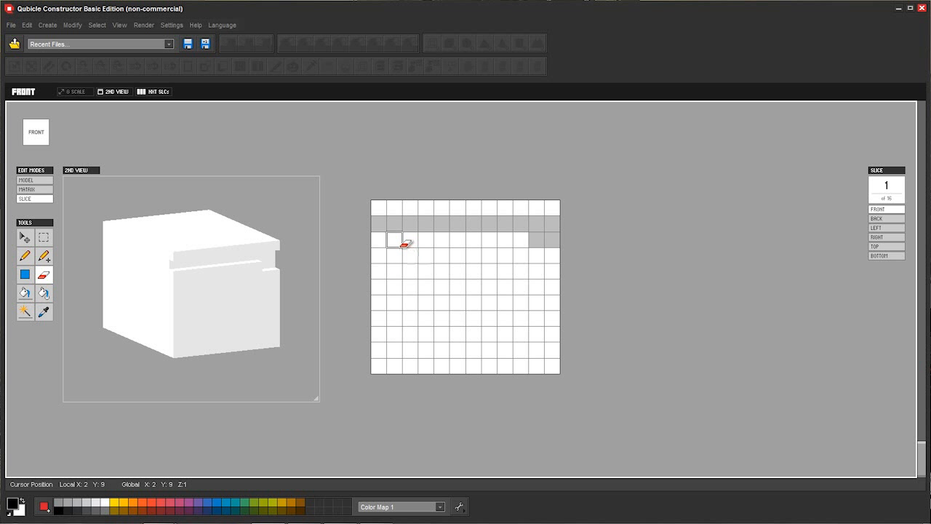
{"action": "left_click_drag", "start_coordinate": [405, 243], "coordinate": [393, 333]}
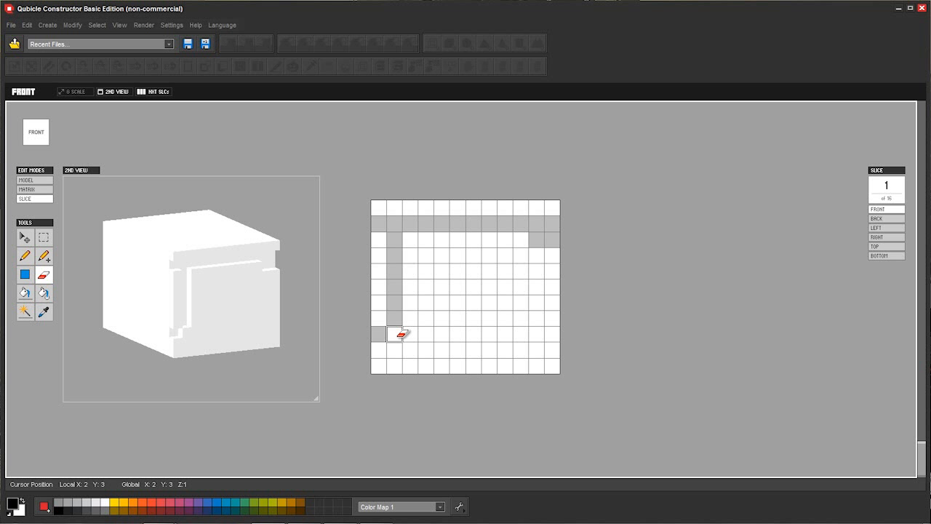
{"action": "key", "text": "ctrl+z"}
{"action": "left_click_drag", "start_coordinate": [403, 334], "coordinate": [401, 368]}
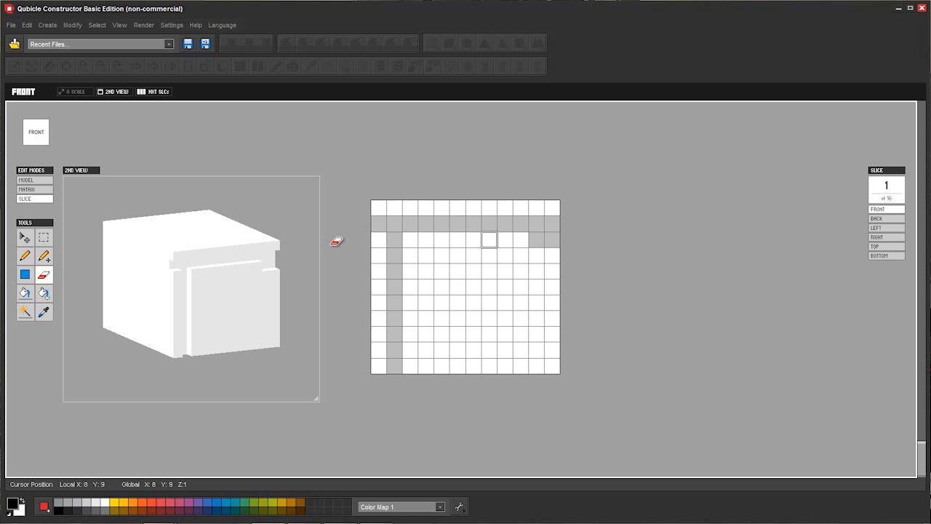
Refill the two erased voxels at X 11 and 12, Y 9 of front slice 1 with white using Add Cube
{"action": "left_click", "coordinate": [43, 257]}
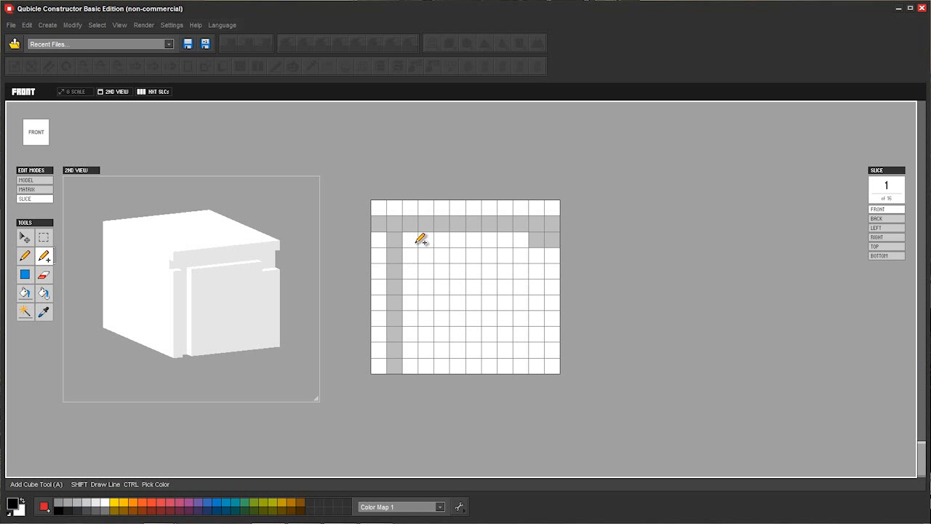
{"action": "left_click", "coordinate": [546, 246], "text": "shift"}
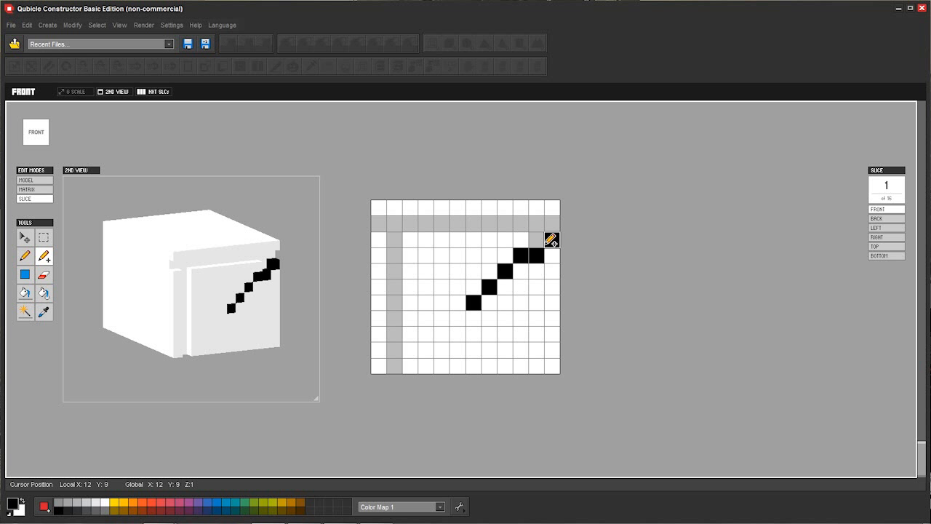
{"action": "key", "text": "ctrl+z"}
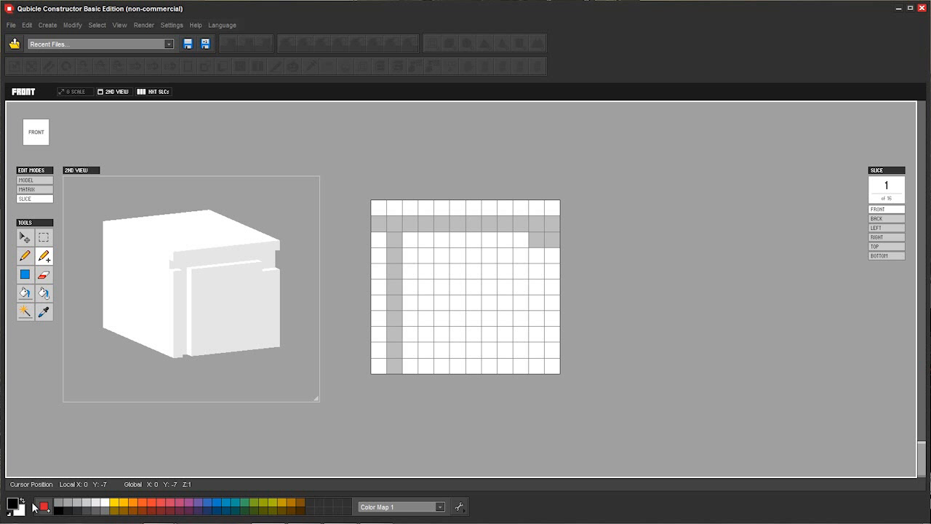
{"action": "left_click", "coordinate": [552, 239]}
{"action": "left_click", "coordinate": [537, 239]}
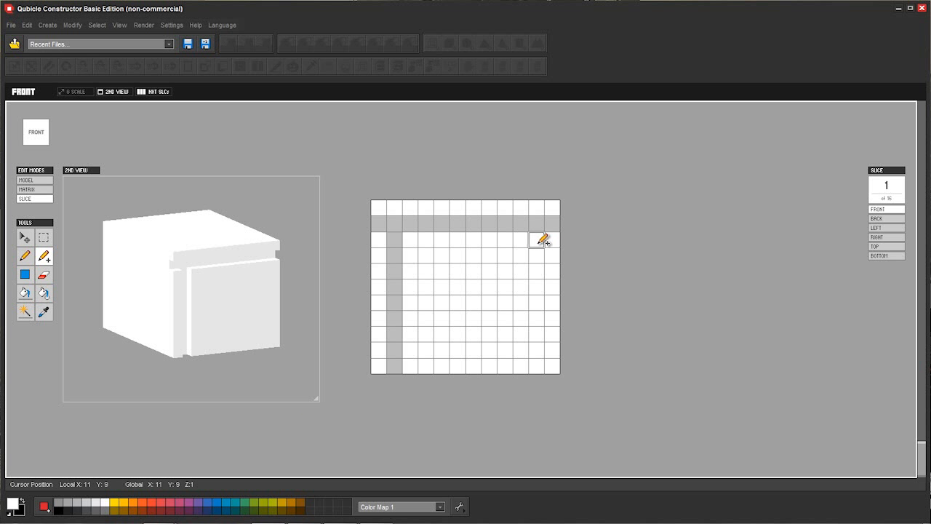
Erase the inner voxels of front slice 1, leaving a one-voxel border along the sides and bottom
{"action": "left_click", "coordinate": [44, 275]}
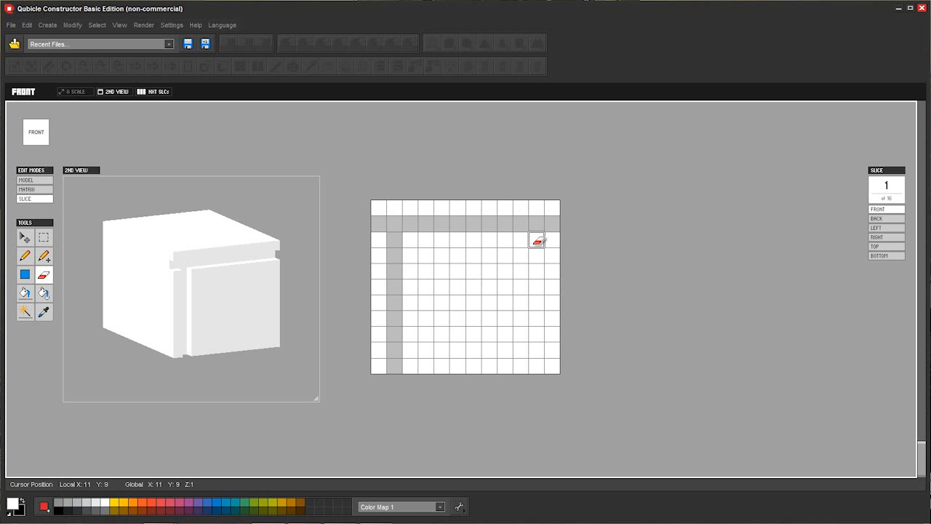
{"action": "left_click", "coordinate": [536, 241], "text": "shift"}
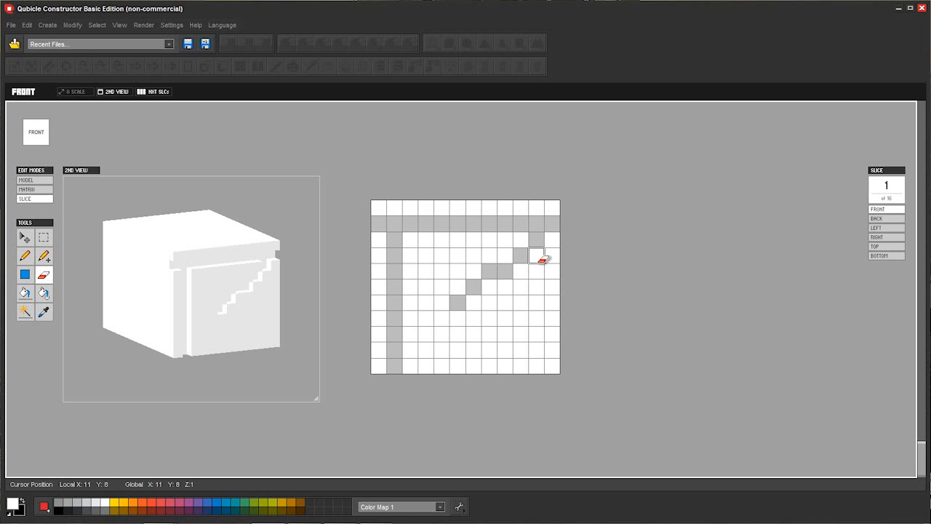
{"action": "mouse_move", "coordinate": [542, 258]}
{"action": "left_mouse_down"}
{"action": "mouse_move", "coordinate": [543, 356]}
{"action": "mouse_move", "coordinate": [410, 350]}
{"action": "left_mouse_up"}
{"action": "mouse_move", "coordinate": [508, 348]}
{"action": "left_mouse_down"}
{"action": "mouse_move", "coordinate": [524, 284]}
{"action": "mouse_move", "coordinate": [413, 242]}
{"action": "mouse_move", "coordinate": [422, 332]}
{"action": "mouse_move", "coordinate": [509, 326]}
{"action": "mouse_move", "coordinate": [479, 324]}
{"action": "mouse_move", "coordinate": [505, 299]}
{"action": "mouse_move", "coordinate": [523, 245]}
{"action": "mouse_move", "coordinate": [509, 241]}
{"action": "mouse_move", "coordinate": [519, 242]}
{"action": "mouse_move", "coordinate": [442, 241]}
{"action": "mouse_move", "coordinate": [424, 265]}
{"action": "mouse_move", "coordinate": [485, 272]}
{"action": "mouse_move", "coordinate": [445, 283]}
{"action": "mouse_move", "coordinate": [442, 306]}
{"action": "mouse_move", "coordinate": [462, 320]}
{"action": "mouse_move", "coordinate": [408, 288]}
{"action": "left_mouse_up"}
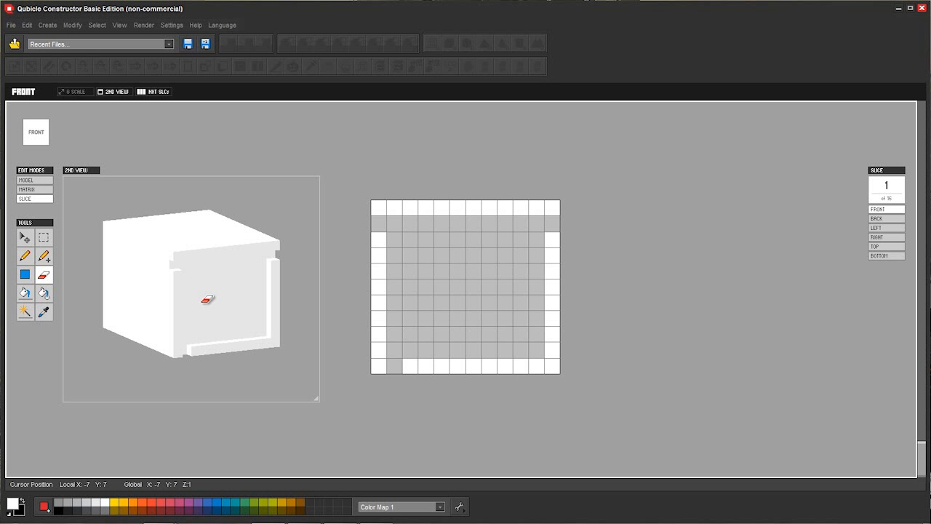
Advance to front slice 2 and set the drawing colour to green
{"action": "mouse_move", "coordinate": [238, 294]}
{"action": "right_mouse_down"}
{"action": "mouse_move", "coordinate": [245, 291]}
{"action": "mouse_move", "coordinate": [202, 274]}
{"action": "mouse_move", "coordinate": [225, 285]}
{"action": "mouse_move", "coordinate": [241, 265]}
{"action": "right_mouse_up"}
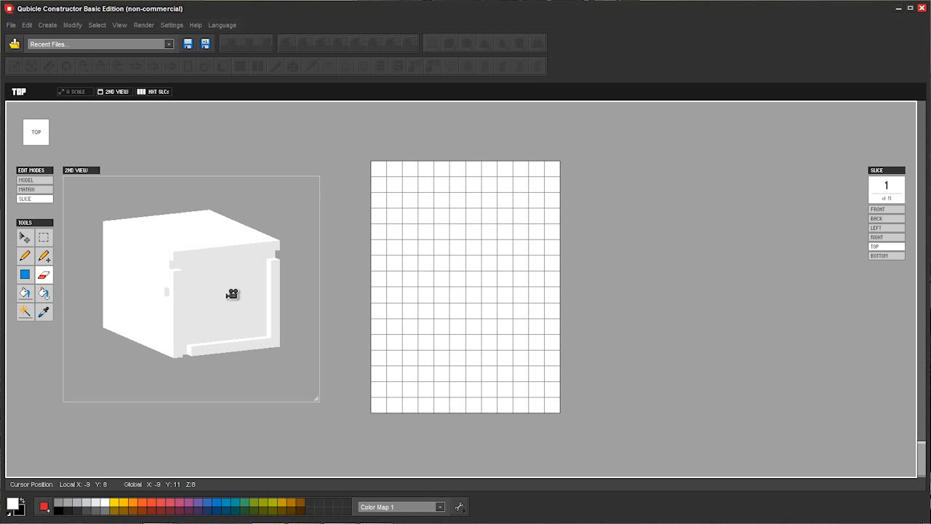
{"action": "key", "text": "Down"}
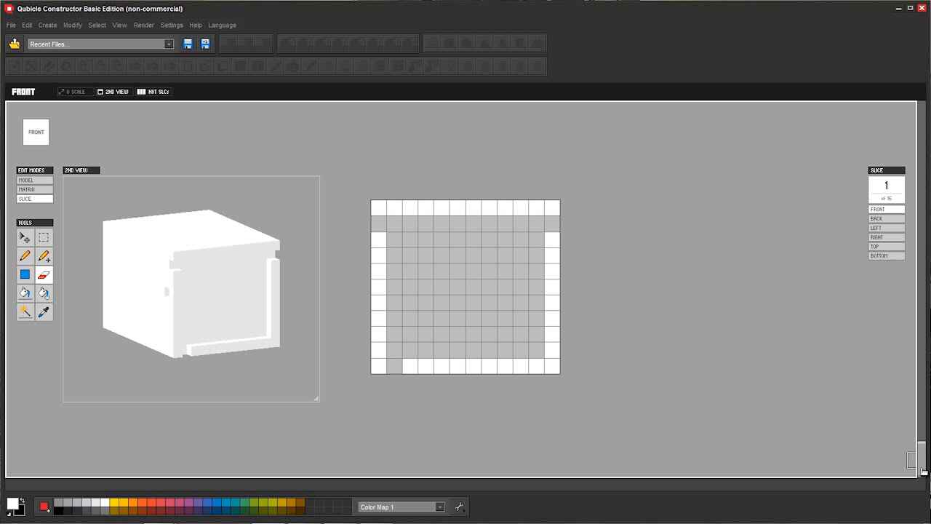
{"action": "left_click_drag", "start_coordinate": [922, 465], "coordinate": [922, 437]}
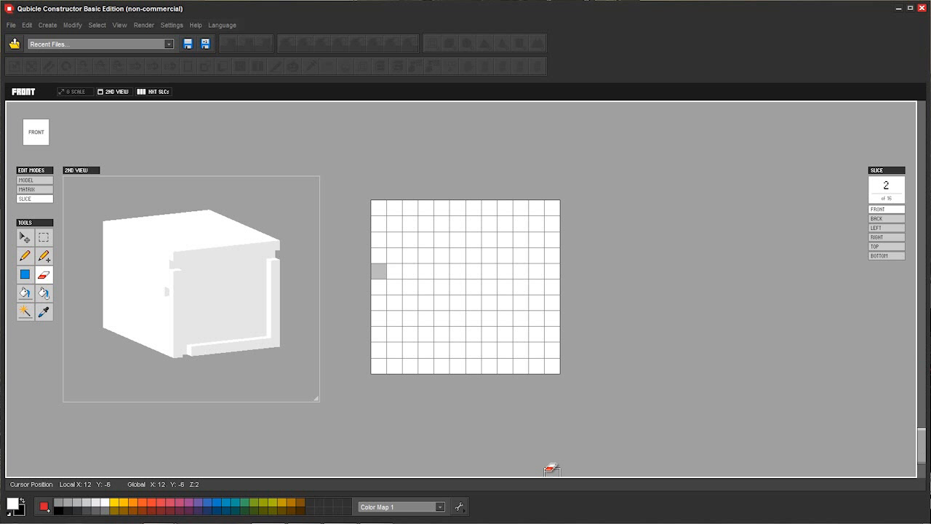
{"action": "left_click", "coordinate": [261, 499]}
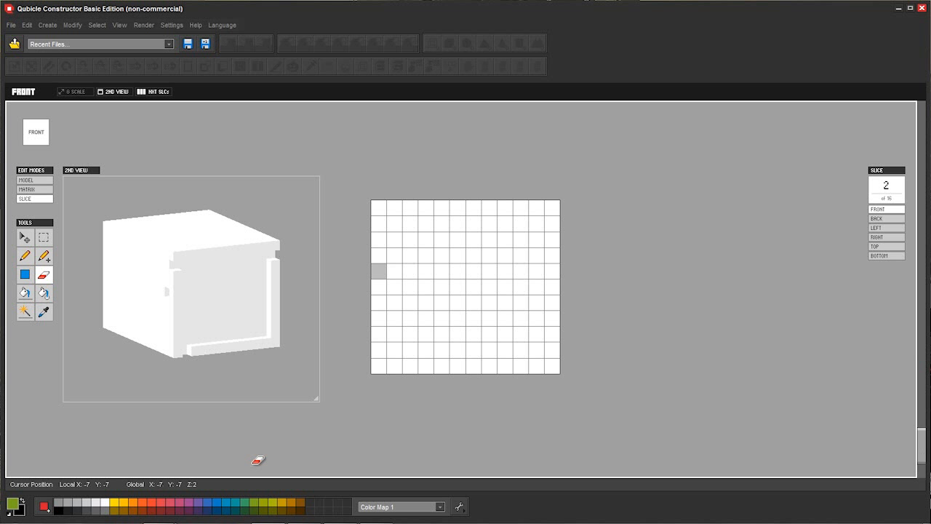
Paint the two voxels at X 1, Y 3 and 4 of front slice 2 brown with the Pencil
{"action": "left_click", "coordinate": [145, 511]}
{"action": "left_click", "coordinate": [24, 256]}
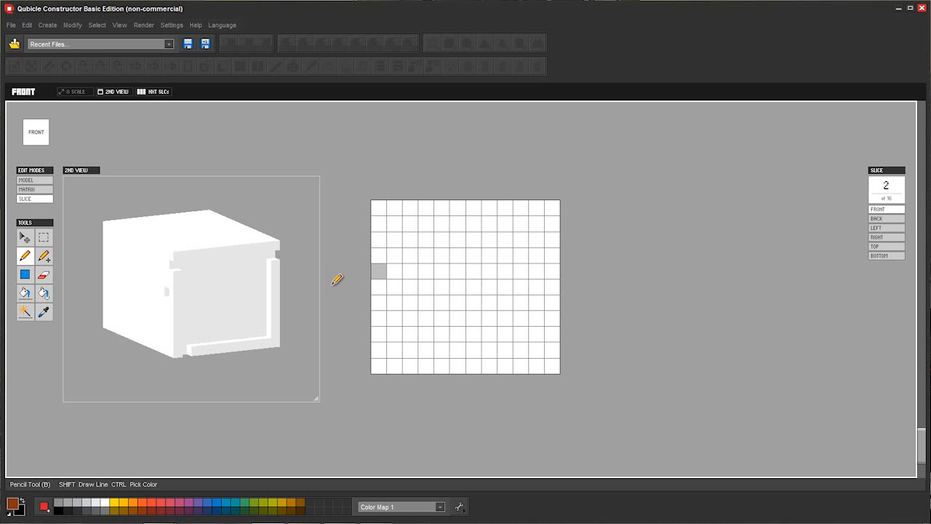
{"action": "left_click_drag", "start_coordinate": [378, 318], "coordinate": [378, 334]}
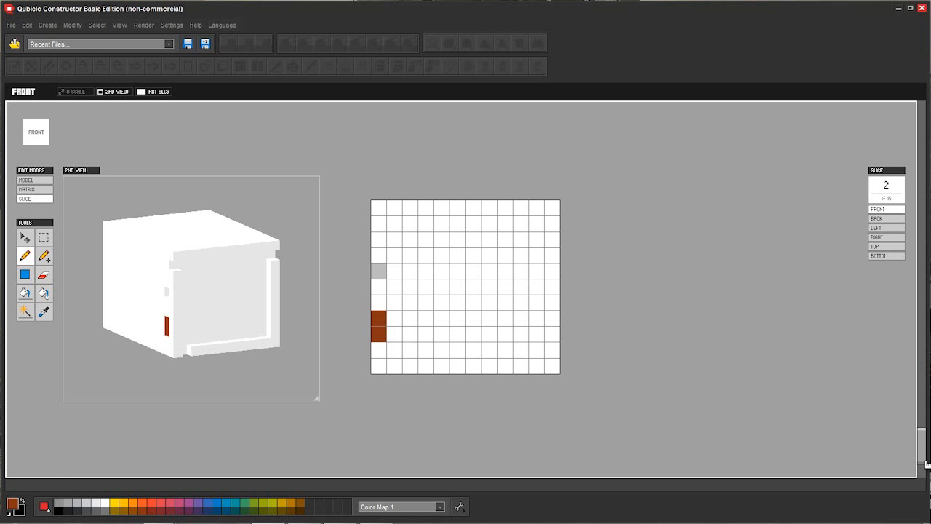
Go back to front slice 1 and check its shape against the Sparkbot head reference image
{"action": "left_click_drag", "start_coordinate": [923, 458], "coordinate": [928, 488]}
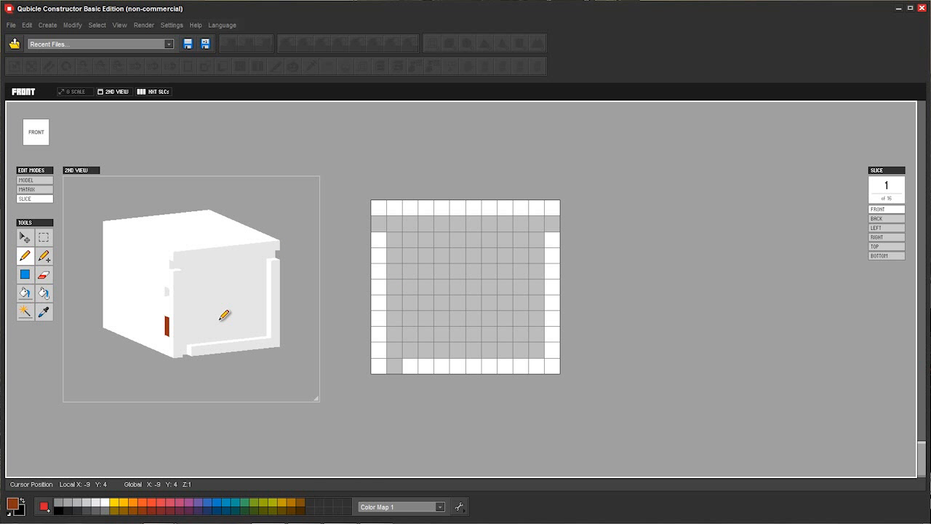
{"action": "mouse_move", "coordinate": [486, 522]}
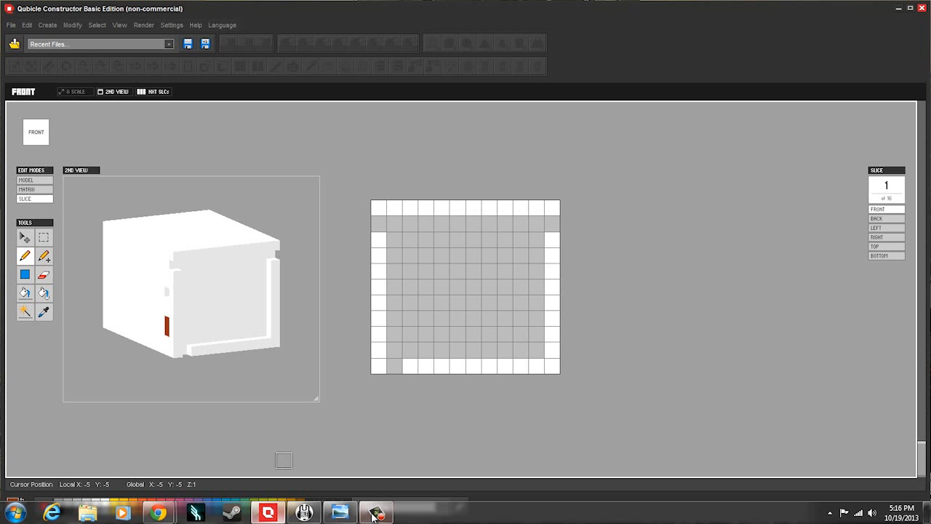
{"action": "left_click", "coordinate": [339, 512]}
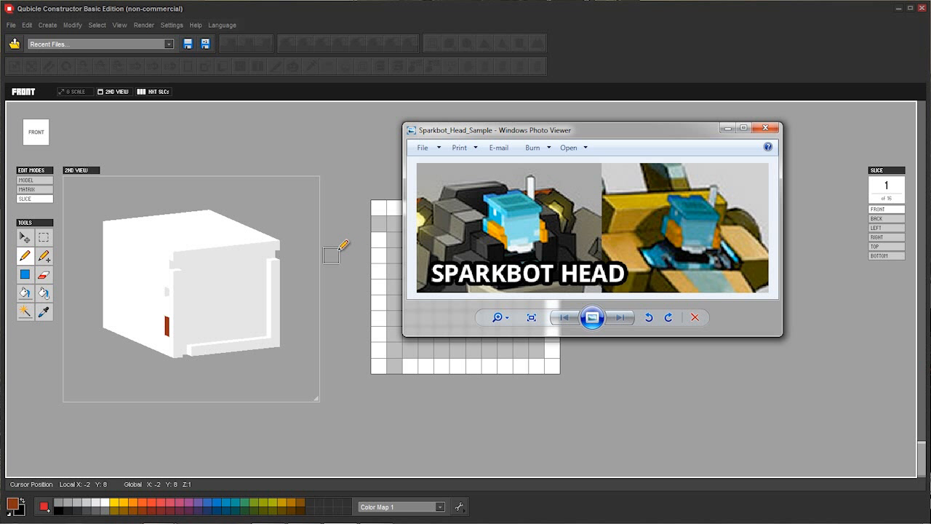
{"action": "left_click", "coordinate": [337, 126]}
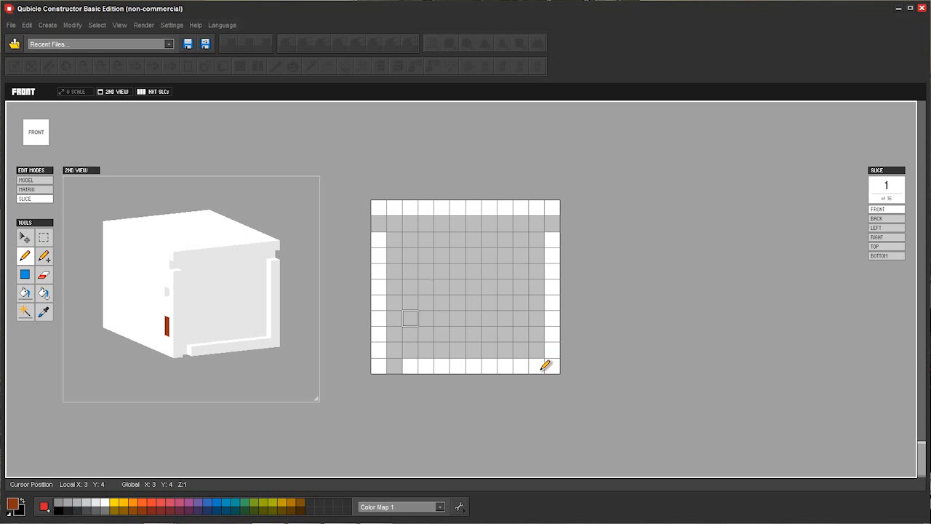
Erase only the voxel at X 11, Y 1 of front slice 1, undoing the erased run along the bottom row
{"action": "left_click", "coordinate": [43, 274]}
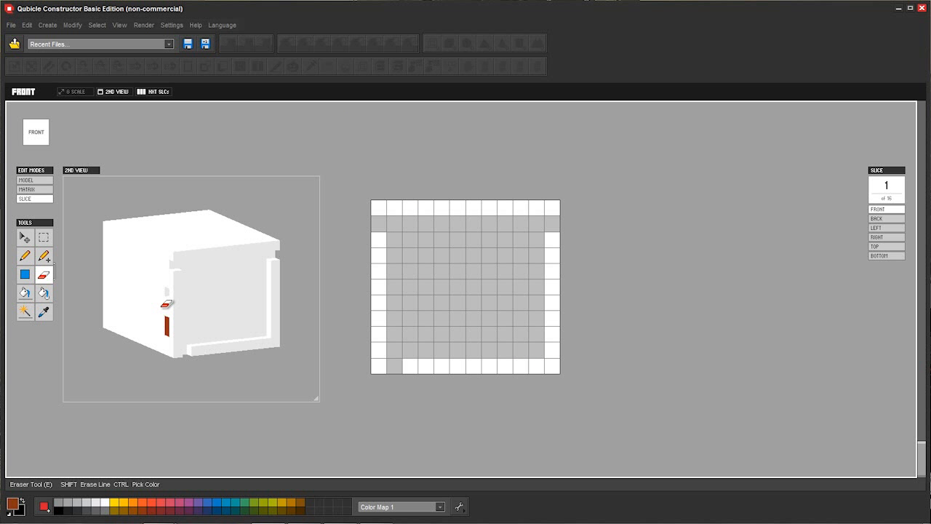
{"action": "left_click_drag", "start_coordinate": [538, 366], "coordinate": [536, 365]}
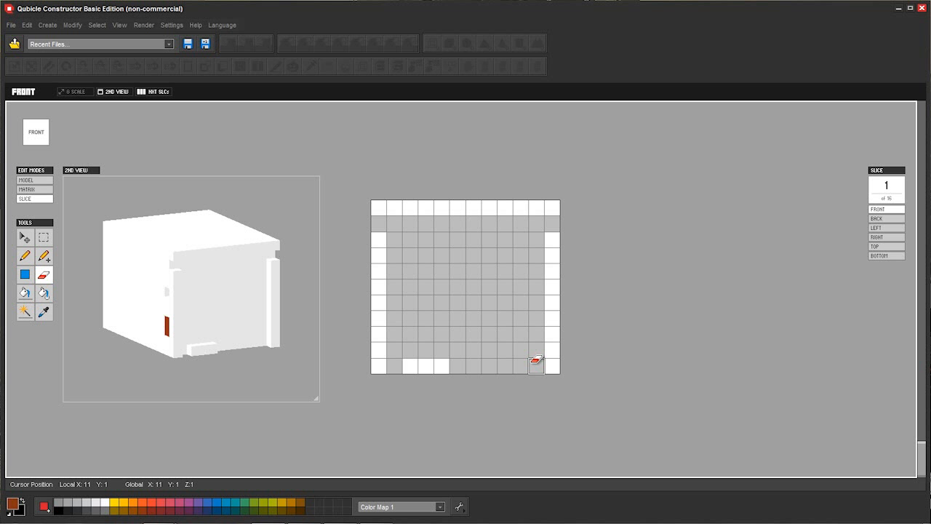
{"action": "key", "text": "ctrl+z"}
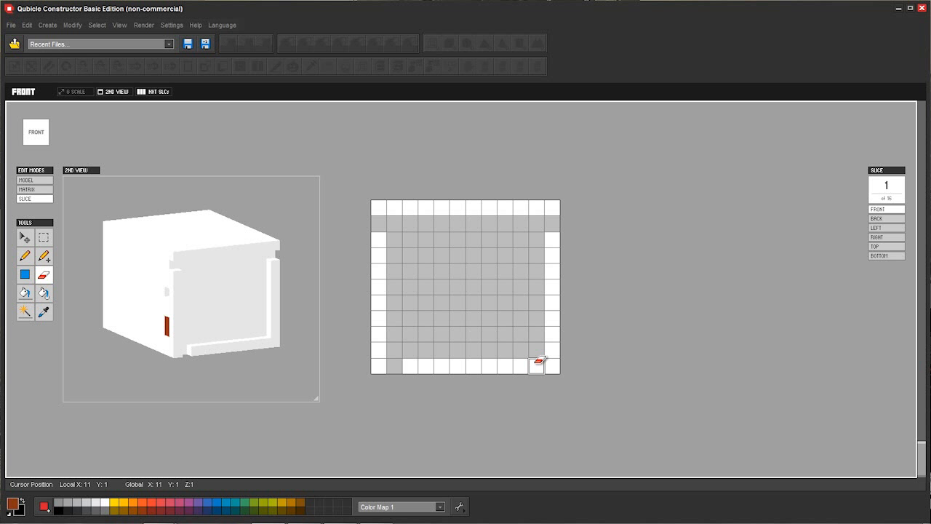
{"action": "left_click", "coordinate": [539, 364]}
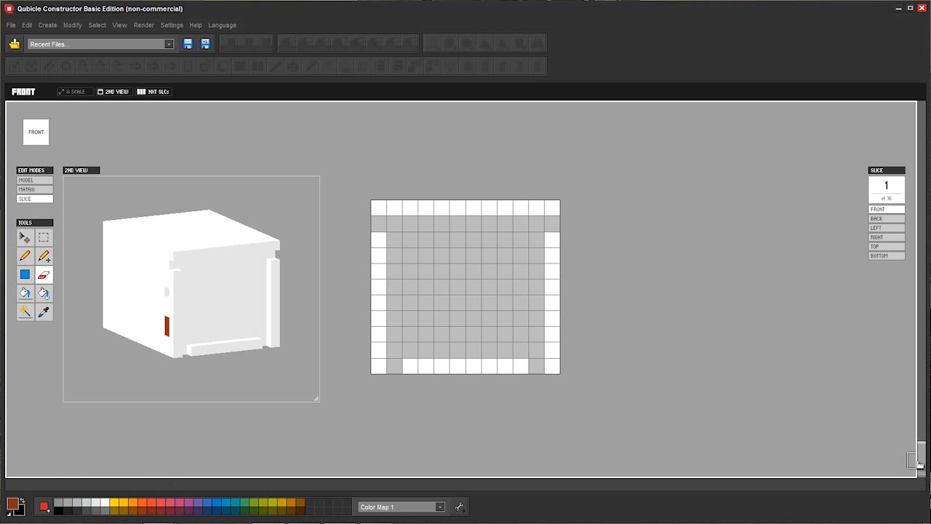
Advance to front slice 2 and paint the two brown voxels and the grey voxel at X 1, Y 7 white
{"action": "mouse_move", "coordinate": [919, 461]}
{"action": "left_mouse_down"}
{"action": "mouse_move", "coordinate": [919, 447]}
{"action": "mouse_move", "coordinate": [919, 459]}
{"action": "left_mouse_up"}
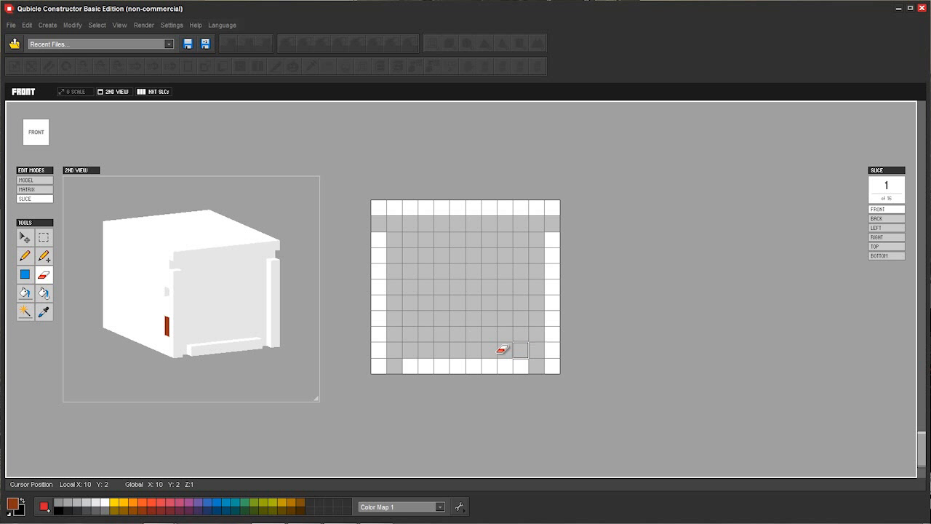
{"action": "left_click_drag", "start_coordinate": [925, 462], "coordinate": [925, 456]}
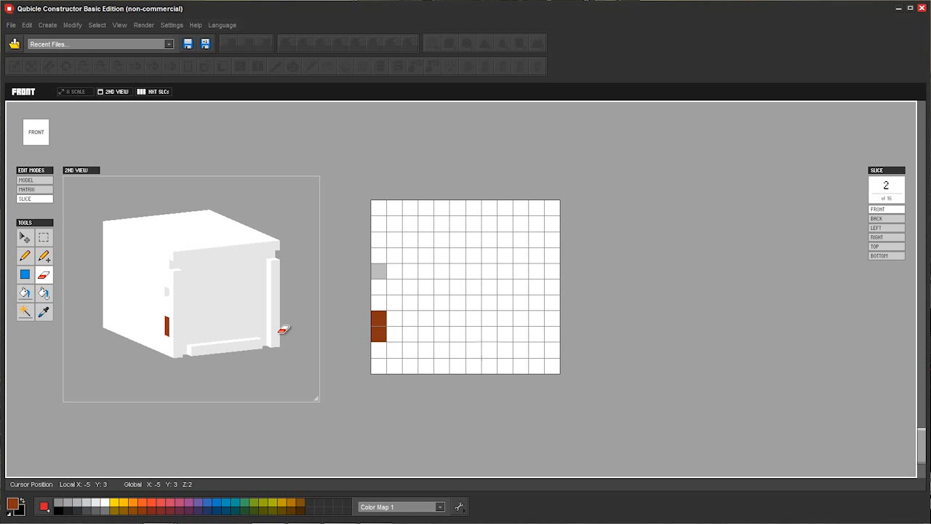
{"action": "mouse_move", "coordinate": [114, 499]}
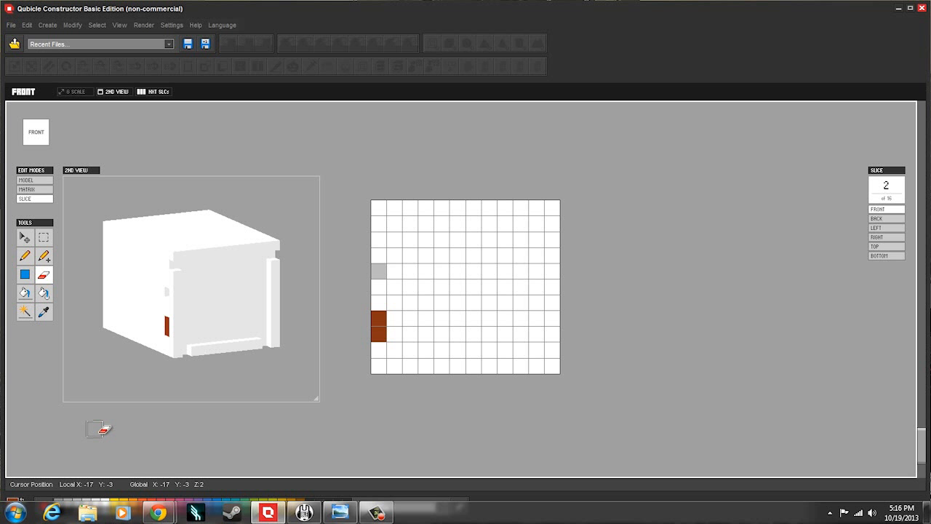
{"action": "left_click", "coordinate": [108, 501]}
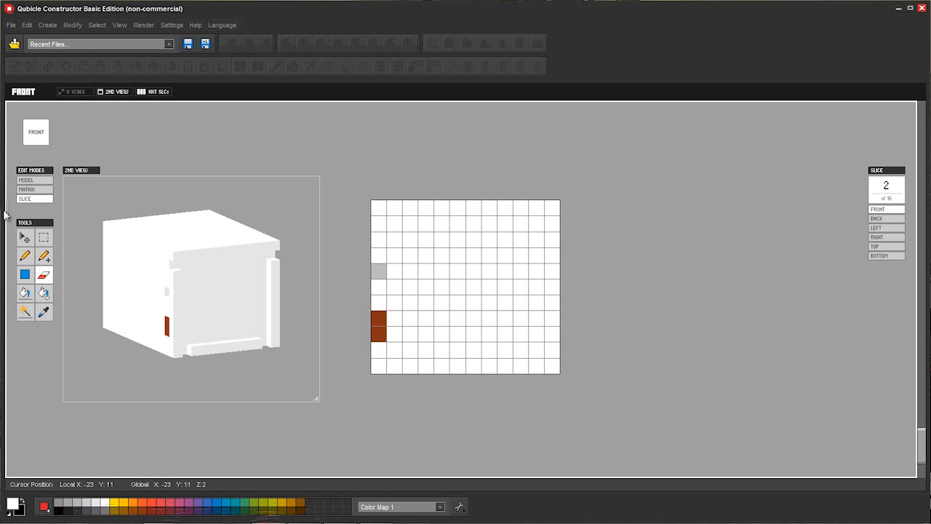
{"action": "left_click", "coordinate": [25, 256]}
{"action": "left_click_drag", "start_coordinate": [380, 334], "coordinate": [378, 318]}
{"action": "left_click", "coordinate": [379, 271]}
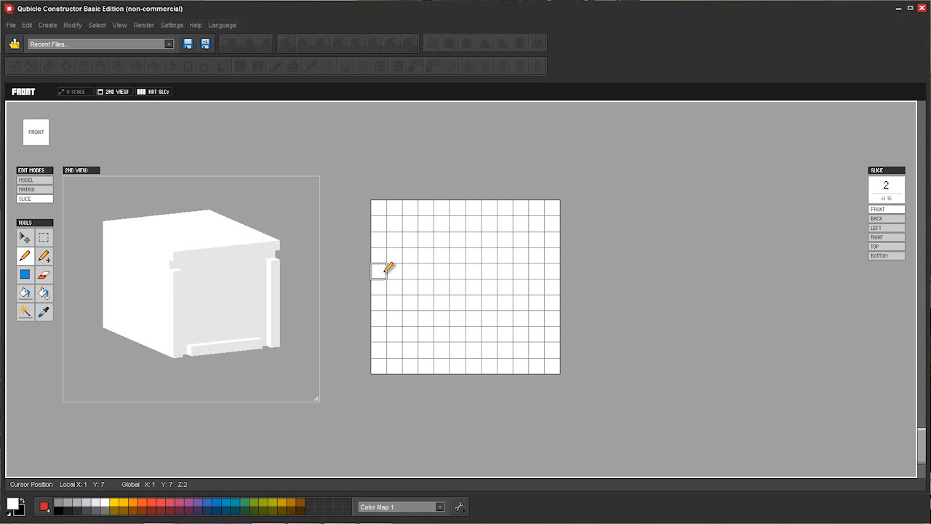
Erase row Y 10 and the parts of columns X 11 and X 2 below it in front slice 2, undoing the misaligned line
{"action": "left_click", "coordinate": [43, 274]}
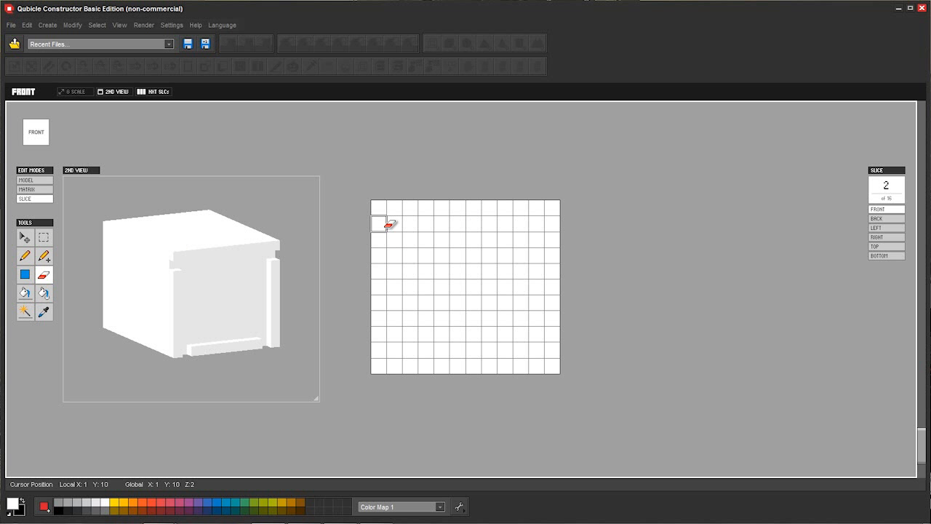
{"action": "left_click_drag", "start_coordinate": [390, 224], "coordinate": [555, 221]}
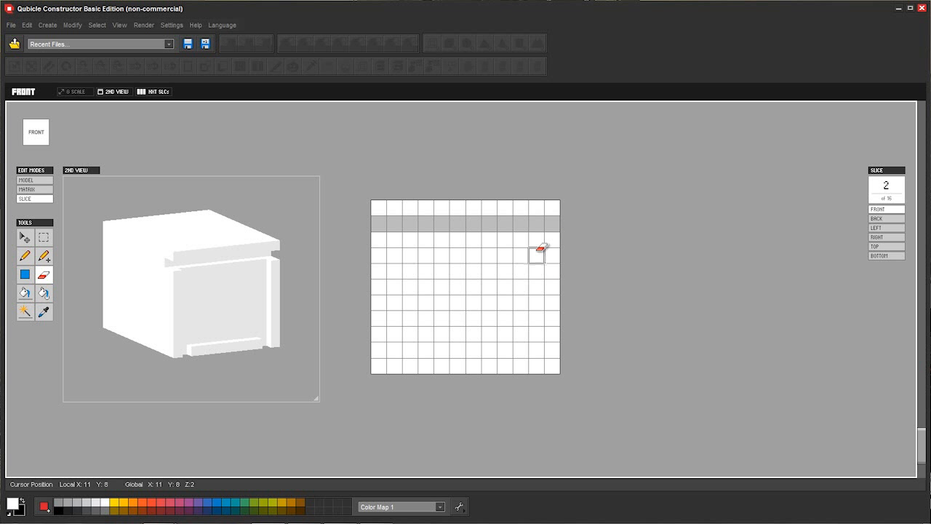
{"action": "left_click", "coordinate": [538, 370], "text": "shift"}
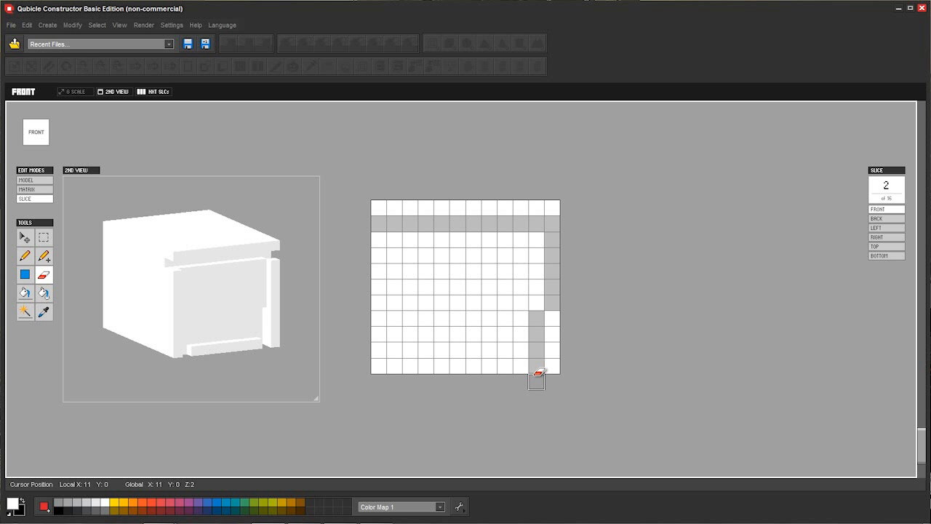
{"action": "key", "text": "ctrl+z"}
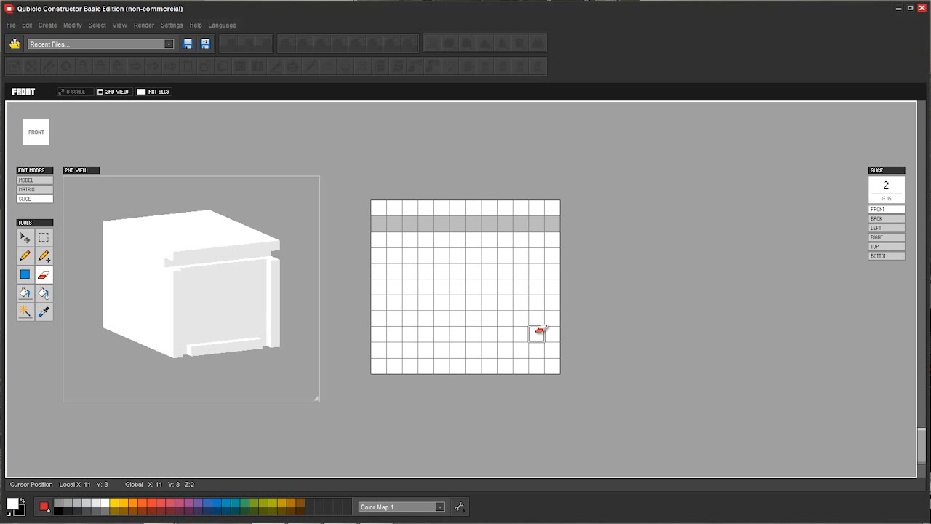
{"action": "left_click", "coordinate": [539, 239], "text": "shift"}
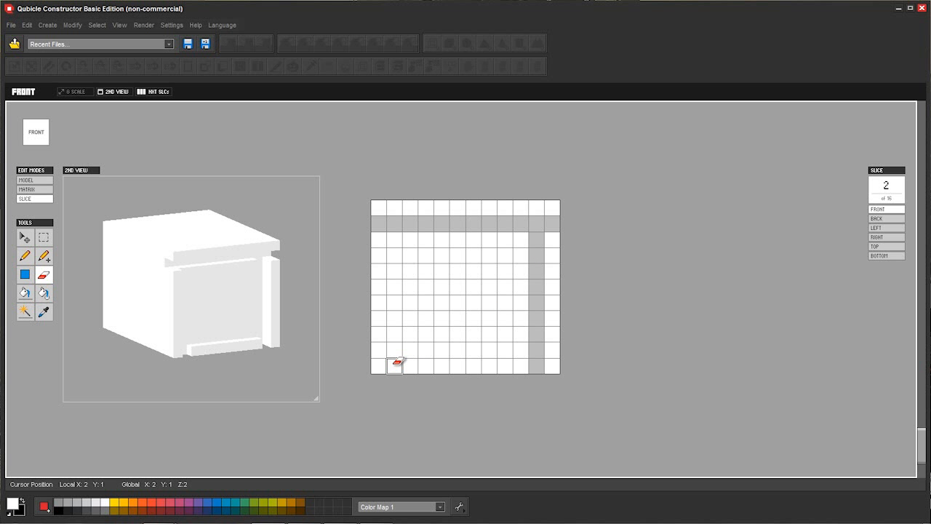
{"action": "left_click", "coordinate": [397, 239], "text": "shift"}
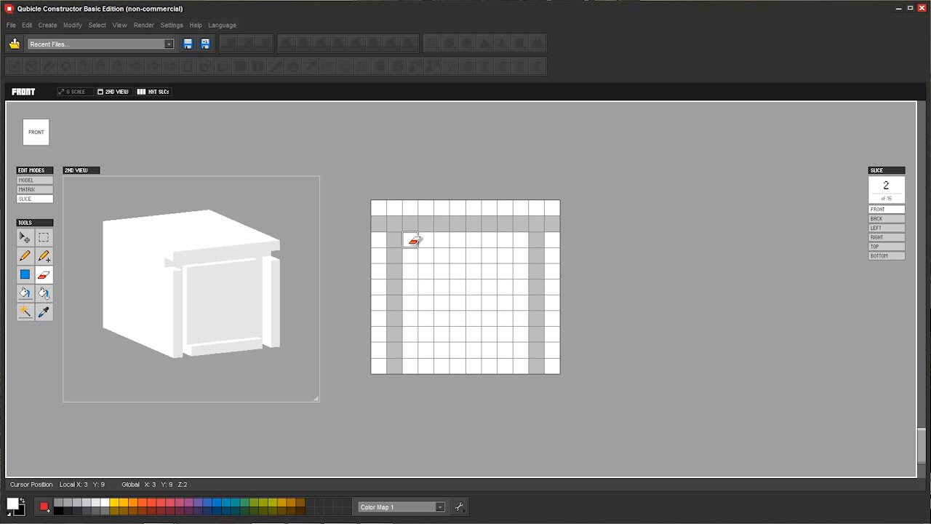
Erase the inner voxels from X 3 to 10, Y 9 down to Y 3, in front slice 2, leaving the two bottom rows
{"action": "left_click", "coordinate": [410, 240]}
{"action": "left_click", "coordinate": [520, 240], "text": "shift"}
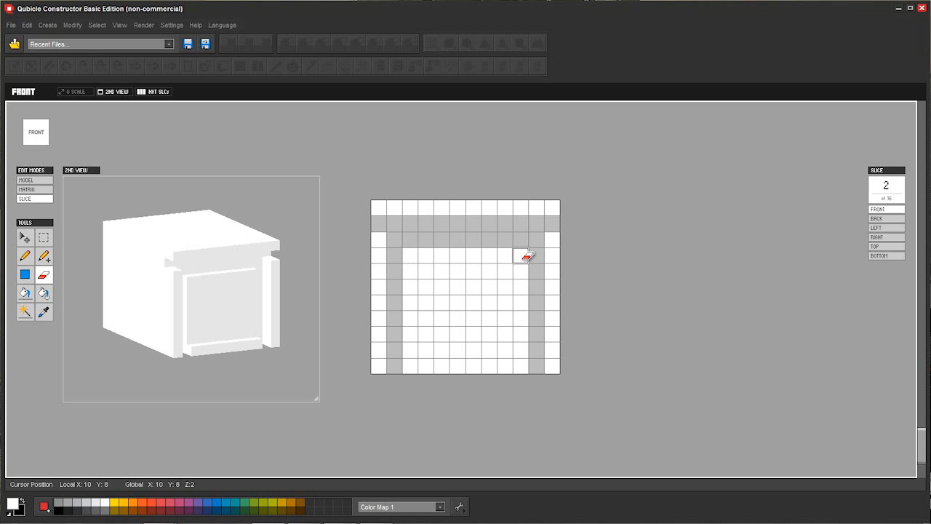
{"action": "left_click", "coordinate": [520, 255]}
{"action": "left_click", "coordinate": [411, 255], "text": "shift"}
{"action": "left_click", "coordinate": [410, 271]}
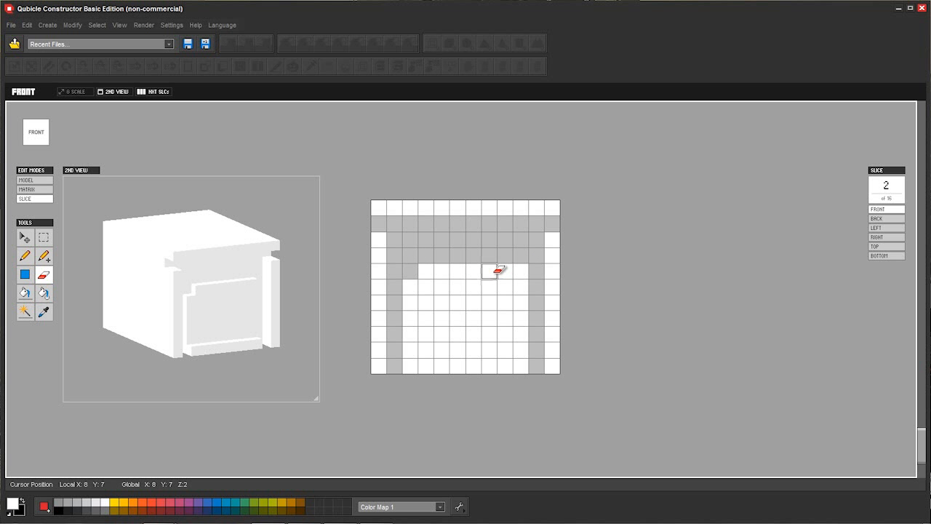
{"action": "left_click", "coordinate": [428, 271]}
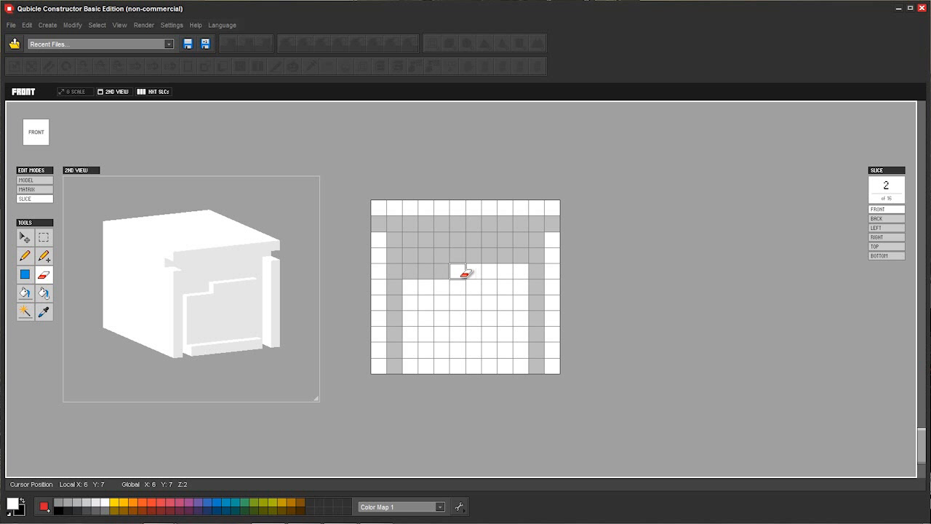
{"action": "left_click", "coordinate": [521, 271], "text": "shift"}
{"action": "left_click", "coordinate": [523, 287]}
{"action": "left_click", "coordinate": [409, 288], "text": "shift"}
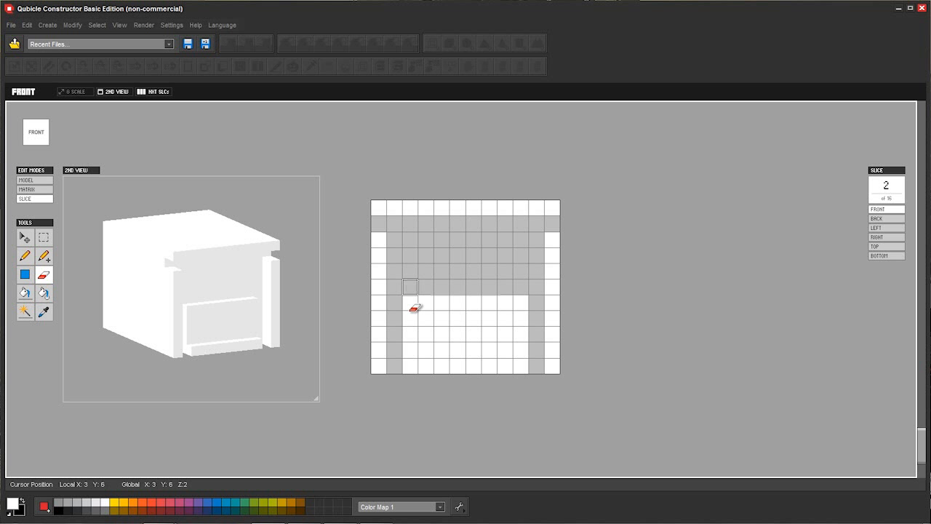
{"action": "left_click", "coordinate": [411, 303]}
{"action": "left_click", "coordinate": [536, 304], "text": "shift"}
{"action": "left_click", "coordinate": [521, 319]}
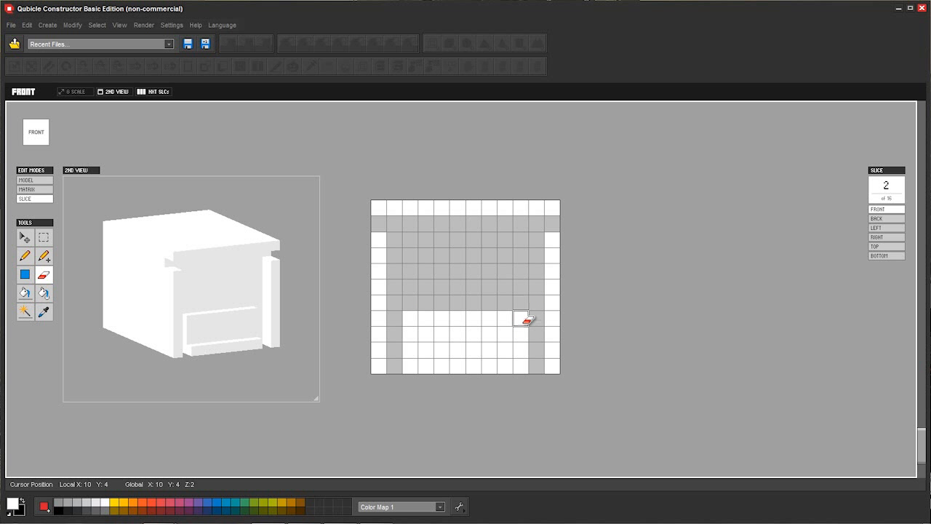
{"action": "left_click", "coordinate": [409, 319], "text": "shift"}
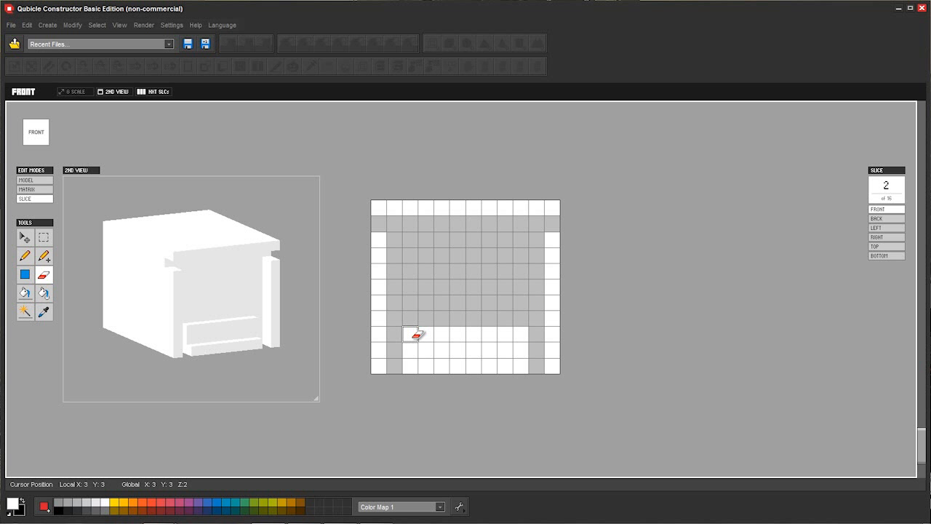
{"action": "left_click", "coordinate": [411, 334]}
{"action": "left_click", "coordinate": [524, 334], "text": "shift"}
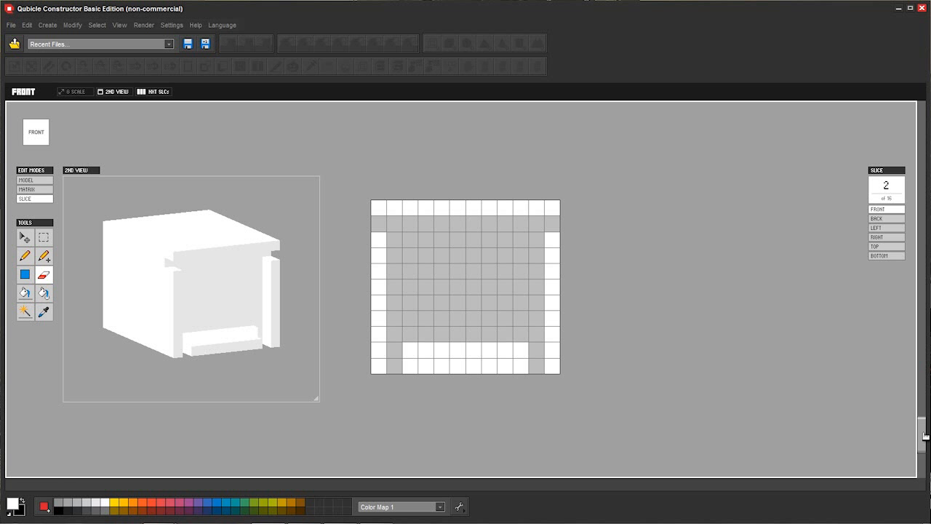
Advance to front slice 3 and set the drawing colour to blue
{"action": "left_click_drag", "start_coordinate": [926, 435], "coordinate": [925, 423]}
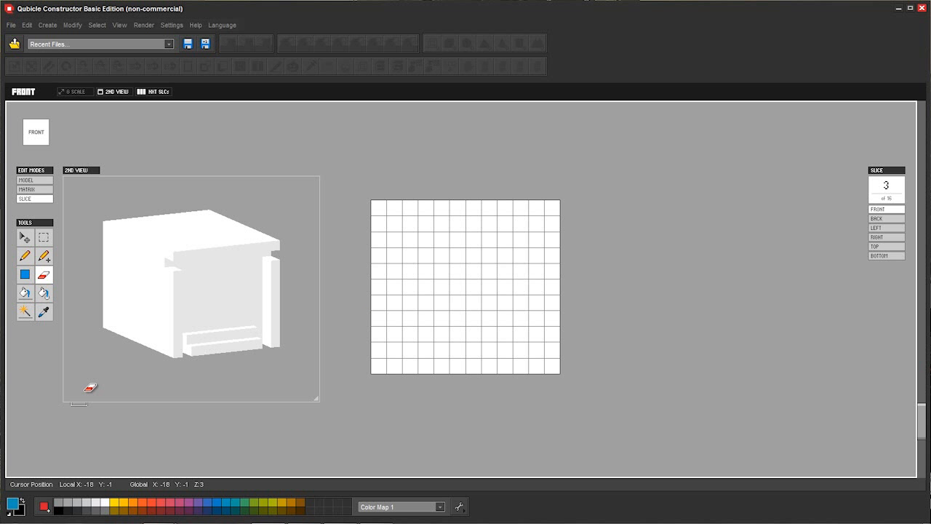
{"action": "left_click", "coordinate": [410, 334]}
{"action": "left_click", "coordinate": [432, 334]}
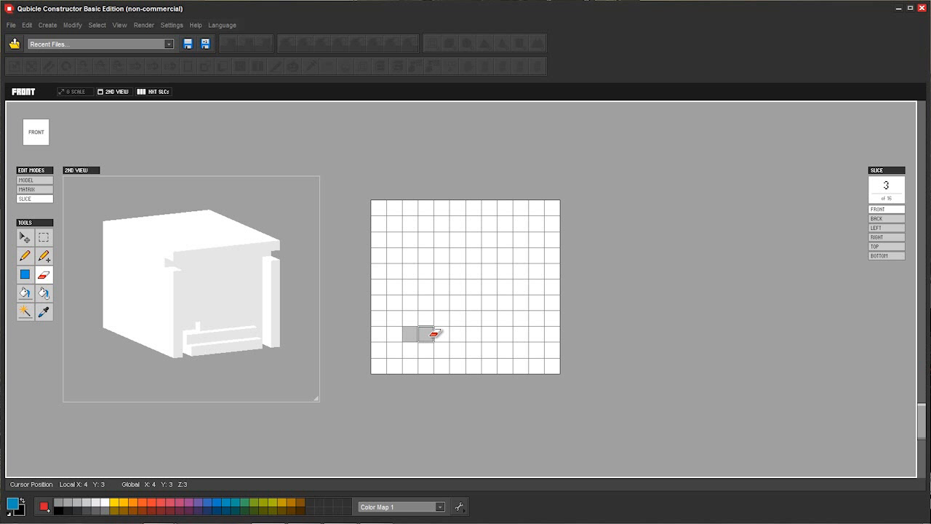
{"action": "key", "text": "ctrl+z"}
{"action": "key", "text": "ctrl+z"}
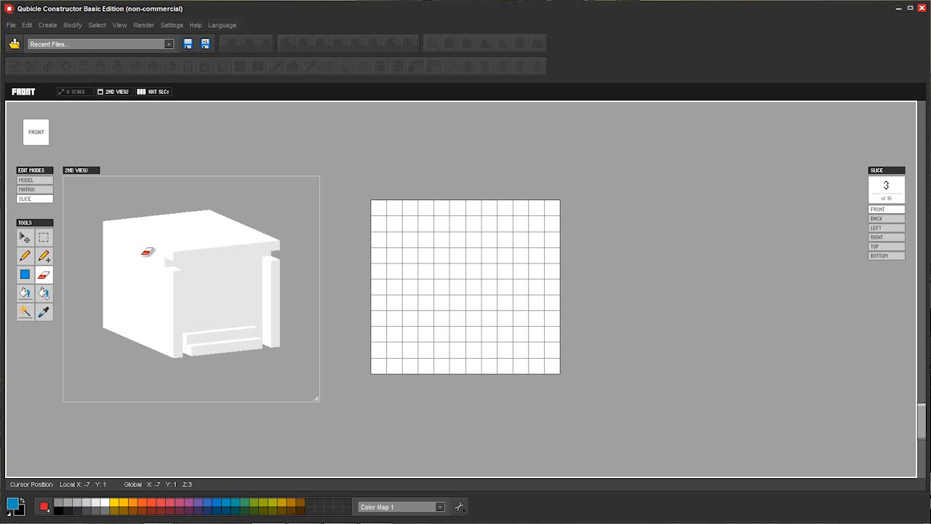
Paint the voxels from X 2 to 11, Y 3 to 10 of front slice 3 blue with the Pencil, and switch to Matrix mode
{"action": "left_click", "coordinate": [32, 260]}
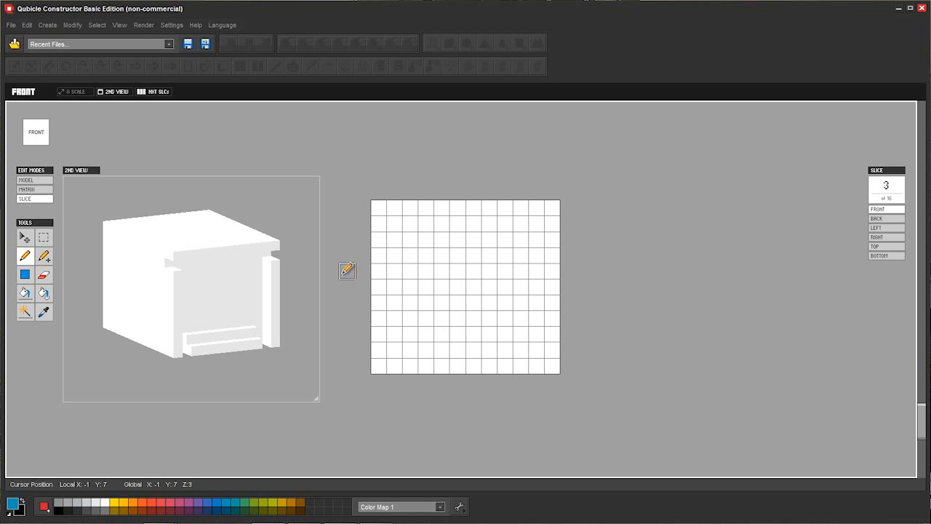
{"action": "left_click", "coordinate": [410, 334]}
{"action": "mouse_move", "coordinate": [434, 337]}
{"action": "left_mouse_down"}
{"action": "mouse_move", "coordinate": [538, 333]}
{"action": "mouse_move", "coordinate": [537, 223]}
{"action": "left_mouse_up"}
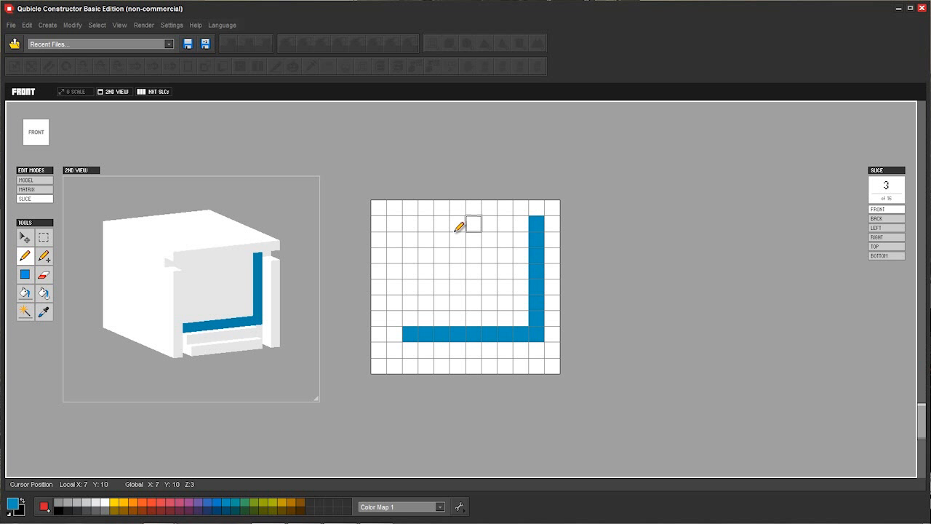
{"action": "mouse_move", "coordinate": [401, 228]}
{"action": "left_mouse_down"}
{"action": "mouse_move", "coordinate": [394, 312]}
{"action": "mouse_move", "coordinate": [395, 292]}
{"action": "mouse_move", "coordinate": [410, 318]}
{"action": "mouse_move", "coordinate": [434, 221]}
{"action": "mouse_move", "coordinate": [524, 225]}
{"action": "mouse_move", "coordinate": [497, 240]}
{"action": "mouse_move", "coordinate": [425, 241]}
{"action": "mouse_move", "coordinate": [410, 291]}
{"action": "mouse_move", "coordinate": [426, 307]}
{"action": "mouse_move", "coordinate": [428, 255]}
{"action": "mouse_move", "coordinate": [455, 256]}
{"action": "mouse_move", "coordinate": [442, 275]}
{"action": "mouse_move", "coordinate": [442, 303]}
{"action": "left_mouse_up"}
{"action": "mouse_move", "coordinate": [507, 271]}
{"action": "left_mouse_down"}
{"action": "mouse_move", "coordinate": [522, 306]}
{"action": "mouse_move", "coordinate": [437, 316]}
{"action": "mouse_move", "coordinate": [485, 254]}
{"action": "mouse_move", "coordinate": [521, 254]}
{"action": "mouse_move", "coordinate": [526, 289]}
{"action": "mouse_move", "coordinate": [495, 264]}
{"action": "mouse_move", "coordinate": [471, 287]}
{"action": "left_mouse_up"}
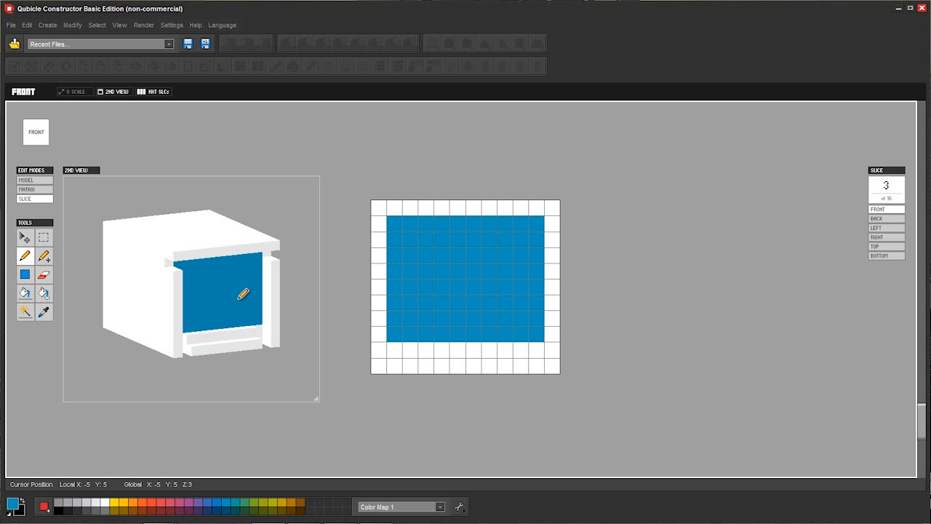
{"action": "left_click", "coordinate": [41, 189]}
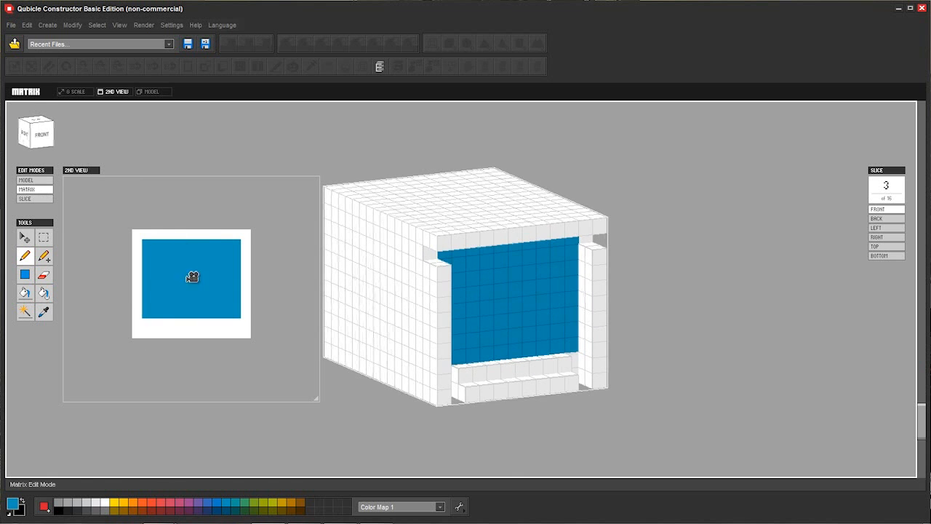
Switch to Slice mode and bring up right slice 1 by picking the cuboid's right side in the second view
{"action": "right_click_drag", "start_coordinate": [507, 305], "coordinate": [589, 281]}
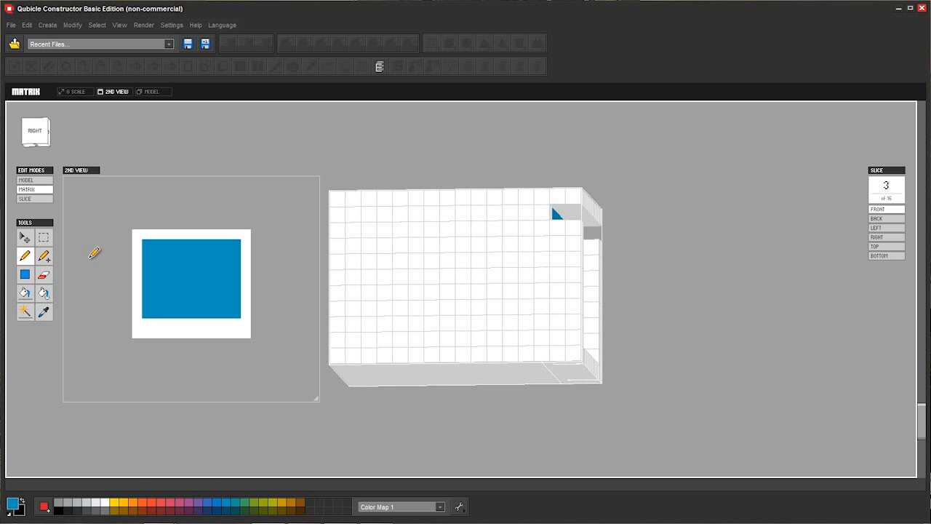
{"action": "left_click", "coordinate": [33, 199]}
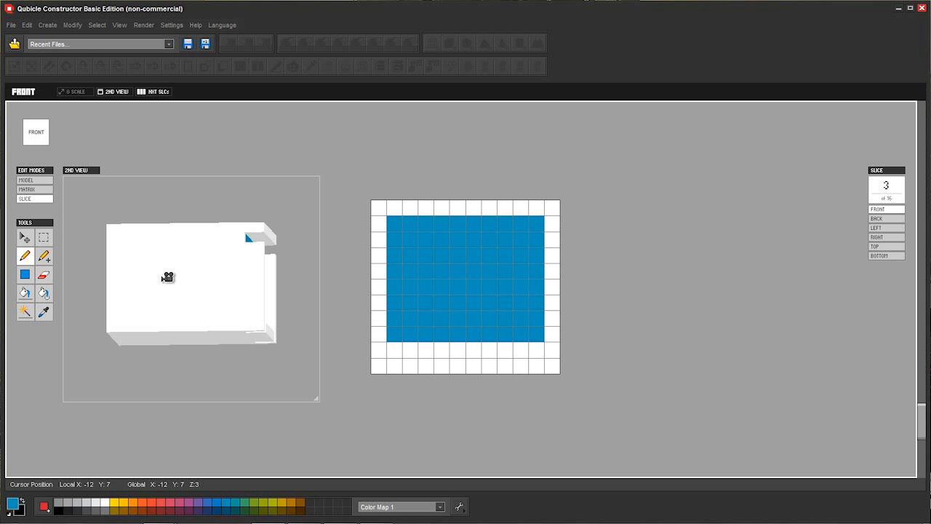
{"action": "left_click", "coordinate": [167, 291]}
{"action": "left_click", "coordinate": [275, 283]}
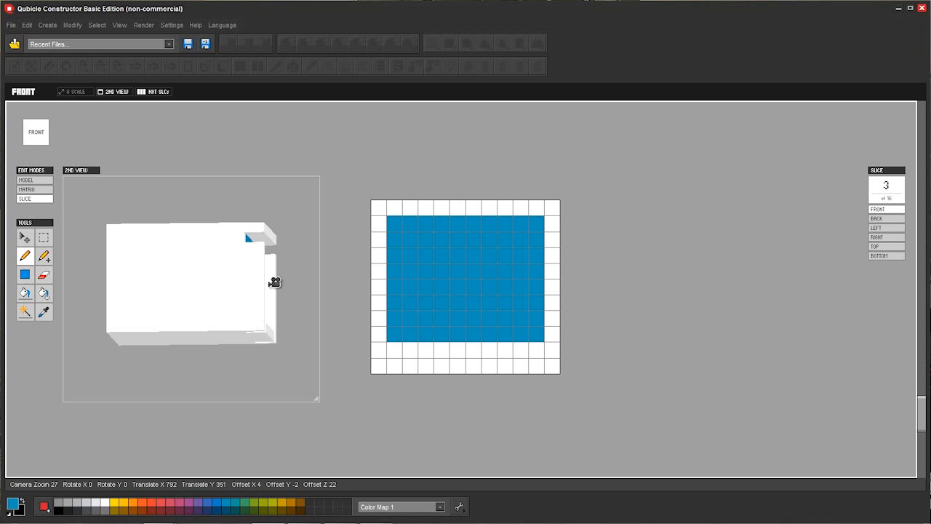
{"action": "left_click", "coordinate": [275, 282]}
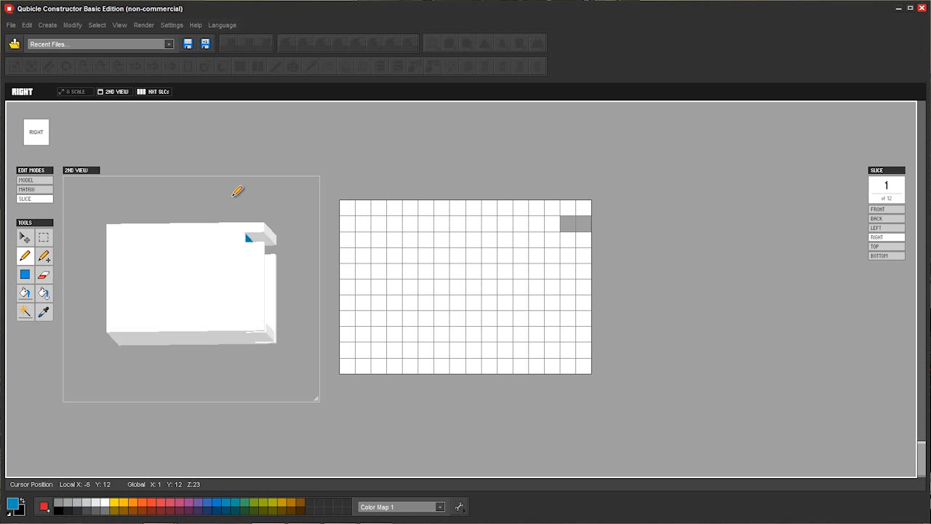
Check the Sparkbot_Head_Sample reference image in Windows Photo Viewer, and close it to return to Qubicle Constructor
{"action": "mouse_move", "coordinate": [271, 519]}
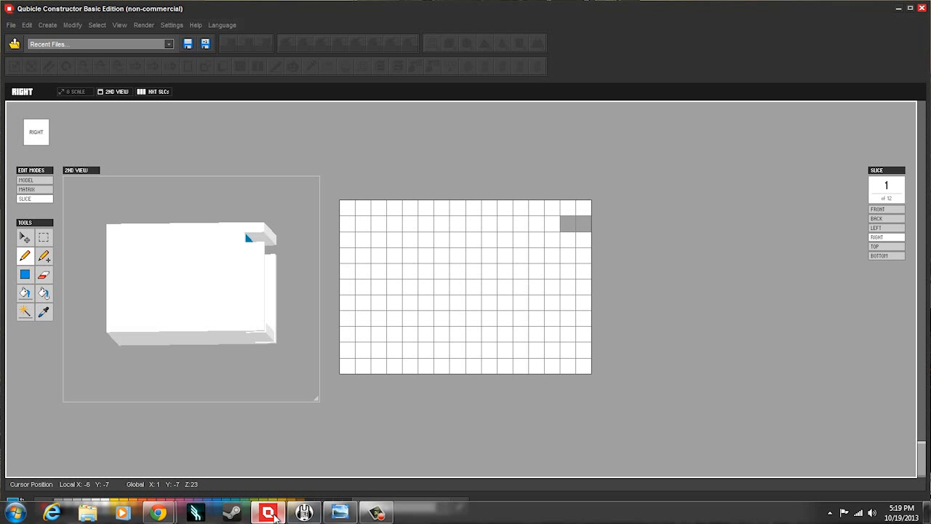
{"action": "left_click", "coordinate": [340, 512]}
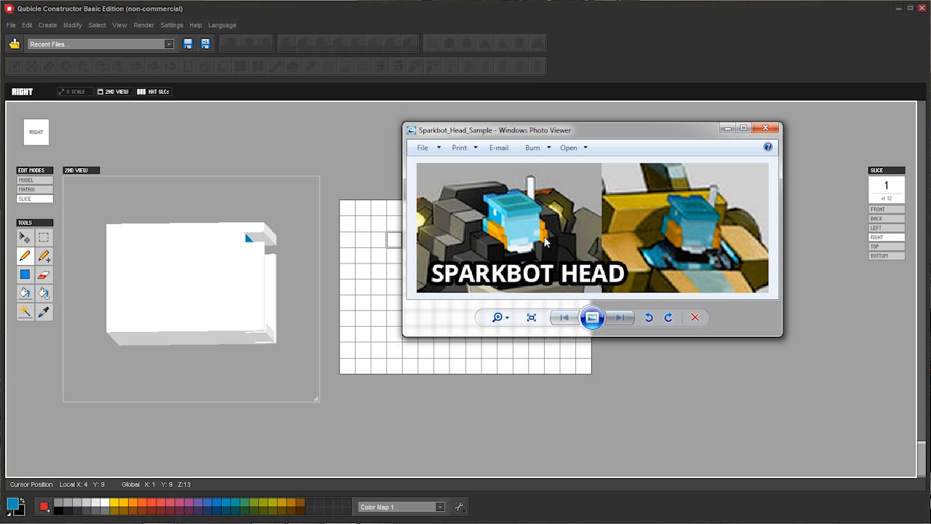
{"action": "left_click", "coordinate": [765, 128]}
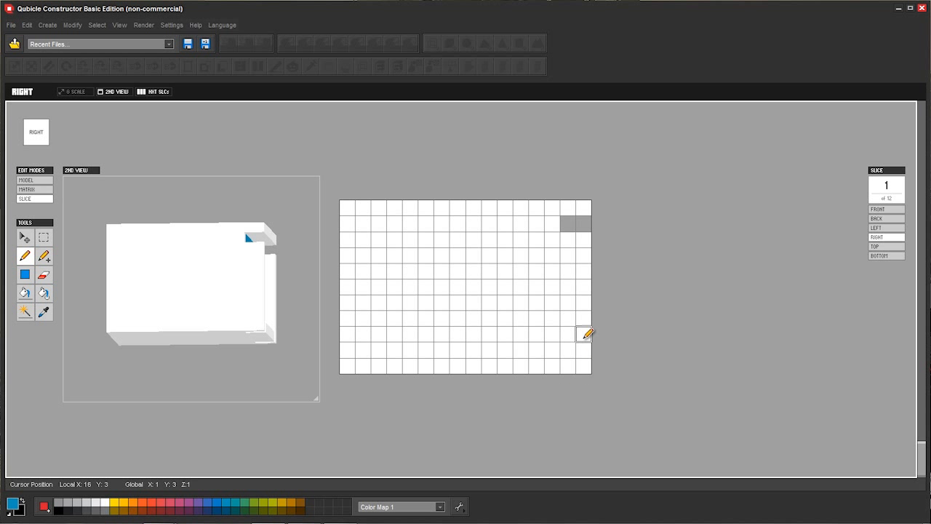
Erase rows Y 7 to 9 across the full width, X 1 to 16, of right slice 1
{"action": "key", "text": "e"}
{"action": "left_click", "coordinate": [584, 270]}
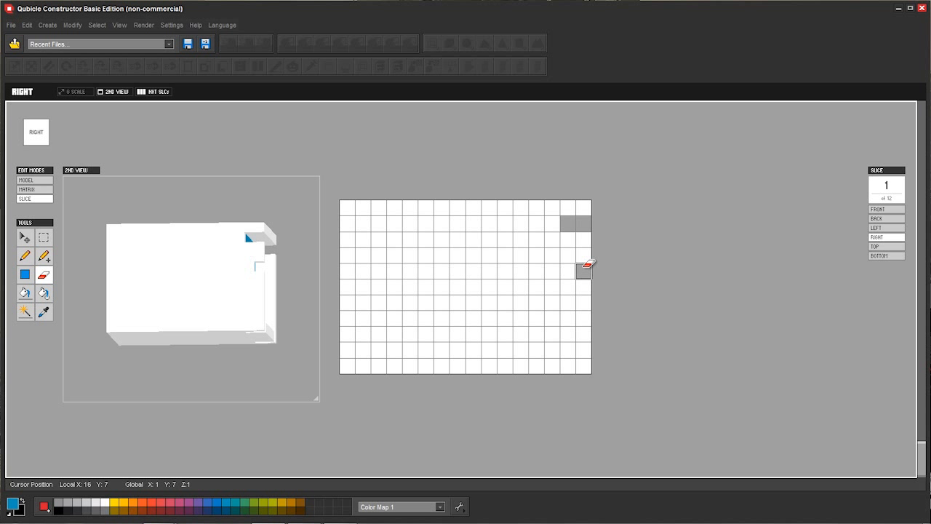
{"action": "left_click", "coordinate": [584, 260]}
{"action": "left_click", "coordinate": [568, 255]}
{"action": "left_click", "coordinate": [568, 271]}
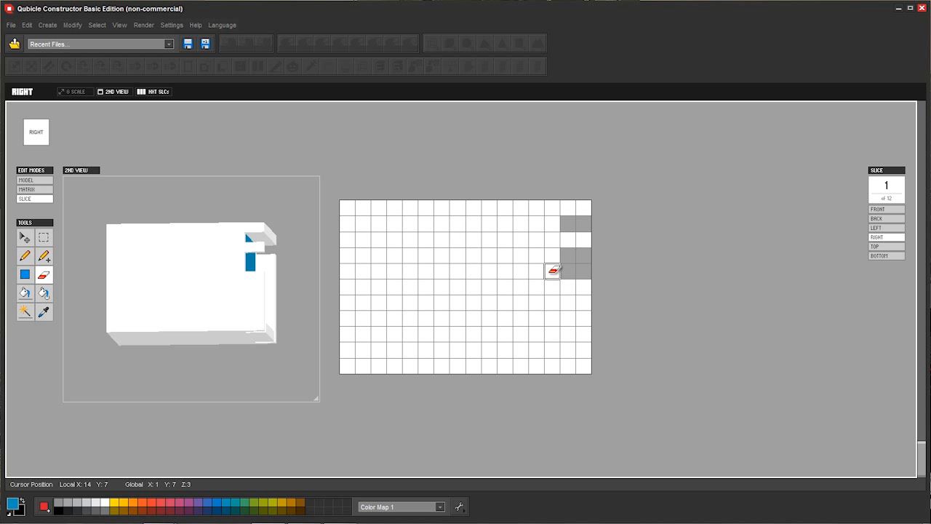
{"action": "left_click", "coordinate": [553, 271]}
{"action": "left_click", "coordinate": [341, 271], "text": "shift"}
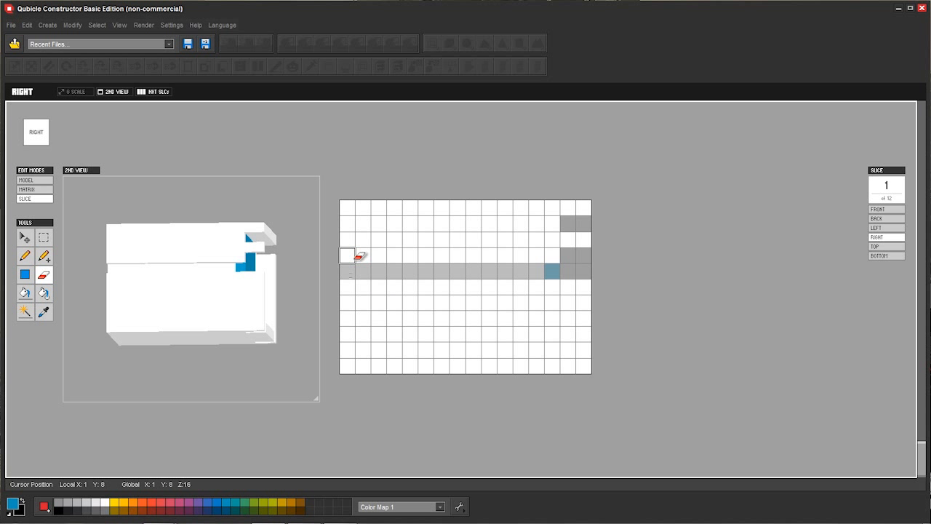
{"action": "left_click", "coordinate": [351, 255]}
{"action": "left_click", "coordinate": [552, 254], "text": "shift"}
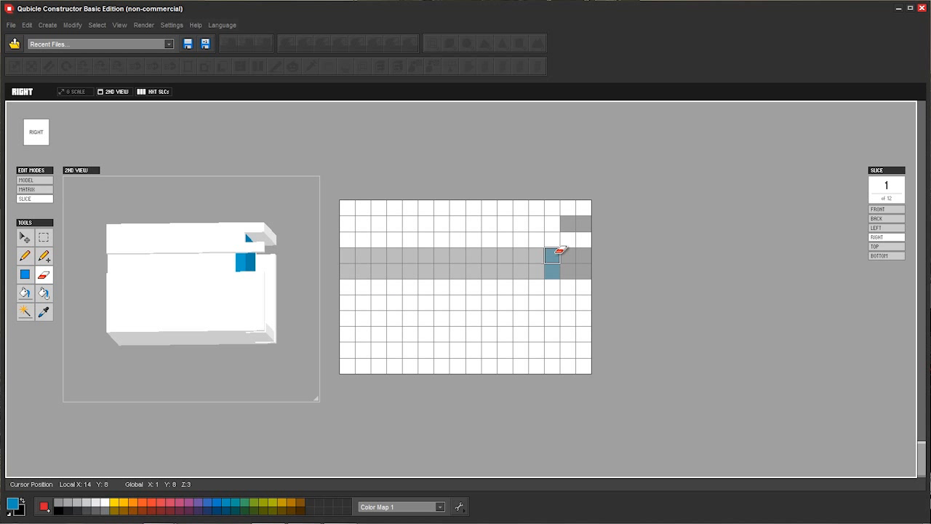
{"action": "left_click", "coordinate": [355, 239], "text": "shift"}
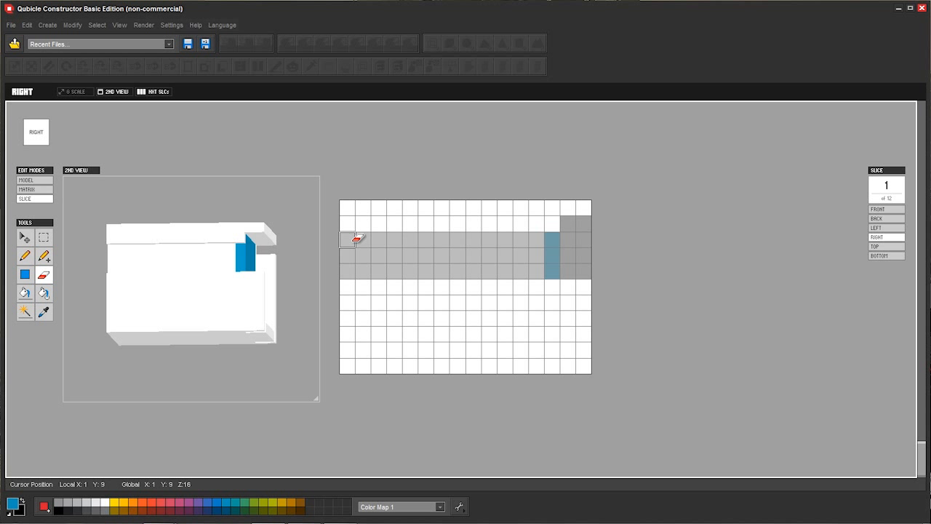
Erase rows Y 7 to 9 across X 1 to 16 of left slice 1, and return to Matrix mode
{"action": "left_click", "coordinate": [173, 292]}
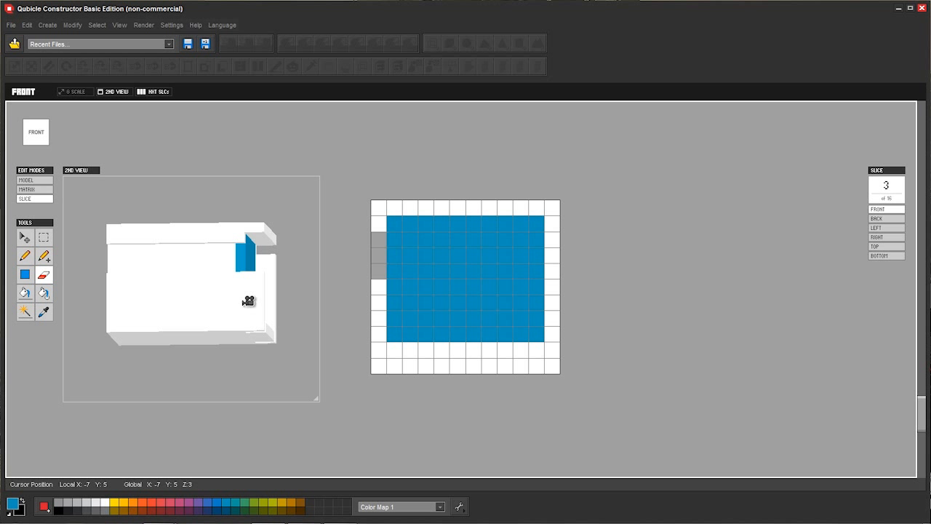
{"action": "key", "text": "3"}
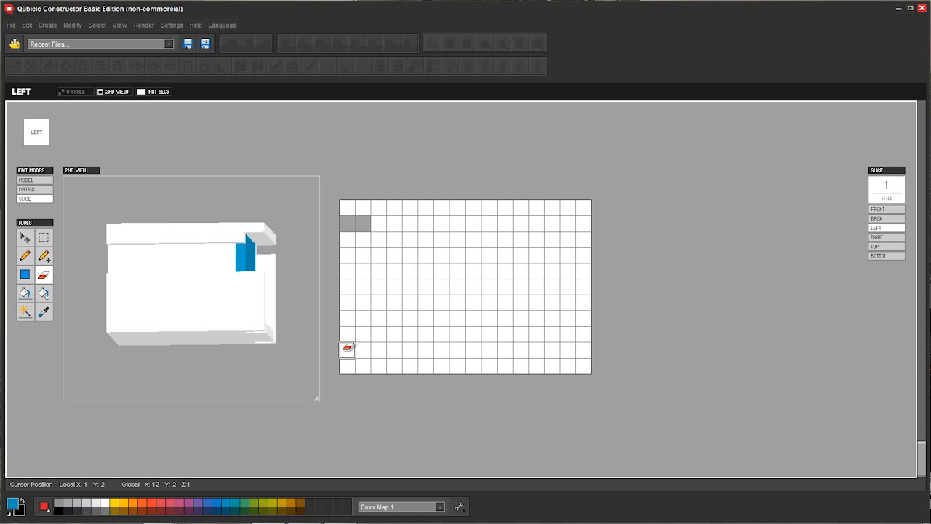
{"action": "left_click", "coordinate": [348, 269]}
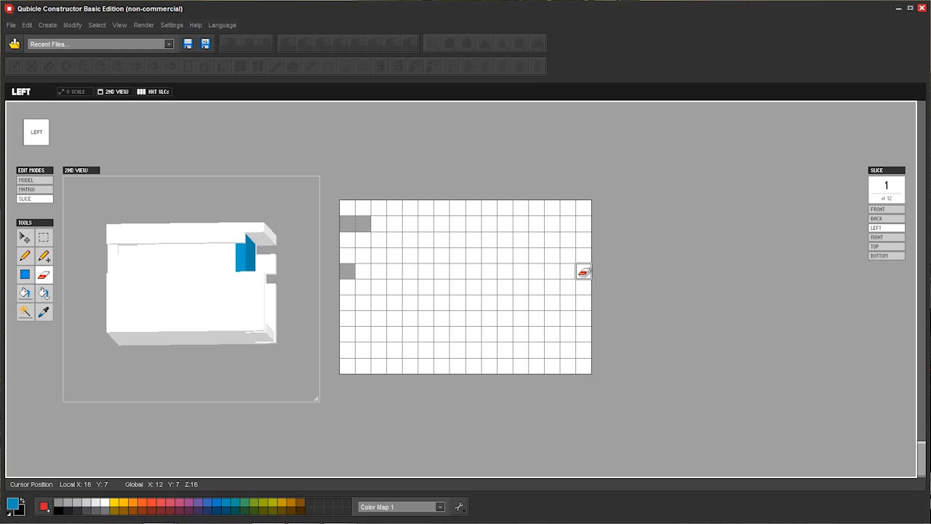
{"action": "left_click", "coordinate": [584, 270], "text": "shift"}
{"action": "left_click", "coordinate": [350, 254], "text": "shift"}
{"action": "left_click", "coordinate": [350, 242]}
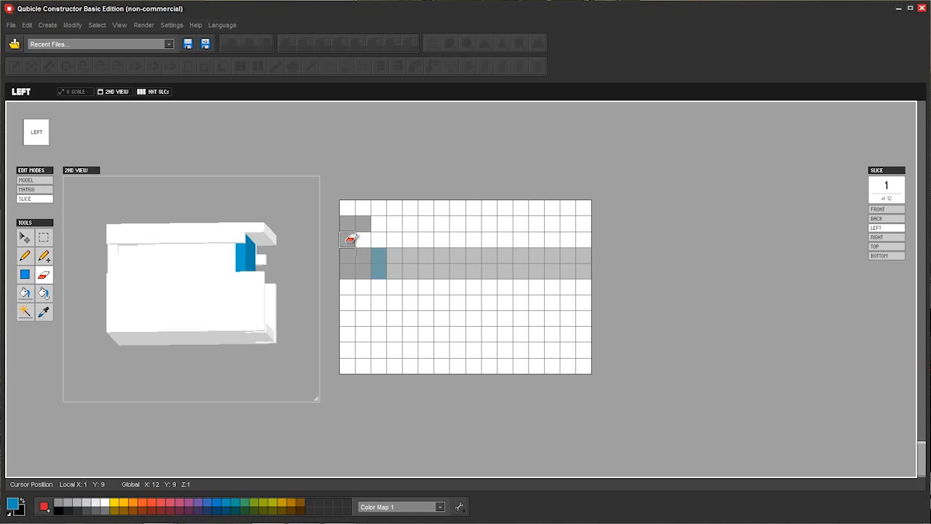
{"action": "left_click", "coordinate": [583, 243], "text": "shift"}
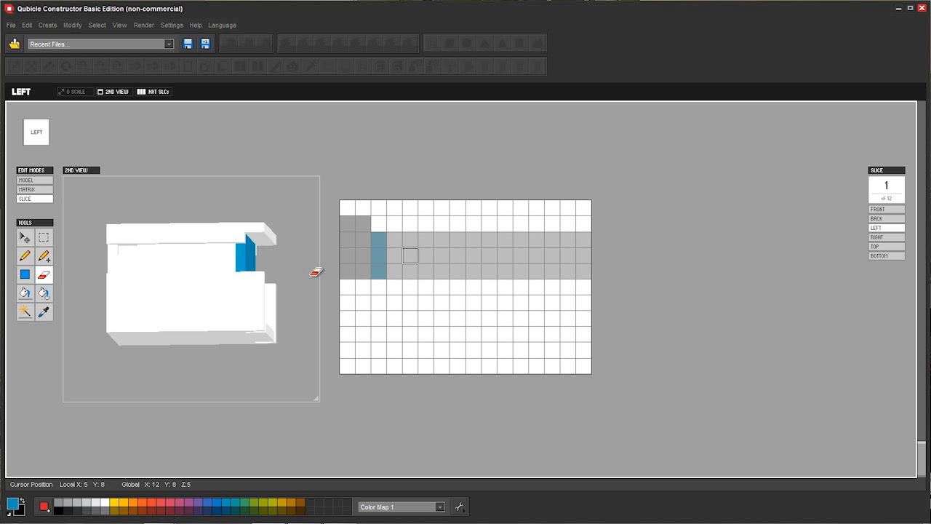
{"action": "left_click", "coordinate": [35, 190]}
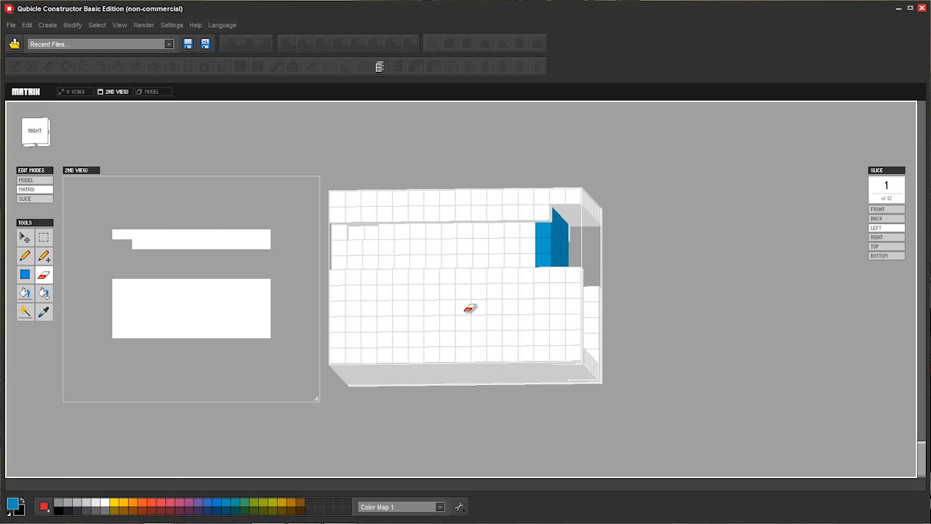
{"action": "mouse_move", "coordinate": [494, 304]}
{"action": "right_mouse_down"}
{"action": "mouse_move", "coordinate": [415, 276]}
{"action": "mouse_move", "coordinate": [403, 285]}
{"action": "mouse_move", "coordinate": [417, 282]}
{"action": "mouse_move", "coordinate": [456, 308]}
{"action": "mouse_move", "coordinate": [462, 270]}
{"action": "mouse_move", "coordinate": [472, 291]}
{"action": "mouse_move", "coordinate": [546, 272]}
{"action": "mouse_move", "coordinate": [492, 265]}
{"action": "mouse_move", "coordinate": [490, 255]}
{"action": "mouse_move", "coordinate": [432, 274]}
{"action": "mouse_move", "coordinate": [543, 270]}
{"action": "mouse_move", "coordinate": [502, 267]}
{"action": "right_mouse_up"}
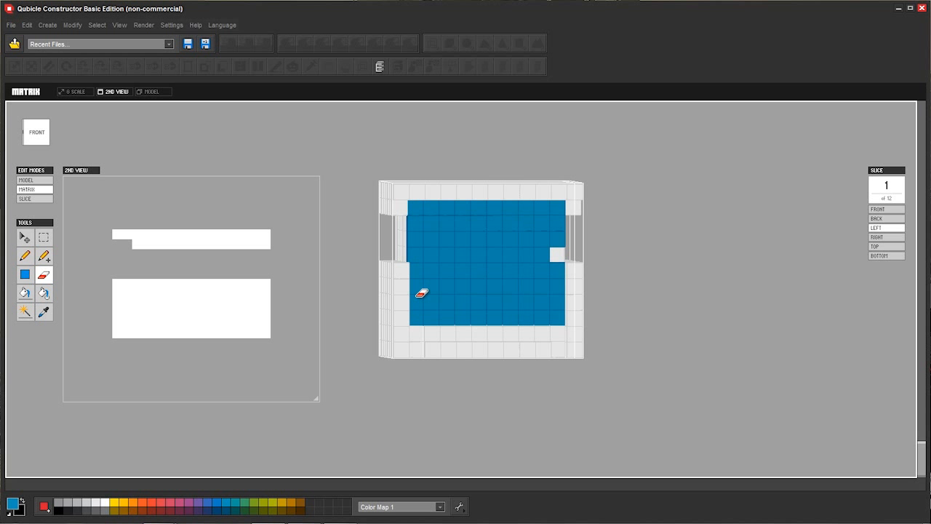
{"action": "right_click_drag", "start_coordinate": [499, 289], "coordinate": [460, 274]}
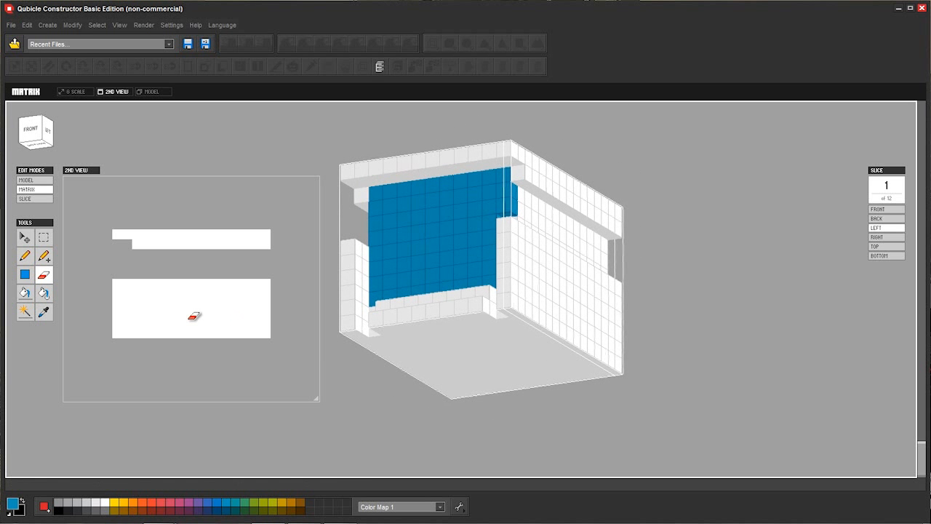
Go through the drawing tools, including Pencil, Rectangle, Paint Bucket and Fill Hollow, to review their purposes
{"action": "left_click", "coordinate": [29, 240]}
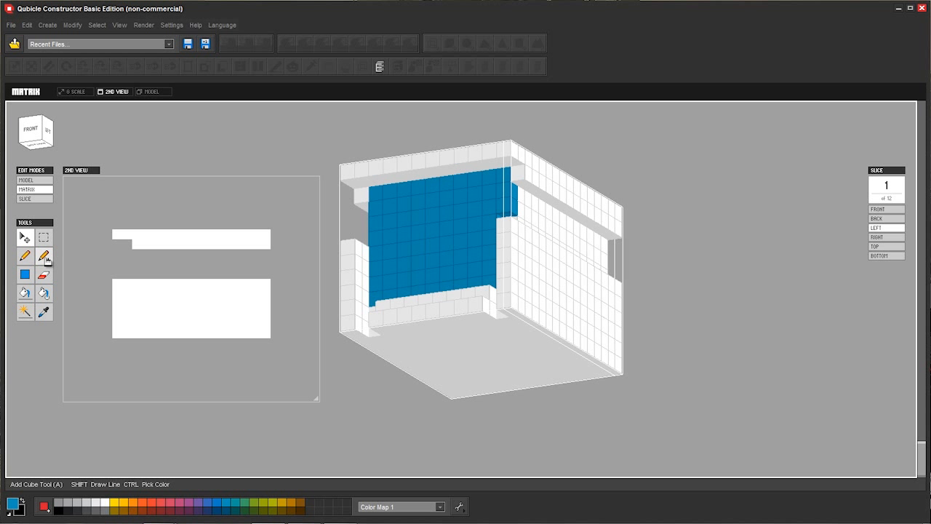
{"action": "left_click", "coordinate": [22, 258]}
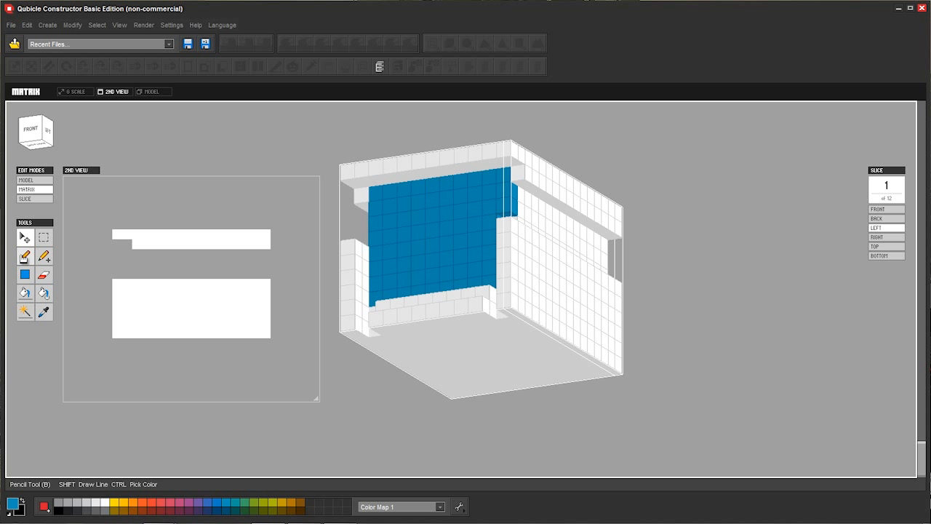
{"action": "left_click", "coordinate": [25, 274]}
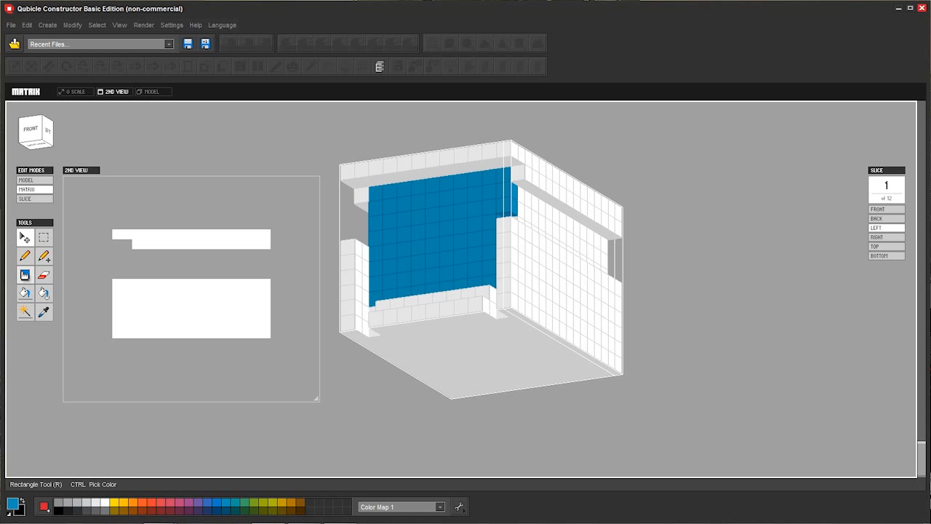
{"action": "left_click", "coordinate": [25, 294]}
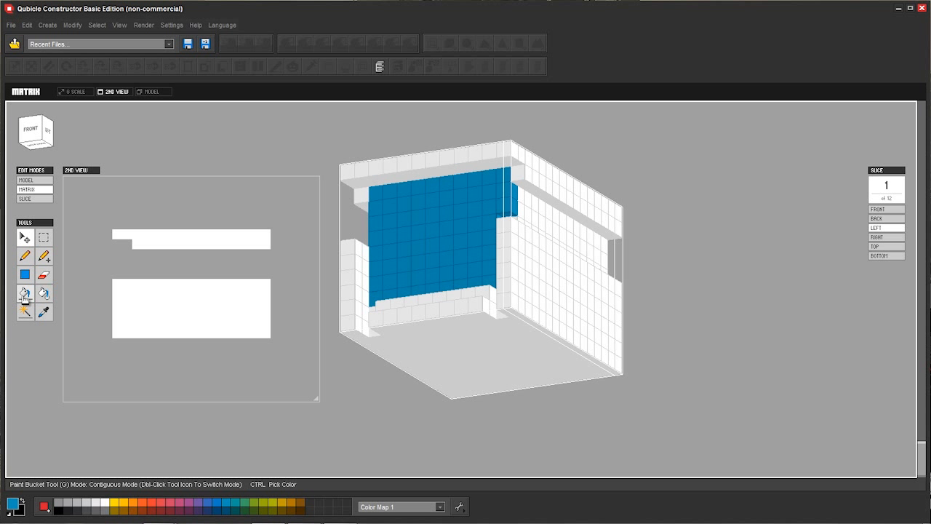
{"action": "left_click", "coordinate": [44, 295]}
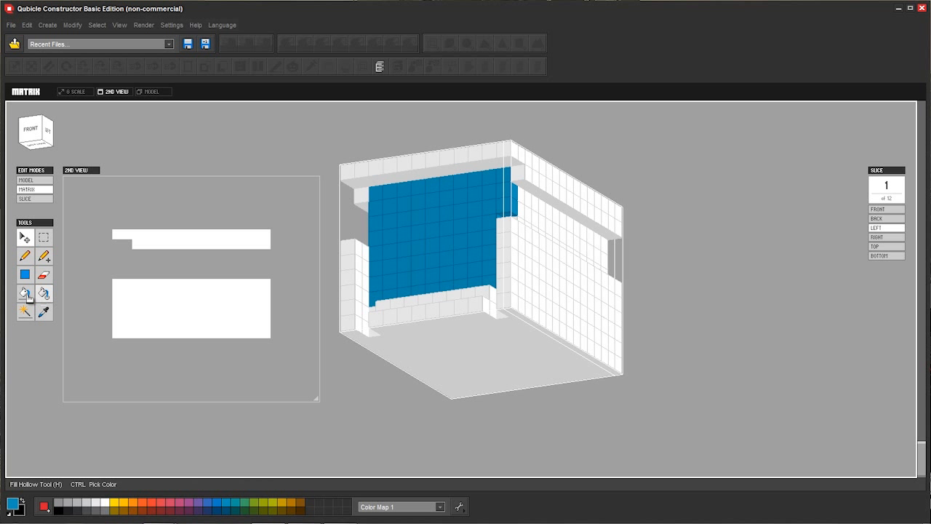
{"action": "left_click", "coordinate": [26, 294]}
{"action": "left_click", "coordinate": [45, 294]}
{"action": "left_click", "coordinate": [26, 314]}
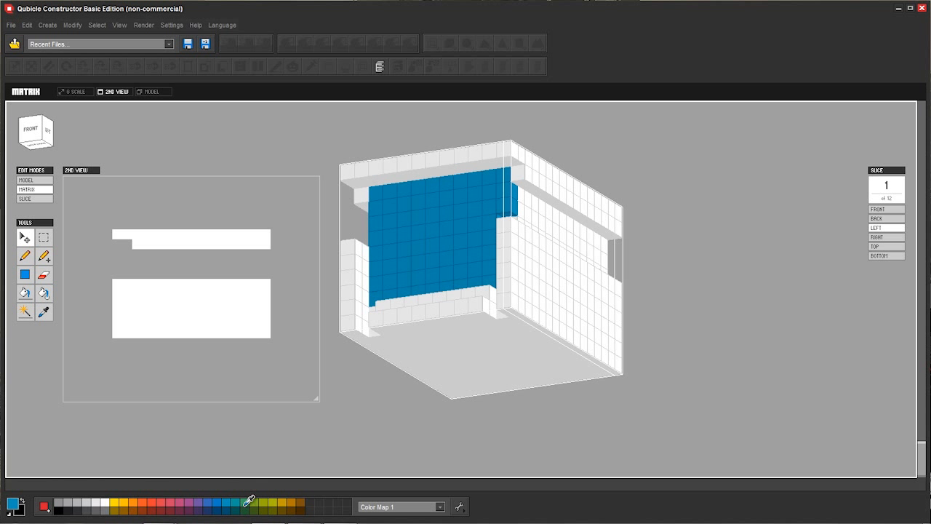
Set the drawing colour to the palette blue 1483C6 with the Color Picker
{"action": "double_click", "coordinate": [222, 506]}
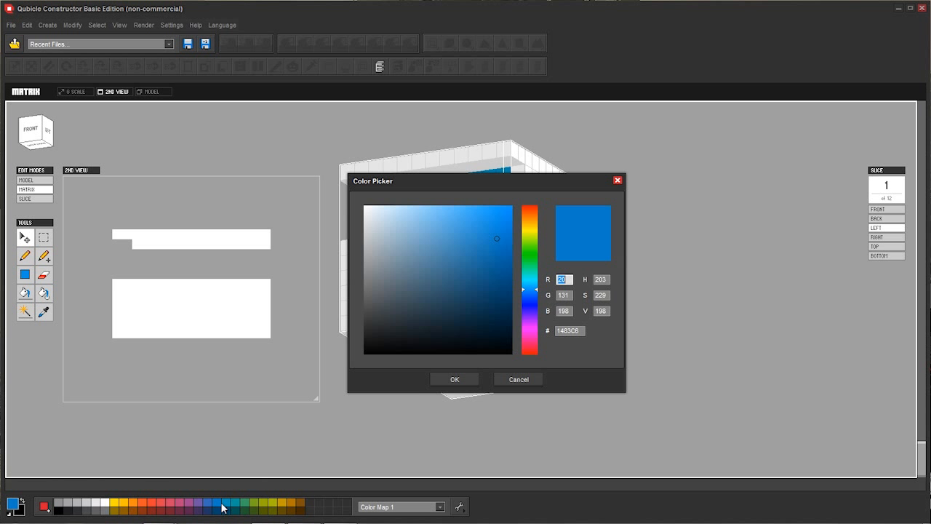
{"action": "left_click_drag", "start_coordinate": [529, 181], "coordinate": [518, 200]}
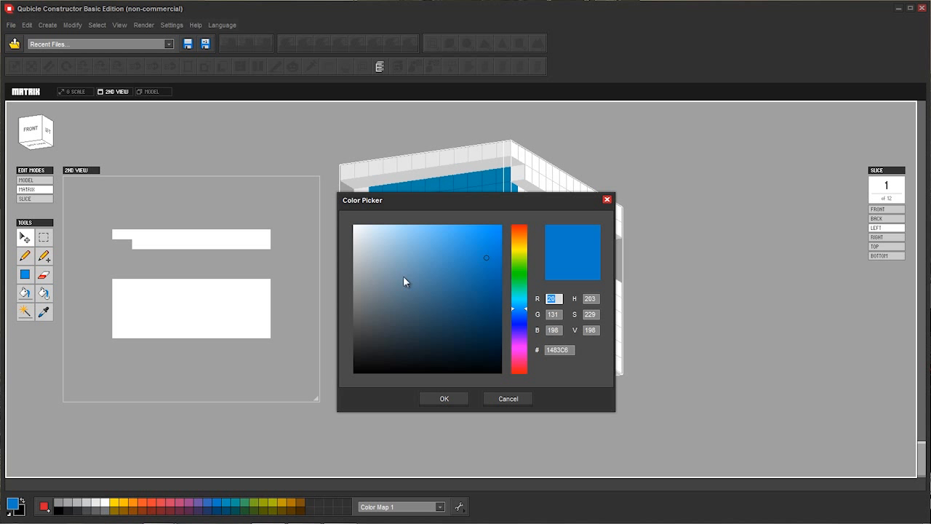
{"action": "left_click", "coordinate": [445, 399]}
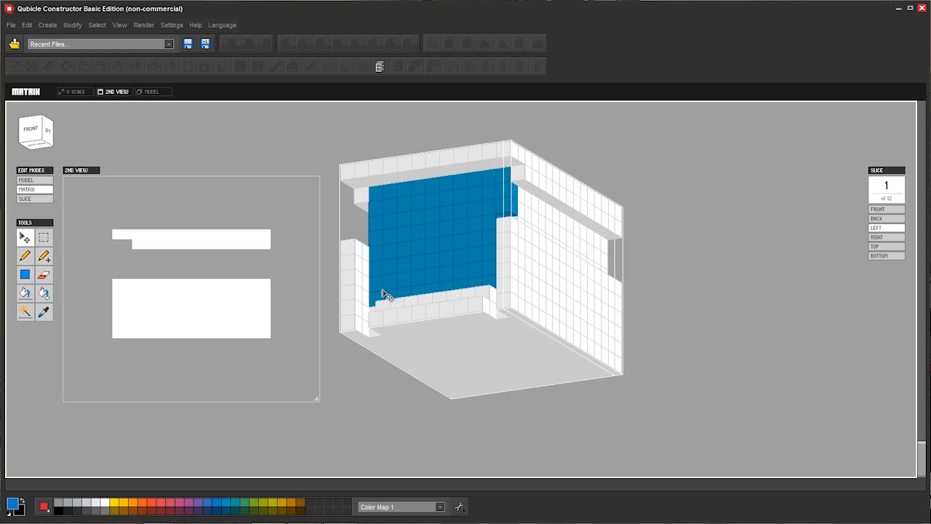
Erase voxels X 1 to 3 in rows Y 6 and 5, and X 1 in rows Y 4 and 3, of left slice 1
{"action": "right_click_drag", "start_coordinate": [418, 240], "coordinate": [392, 264]}
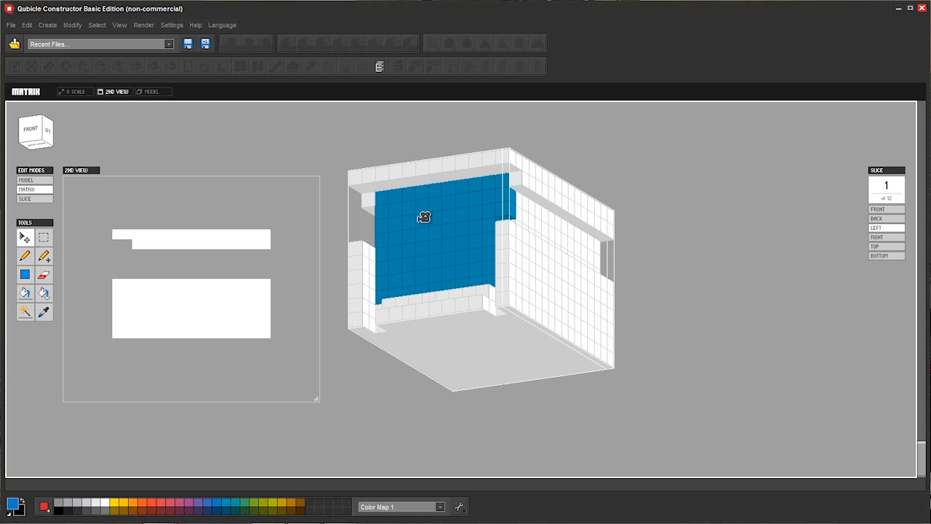
{"action": "right_click_drag", "start_coordinate": [431, 226], "coordinate": [494, 255]}
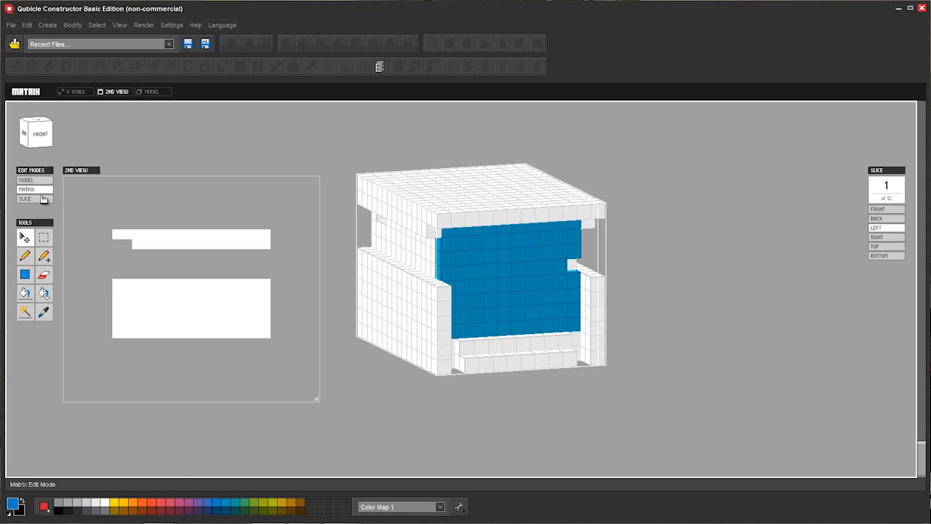
{"action": "left_click", "coordinate": [43, 200]}
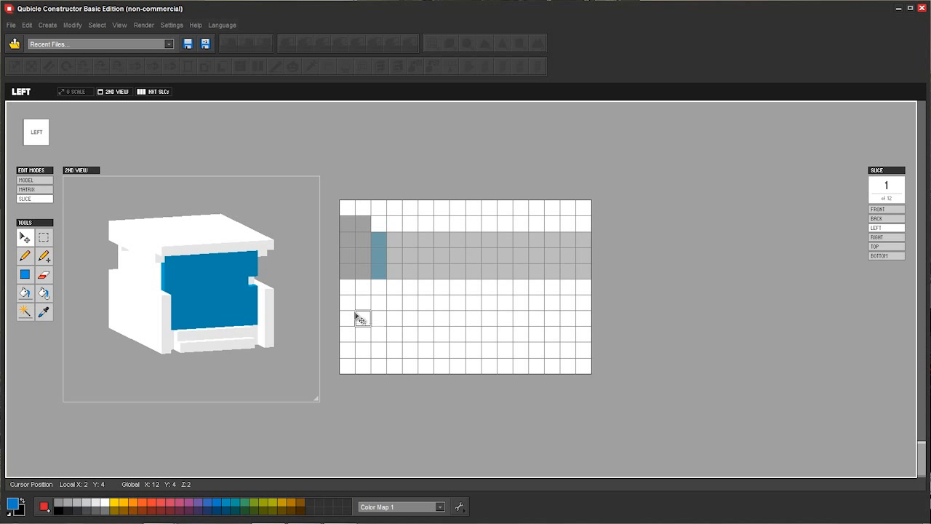
{"action": "key", "text": "e"}
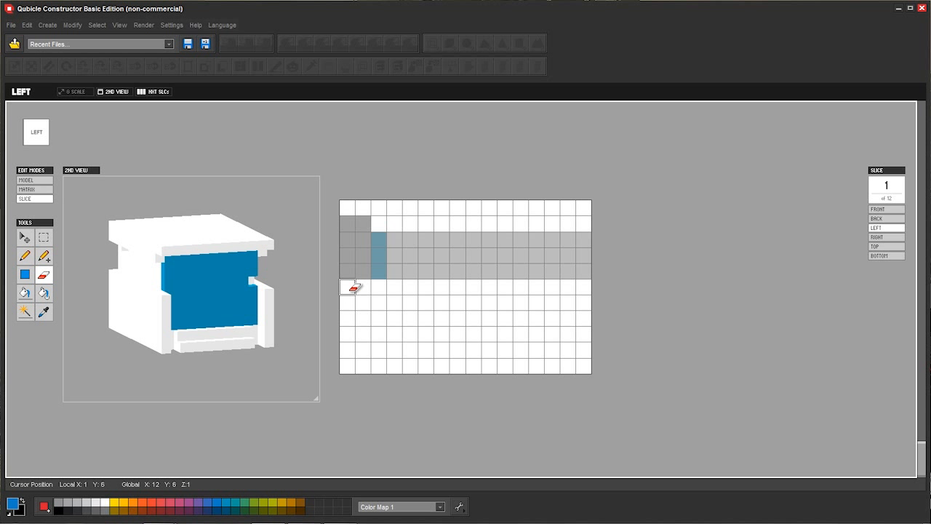
{"action": "mouse_move", "coordinate": [347, 289]}
{"action": "left_mouse_down"}
{"action": "mouse_move", "coordinate": [366, 303]}
{"action": "mouse_move", "coordinate": [379, 292]}
{"action": "left_mouse_up"}
{"action": "left_click", "coordinate": [365, 292]}
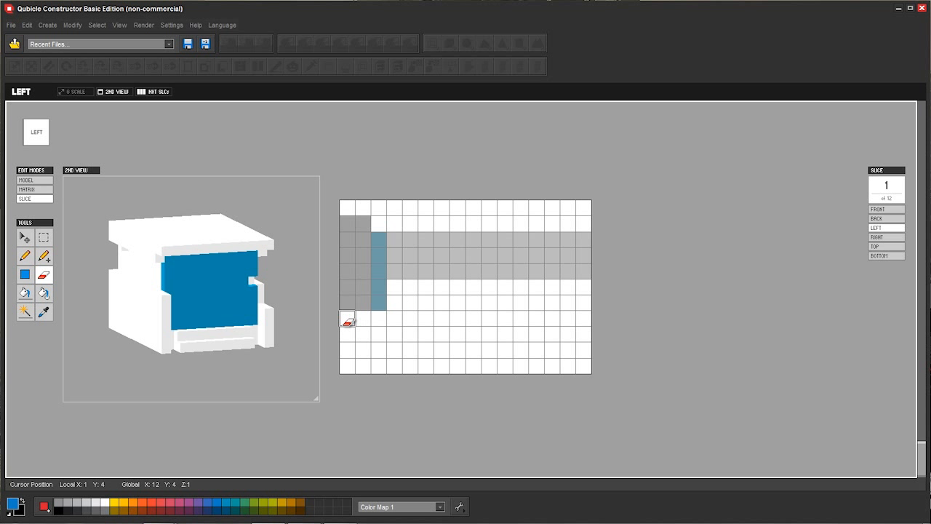
{"action": "left_click_drag", "start_coordinate": [347, 320], "coordinate": [345, 333]}
Erase voxels X 14 to 16 in rows Y 6 and 5, and X 16 in rows Y 4 and 3, of right slice 1
{"action": "key", "text": "ctrl+z"}
{"action": "key", "text": "ctrl+z"}
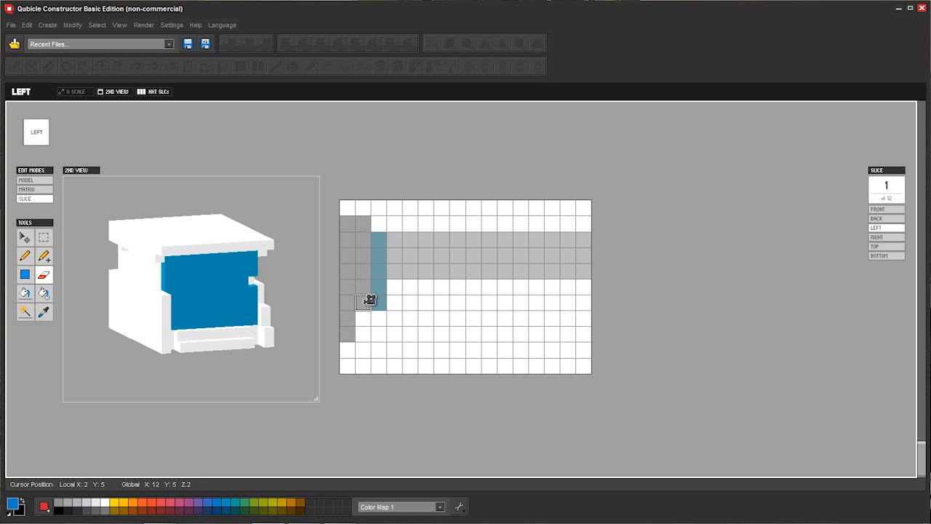
{"action": "left_click_drag", "start_coordinate": [371, 301], "coordinate": [571, 291], "text": "alt"}
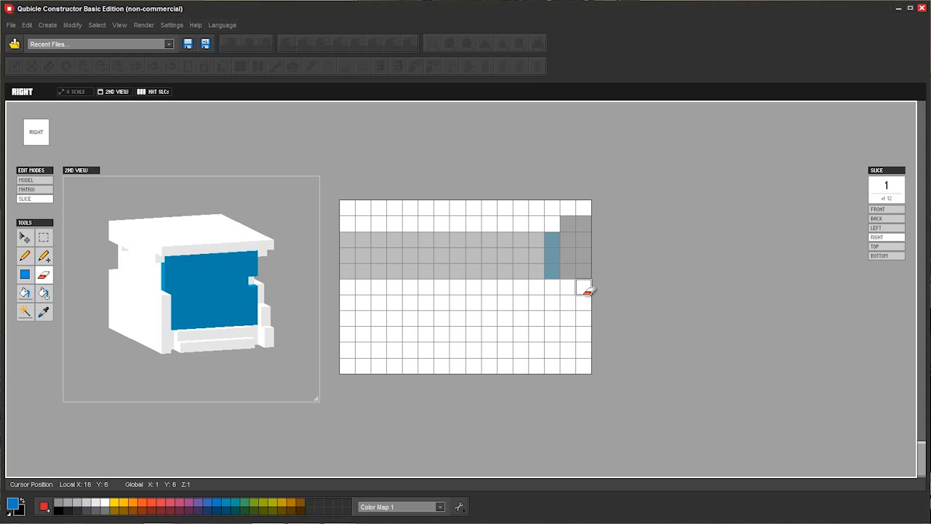
{"action": "left_click", "coordinate": [583, 287]}
{"action": "left_click", "coordinate": [568, 287]}
{"action": "left_click", "coordinate": [568, 302]}
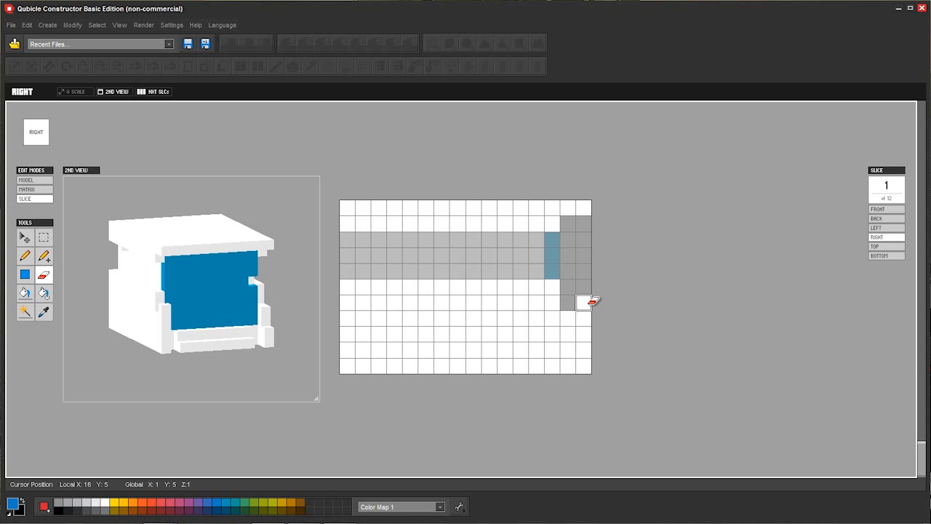
{"action": "left_click", "coordinate": [584, 303]}
{"action": "left_click", "coordinate": [589, 318]}
{"action": "left_click", "coordinate": [589, 334]}
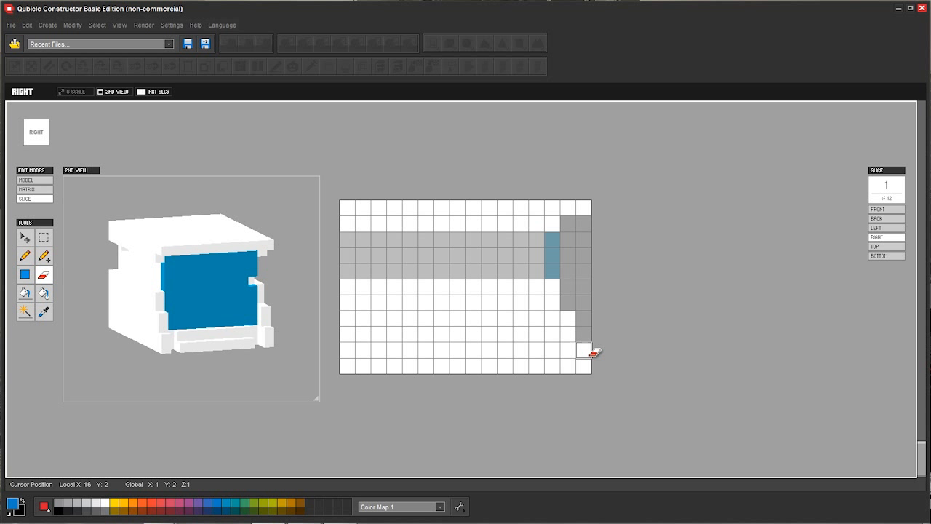
{"action": "left_click", "coordinate": [568, 317]}
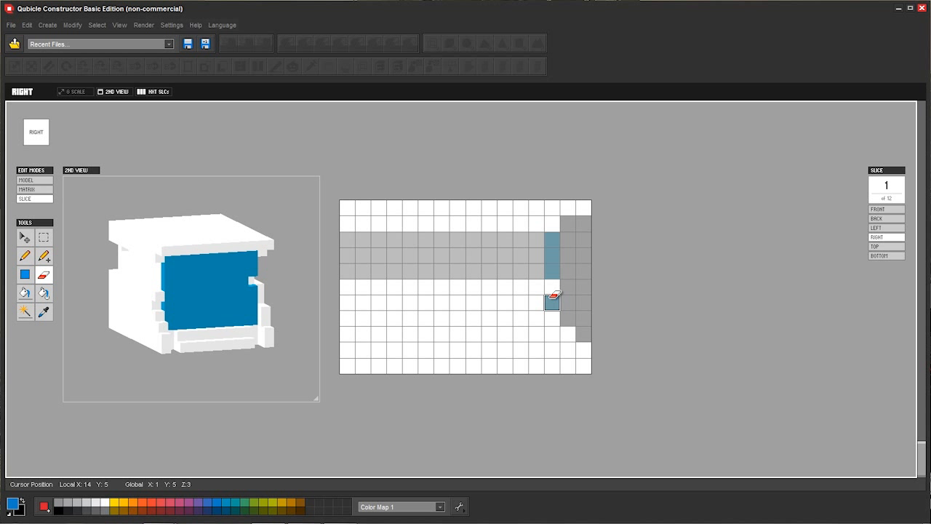
{"action": "key", "text": "ctrl+z"}
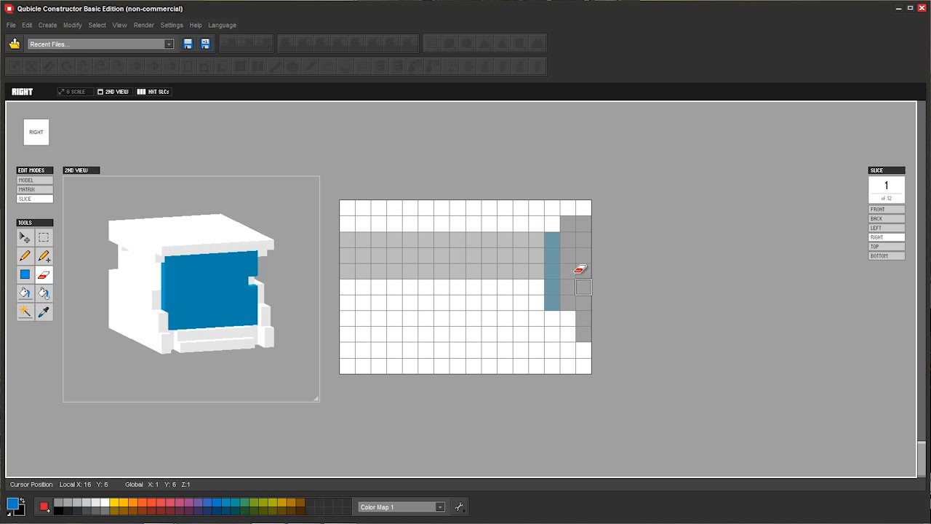
Compare the head's left side with the Sparkbot_Head_Sample reference image, and minimize the image again
{"action": "right_click_drag", "start_coordinate": [574, 275], "coordinate": [551, 298]}
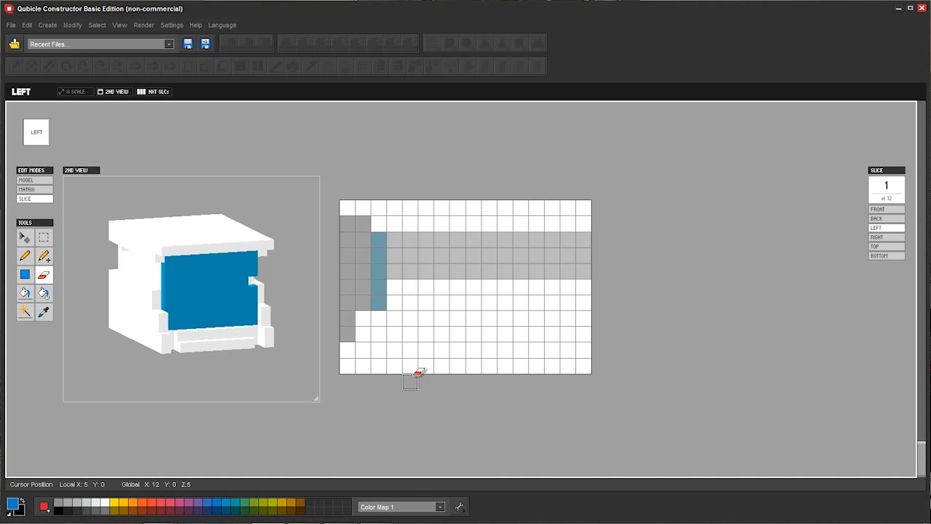
{"action": "left_click", "coordinate": [377, 513]}
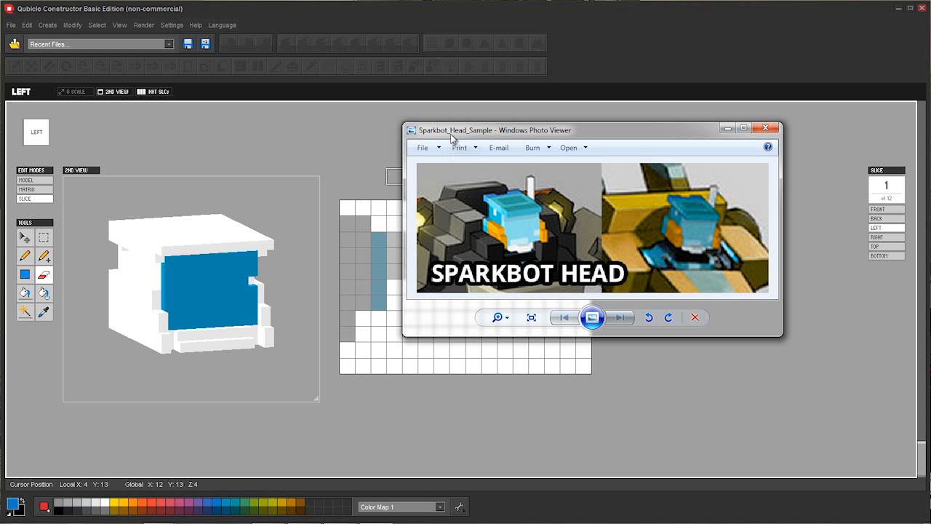
{"action": "left_click", "coordinate": [726, 127]}
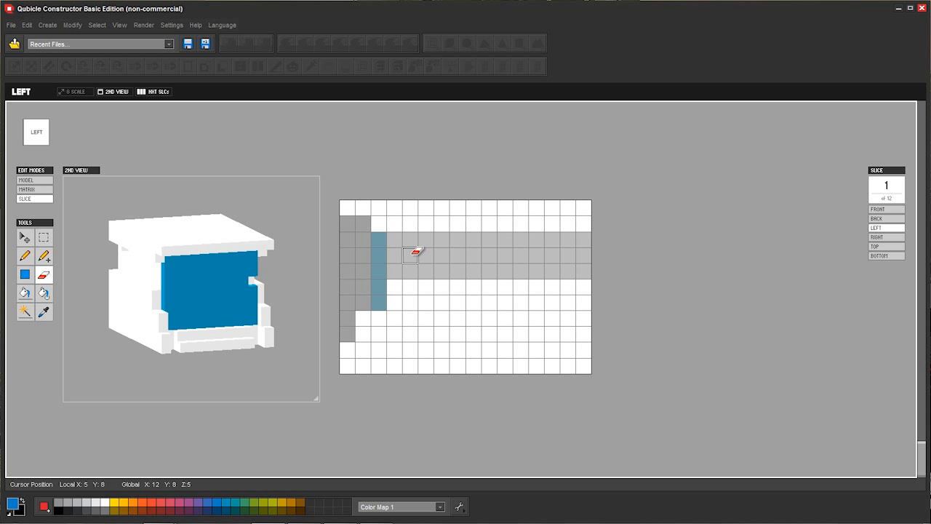
Fill the gap at X 11, Y 7 of front slice 3 and colour X 9 to 11 in rows Y 7 and 6 bright blue
{"action": "right_click_drag", "start_coordinate": [412, 254], "coordinate": [504, 293]}
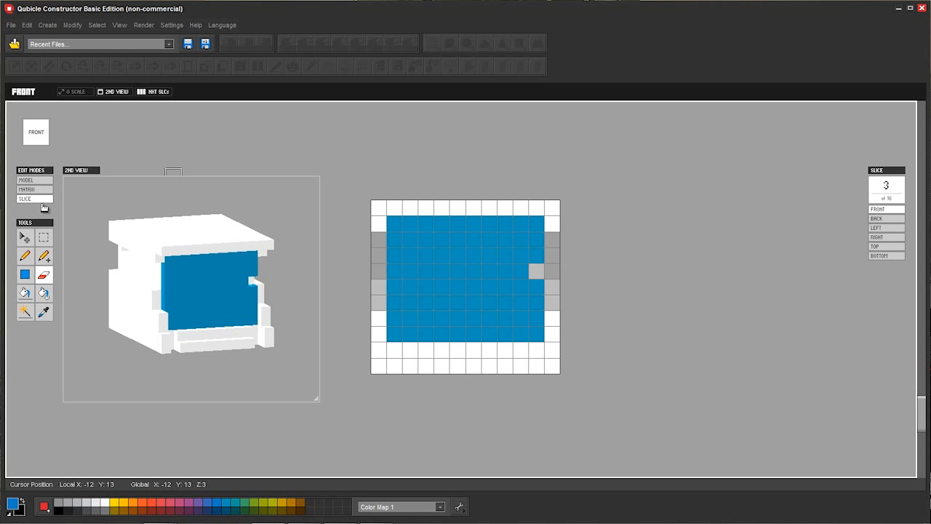
{"action": "left_click", "coordinate": [44, 256]}
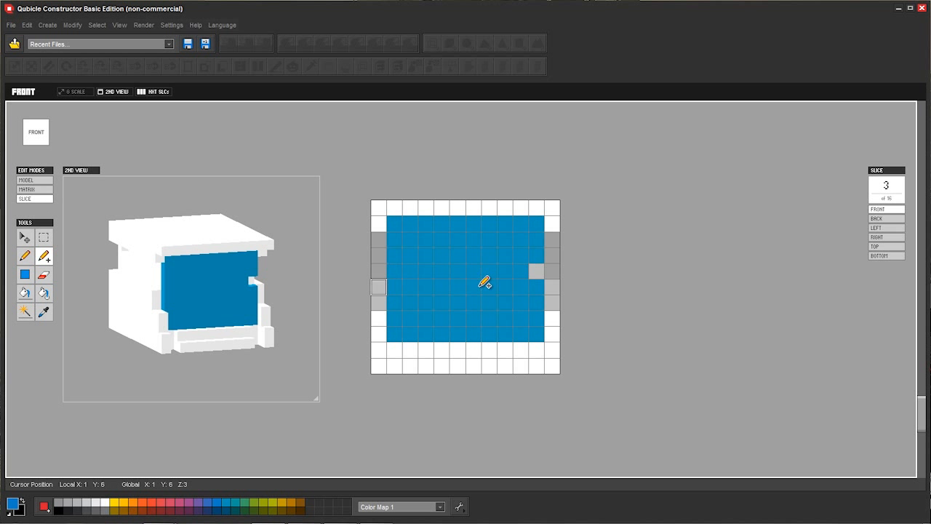
{"action": "left_click", "coordinate": [537, 270]}
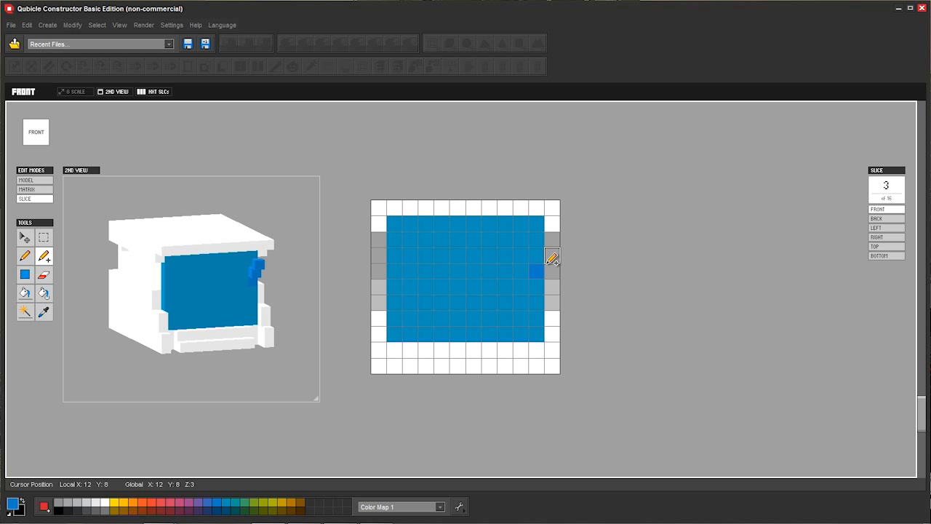
{"action": "key", "text": "ctrl+z"}
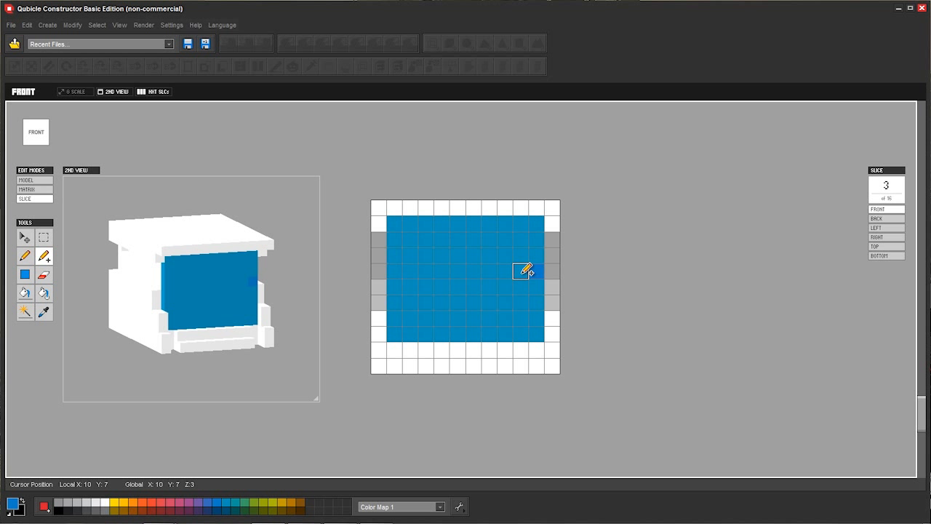
{"action": "mouse_move", "coordinate": [527, 269]}
{"action": "left_mouse_down"}
{"action": "mouse_move", "coordinate": [510, 275]}
{"action": "mouse_move", "coordinate": [534, 285]}
{"action": "left_mouse_up"}
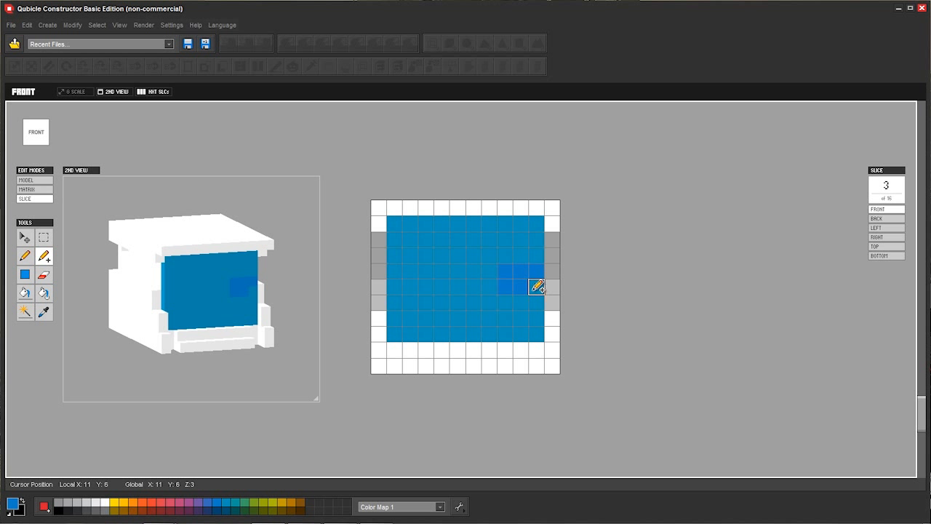
Set the drawing colour to light cyan 92E2DE, starting from the palette's teal blue
{"action": "left_click", "coordinate": [241, 502]}
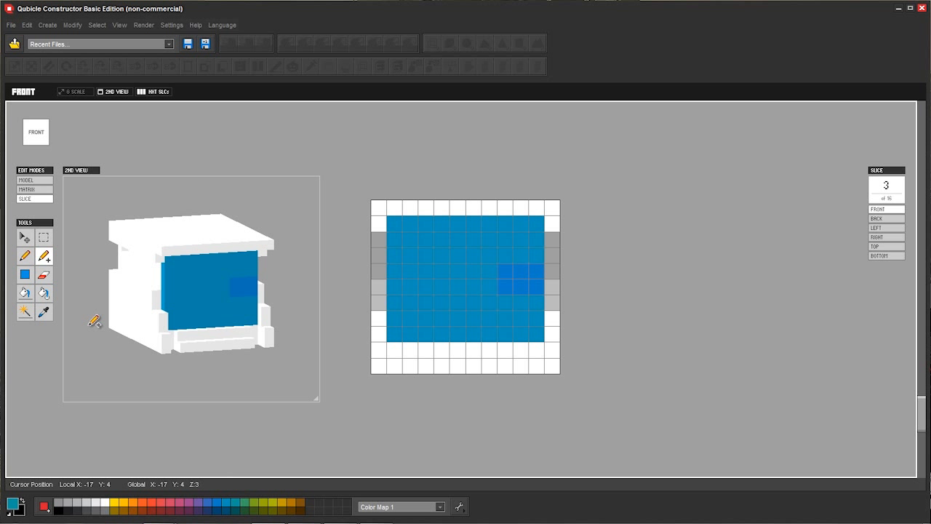
{"action": "left_click", "coordinate": [15, 502]}
{"action": "mouse_move", "coordinate": [451, 327]}
{"action": "left_mouse_down"}
{"action": "mouse_move", "coordinate": [432, 252]}
{"action": "mouse_move", "coordinate": [400, 265]}
{"action": "mouse_move", "coordinate": [409, 237]}
{"action": "mouse_move", "coordinate": [407, 245]}
{"action": "left_mouse_up"}
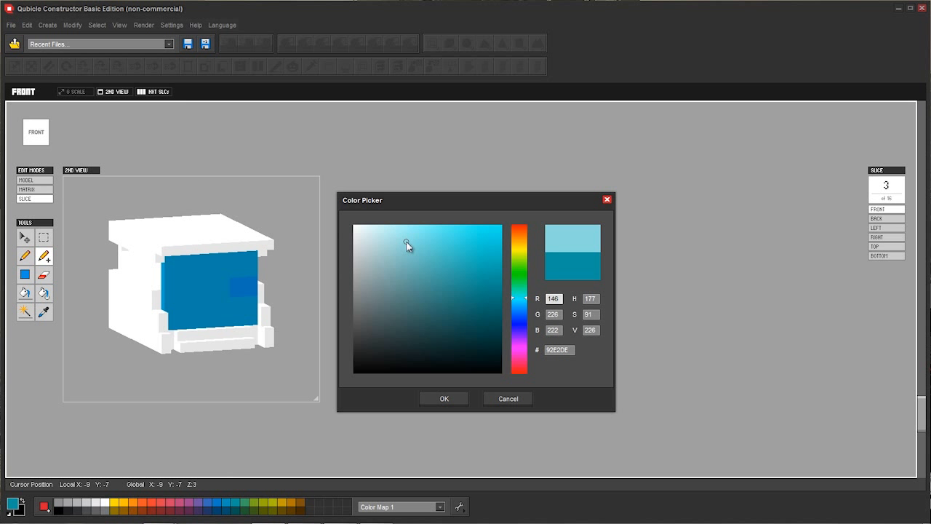
{"action": "left_click", "coordinate": [446, 398]}
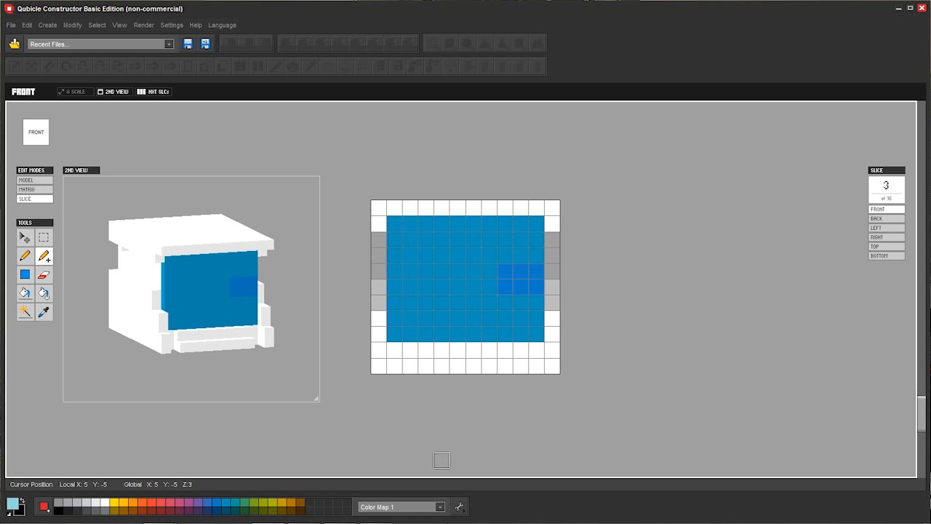
Following the reference image, paint light cyan steps on front slice 3: X 2 at Y 5, X 2 to 3 at Y 4, X 2 to 5 at Y 3
{"action": "left_click", "coordinate": [376, 517]}
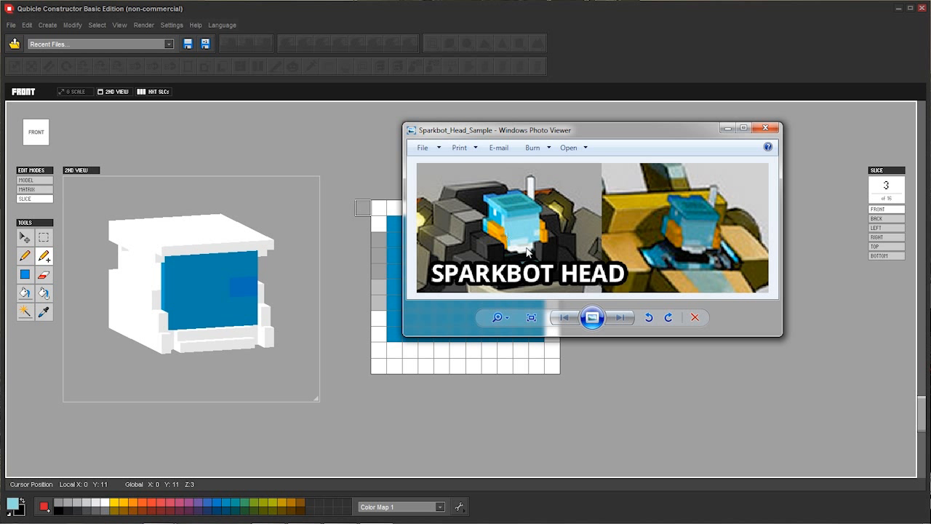
{"action": "left_click", "coordinate": [364, 268]}
{"action": "left_click", "coordinate": [397, 305]}
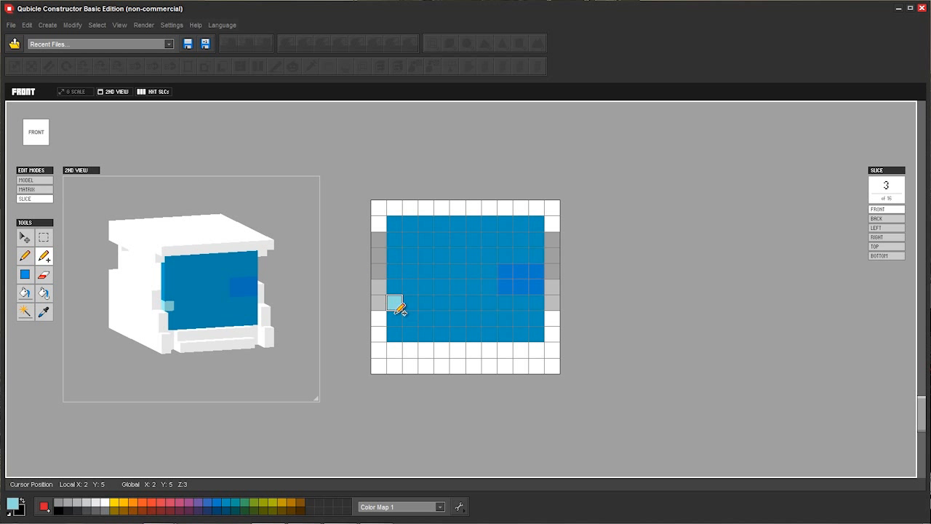
{"action": "mouse_move", "coordinate": [398, 308]}
{"action": "left_mouse_down"}
{"action": "mouse_move", "coordinate": [410, 329]}
{"action": "mouse_move", "coordinate": [432, 331]}
{"action": "left_mouse_up"}
{"action": "left_click", "coordinate": [426, 332]}
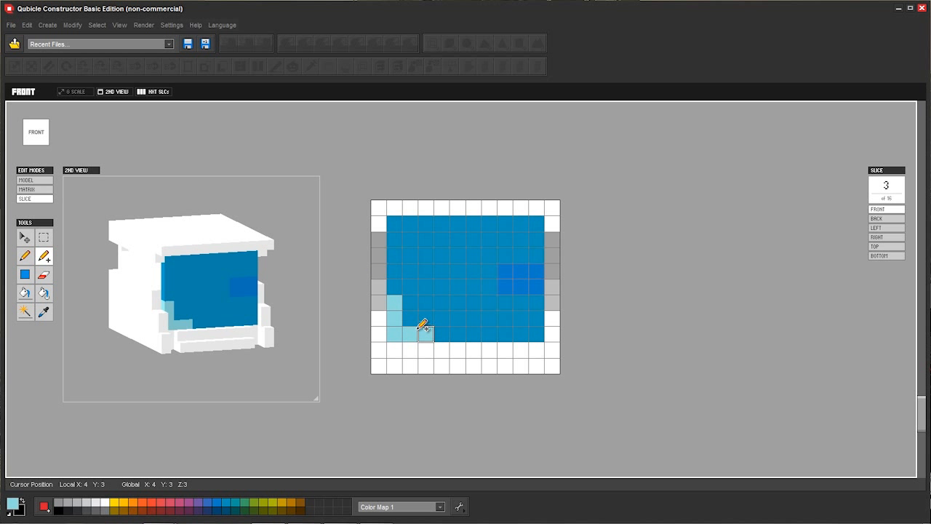
{"action": "left_click", "coordinate": [413, 317]}
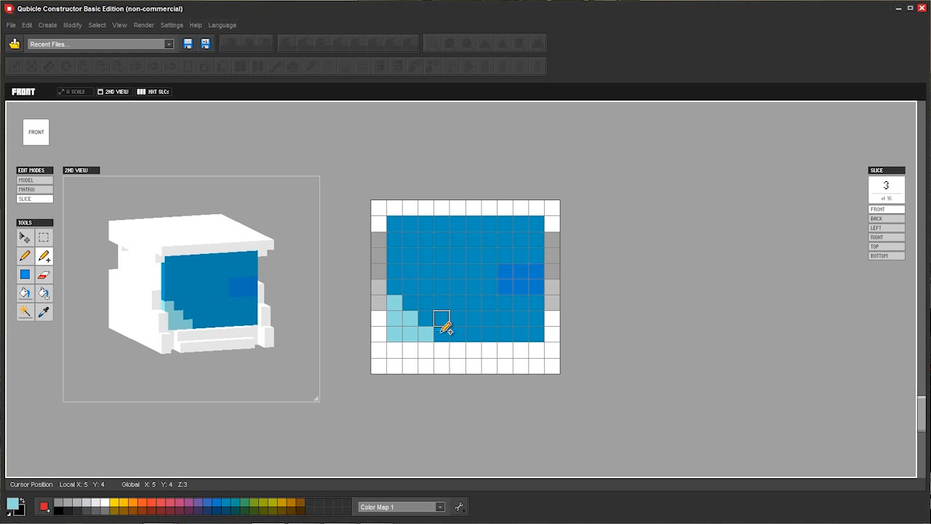
{"action": "left_click_drag", "start_coordinate": [442, 333], "coordinate": [458, 331]}
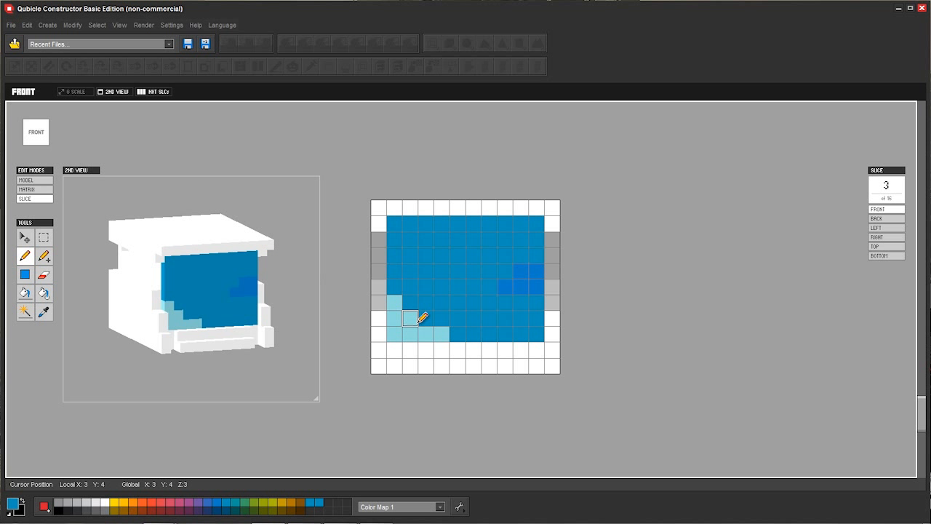
Darken the face's light cyan to a muted teal and draw a diagonal Pencil line down front slice 3 from X 9, Y 6
{"action": "left_click", "coordinate": [44, 312]}
{"action": "left_click", "coordinate": [404, 329]}
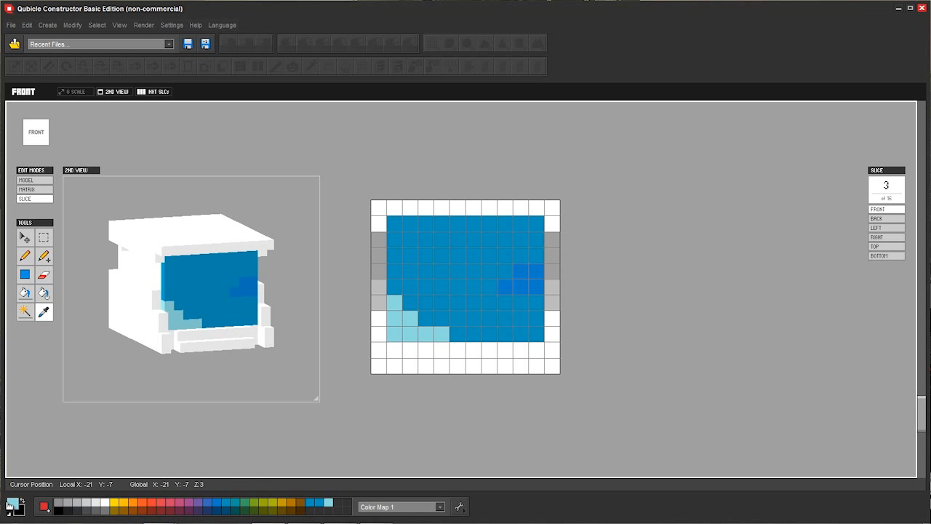
{"action": "left_click", "coordinate": [11, 504]}
{"action": "mouse_move", "coordinate": [453, 286]}
{"action": "left_mouse_down"}
{"action": "mouse_move", "coordinate": [411, 246]}
{"action": "mouse_move", "coordinate": [438, 283]}
{"action": "mouse_move", "coordinate": [418, 262]}
{"action": "left_mouse_up"}
{"action": "left_click", "coordinate": [455, 401]}
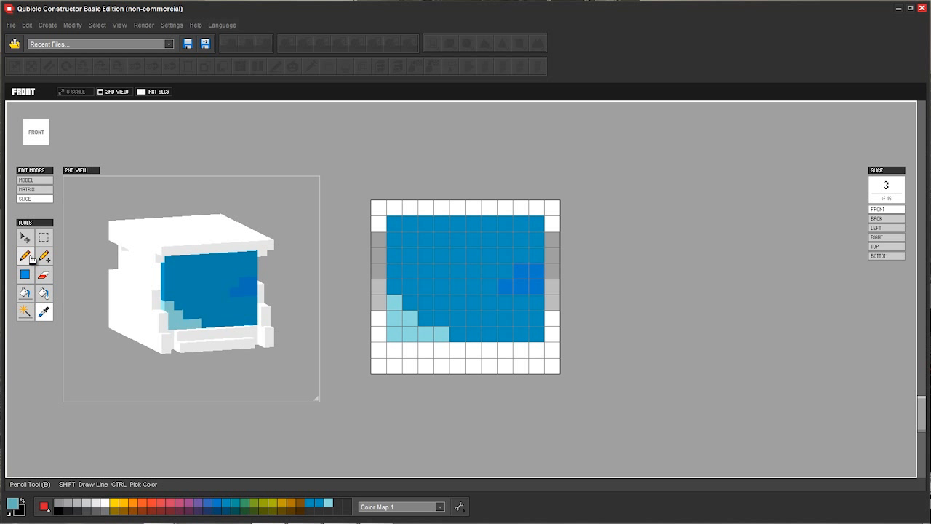
{"action": "key", "text": "b"}
{"action": "left_click", "coordinate": [505, 289], "text": "shift"}
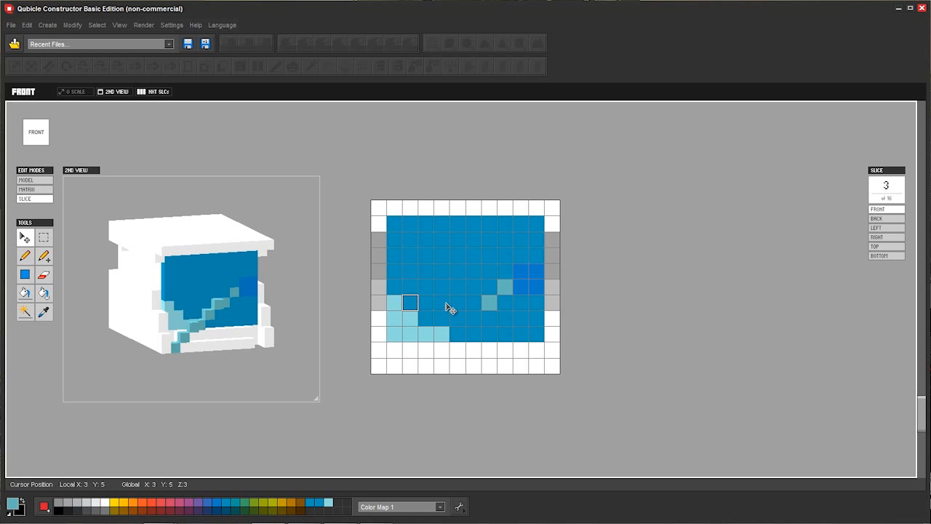
In Matrix mode, erase the teal voxels of the diagonal line that protrude in front of the blue face
{"action": "right_click_drag", "start_coordinate": [449, 308], "coordinate": [472, 325]}
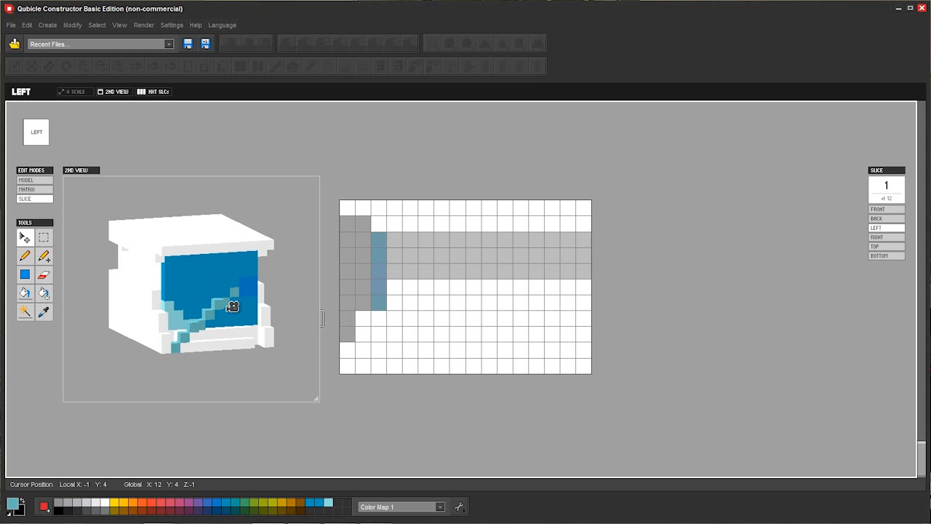
{"action": "left_click", "coordinate": [46, 190]}
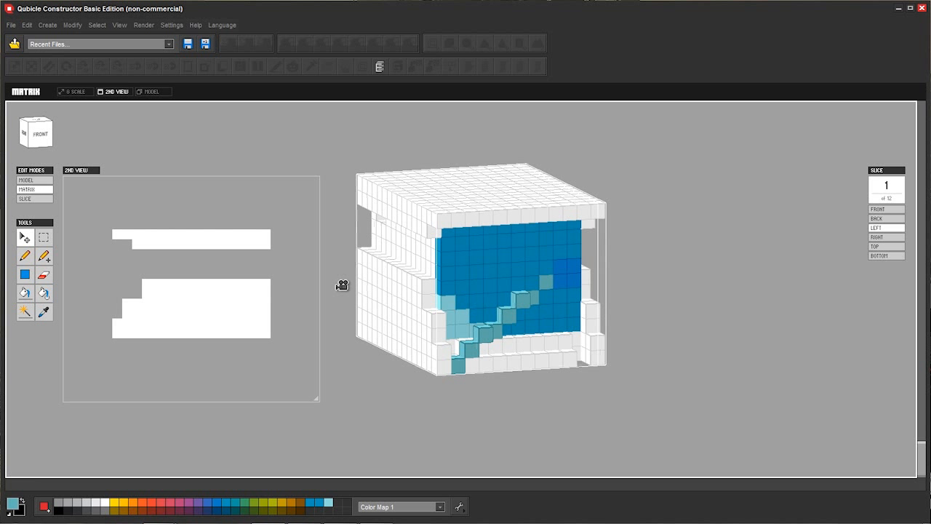
{"action": "right_click_drag", "start_coordinate": [476, 300], "coordinate": [470, 326]}
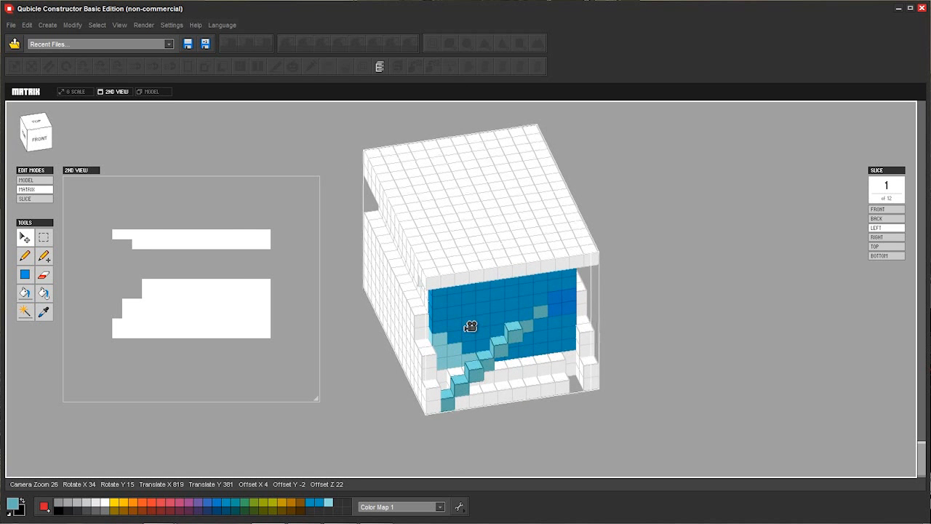
{"action": "left_click", "coordinate": [43, 274]}
{"action": "left_click", "coordinate": [460, 382]}
{"action": "left_click", "coordinate": [447, 397]}
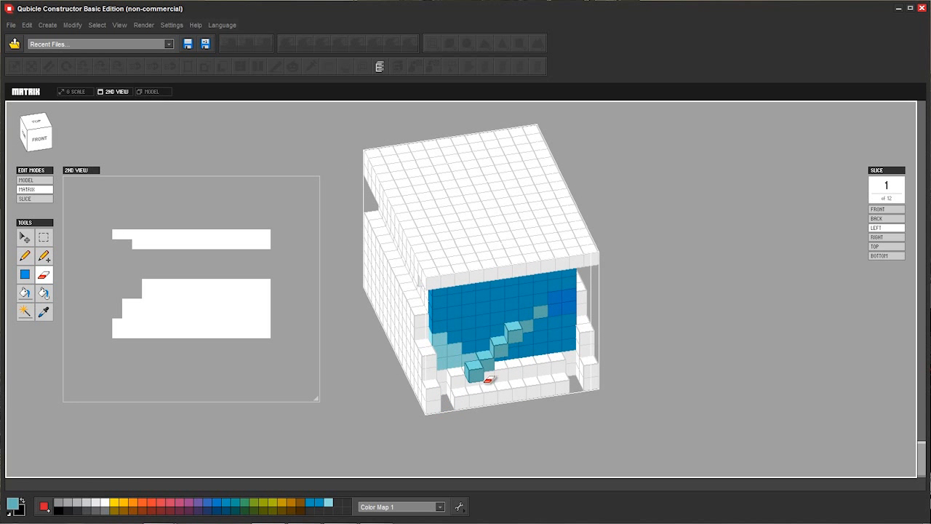
{"action": "left_click", "coordinate": [482, 370]}
{"action": "left_click", "coordinate": [495, 355]}
{"action": "left_click", "coordinate": [505, 340]}
{"action": "left_click", "coordinate": [515, 329]}
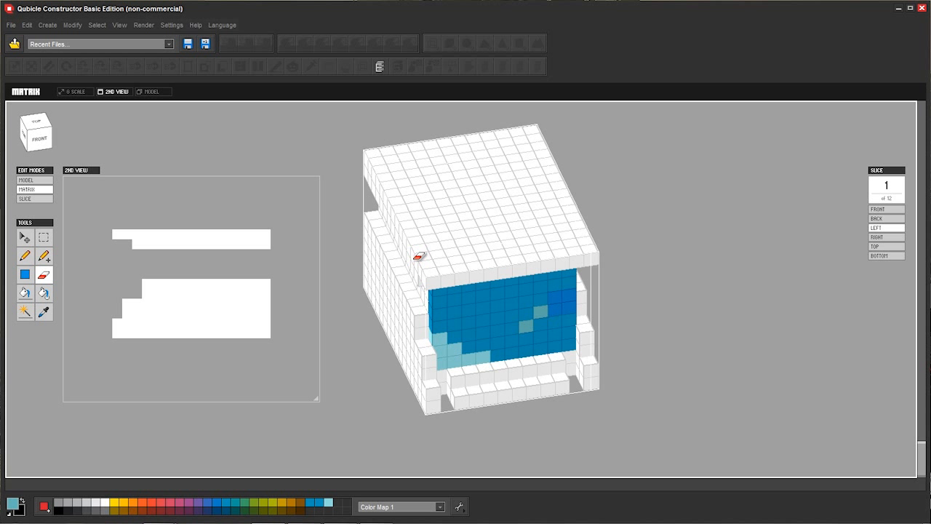
{"action": "left_click", "coordinate": [35, 199]}
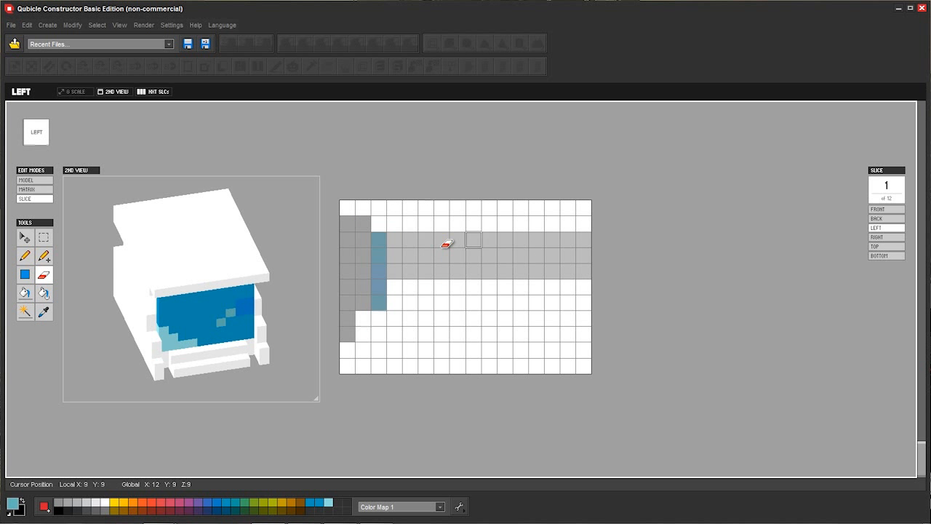
{"action": "right_click_drag", "start_coordinate": [412, 270], "coordinate": [573, 272]}
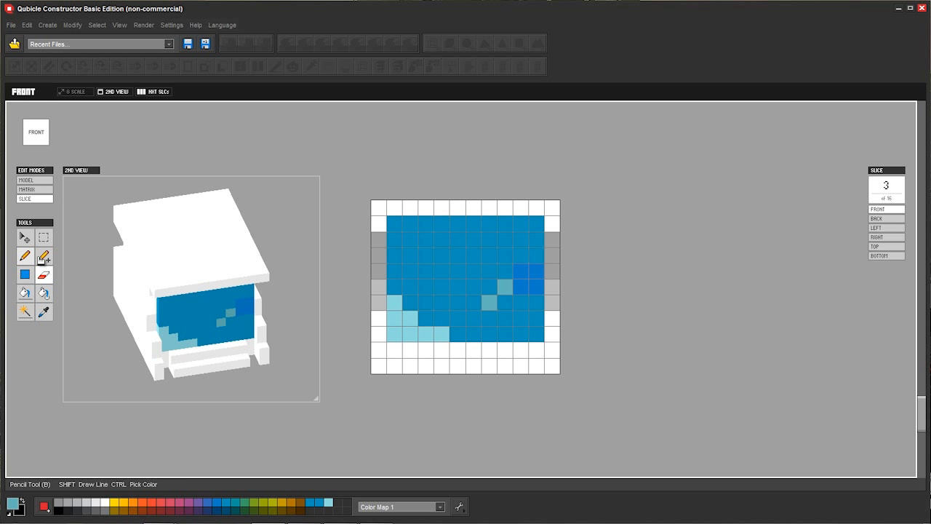
{"action": "left_click", "coordinate": [26, 256]}
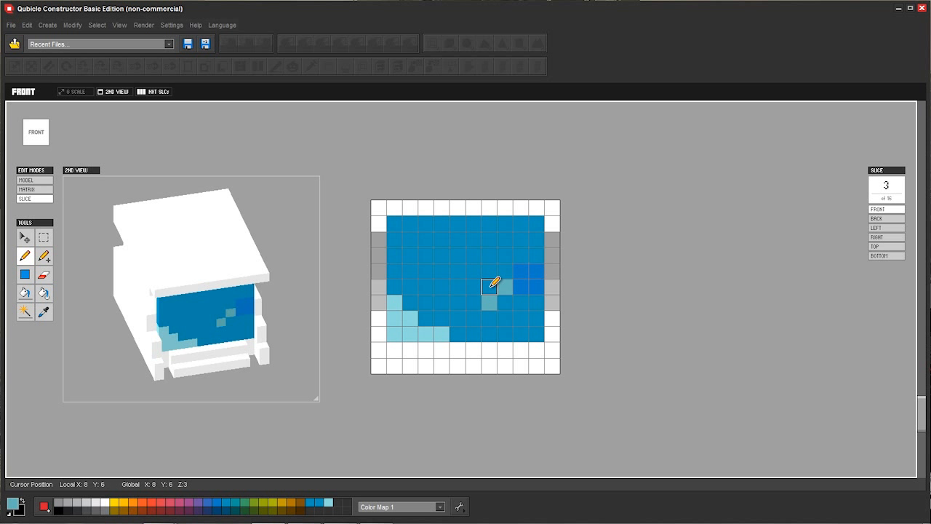
{"action": "mouse_move", "coordinate": [490, 288]}
{"action": "left_mouse_down"}
{"action": "mouse_move", "coordinate": [489, 301]}
{"action": "mouse_move", "coordinate": [526, 308]}
{"action": "mouse_move", "coordinate": [517, 329]}
{"action": "mouse_move", "coordinate": [505, 325]}
{"action": "left_mouse_up"}
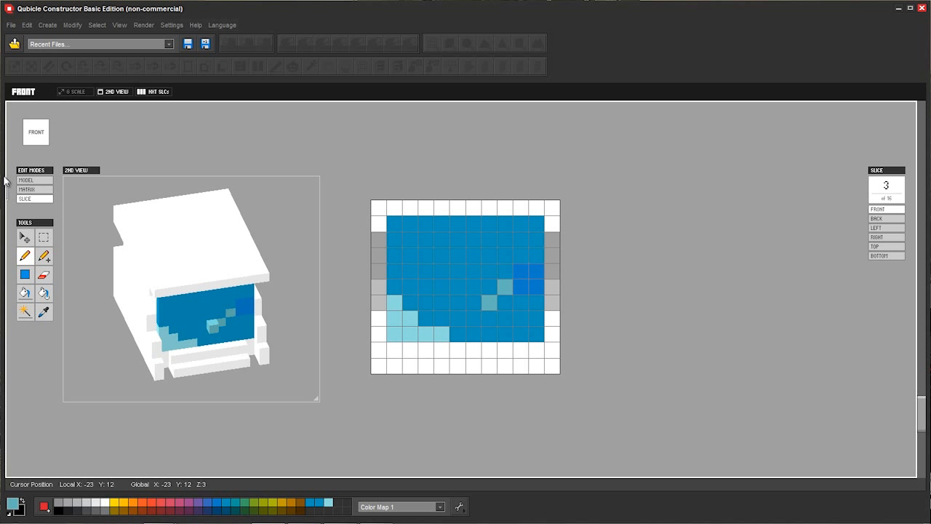
{"action": "left_click", "coordinate": [44, 275]}
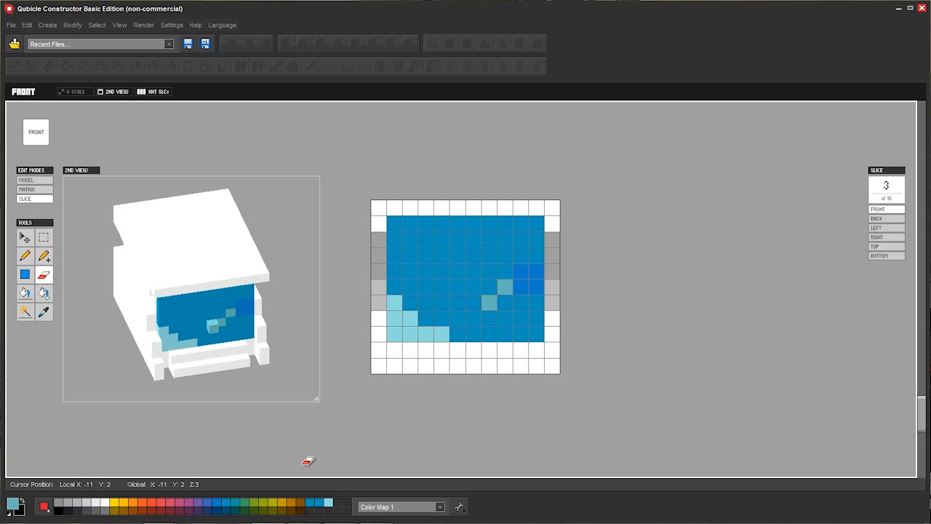
{"action": "left_click", "coordinate": [29, 189]}
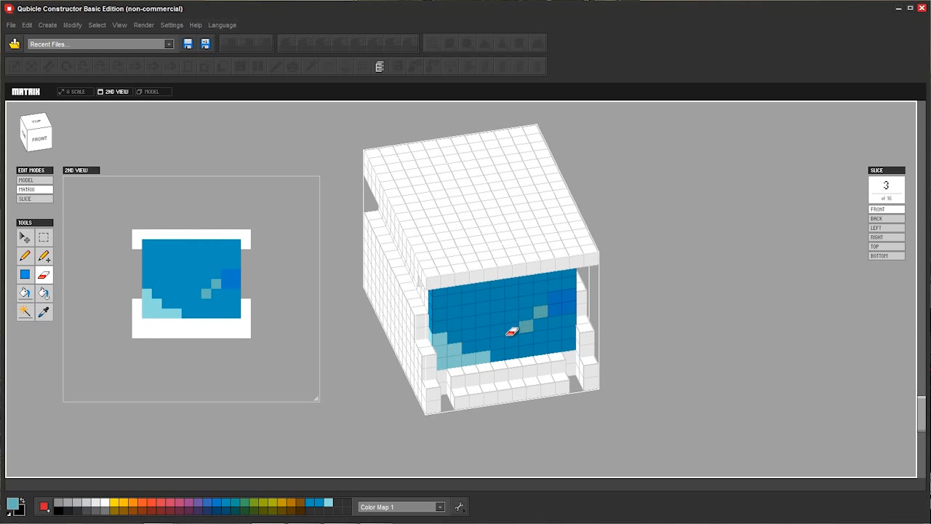
Sample the face's main blue and repaint the teal voxels at X 9, Y 6 and X 8, Y 5 on front slice 3
{"action": "left_click", "coordinate": [44, 311]}
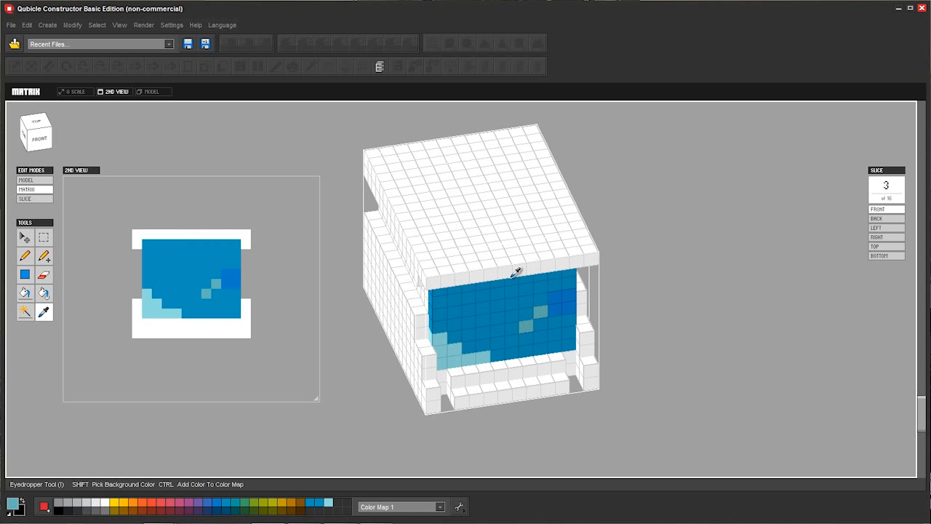
{"action": "left_click", "coordinate": [505, 295]}
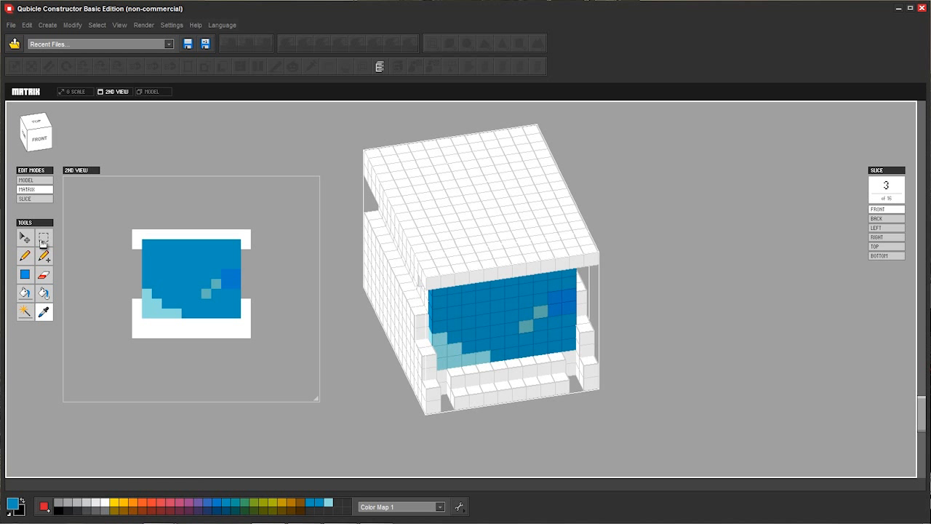
{"action": "left_click", "coordinate": [29, 200]}
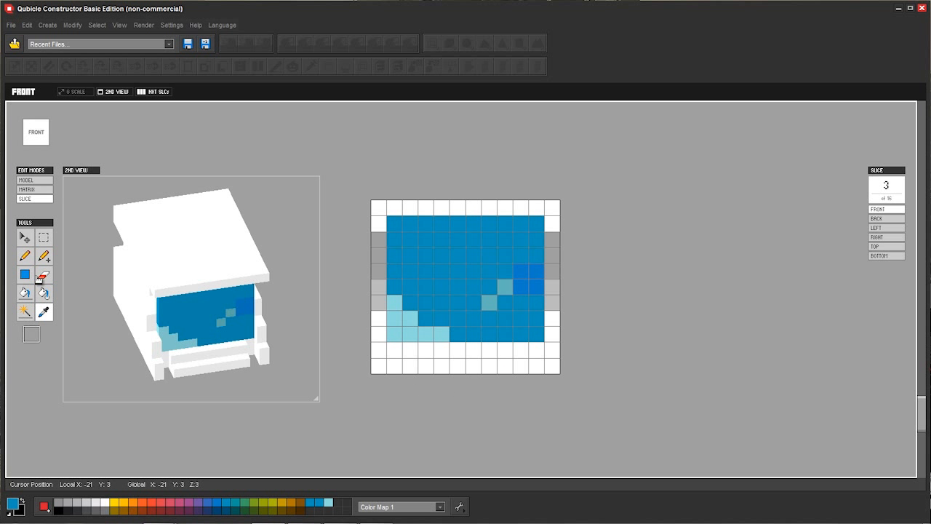
{"action": "left_click", "coordinate": [25, 256]}
{"action": "left_click", "coordinate": [505, 286]}
{"action": "left_click", "coordinate": [488, 302]}
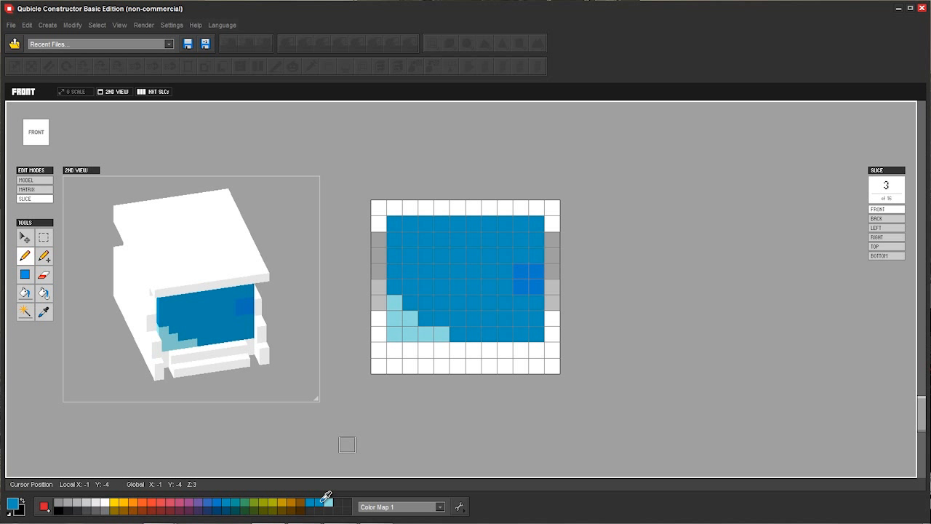
Brighten the drawing colour to a light sky blue and paint a block at X 8 to 11, Y 6 to 7 on front slice 3
{"action": "left_click", "coordinate": [15, 507]}
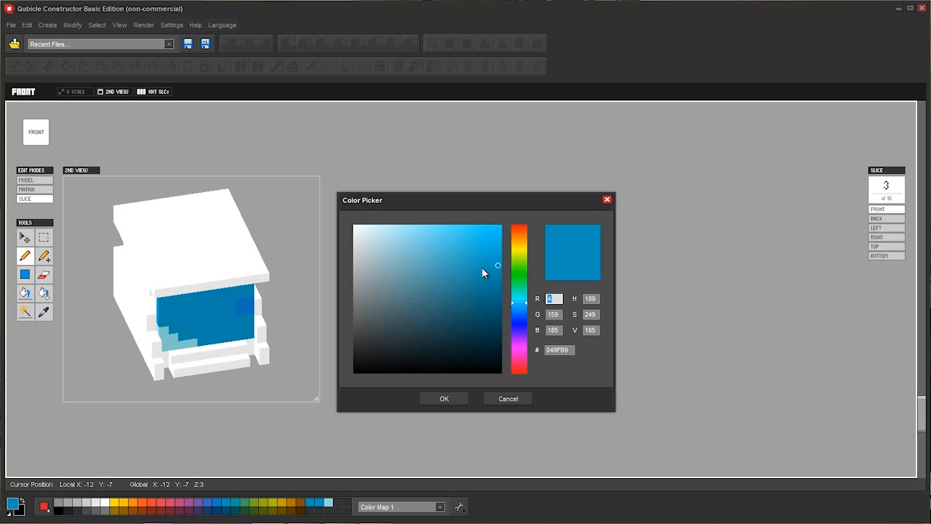
{"action": "mouse_move", "coordinate": [483, 273]}
{"action": "left_mouse_down"}
{"action": "mouse_move", "coordinate": [474, 248]}
{"action": "mouse_move", "coordinate": [482, 242]}
{"action": "mouse_move", "coordinate": [473, 243]}
{"action": "left_mouse_up"}
{"action": "left_click", "coordinate": [444, 398]}
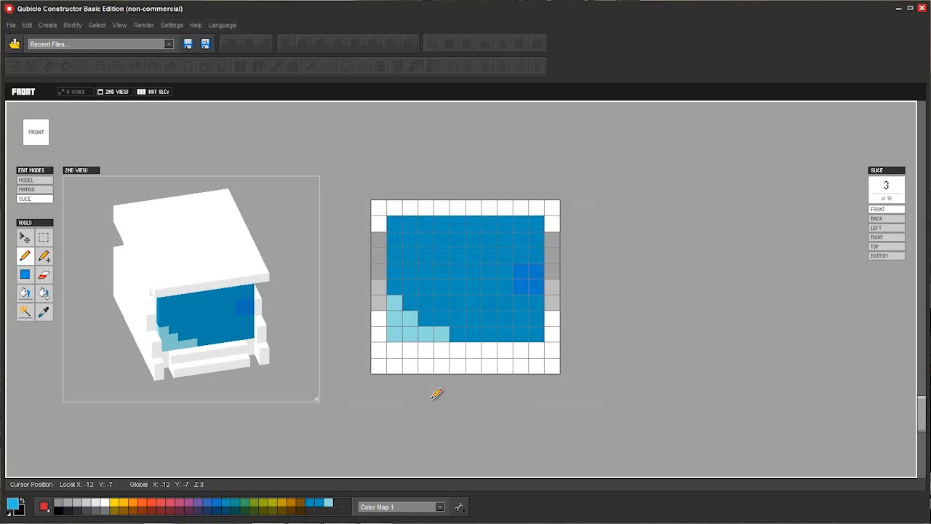
{"action": "left_click", "coordinate": [545, 269]}
{"action": "mouse_move", "coordinate": [505, 271]}
{"action": "left_mouse_down"}
{"action": "mouse_move", "coordinate": [537, 279]}
{"action": "mouse_move", "coordinate": [490, 278]}
{"action": "left_mouse_up"}
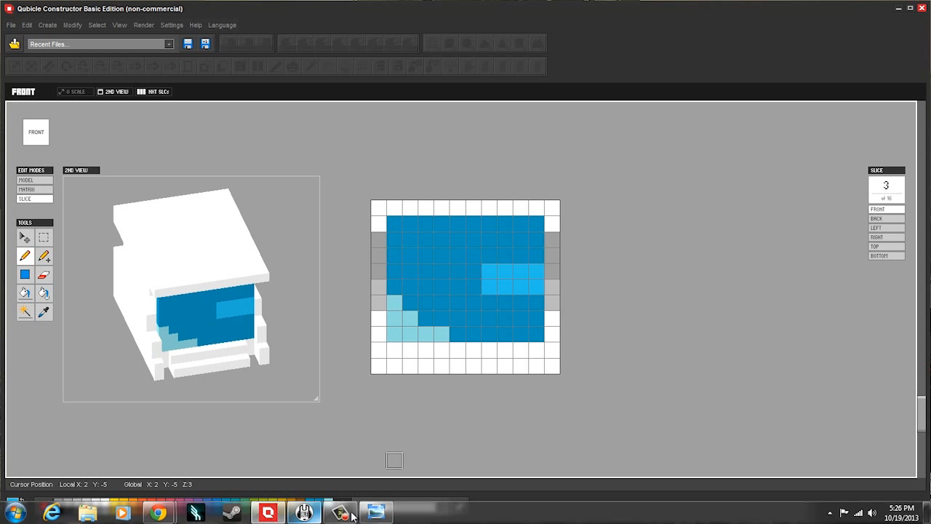
Check the Sparkbot head reference image and erase the white voxels at X 1 and X 12, Y 10 on front slice 3
{"action": "left_click", "coordinate": [375, 515]}
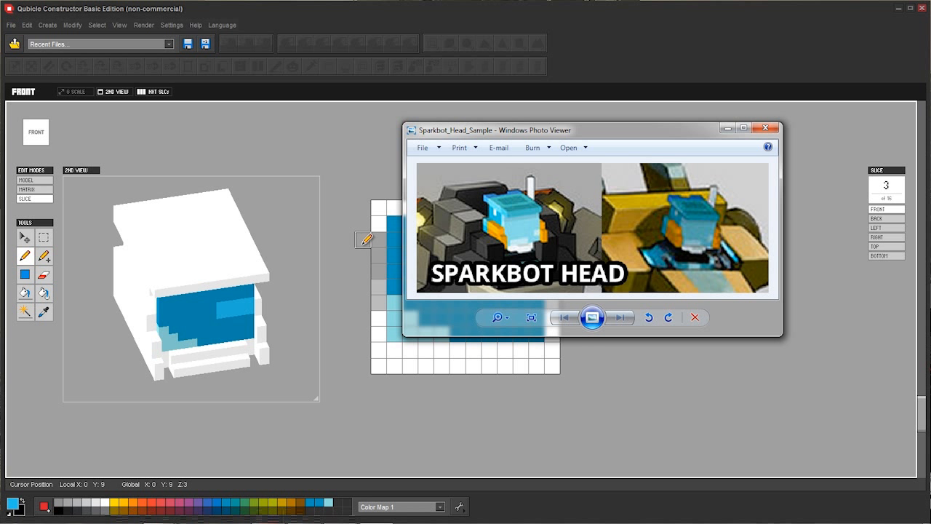
{"action": "left_click", "coordinate": [331, 81]}
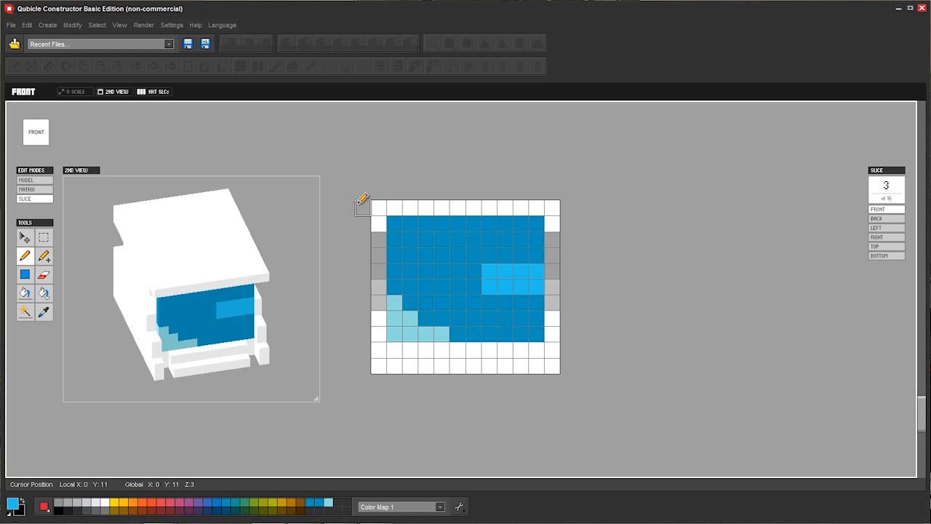
{"action": "key", "text": "e"}
{"action": "left_click", "coordinate": [551, 224]}
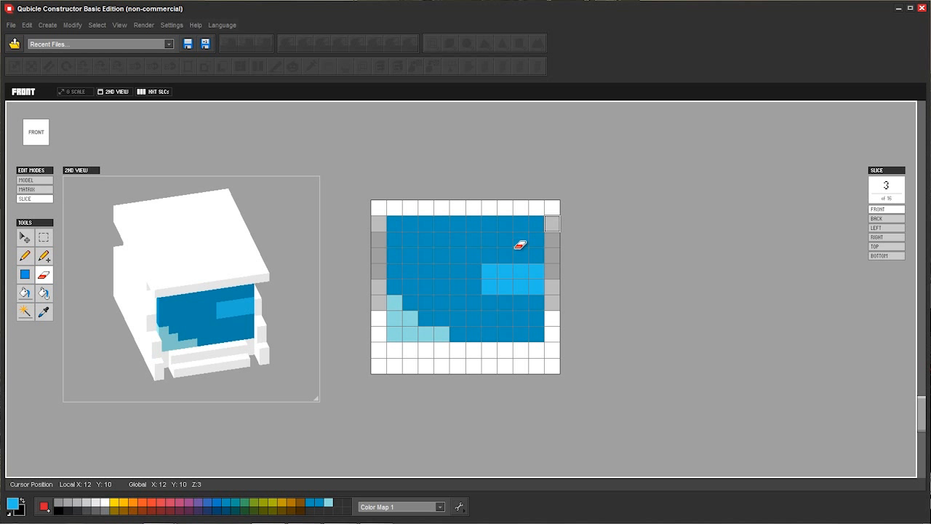
{"action": "mouse_move", "coordinate": [395, 254]}
{"action": "right_mouse_down"}
{"action": "mouse_move", "coordinate": [482, 264]}
{"action": "mouse_move", "coordinate": [383, 256]}
{"action": "right_mouse_up"}
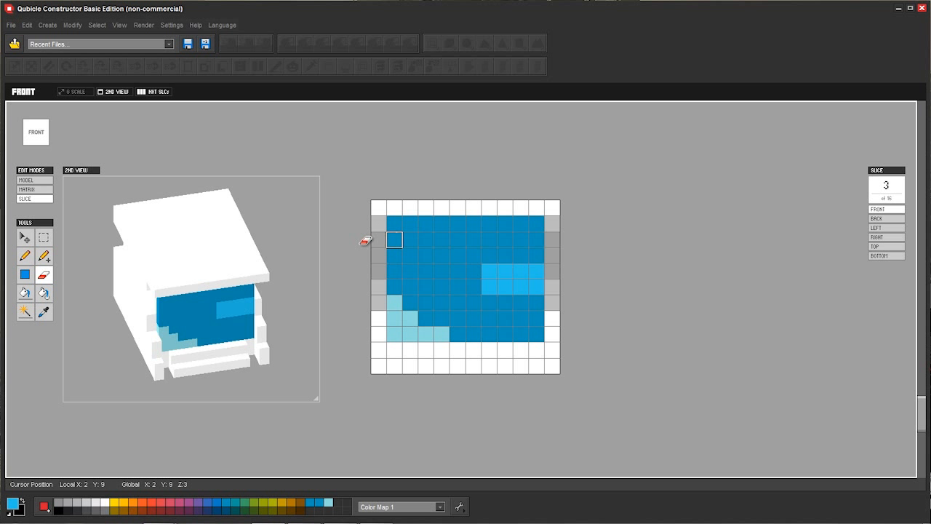
Darken the face's main blue and paint the face's uppermost row with it, X 2 to 11 at Y 10 on front slice 3
{"action": "left_click", "coordinate": [27, 259]}
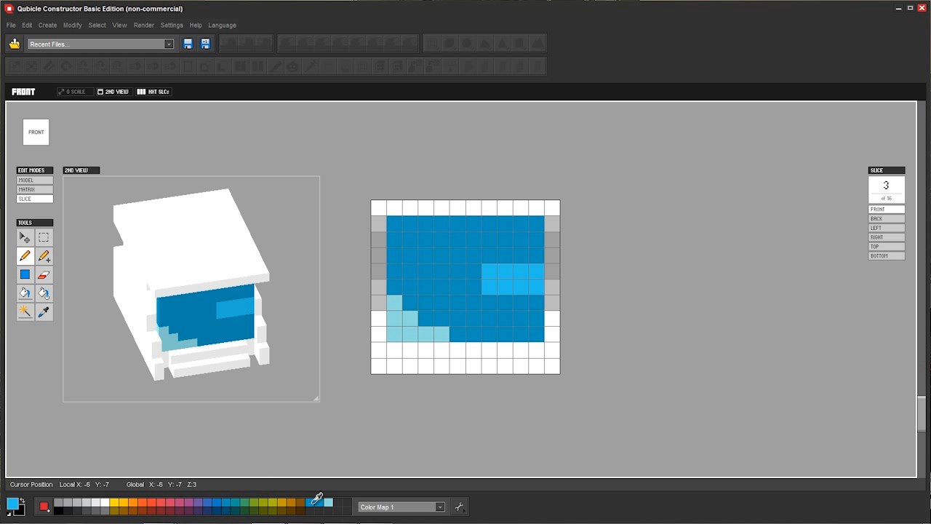
{"action": "left_click", "coordinate": [14, 504]}
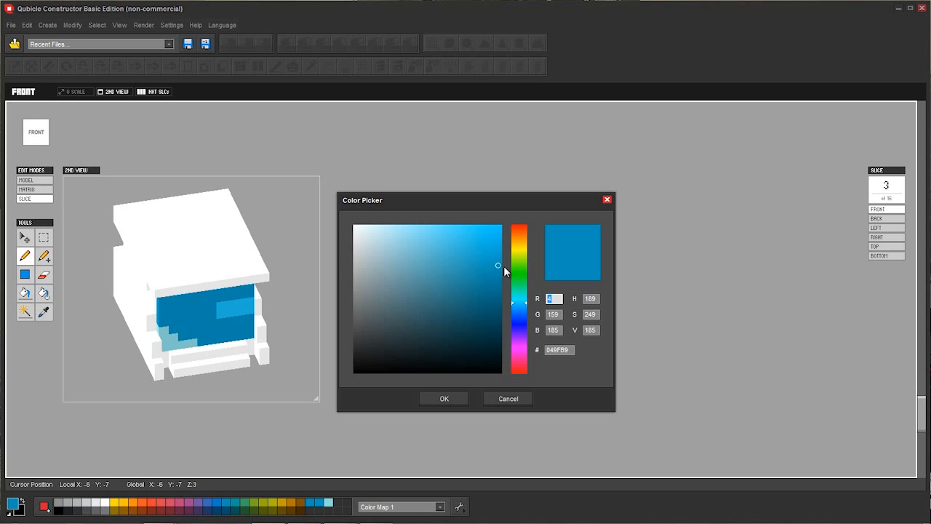
{"action": "left_click", "coordinate": [488, 287]}
{"action": "left_click", "coordinate": [455, 398]}
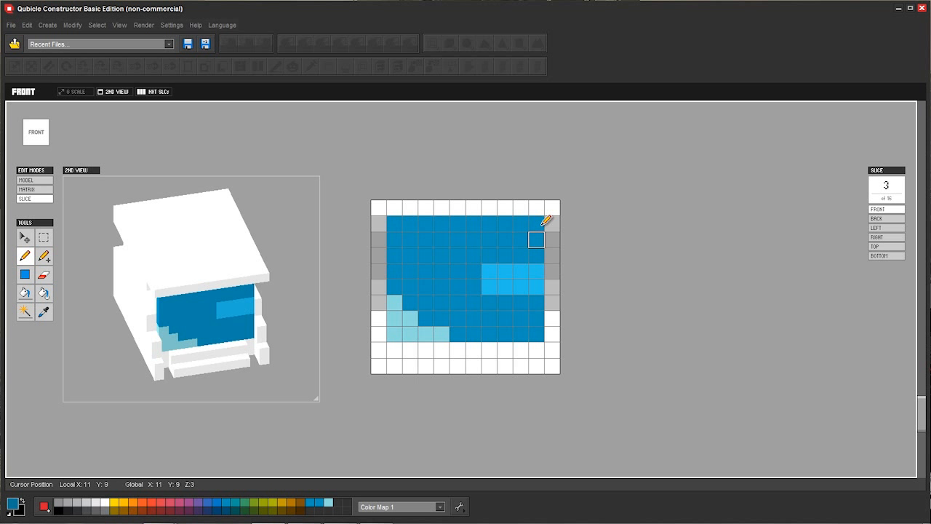
{"action": "left_click_drag", "start_coordinate": [542, 222], "coordinate": [395, 219]}
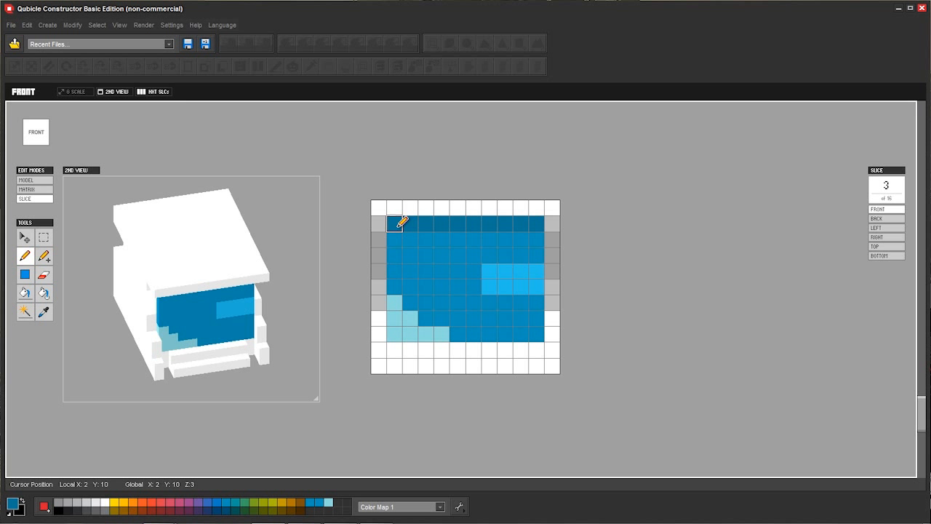
In Matrix mode, sample white and fill the small notch under the roof edge near the rear of the head's right side
{"action": "left_click", "coordinate": [22, 189]}
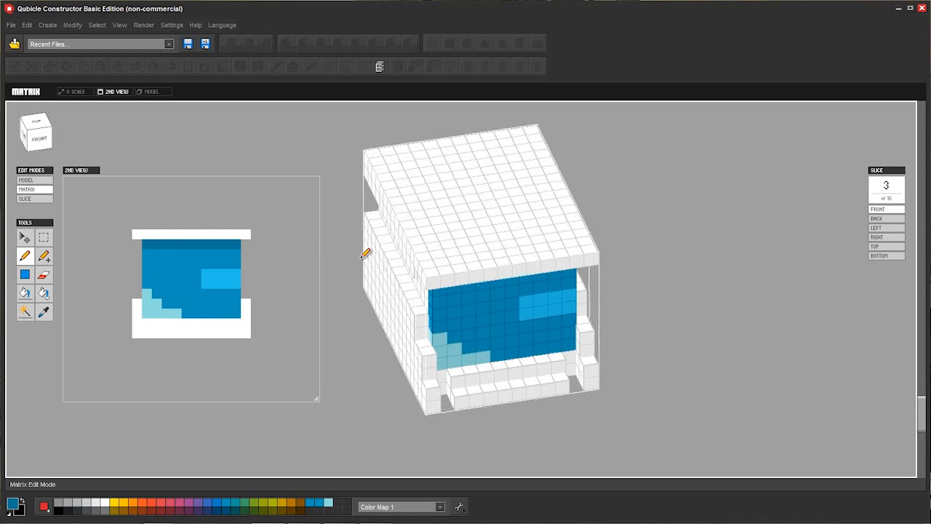
{"action": "left_click_drag", "start_coordinate": [459, 273], "coordinate": [466, 254], "text": "alt"}
{"action": "middle_click_drag", "start_coordinate": [466, 254], "coordinate": [504, 218], "text": "alt"}
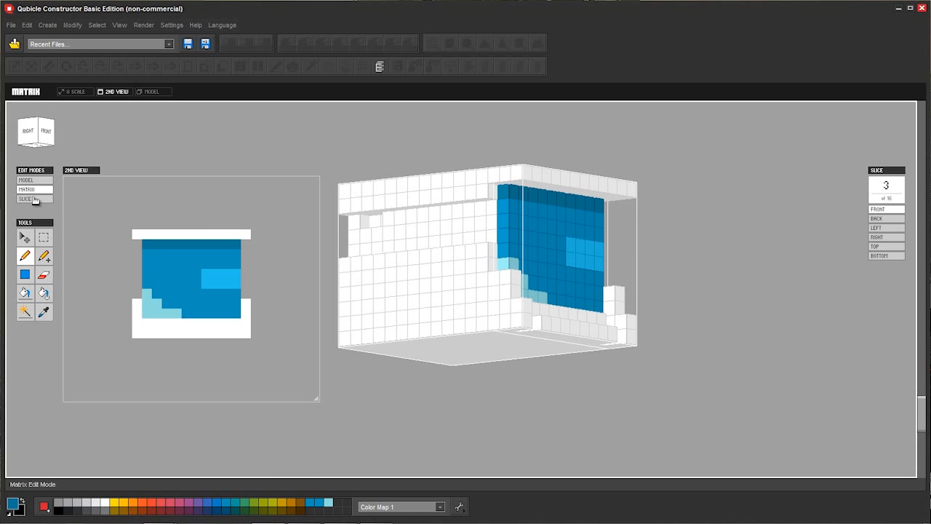
{"action": "mouse_move", "coordinate": [430, 254]}
{"action": "left_mouse_down", "text": "alt"}
{"action": "mouse_move", "coordinate": [446, 256]}
{"action": "mouse_move", "coordinate": [442, 216]}
{"action": "mouse_move", "coordinate": [453, 222]}
{"action": "left_mouse_up", "text": "alt"}
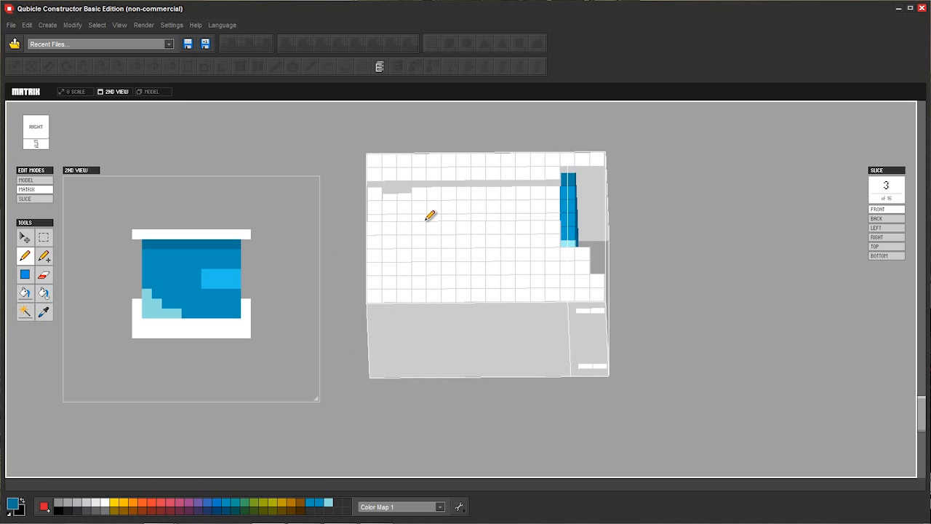
{"action": "left_click", "coordinate": [44, 312]}
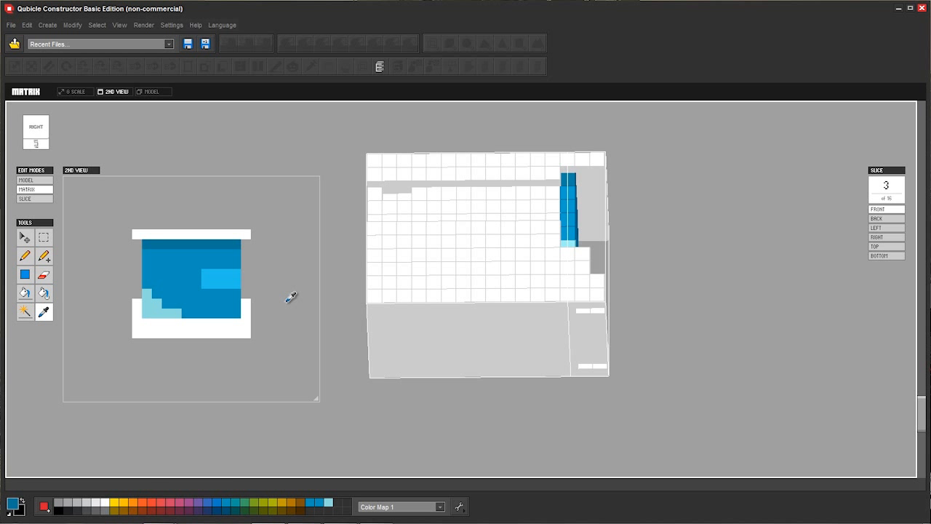
{"action": "left_click", "coordinate": [43, 256]}
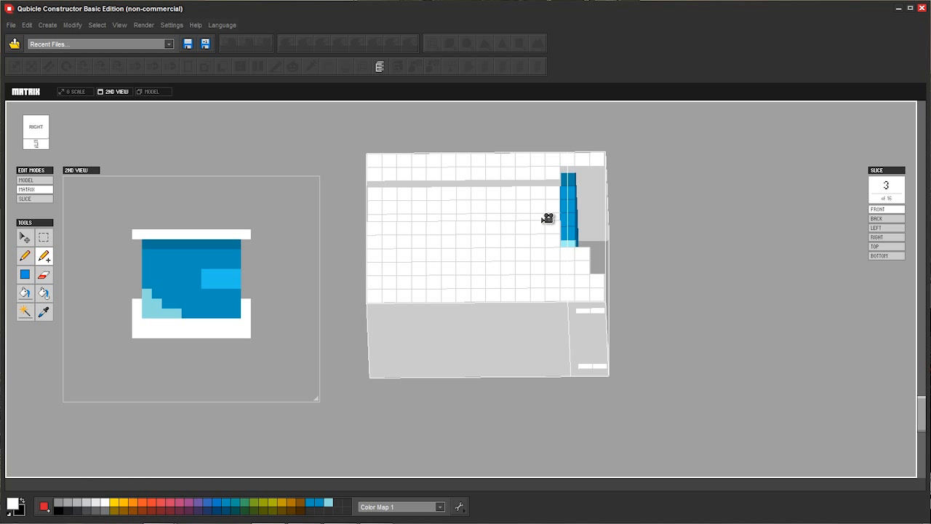
Following the reference image, erase two white voxels from each end of the lowest front ledge below the face
{"action": "right_click_drag", "start_coordinate": [547, 218], "coordinate": [327, 238]}
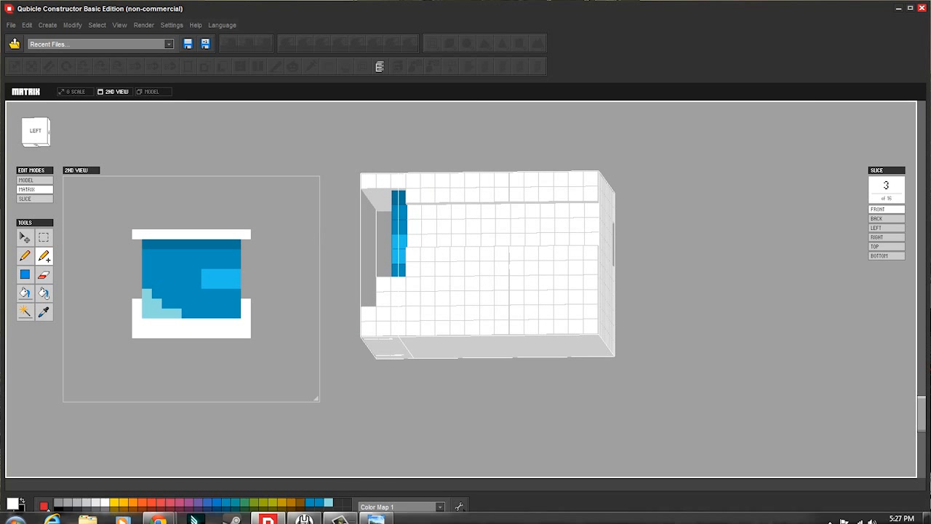
{"action": "left_click", "coordinate": [376, 513]}
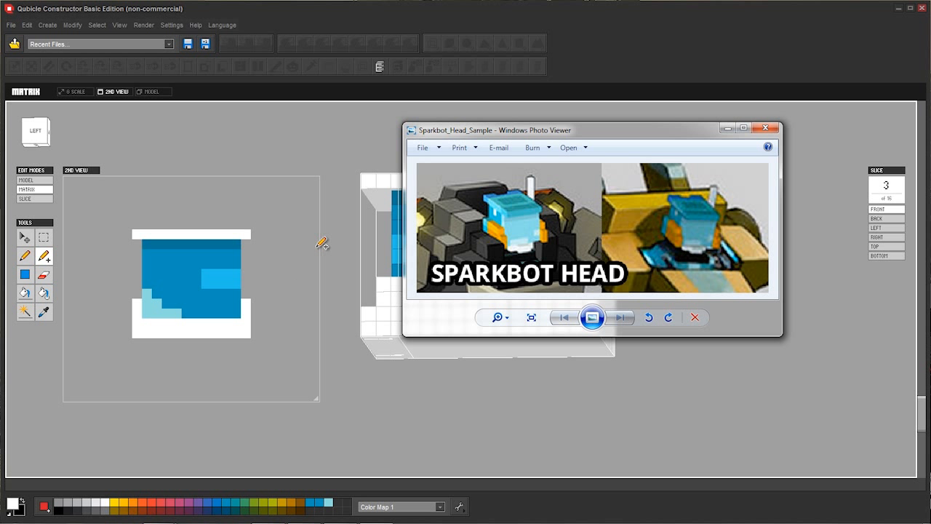
{"action": "left_click", "coordinate": [354, 222]}
{"action": "right_click_drag", "start_coordinate": [393, 243], "coordinate": [540, 306]}
{"action": "middle_click_drag", "start_coordinate": [540, 307], "coordinate": [536, 298]}
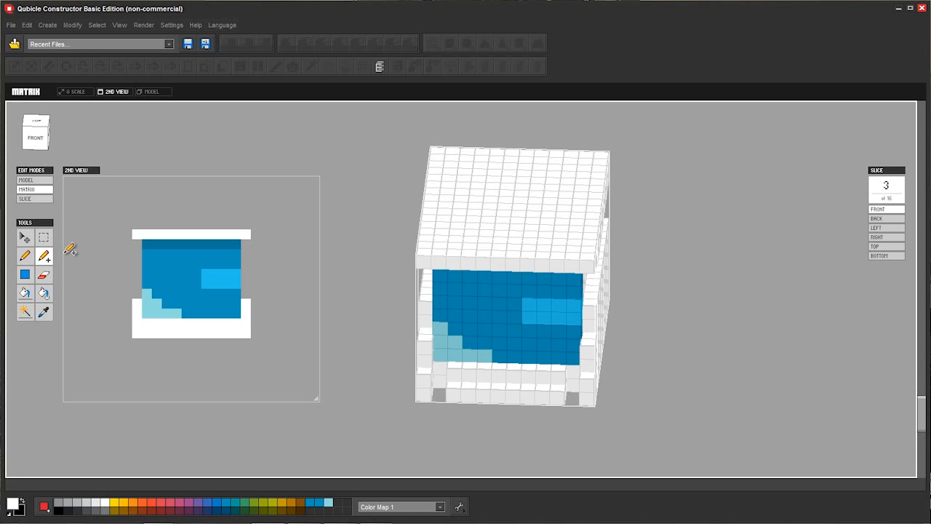
{"action": "left_click", "coordinate": [44, 275]}
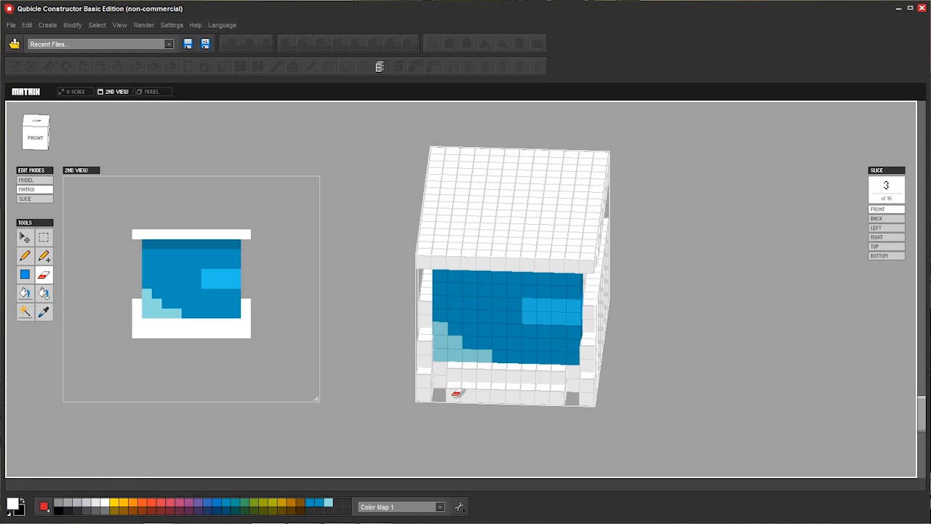
{"action": "left_click", "coordinate": [456, 393]}
{"action": "left_click", "coordinate": [566, 393]}
{"action": "key", "text": "ctrl+z"}
{"action": "left_click", "coordinate": [559, 398]}
{"action": "left_click", "coordinate": [545, 399]}
{"action": "left_click", "coordinate": [472, 399]}
{"action": "key", "text": "ctrl+z"}
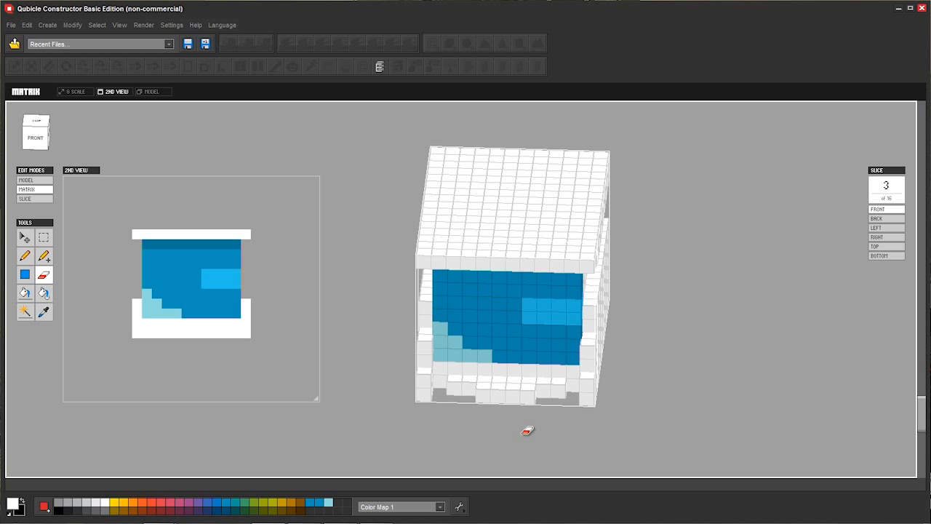
Attach white voxels on top of the middle of the stepped ledge below the blue face
{"action": "right_click_drag", "start_coordinate": [526, 430], "coordinate": [520, 308]}
{"action": "middle_click_drag", "start_coordinate": [520, 309], "coordinate": [485, 353]}
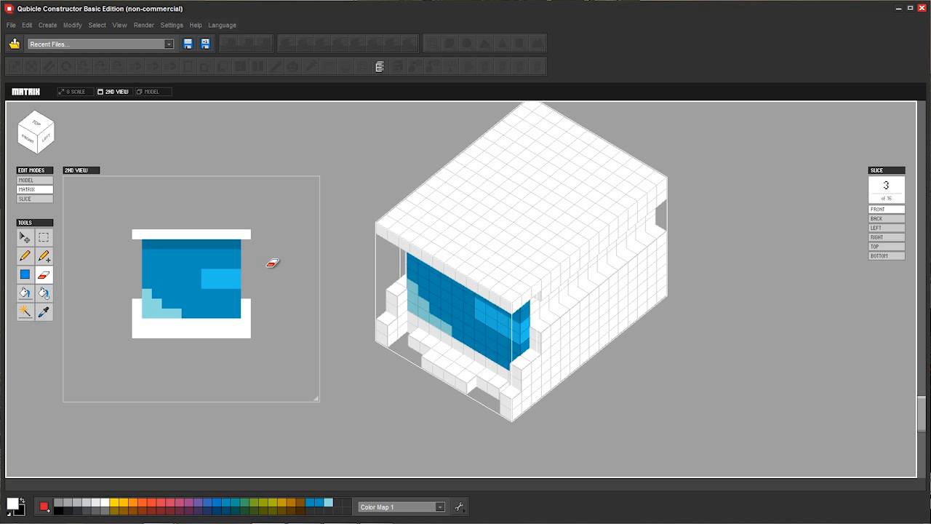
{"action": "left_click", "coordinate": [45, 256]}
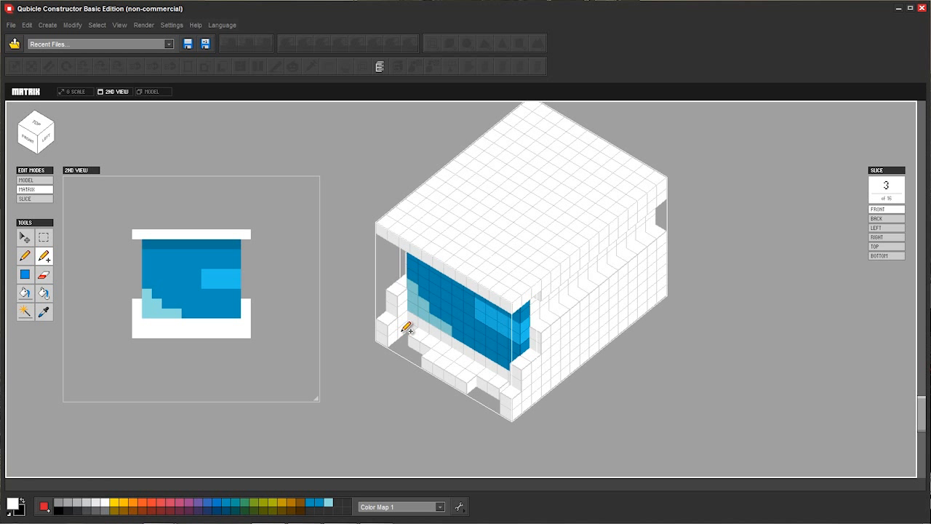
{"action": "left_click", "coordinate": [461, 348]}
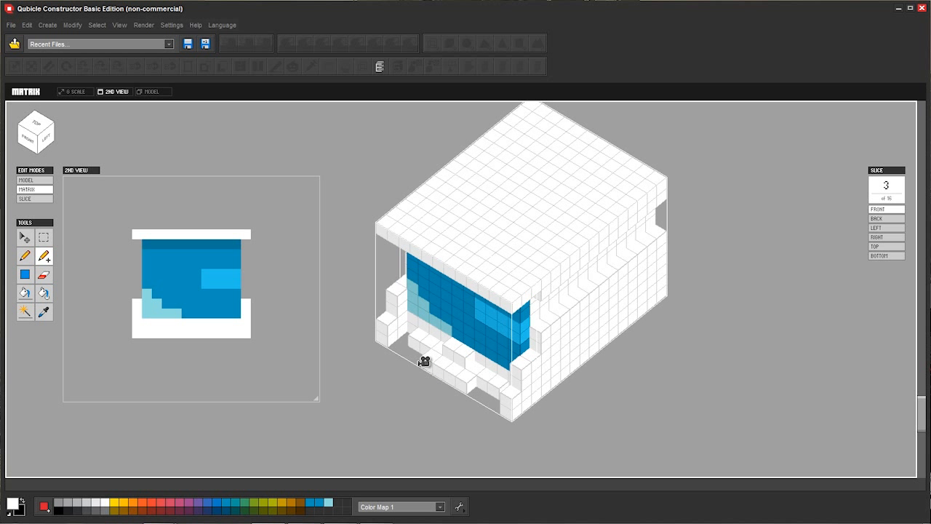
{"action": "right_click_drag", "start_coordinate": [424, 359], "coordinate": [518, 310]}
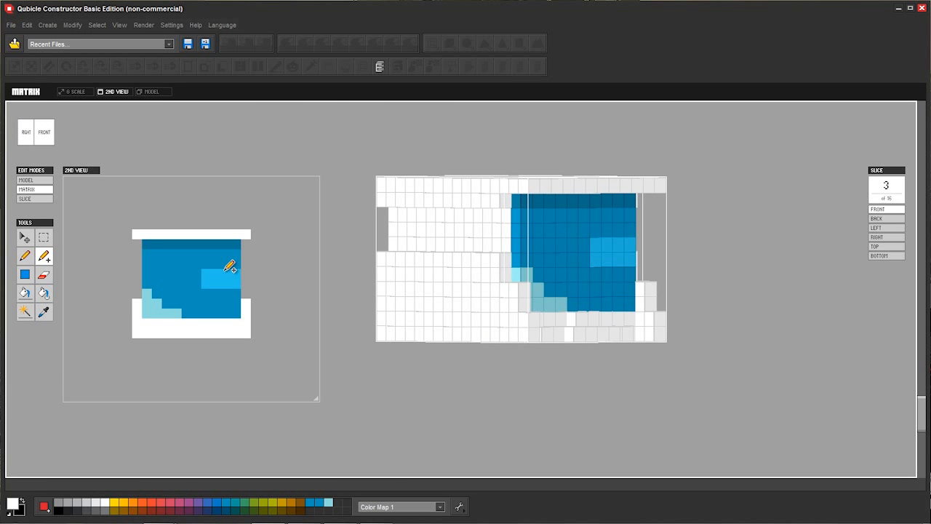
{"action": "mouse_move", "coordinate": [555, 262]}
{"action": "middle_mouse_down"}
{"action": "mouse_move", "coordinate": [488, 284]}
{"action": "mouse_move", "coordinate": [553, 245]}
{"action": "mouse_move", "coordinate": [554, 235]}
{"action": "mouse_move", "coordinate": [558, 275]}
{"action": "middle_mouse_up"}
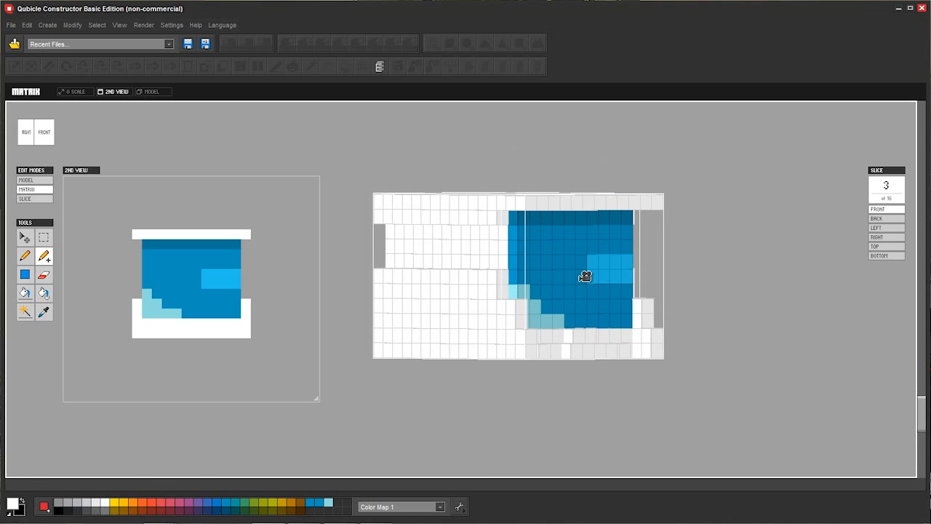
{"action": "right_click_drag", "start_coordinate": [589, 275], "coordinate": [586, 301]}
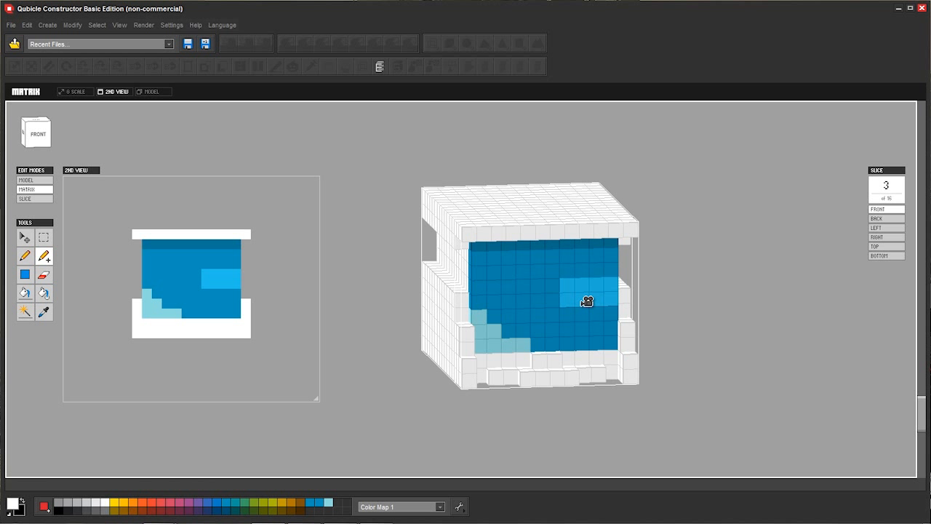
{"action": "left_click", "coordinate": [585, 302]}
{"action": "key", "text": "ctrl+z"}
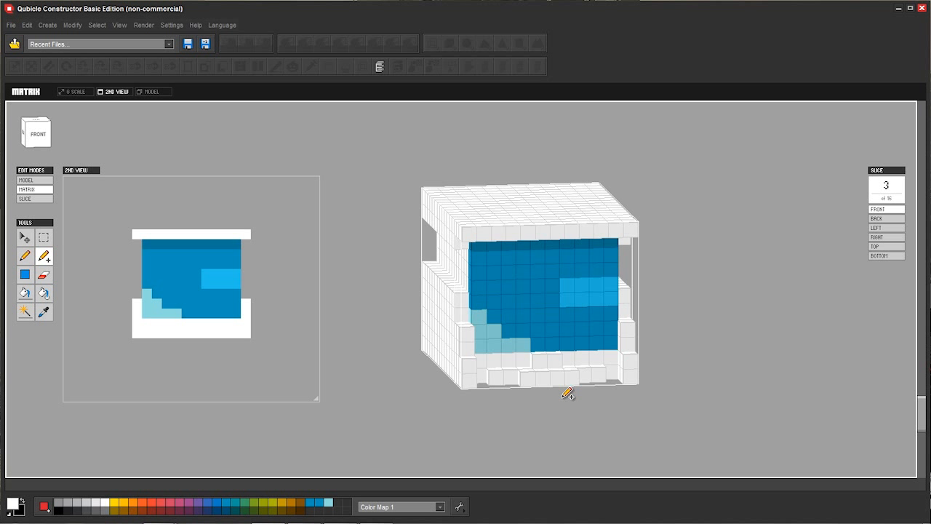
Switch to Slice mode on front slice 3 and compare the face with the Sparkbot_Head_Sample reference image
{"action": "left_click", "coordinate": [35, 199]}
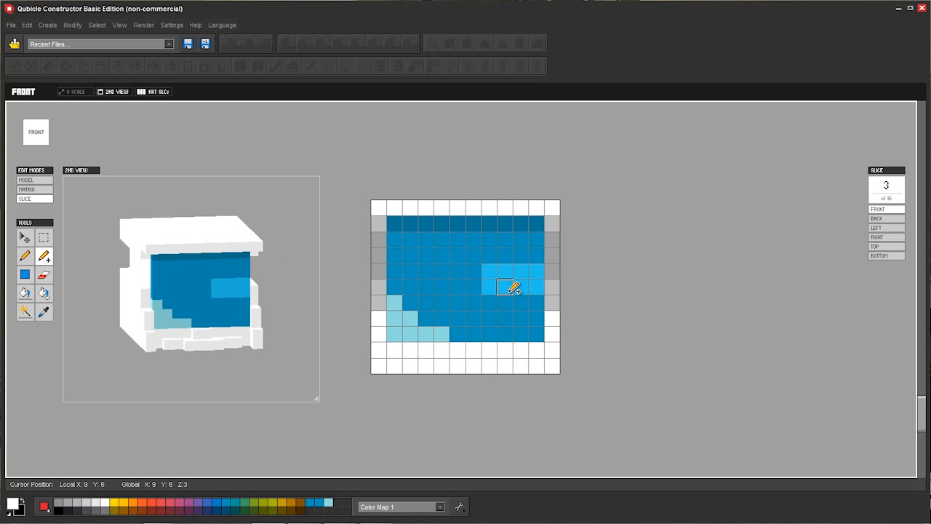
{"action": "scroll", "coordinate": [457, 273], "scroll_direction": "up", "scroll_amount": 2}
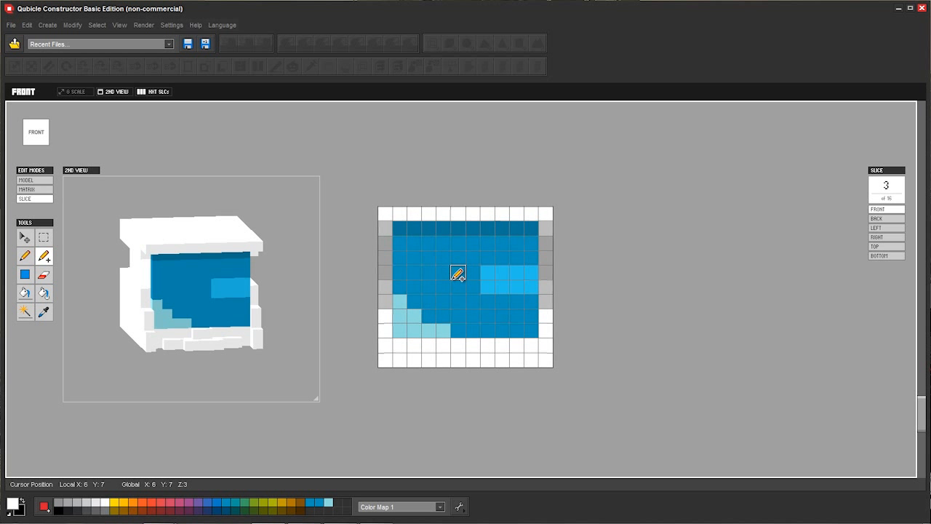
{"action": "scroll", "coordinate": [457, 272], "scroll_direction": "up", "scroll_amount": 2}
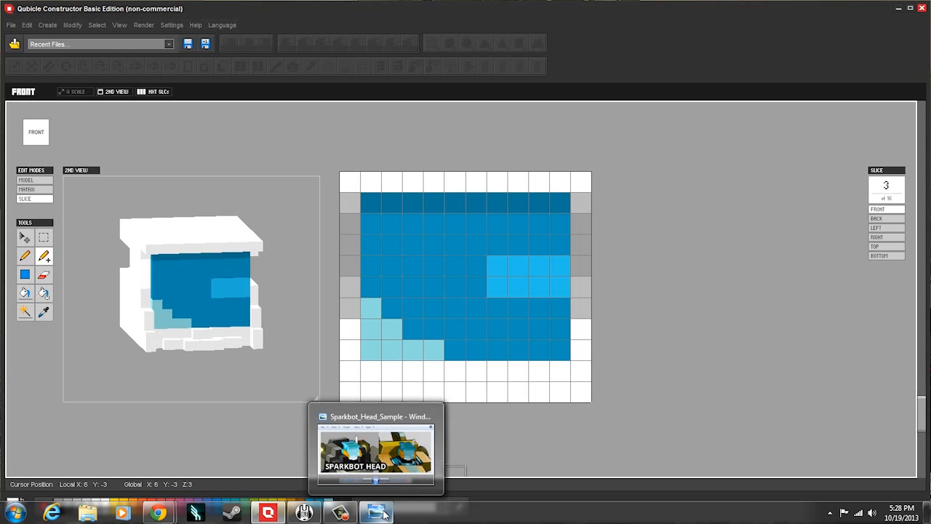
{"action": "left_click", "coordinate": [382, 513]}
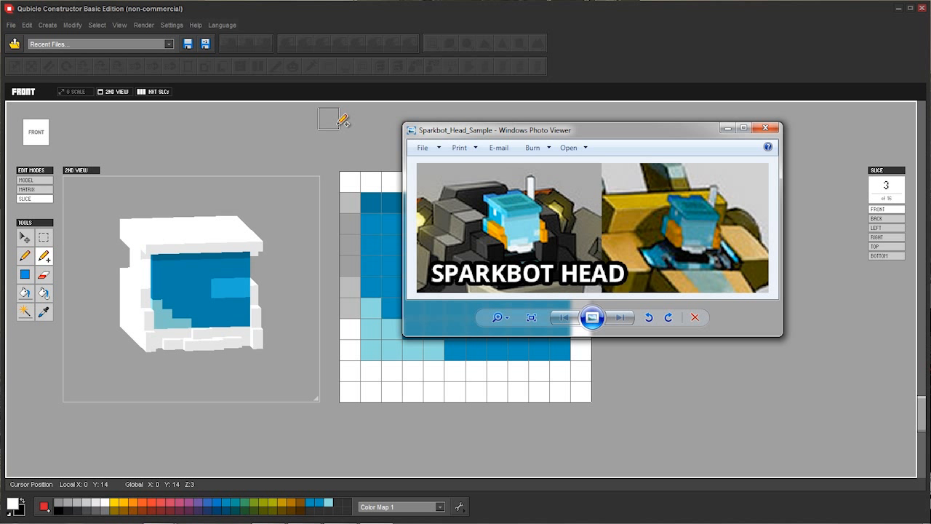
{"action": "left_click", "coordinate": [125, 134]}
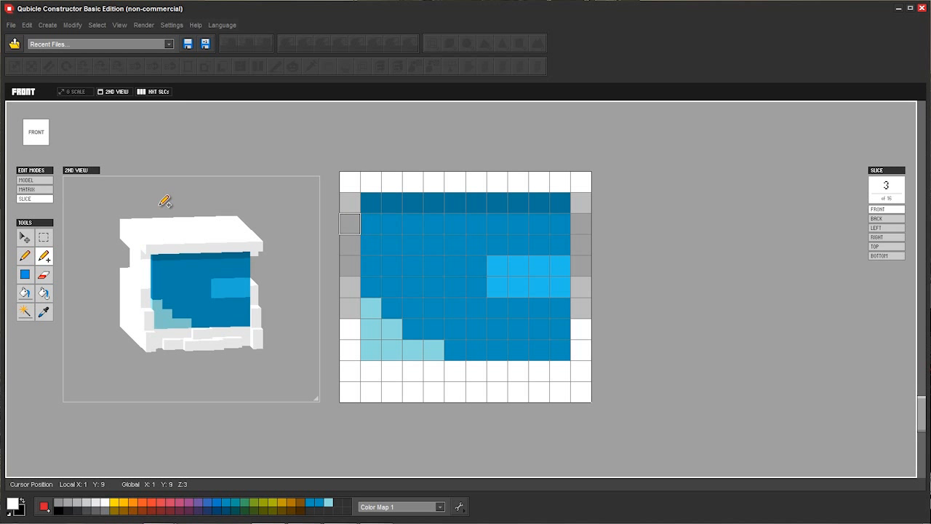
On back slice 3, erase a one-voxel-wide rectangular ring spanning X 2 to 11 and Y 2 to 10
{"action": "key", "text": "Right"}
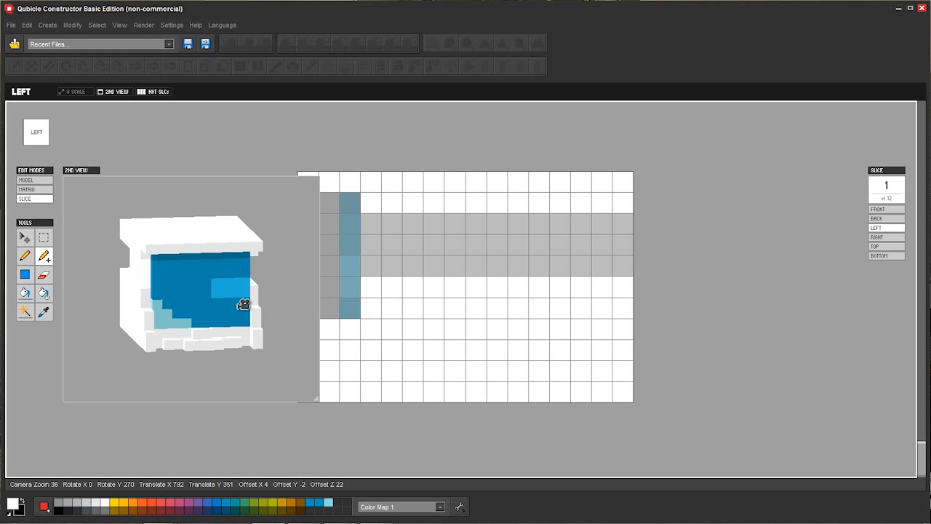
{"action": "key", "text": "Left"}
{"action": "key", "text": "Left"}
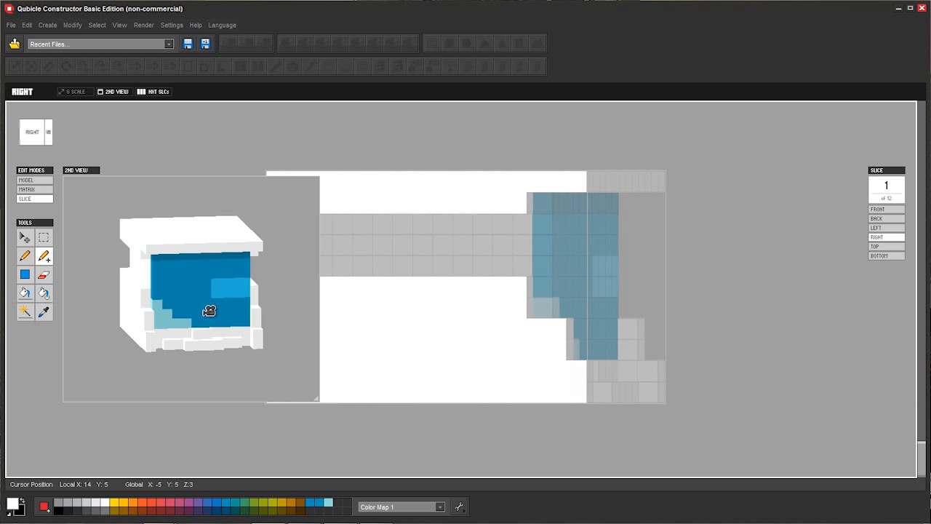
{"action": "key", "text": "Right"}
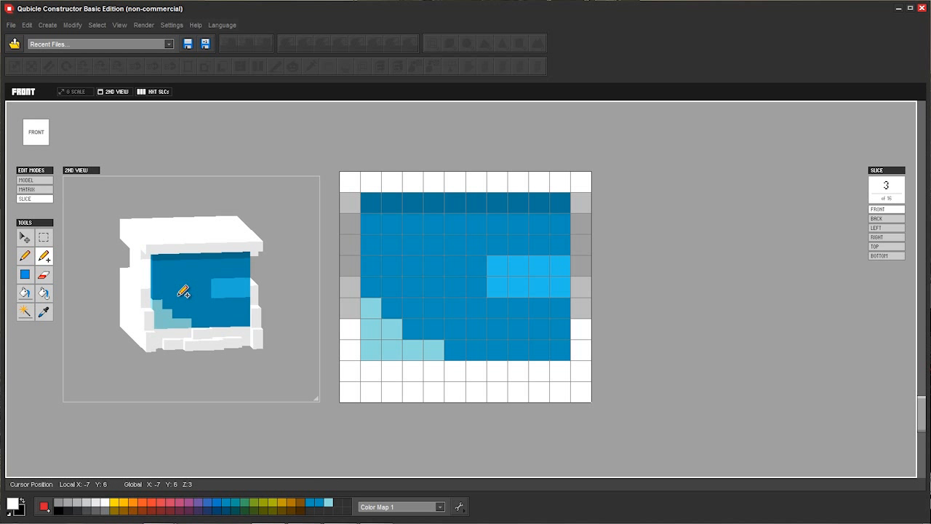
{"action": "key", "text": "Left"}
{"action": "key", "text": "Left"}
{"action": "key", "text": "Right"}
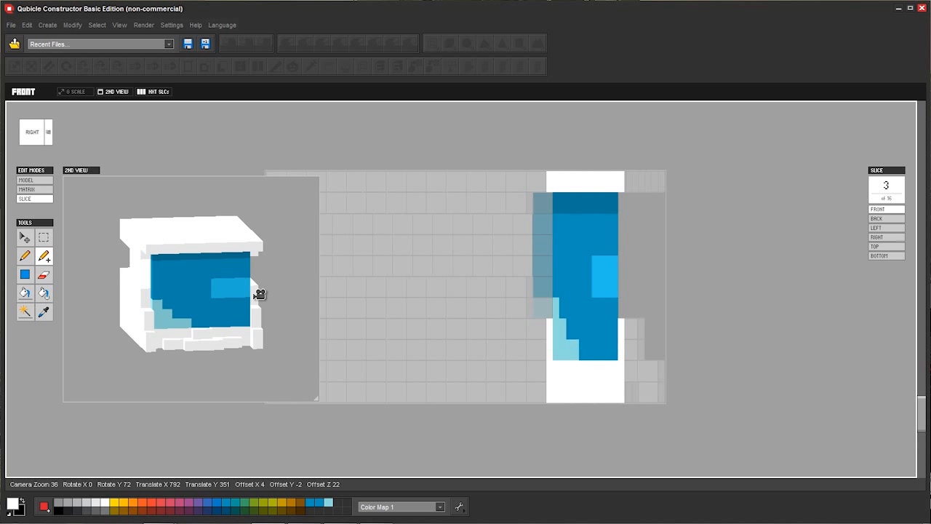
{"action": "key", "text": "Left"}
{"action": "key", "text": "Left"}
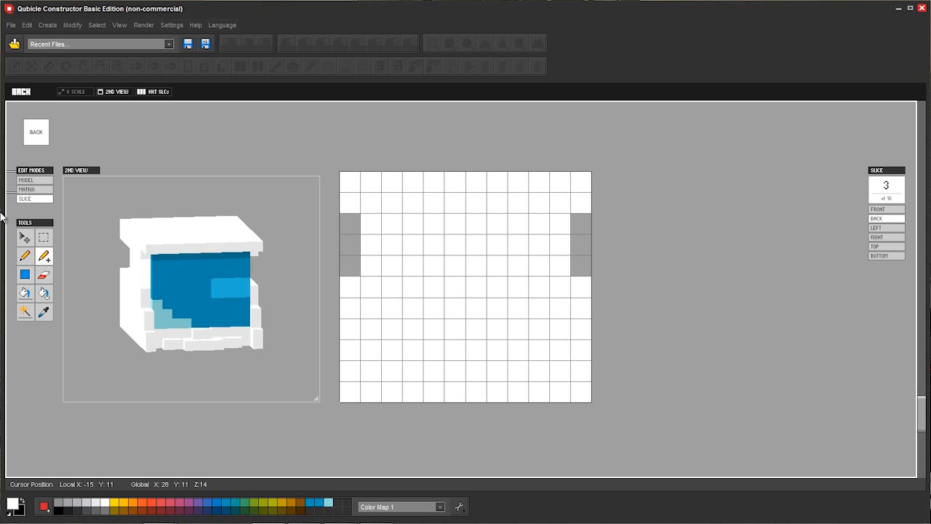
{"action": "left_click", "coordinate": [44, 274]}
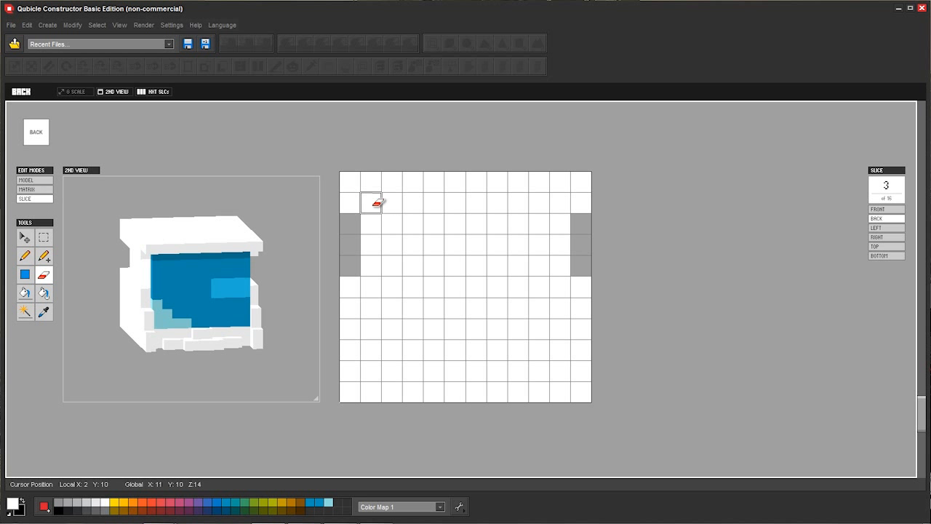
{"action": "left_click", "coordinate": [376, 203]}
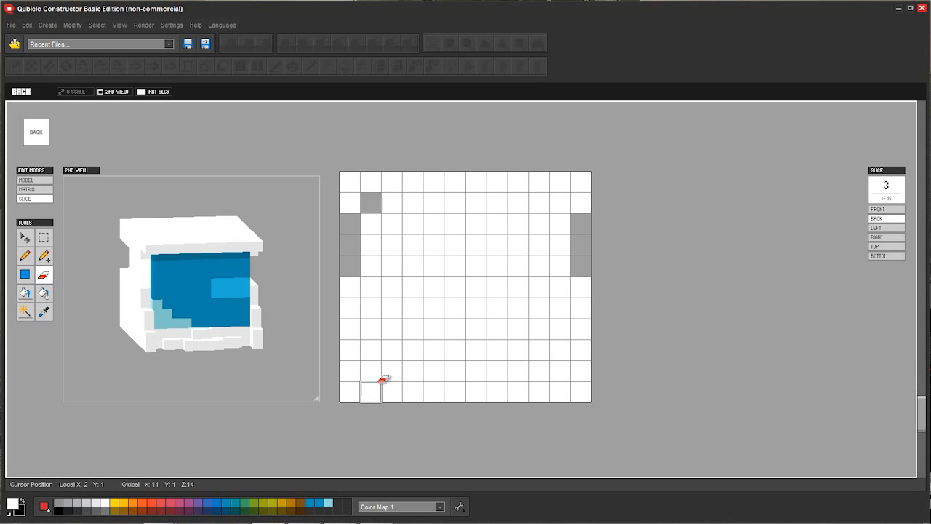
{"action": "left_click", "coordinate": [375, 374], "text": "shift"}
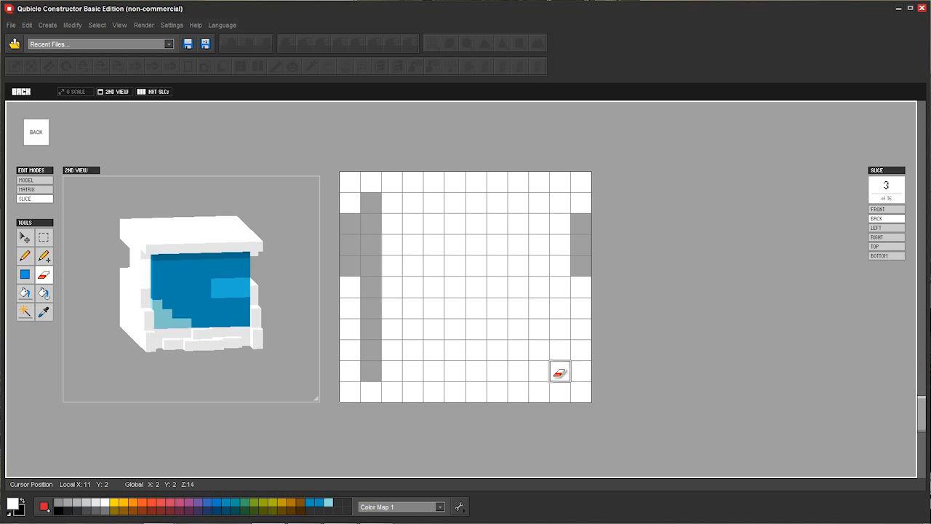
{"action": "left_click", "coordinate": [558, 374], "text": "shift"}
{"action": "left_click", "coordinate": [562, 203], "text": "shift"}
{"action": "left_click", "coordinate": [400, 202], "text": "shift"}
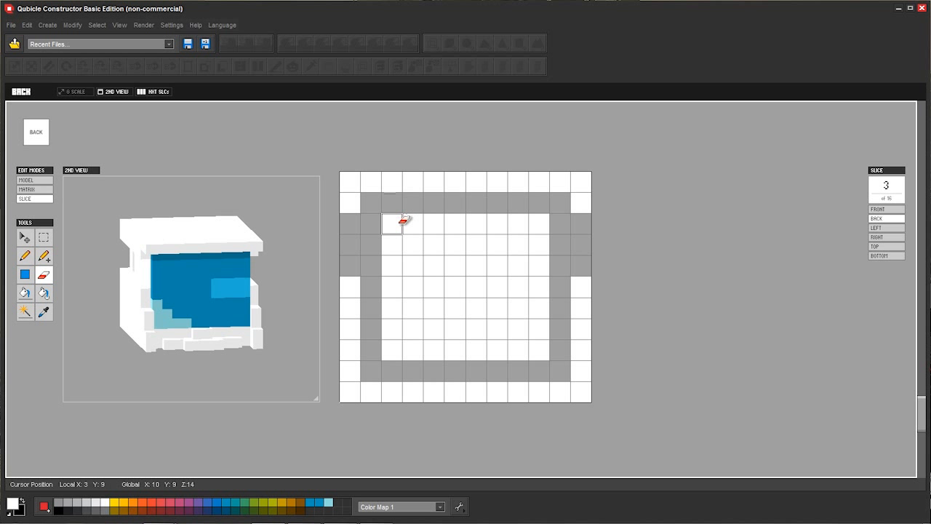
Erase all remaining white voxels inside the cleared ring on back slice 3, working inward to the centre
{"action": "left_click", "coordinate": [393, 350], "text": "shift"}
{"action": "left_click", "coordinate": [539, 350], "text": "shift"}
{"action": "left_click", "coordinate": [540, 223], "text": "shift"}
{"action": "left_click", "coordinate": [412, 223], "text": "shift"}
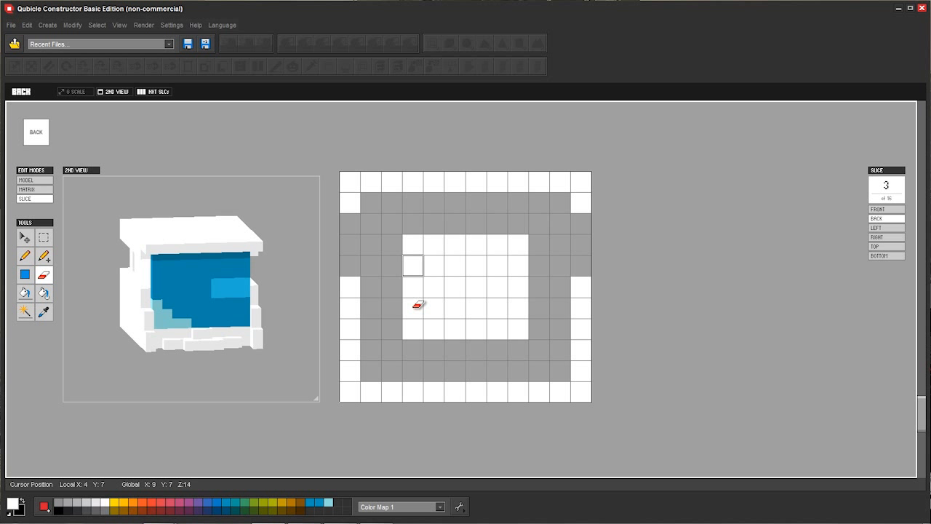
{"action": "left_click", "coordinate": [413, 328], "text": "shift"}
{"action": "left_click", "coordinate": [519, 328], "text": "shift"}
{"action": "left_click", "coordinate": [519, 244], "text": "shift"}
{"action": "left_click", "coordinate": [434, 245], "text": "shift"}
{"action": "left_click", "coordinate": [434, 308], "text": "shift"}
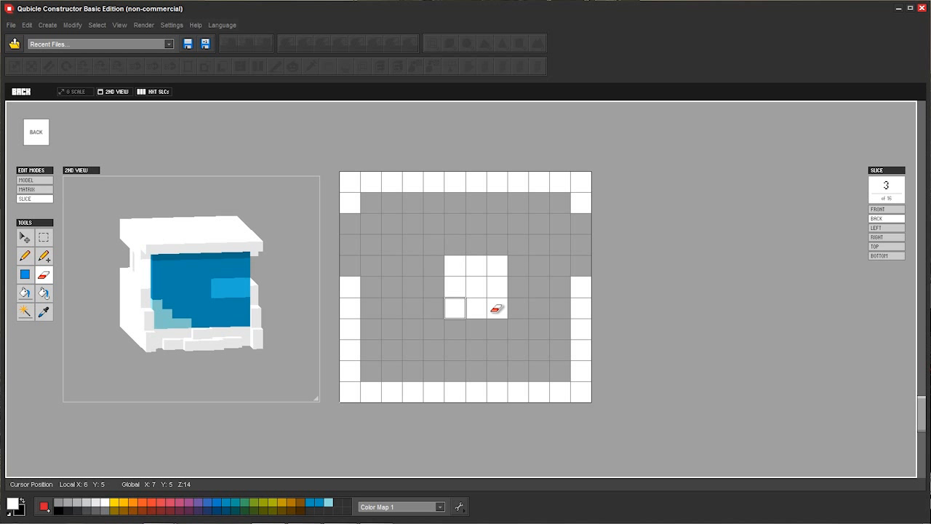
{"action": "left_click", "coordinate": [497, 307], "text": "shift"}
{"action": "left_click", "coordinate": [497, 265], "text": "shift"}
{"action": "left_click", "coordinate": [455, 265], "text": "shift"}
{"action": "left_click", "coordinate": [455, 287], "text": "shift"}
{"action": "left_click", "coordinate": [476, 288], "text": "shift"}
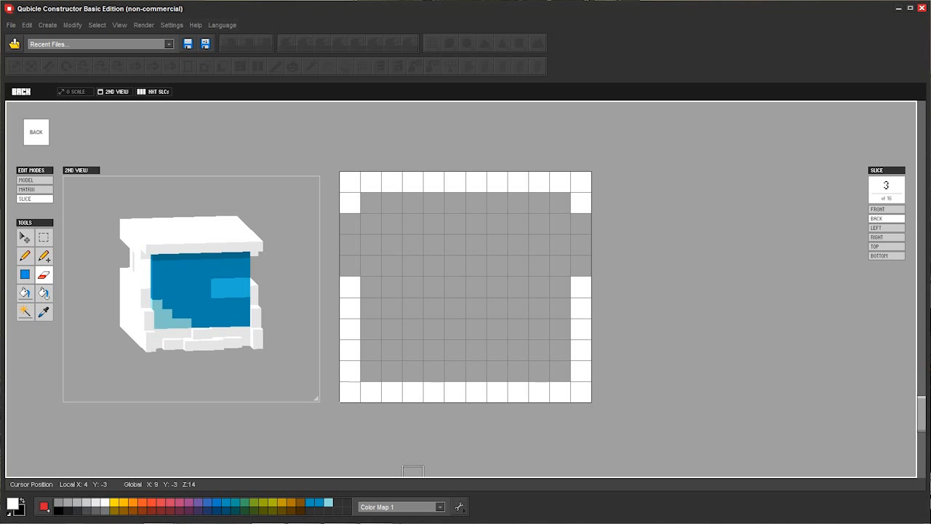
Check the reference image, then erase the lowest row of back slice 3, X 2 to 11 at Y 1
{"action": "left_click", "coordinate": [376, 513]}
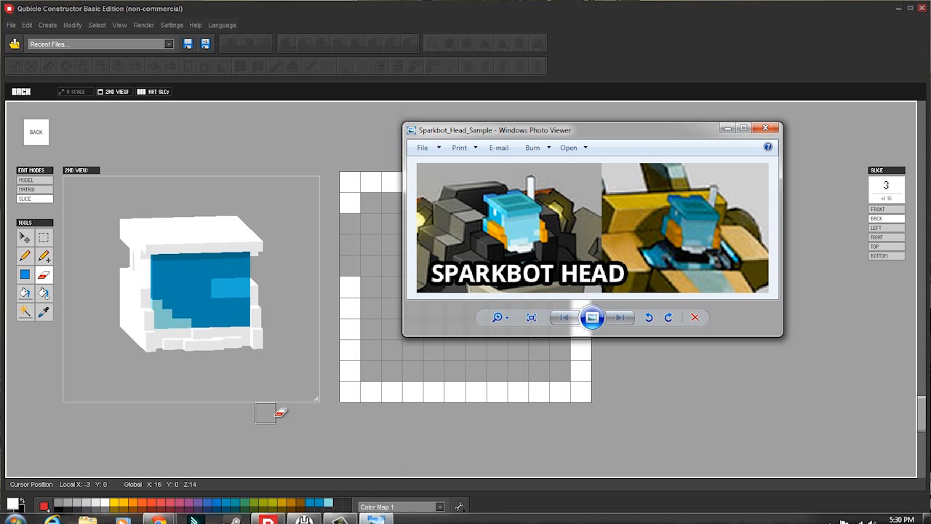
{"action": "left_click", "coordinate": [276, 412]}
{"action": "mouse_move", "coordinate": [282, 409]}
{"action": "left_mouse_down"}
{"action": "mouse_move", "coordinate": [433, 388]}
{"action": "mouse_move", "coordinate": [562, 392]}
{"action": "left_mouse_up"}
Examine how deep the rear hollow goes, using back slice 1, the side slices and the model in Matrix mode
{"action": "scroll", "coordinate": [387, 324], "scroll_direction": "down", "scroll_amount": 2}
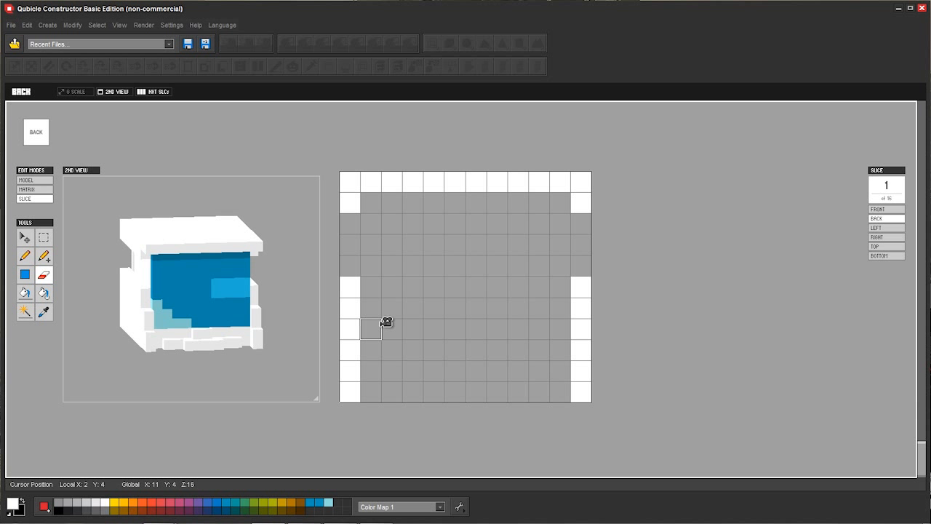
{"action": "right_click_drag", "start_coordinate": [378, 327], "coordinate": [493, 323]}
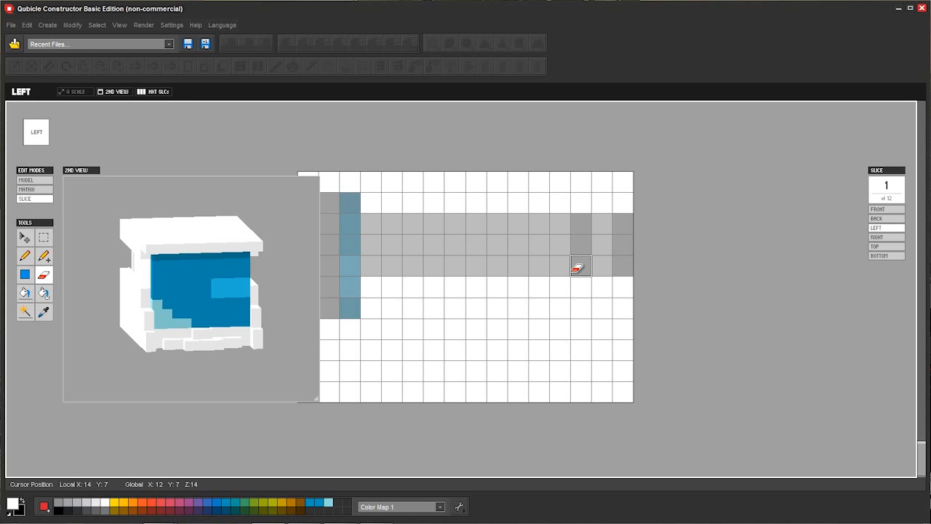
{"action": "right_click_drag", "start_coordinate": [667, 246], "coordinate": [490, 293]}
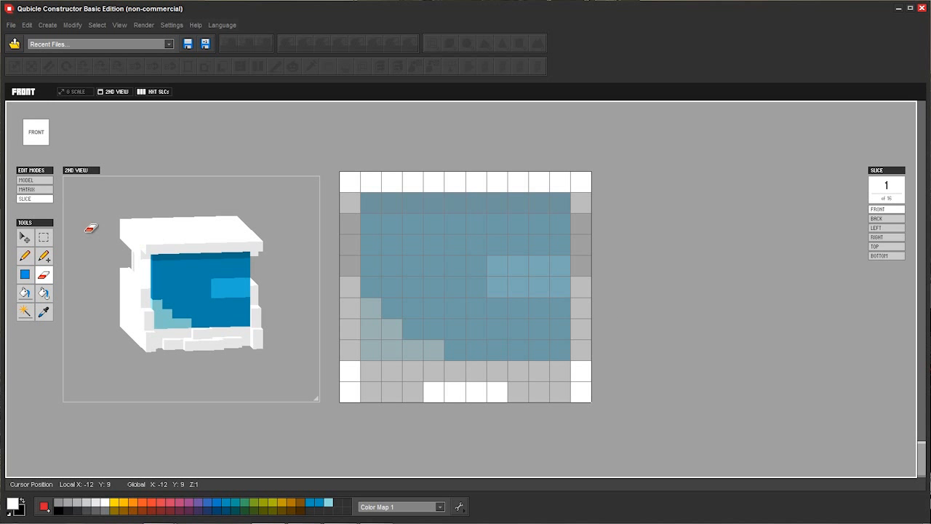
{"action": "left_click", "coordinate": [34, 189]}
{"action": "mouse_move", "coordinate": [519, 318]}
{"action": "right_mouse_down"}
{"action": "mouse_move", "coordinate": [396, 277]}
{"action": "mouse_move", "coordinate": [368, 288]}
{"action": "mouse_move", "coordinate": [389, 264]}
{"action": "mouse_move", "coordinate": [424, 289]}
{"action": "mouse_move", "coordinate": [315, 291]}
{"action": "mouse_move", "coordinate": [315, 264]}
{"action": "mouse_move", "coordinate": [323, 308]}
{"action": "mouse_move", "coordinate": [401, 225]}
{"action": "mouse_move", "coordinate": [501, 193]}
{"action": "mouse_move", "coordinate": [472, 298]}
{"action": "mouse_move", "coordinate": [298, 312]}
{"action": "mouse_move", "coordinate": [352, 314]}
{"action": "right_mouse_up"}
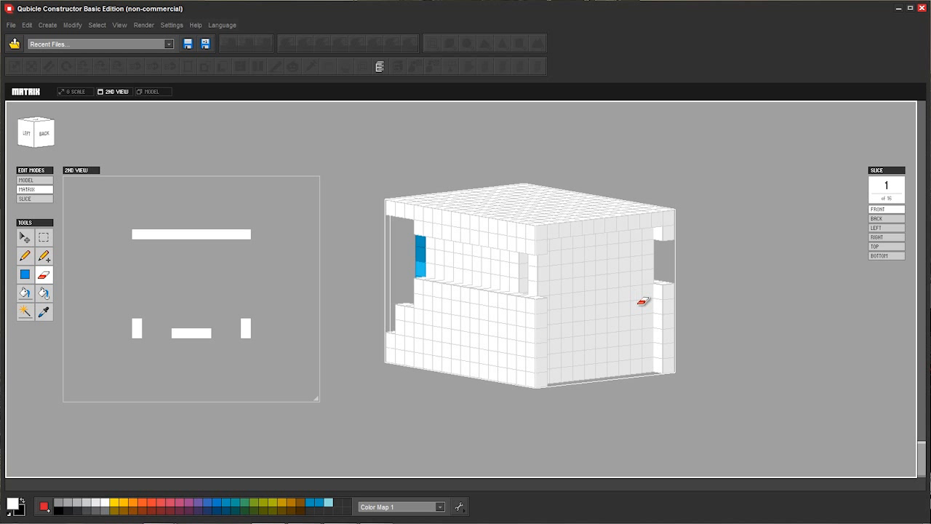
{"action": "right_click_drag", "start_coordinate": [635, 294], "coordinate": [585, 274]}
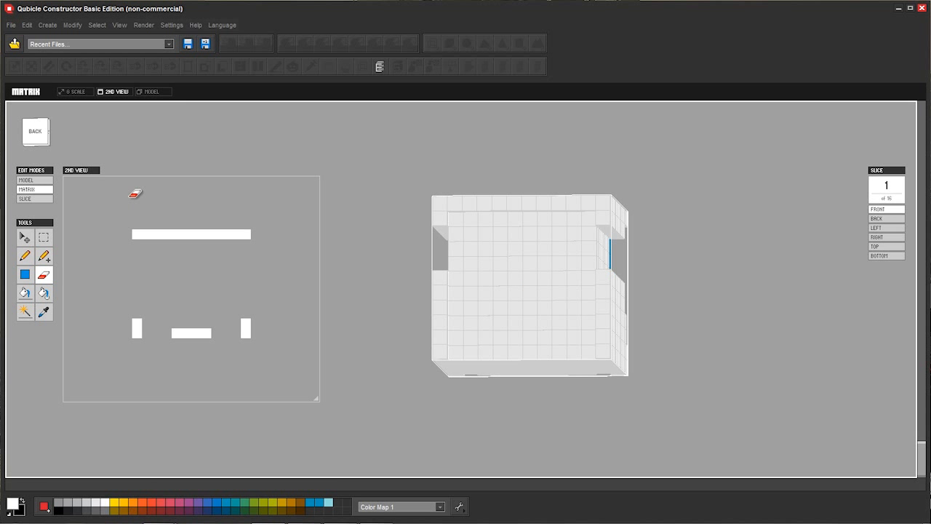
{"action": "left_click", "coordinate": [39, 200]}
{"action": "right_click_drag", "start_coordinate": [392, 264], "coordinate": [532, 256]}
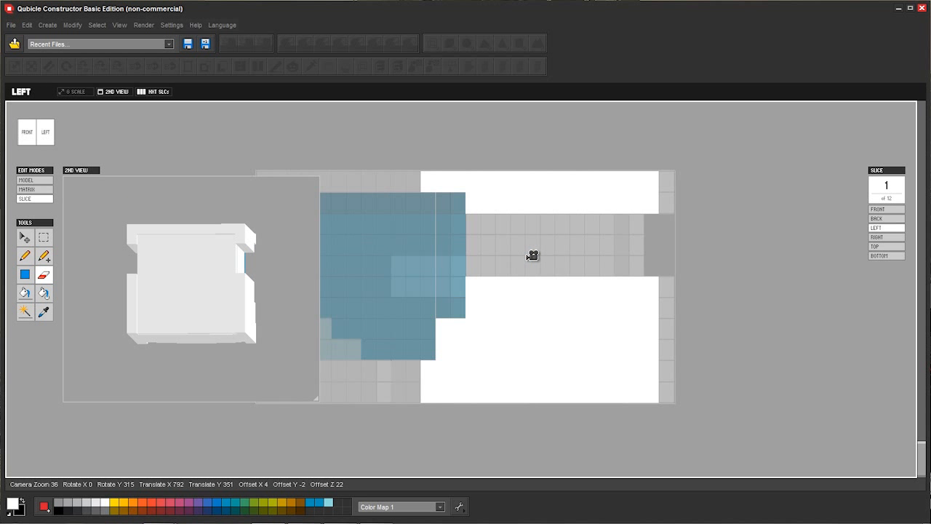
{"action": "right_click_drag", "start_coordinate": [435, 286], "coordinate": [581, 299]}
{"action": "scroll", "coordinate": [511, 323], "scroll_direction": "down", "scroll_amount": 2}
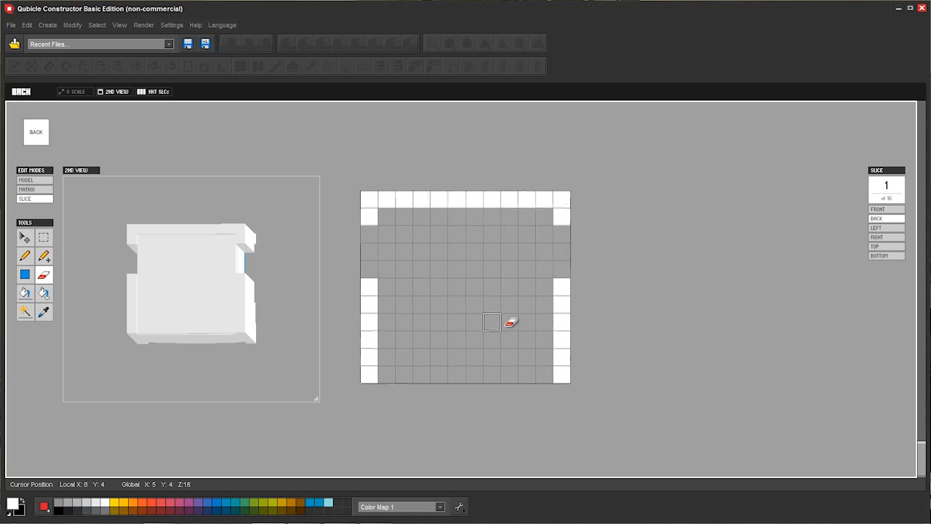
{"action": "scroll", "coordinate": [511, 322], "scroll_direction": "up", "scroll_amount": 2}
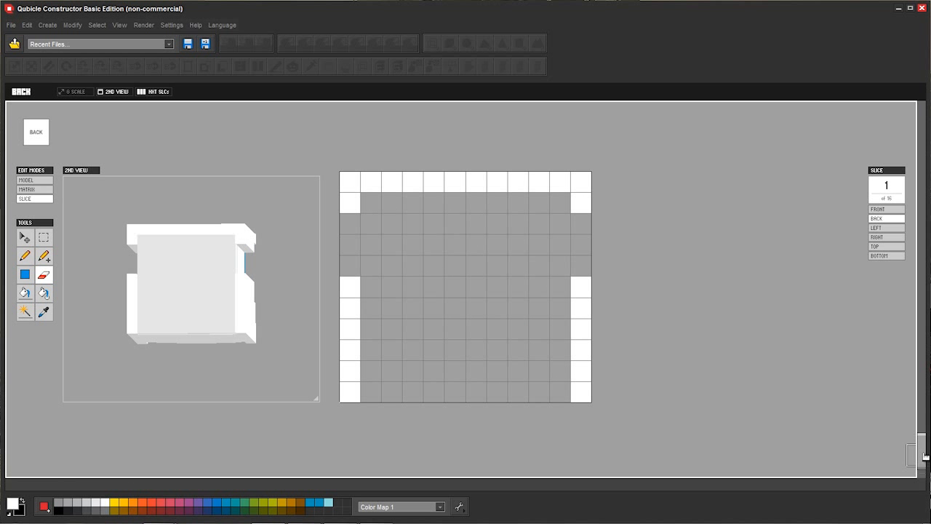
Refill the hollow on back slice 3 with a white box spanning X 2 to 11 and Y 1 to 10
{"action": "left_click_drag", "start_coordinate": [922, 469], "coordinate": [922, 415]}
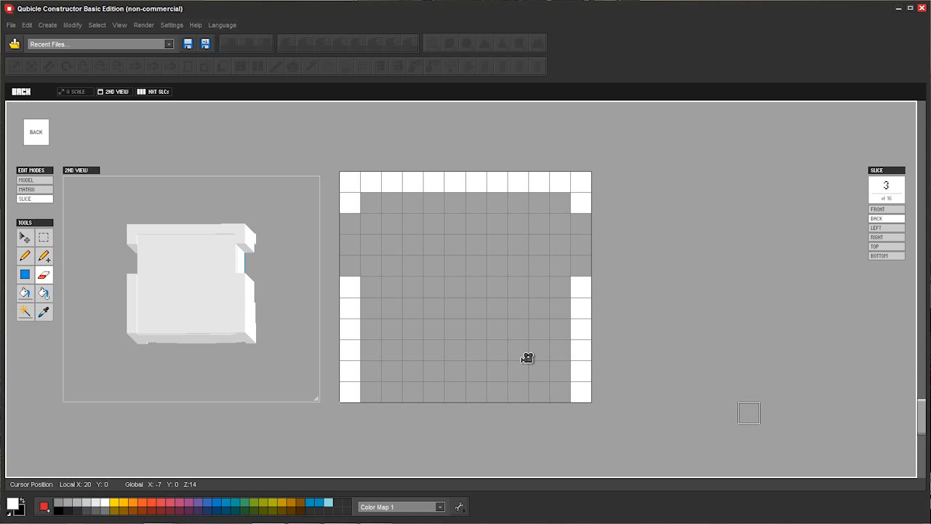
{"action": "left_click", "coordinate": [24, 274]}
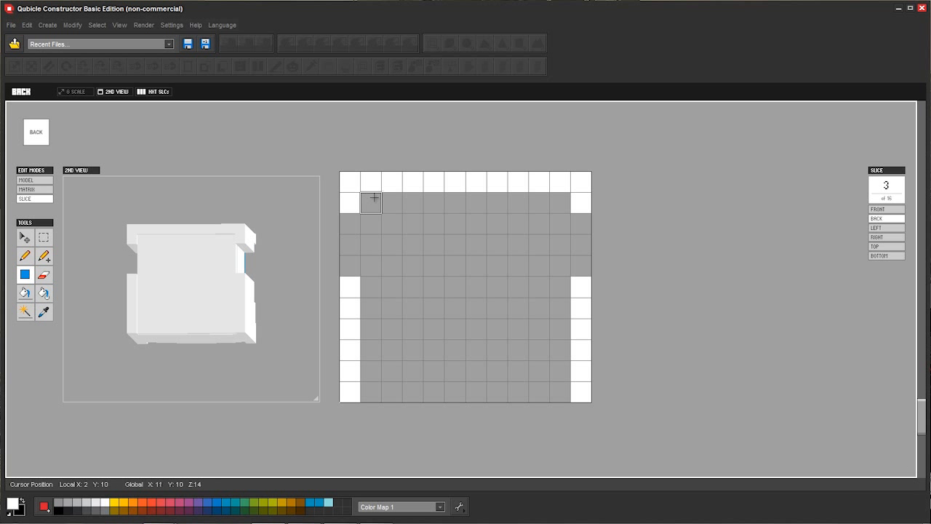
{"action": "left_click_drag", "start_coordinate": [370, 200], "coordinate": [562, 394]}
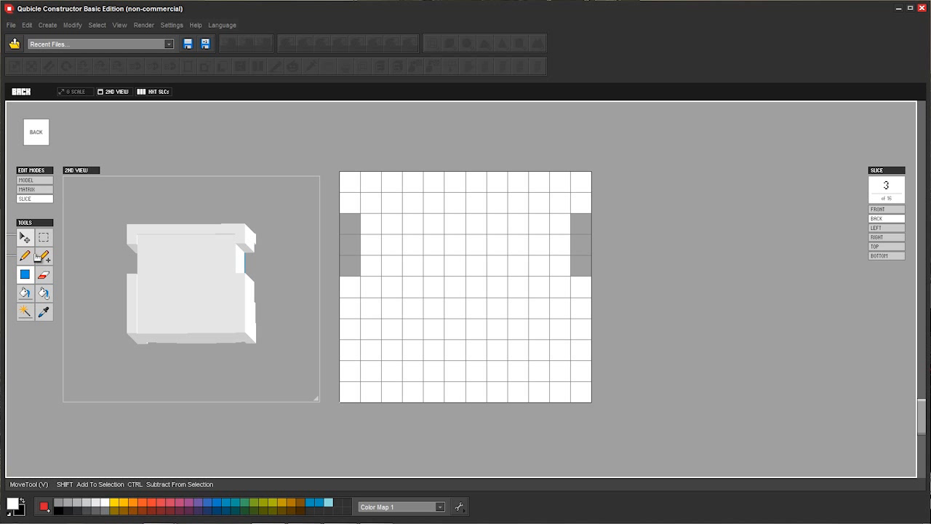
Go to back slice 1, then inspect the head's rear recess and underside in Matrix mode
{"action": "left_click_drag", "start_coordinate": [928, 437], "coordinate": [921, 477]}
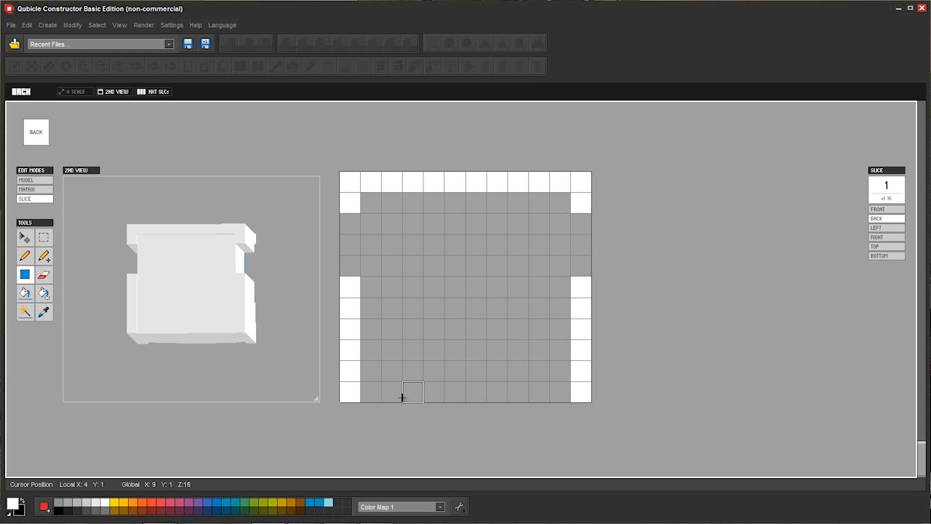
{"action": "left_click", "coordinate": [31, 190]}
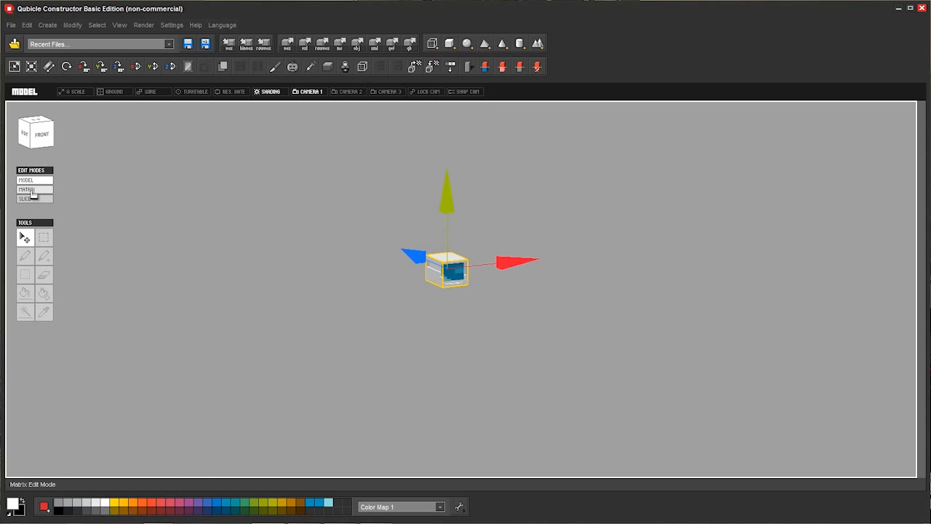
{"action": "right_click_drag", "start_coordinate": [434, 231], "coordinate": [557, 183]}
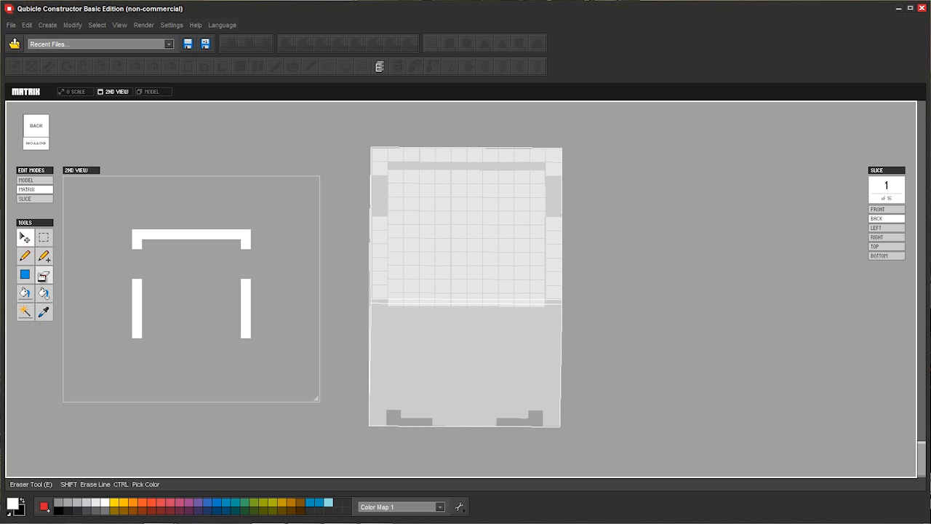
Erase voxels along the bottom of the head's rear recess in a symmetrical pattern that steps down from both side walls
{"action": "left_click", "coordinate": [43, 277]}
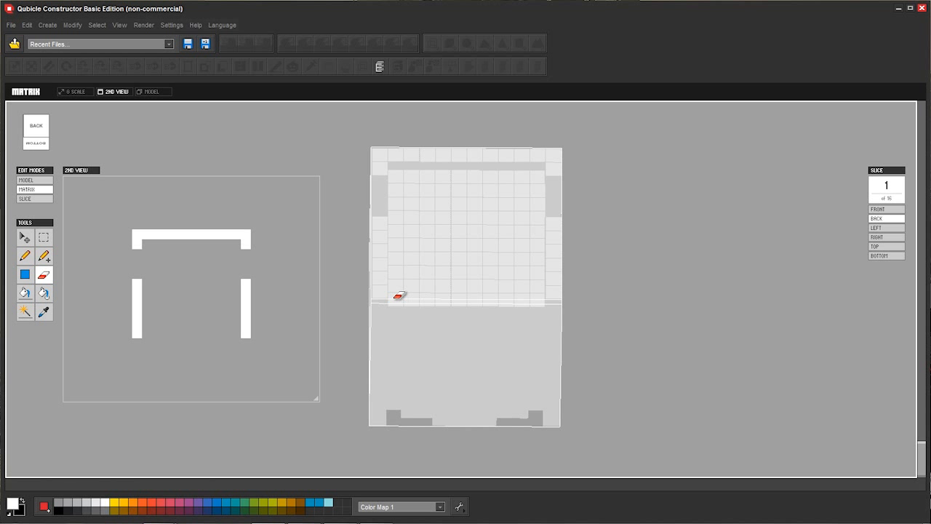
{"action": "mouse_move", "coordinate": [399, 296]}
{"action": "left_mouse_down"}
{"action": "mouse_move", "coordinate": [545, 303]}
{"action": "mouse_move", "coordinate": [542, 288]}
{"action": "mouse_move", "coordinate": [418, 288]}
{"action": "mouse_move", "coordinate": [401, 307]}
{"action": "mouse_move", "coordinate": [538, 311]}
{"action": "mouse_move", "coordinate": [411, 320]}
{"action": "mouse_move", "coordinate": [528, 320]}
{"action": "mouse_move", "coordinate": [526, 304]}
{"action": "left_mouse_up"}
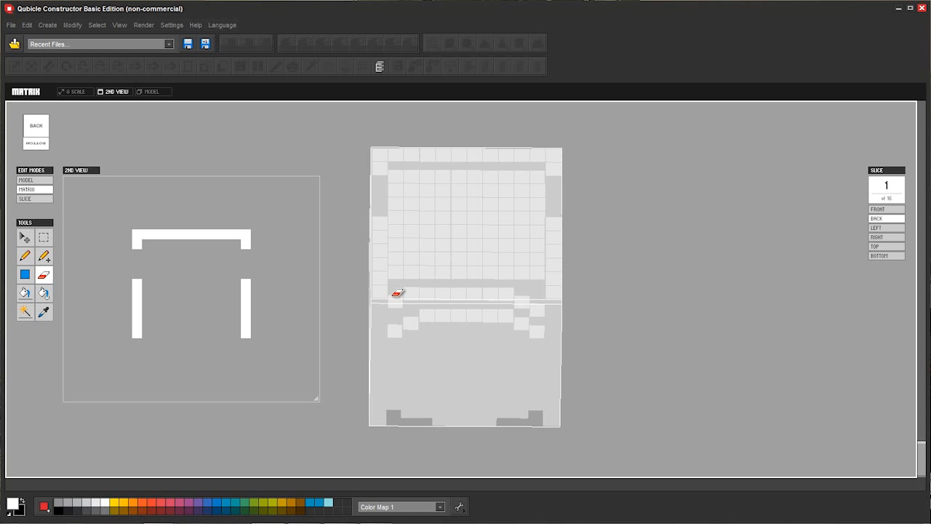
{"action": "right_click_drag", "start_coordinate": [474, 227], "coordinate": [503, 245]}
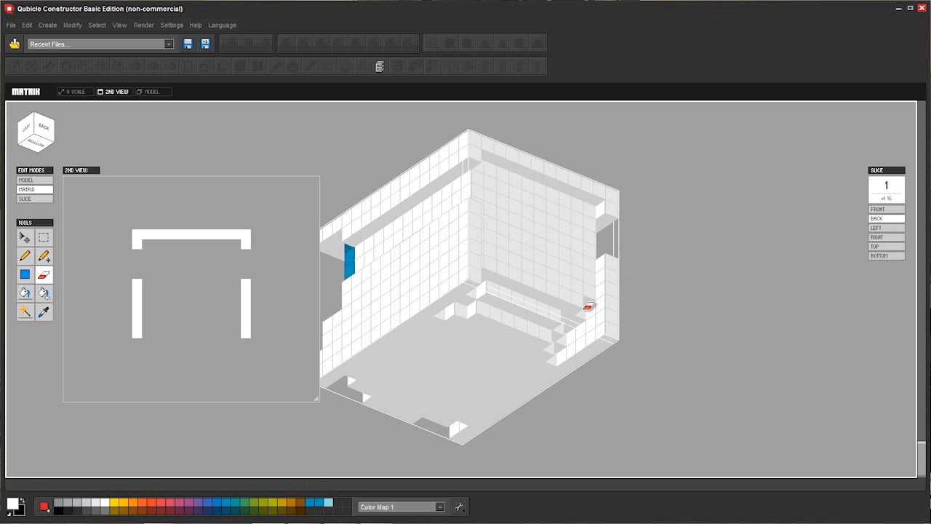
{"action": "right_click_drag", "start_coordinate": [586, 313], "coordinate": [391, 284]}
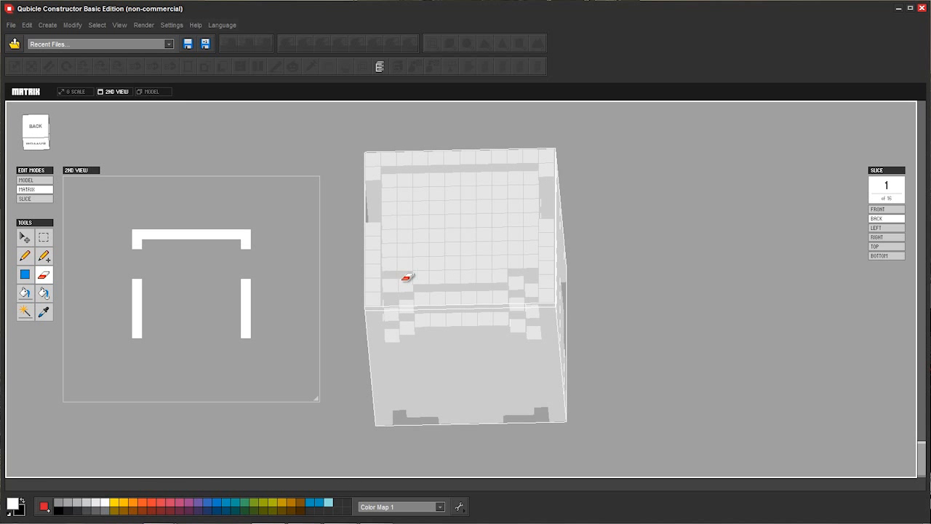
{"action": "mouse_move", "coordinate": [453, 264]}
{"action": "right_mouse_down"}
{"action": "mouse_move", "coordinate": [436, 265]}
{"action": "mouse_move", "coordinate": [572, 282]}
{"action": "right_mouse_up"}
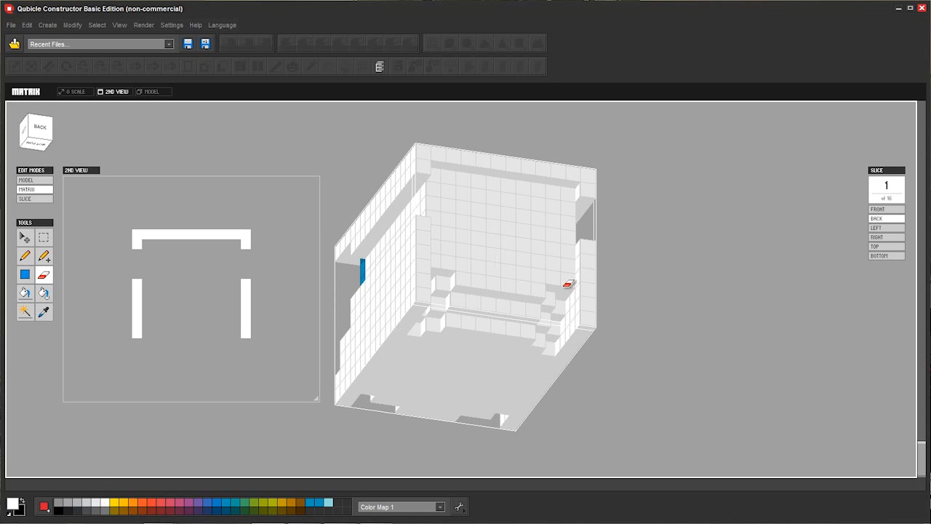
{"action": "right_click_drag", "start_coordinate": [437, 258], "coordinate": [475, 313]}
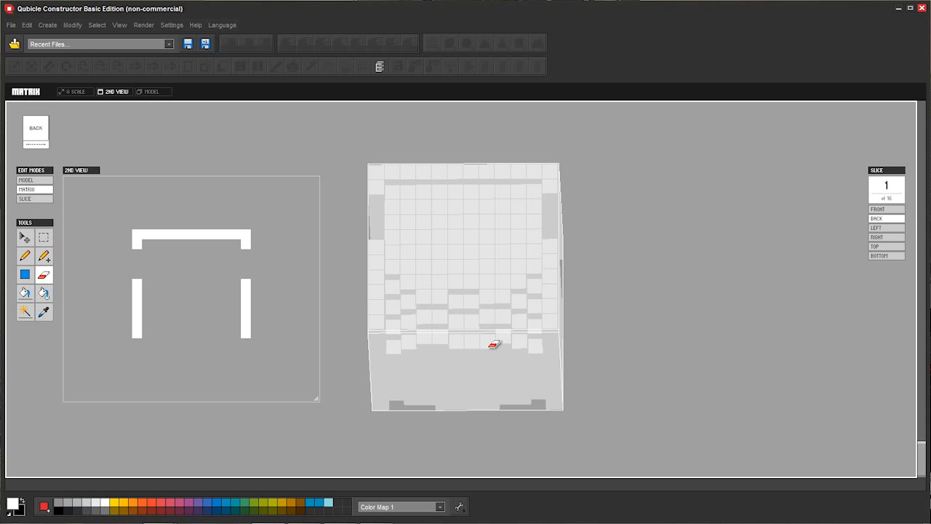
{"action": "mouse_move", "coordinate": [487, 266]}
{"action": "right_mouse_down"}
{"action": "mouse_move", "coordinate": [465, 305]}
{"action": "mouse_move", "coordinate": [451, 293]}
{"action": "mouse_move", "coordinate": [499, 268]}
{"action": "mouse_move", "coordinate": [414, 286]}
{"action": "mouse_move", "coordinate": [449, 272]}
{"action": "mouse_move", "coordinate": [627, 273]}
{"action": "right_mouse_up"}
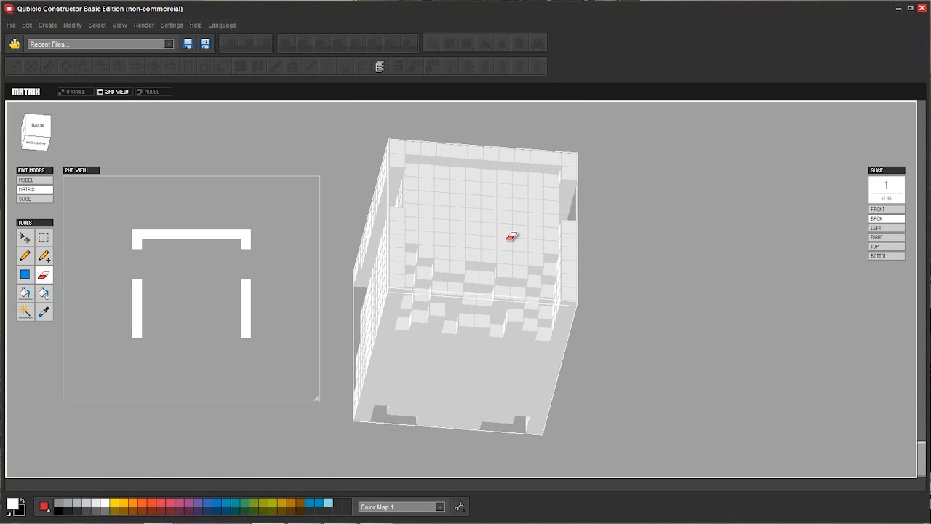
Examine the head's right side, back, blue face and left side from several angles
{"action": "right_click_drag", "start_coordinate": [512, 236], "coordinate": [435, 274]}
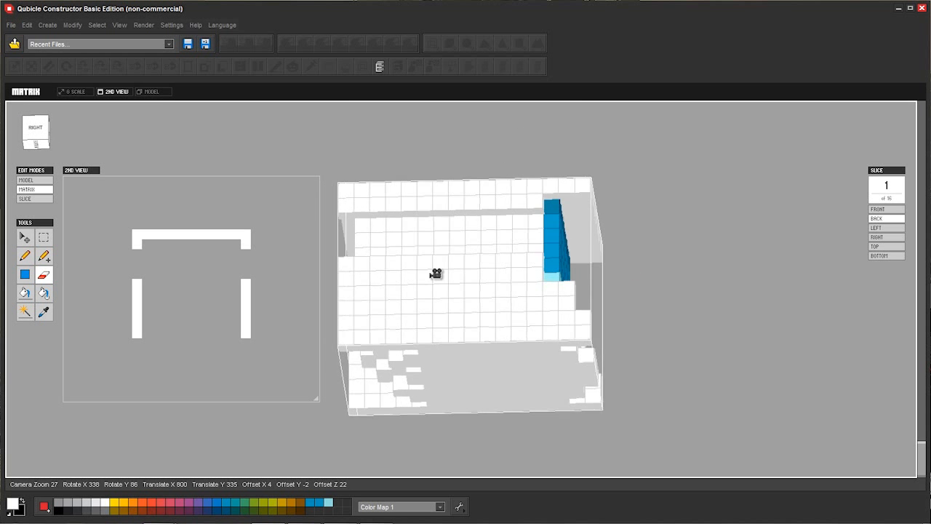
{"action": "middle_click_drag", "start_coordinate": [436, 273], "coordinate": [426, 229]}
{"action": "left_click", "coordinate": [408, 236]}
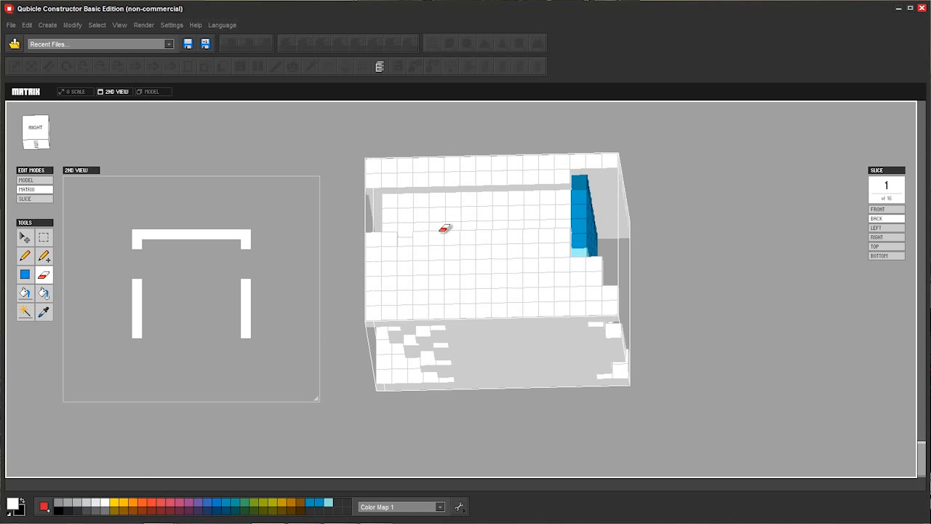
{"action": "right_click_drag", "start_coordinate": [403, 225], "coordinate": [473, 254]}
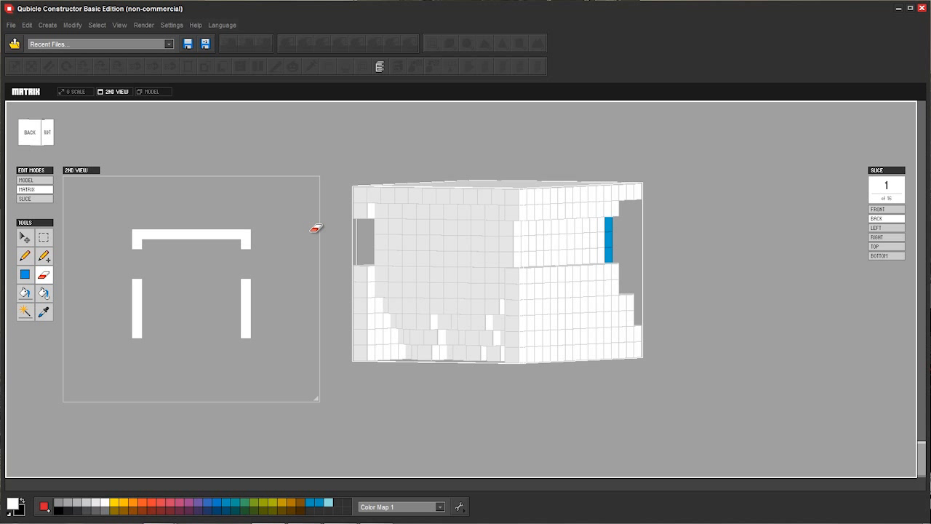
{"action": "right_click_drag", "start_coordinate": [429, 252], "coordinate": [246, 254]}
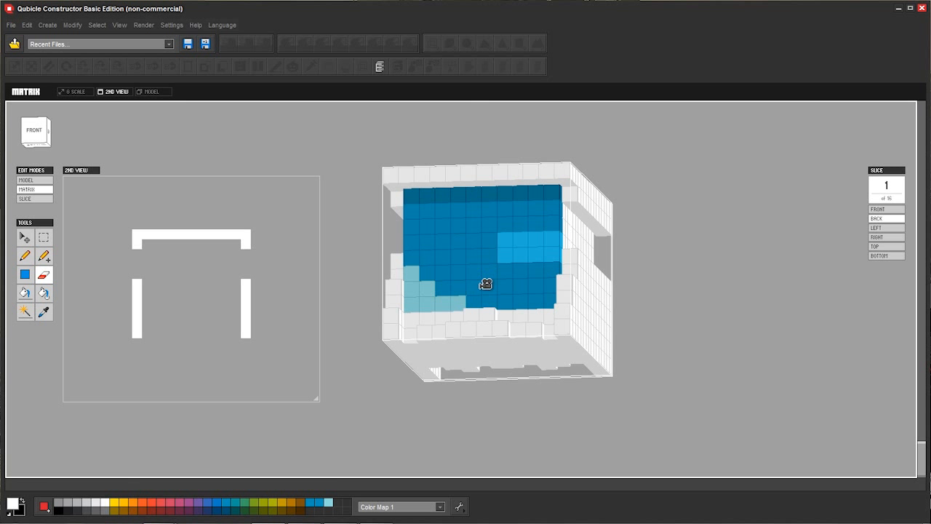
{"action": "right_click_drag", "start_coordinate": [487, 284], "coordinate": [449, 285]}
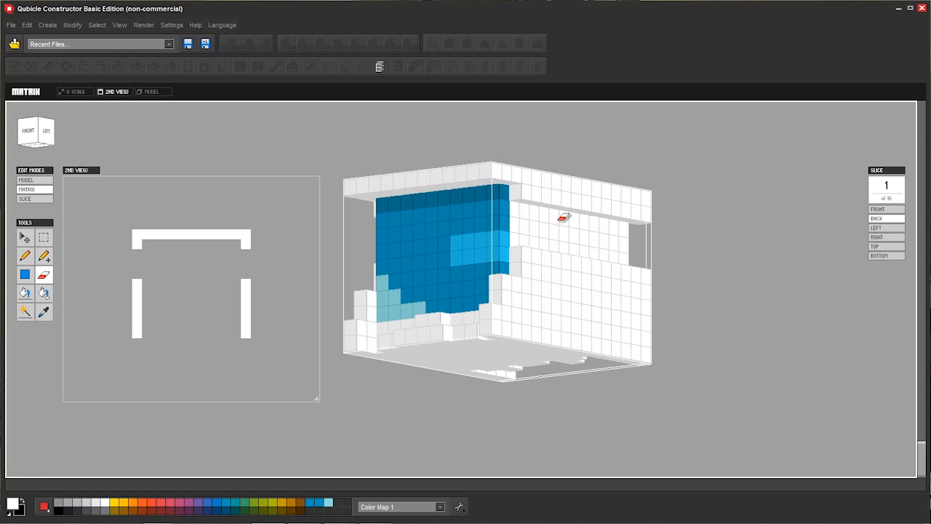
{"action": "right_click_drag", "start_coordinate": [588, 233], "coordinate": [536, 253]}
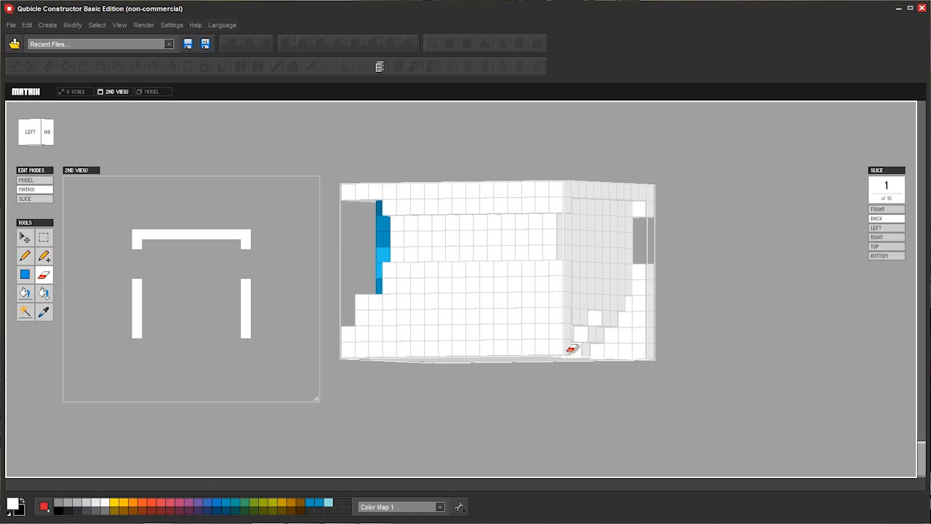
Try a stepped cutout at the lower rear corner of the left side wall and undo its erasures
{"action": "left_click_drag", "start_coordinate": [571, 349], "coordinate": [557, 312]}
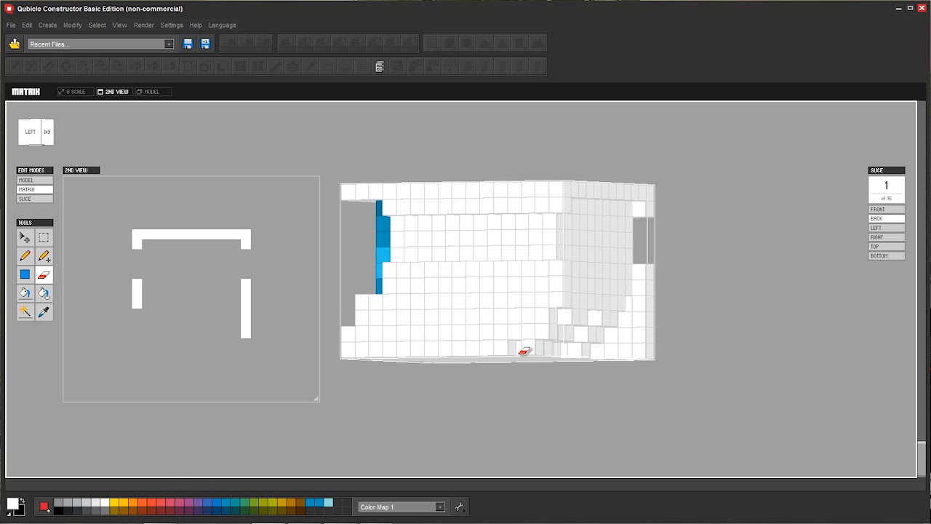
{"action": "right_click_drag", "start_coordinate": [522, 350], "coordinate": [536, 281]}
{"action": "key", "text": "ctrl+z"}
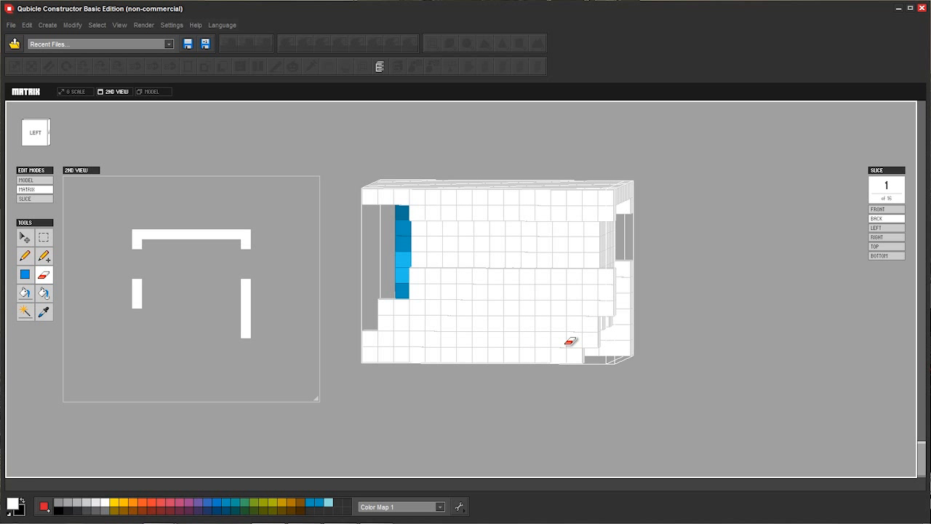
{"action": "left_click_drag", "start_coordinate": [582, 357], "coordinate": [587, 340]}
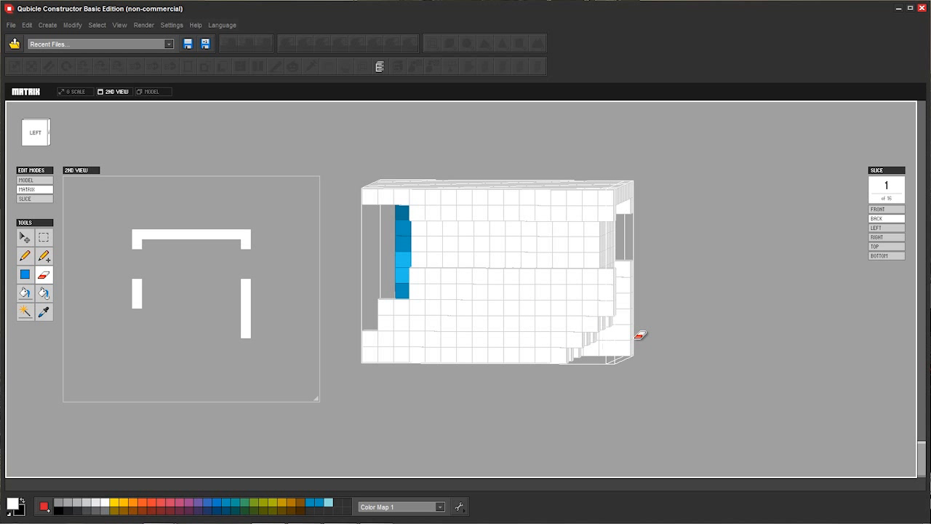
{"action": "mouse_move", "coordinate": [641, 334]}
{"action": "right_mouse_down"}
{"action": "mouse_move", "coordinate": [601, 322]}
{"action": "mouse_move", "coordinate": [615, 308]}
{"action": "right_mouse_up"}
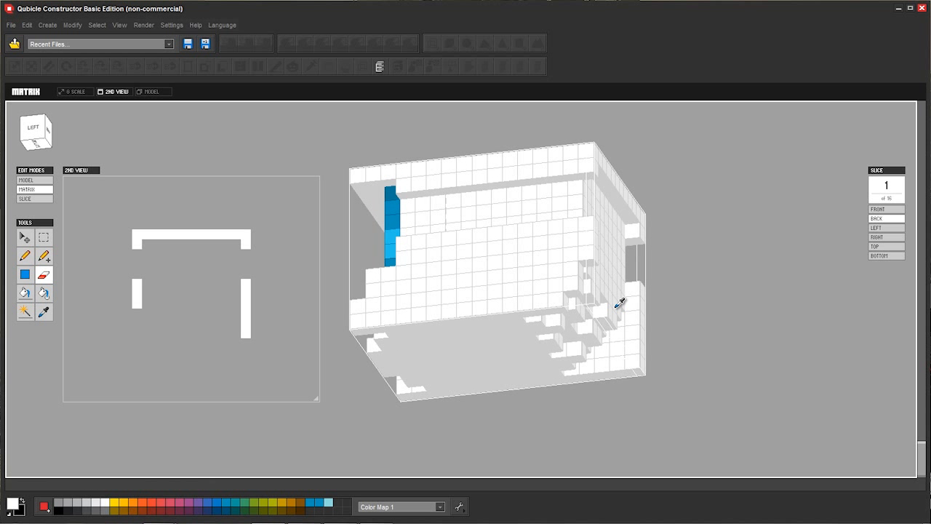
{"action": "key", "text": "ctrl+z"}
{"action": "key", "text": "ctrl+z"}
{"action": "key", "text": "ctrl+z"}
{"action": "key", "text": "ctrl+z"}
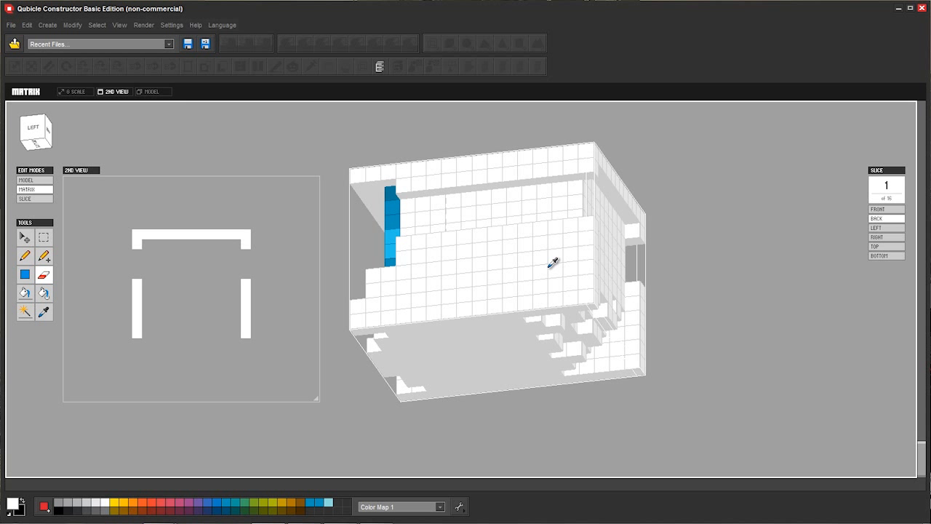
Check the Sparkbot_Head_Sample reference image for the shape of the head's side
{"action": "right_click_drag", "start_coordinate": [554, 264], "coordinate": [561, 286]}
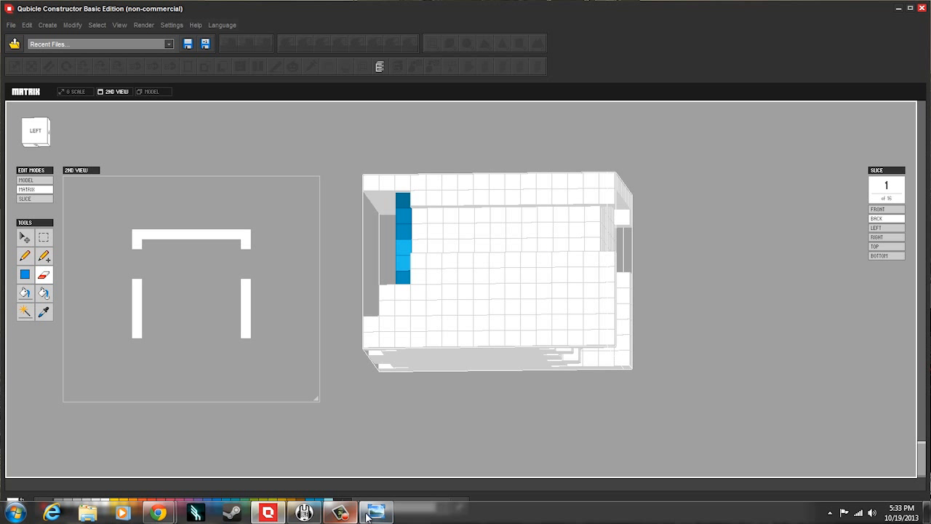
{"action": "left_click", "coordinate": [344, 512]}
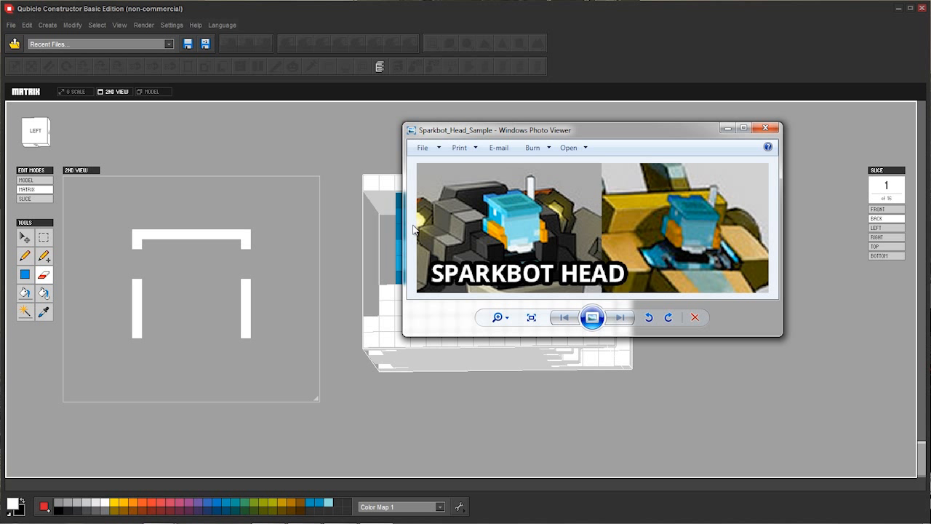
{"action": "left_click", "coordinate": [367, 86]}
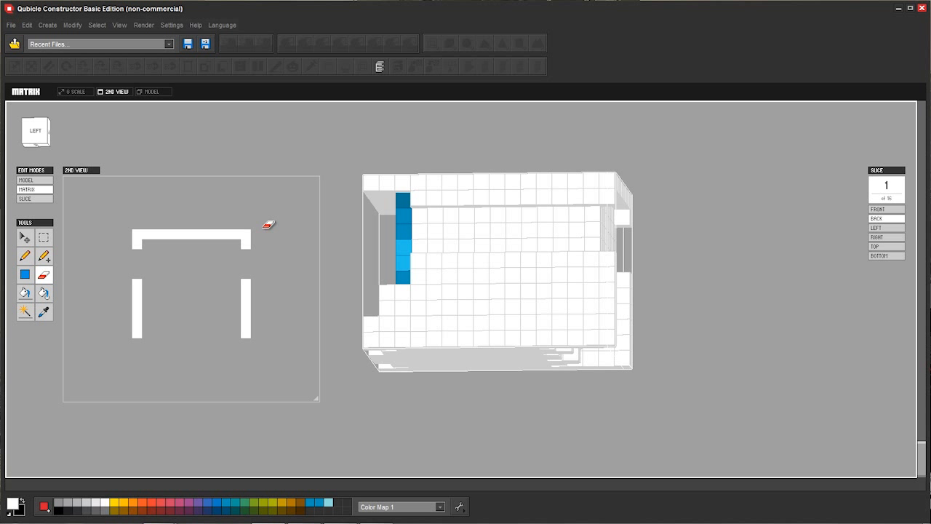
Recess the left side wall by one voxel, leaving a raised rear corner block and bottom strip, and notch the strip's front end
{"action": "left_click", "coordinate": [559, 259]}
{"action": "mouse_move", "coordinate": [550, 218]}
{"action": "right_mouse_down"}
{"action": "mouse_move", "coordinate": [550, 240]}
{"action": "mouse_move", "coordinate": [518, 277]}
{"action": "mouse_move", "coordinate": [542, 273]}
{"action": "right_mouse_up"}
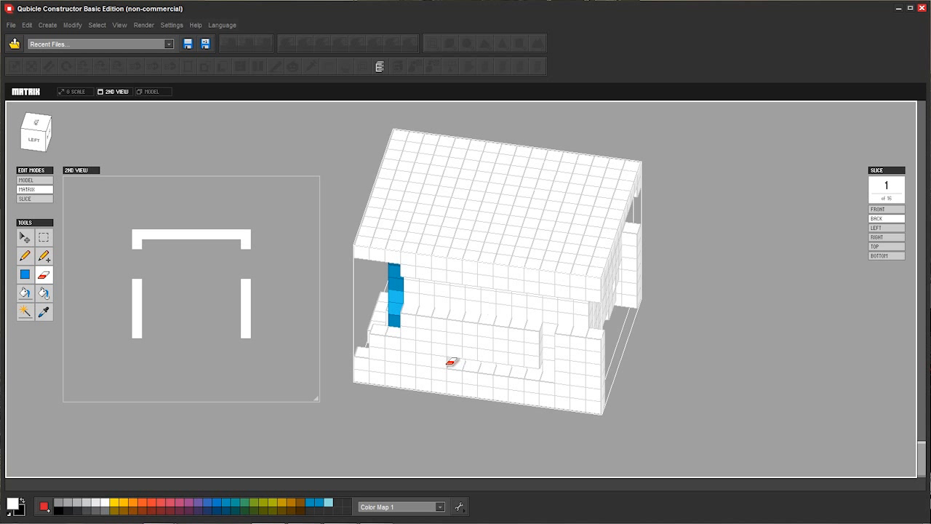
{"action": "left_click", "coordinate": [437, 384]}
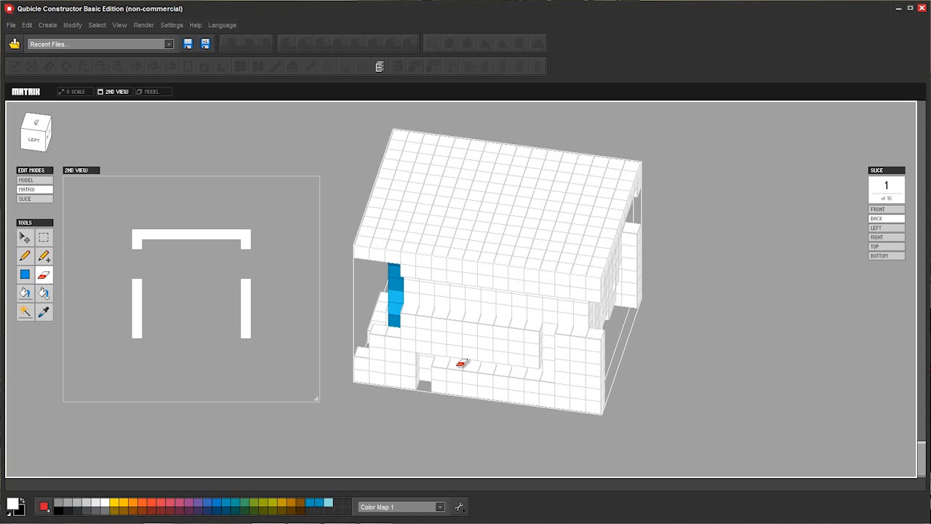
{"action": "mouse_move", "coordinate": [463, 330]}
{"action": "right_mouse_down"}
{"action": "mouse_move", "coordinate": [476, 266]}
{"action": "mouse_move", "coordinate": [449, 296]}
{"action": "mouse_move", "coordinate": [461, 296]}
{"action": "mouse_move", "coordinate": [466, 269]}
{"action": "mouse_move", "coordinate": [473, 274]}
{"action": "mouse_move", "coordinate": [464, 280]}
{"action": "right_mouse_up"}
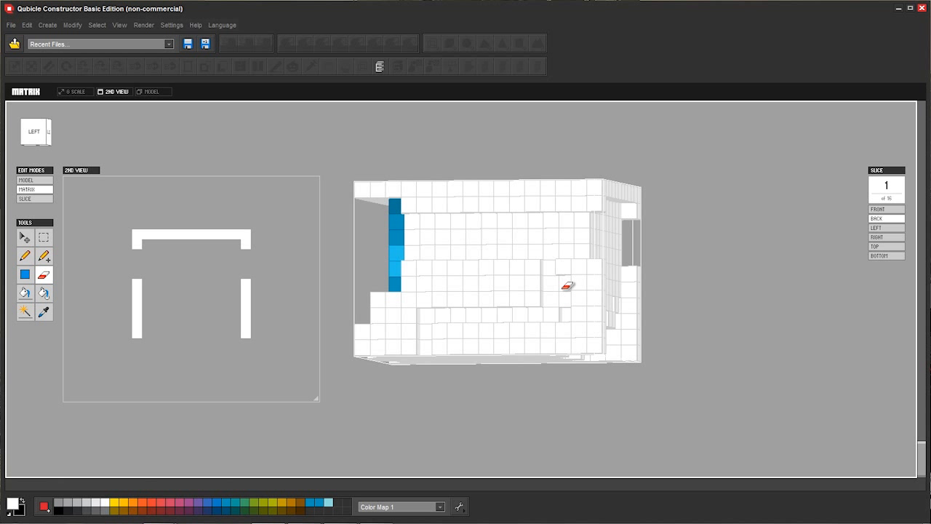
{"action": "mouse_move", "coordinate": [557, 266]}
{"action": "right_mouse_down"}
{"action": "mouse_move", "coordinate": [550, 265]}
{"action": "mouse_move", "coordinate": [572, 281]}
{"action": "right_mouse_up"}
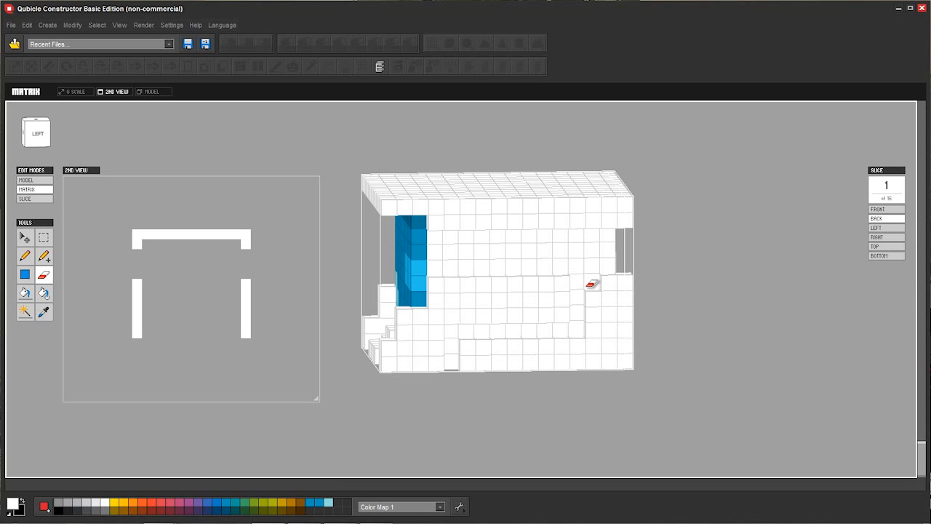
{"action": "right_click_drag", "start_coordinate": [590, 278], "coordinate": [581, 251]}
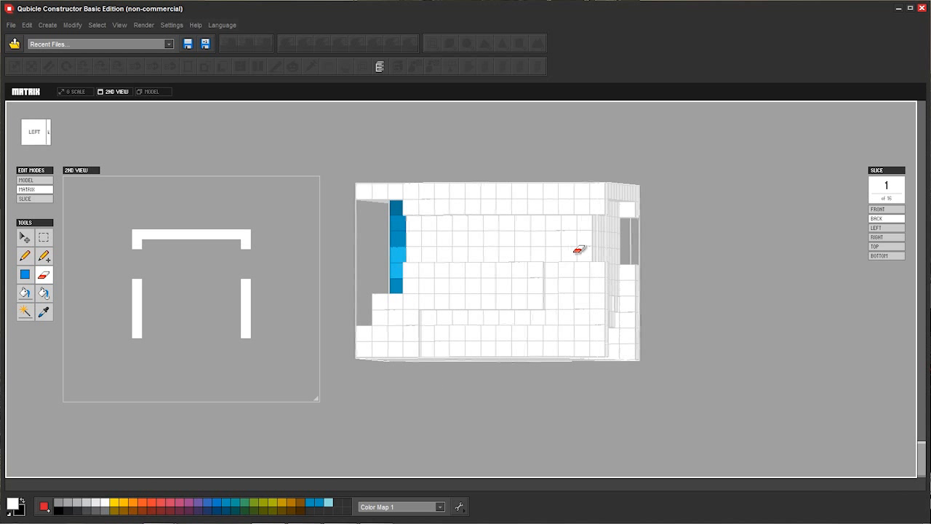
Paint the raised rear corner block on the left side purple, leaving its lowest row white
{"action": "left_click", "coordinate": [28, 260]}
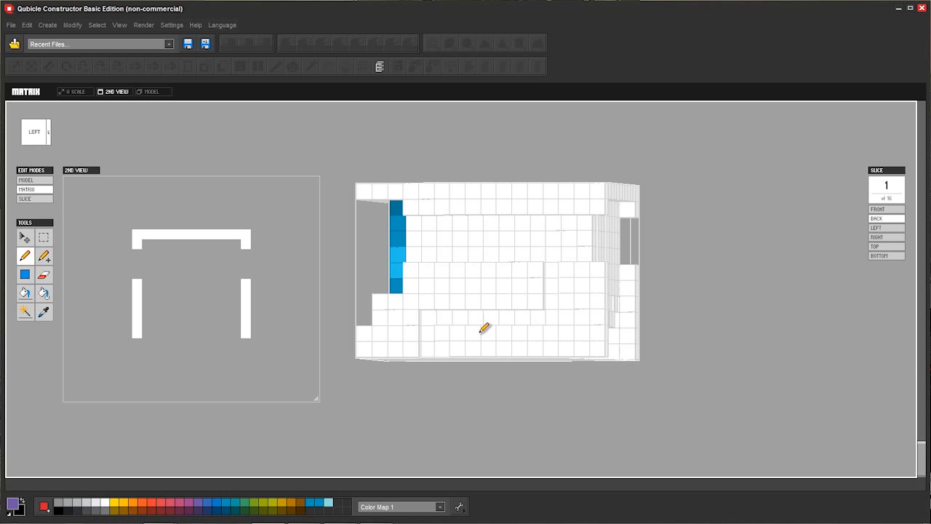
{"action": "left_click", "coordinate": [570, 270]}
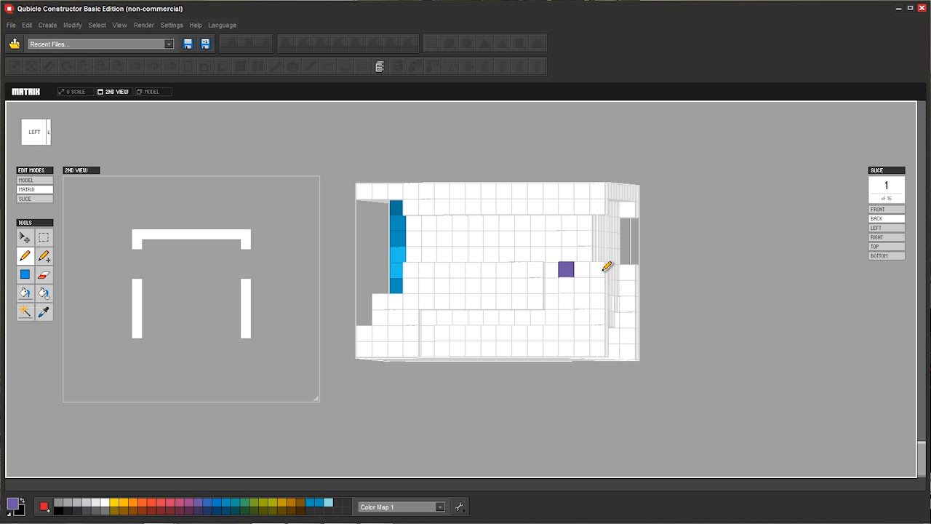
{"action": "mouse_move", "coordinate": [602, 265]}
{"action": "left_mouse_down"}
{"action": "mouse_move", "coordinate": [566, 280]}
{"action": "mouse_move", "coordinate": [605, 276]}
{"action": "mouse_move", "coordinate": [601, 298]}
{"action": "mouse_move", "coordinate": [568, 298]}
{"action": "left_mouse_up"}
{"action": "mouse_move", "coordinate": [543, 224]}
{"action": "right_mouse_down"}
{"action": "mouse_move", "coordinate": [573, 252]}
{"action": "mouse_move", "coordinate": [560, 250]}
{"action": "right_mouse_up"}
{"action": "mouse_move", "coordinate": [590, 333]}
{"action": "left_mouse_down"}
{"action": "mouse_move", "coordinate": [607, 354]}
{"action": "mouse_move", "coordinate": [626, 350]}
{"action": "mouse_move", "coordinate": [578, 366]}
{"action": "left_mouse_up"}
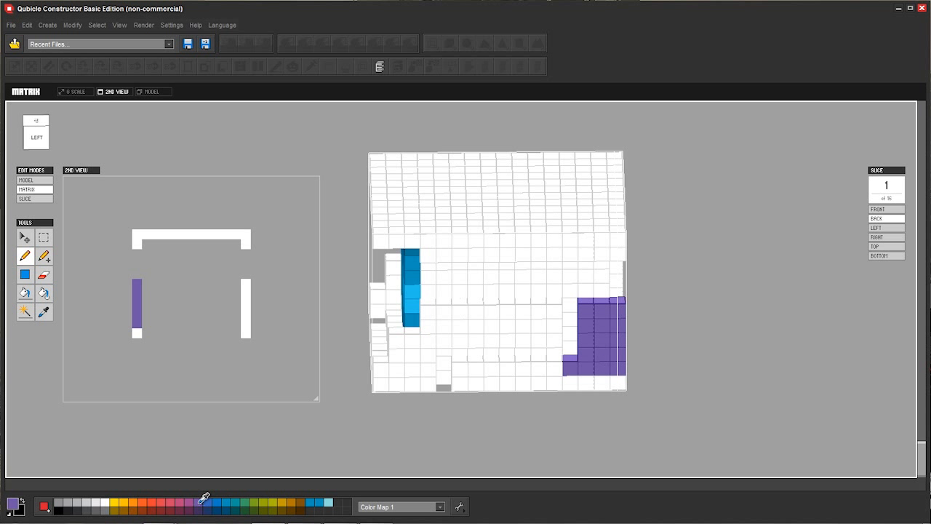
Set the drawing colour to light purple 9E7BD9 and paint the raised bottom strip on the left side with it
{"action": "left_click", "coordinate": [15, 504]}
{"action": "mouse_move", "coordinate": [435, 276]}
{"action": "left_mouse_down"}
{"action": "mouse_move", "coordinate": [408, 242]}
{"action": "mouse_move", "coordinate": [417, 246]}
{"action": "left_mouse_up"}
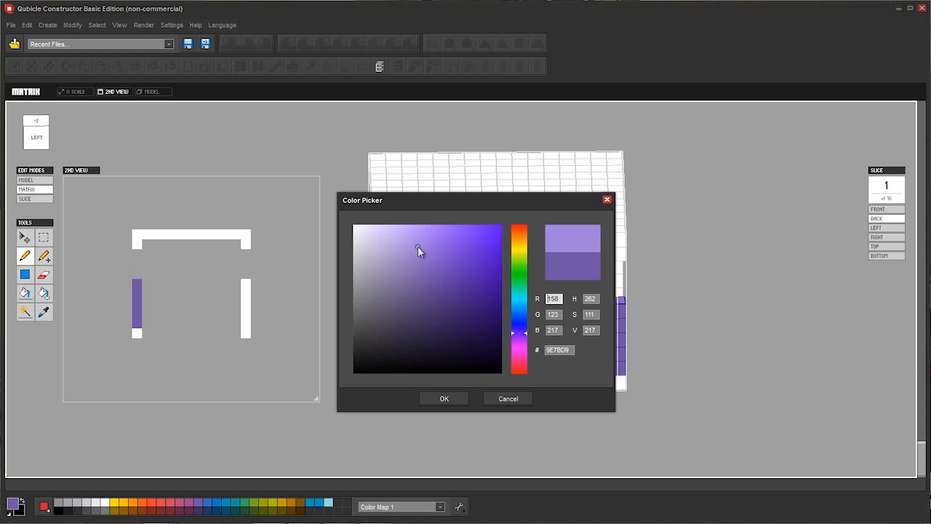
{"action": "left_click", "coordinate": [435, 401]}
{"action": "mouse_move", "coordinate": [457, 366]}
{"action": "left_mouse_down"}
{"action": "mouse_move", "coordinate": [561, 369]}
{"action": "mouse_move", "coordinate": [469, 374]}
{"action": "mouse_move", "coordinate": [509, 381]}
{"action": "mouse_move", "coordinate": [627, 380]}
{"action": "left_mouse_up"}
Erase voxels at the left side wall's stepped front edge beside the blue face
{"action": "mouse_move", "coordinate": [545, 293]}
{"action": "right_mouse_down"}
{"action": "mouse_move", "coordinate": [547, 230]}
{"action": "mouse_move", "coordinate": [638, 229]}
{"action": "mouse_move", "coordinate": [518, 254]}
{"action": "mouse_move", "coordinate": [486, 233]}
{"action": "mouse_move", "coordinate": [438, 254]}
{"action": "mouse_move", "coordinate": [383, 245]}
{"action": "mouse_move", "coordinate": [499, 287]}
{"action": "mouse_move", "coordinate": [539, 256]}
{"action": "mouse_move", "coordinate": [387, 255]}
{"action": "right_mouse_up"}
{"action": "key", "text": "e"}
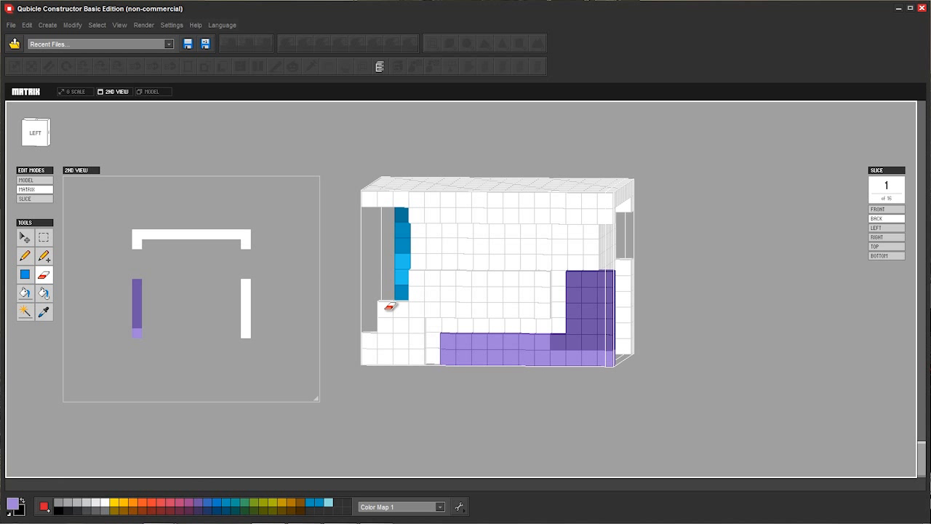
{"action": "left_click", "coordinate": [385, 310]}
{"action": "left_click", "coordinate": [419, 278]}
Erase voxels along the right side wall's stepped front edge beside the blue face, undoing the voxels removed by mistake
{"action": "right_click_drag", "start_coordinate": [468, 223], "coordinate": [647, 240]}
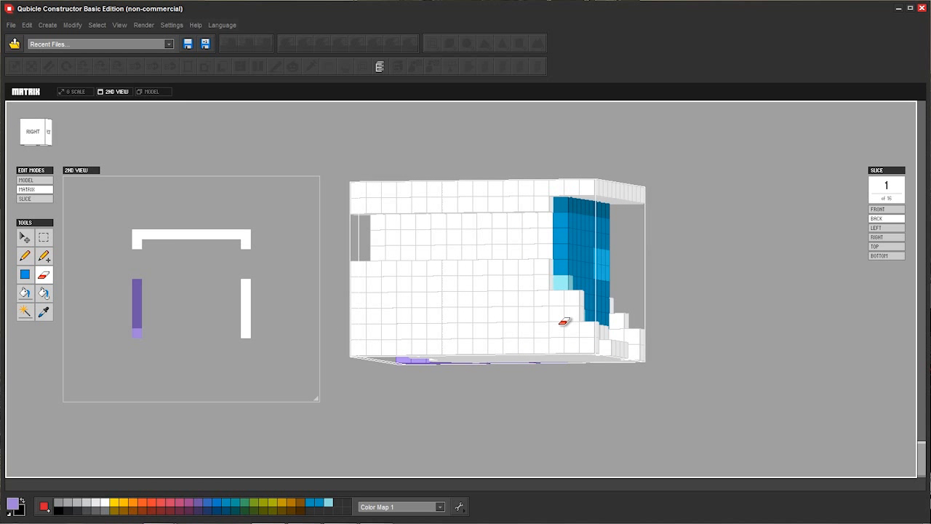
{"action": "mouse_move", "coordinate": [574, 283]}
{"action": "left_mouse_down"}
{"action": "mouse_move", "coordinate": [606, 320]}
{"action": "mouse_move", "coordinate": [594, 328]}
{"action": "mouse_move", "coordinate": [577, 314]}
{"action": "left_mouse_up"}
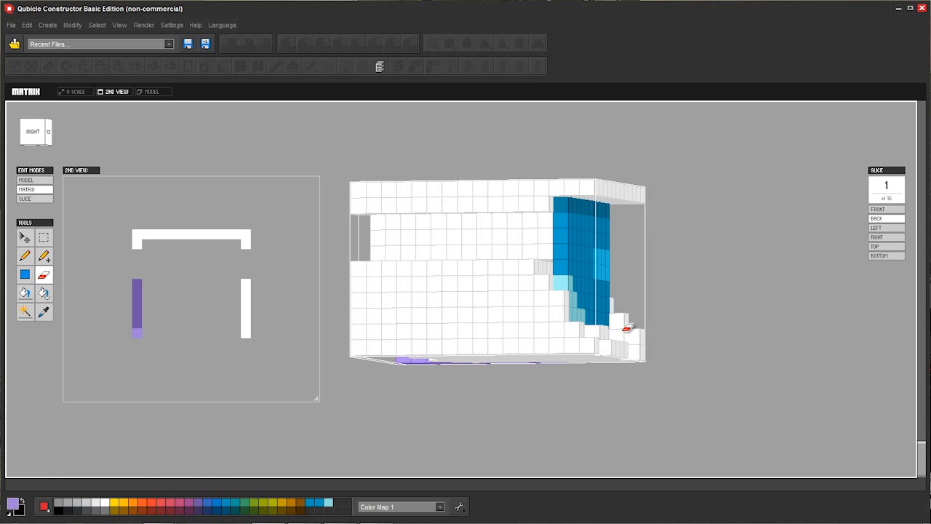
{"action": "key", "text": "ctrl+z"}
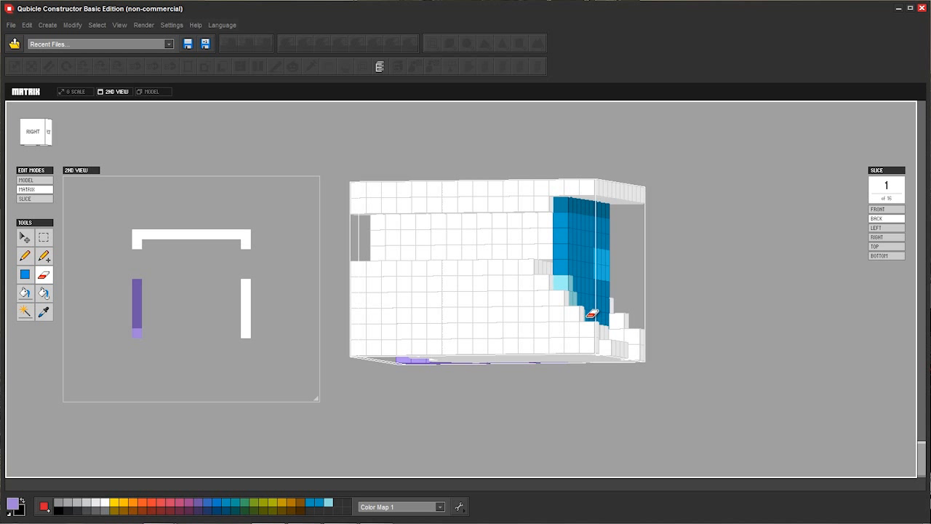
{"action": "mouse_move", "coordinate": [578, 312]}
{"action": "left_mouse_down"}
{"action": "mouse_move", "coordinate": [589, 288]}
{"action": "mouse_move", "coordinate": [572, 292]}
{"action": "mouse_move", "coordinate": [628, 274]}
{"action": "left_mouse_up"}
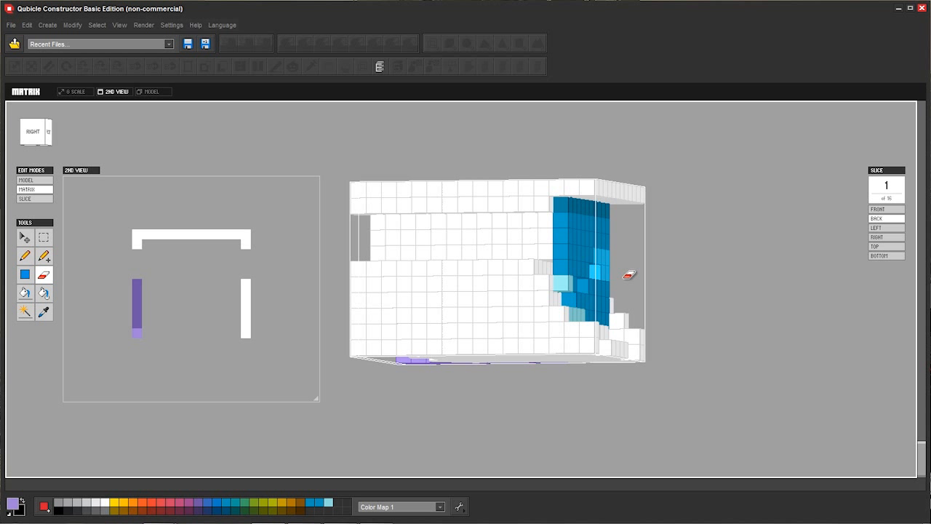
{"action": "key", "text": "ctrl+z"}
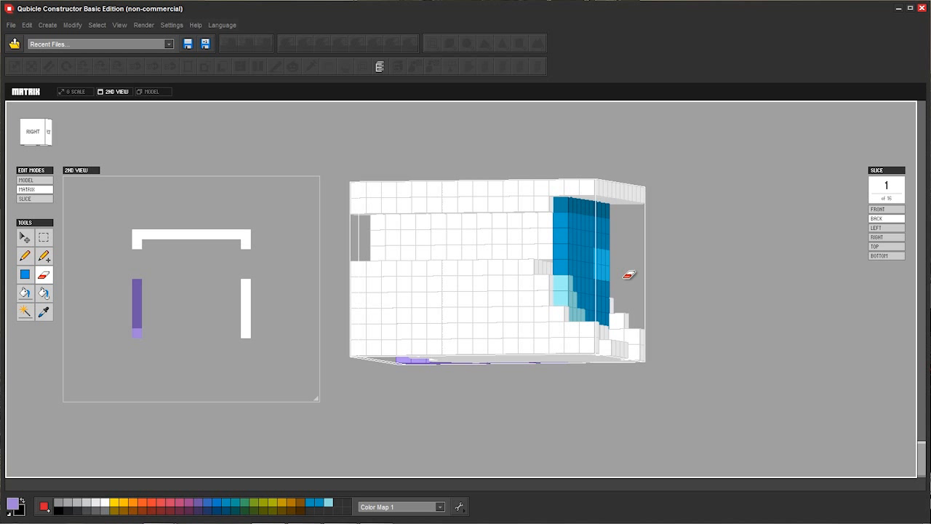
{"action": "mouse_move", "coordinate": [629, 274]}
{"action": "right_mouse_down"}
{"action": "mouse_move", "coordinate": [553, 306]}
{"action": "mouse_move", "coordinate": [557, 274]}
{"action": "mouse_move", "coordinate": [540, 282]}
{"action": "mouse_move", "coordinate": [405, 255]}
{"action": "mouse_move", "coordinate": [326, 262]}
{"action": "right_mouse_up"}
{"action": "key", "text": "ctrl+z"}
{"action": "key", "text": "ctrl+z"}
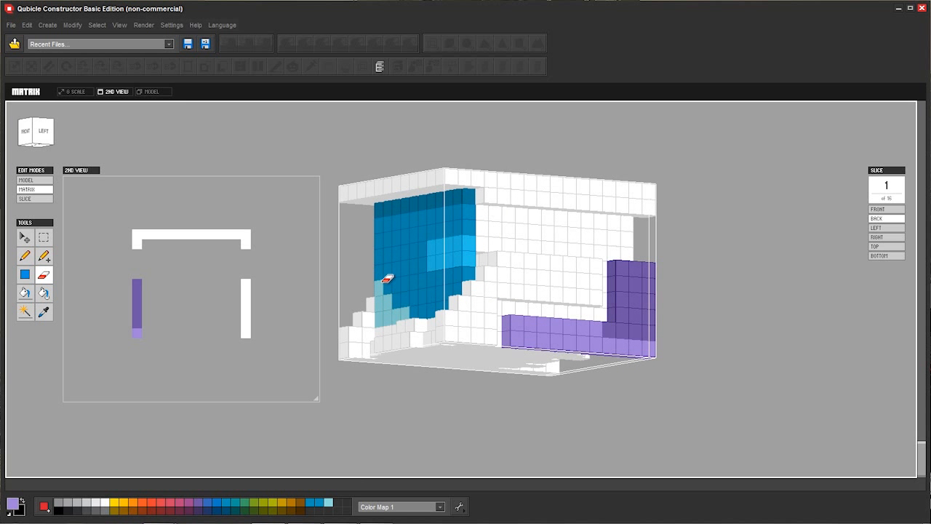
Recess the middle of the right side wall by one voxel, leaving a raised rear corner block and bottom strip
{"action": "mouse_move", "coordinate": [385, 282]}
{"action": "right_mouse_down"}
{"action": "mouse_move", "coordinate": [555, 311]}
{"action": "mouse_move", "coordinate": [560, 297]}
{"action": "mouse_move", "coordinate": [349, 289]}
{"action": "mouse_move", "coordinate": [467, 301]}
{"action": "mouse_move", "coordinate": [559, 285]}
{"action": "right_mouse_up"}
{"action": "left_click", "coordinate": [456, 274]}
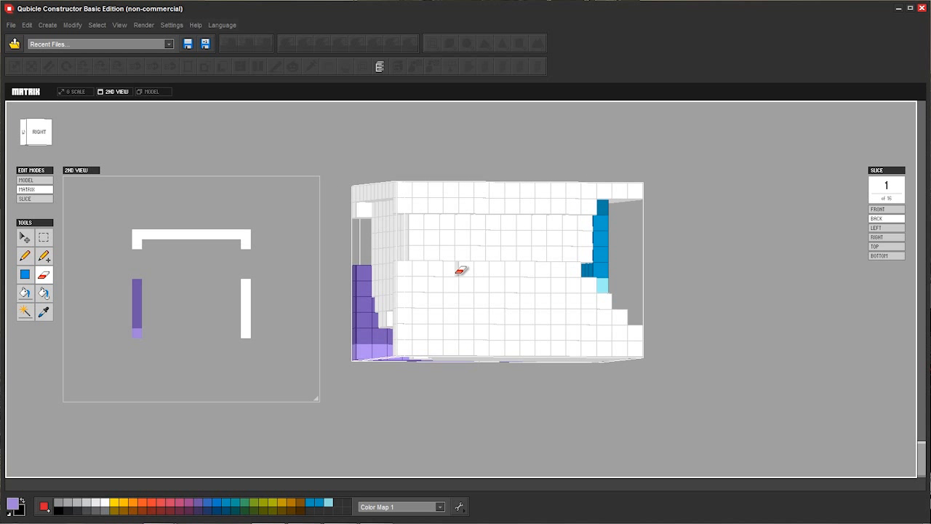
{"action": "left_click", "coordinate": [457, 288]}
{"action": "left_click", "coordinate": [453, 317]}
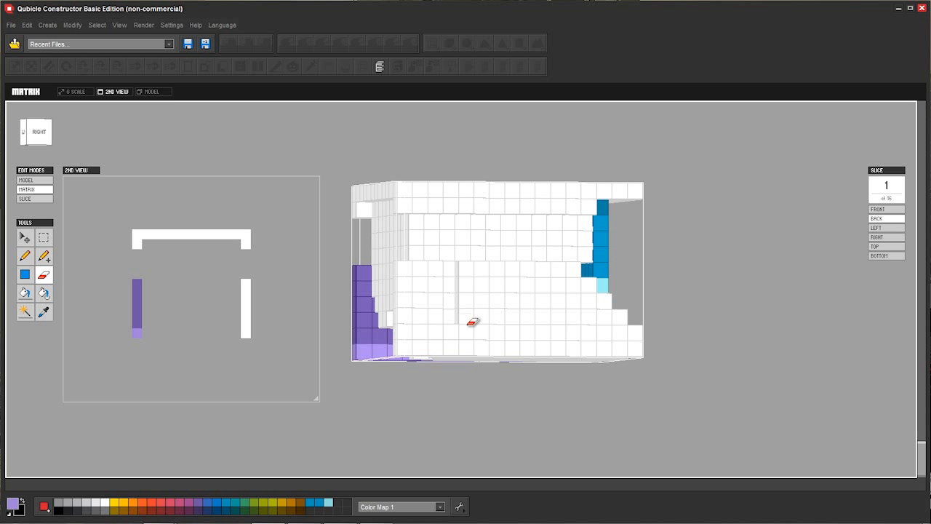
{"action": "left_click", "coordinate": [469, 318]}
{"action": "left_click", "coordinate": [480, 318]}
{"action": "left_click", "coordinate": [496, 318]}
Extend the right side's lower recess row to the front block and notch the front end of the bottom strip
{"action": "mouse_move", "coordinate": [556, 316]}
{"action": "right_mouse_down"}
{"action": "mouse_move", "coordinate": [380, 295]}
{"action": "mouse_move", "coordinate": [563, 294]}
{"action": "mouse_move", "coordinate": [555, 305]}
{"action": "mouse_move", "coordinate": [575, 313]}
{"action": "right_mouse_up"}
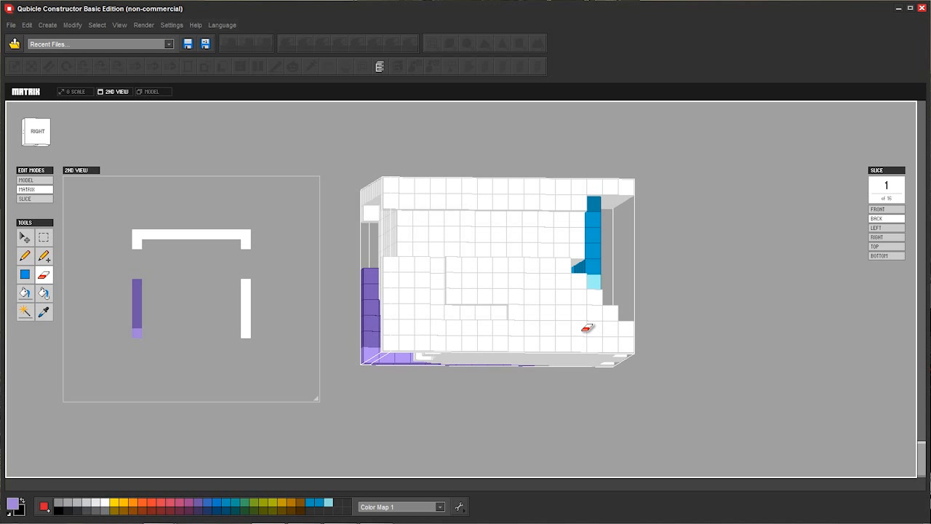
{"action": "left_click_drag", "start_coordinate": [568, 326], "coordinate": [569, 312]}
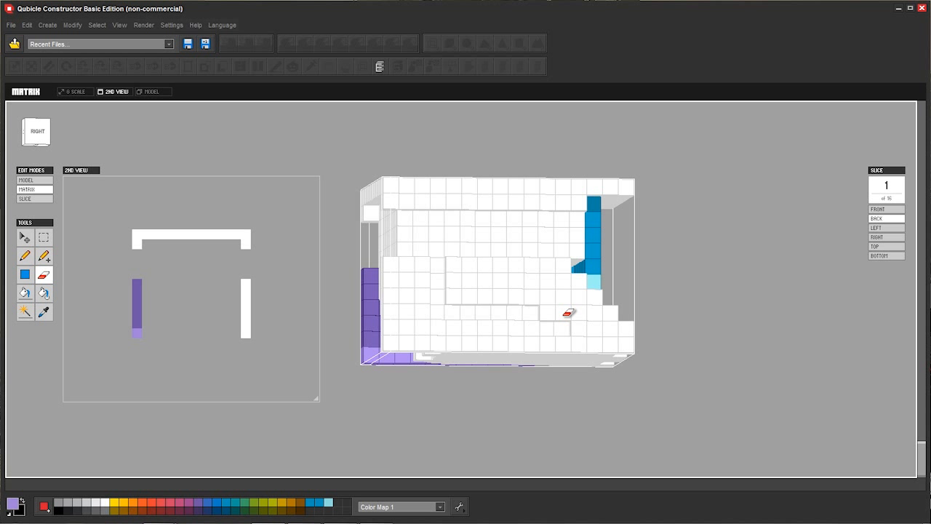
{"action": "left_click", "coordinate": [568, 312]}
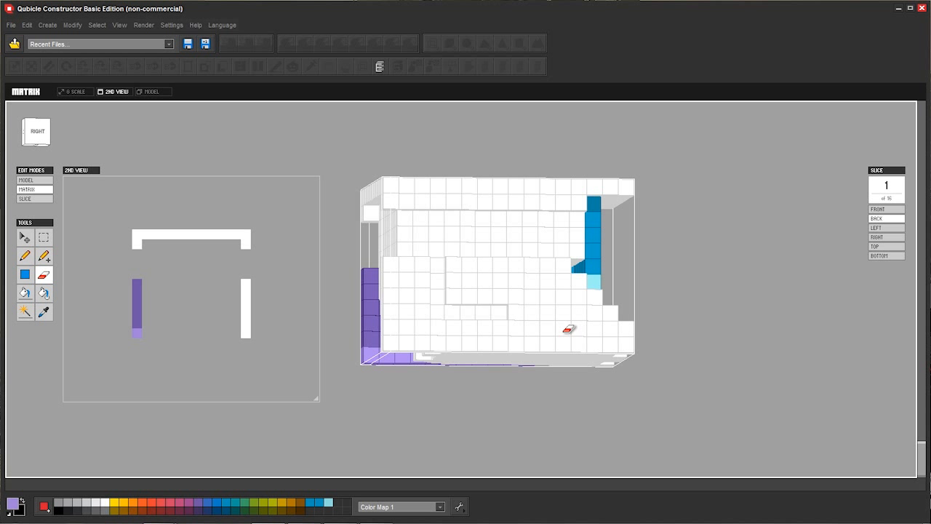
{"action": "mouse_move", "coordinate": [568, 328]}
{"action": "left_mouse_down"}
{"action": "mouse_move", "coordinate": [566, 316]}
{"action": "mouse_move", "coordinate": [522, 312]}
{"action": "left_mouse_up"}
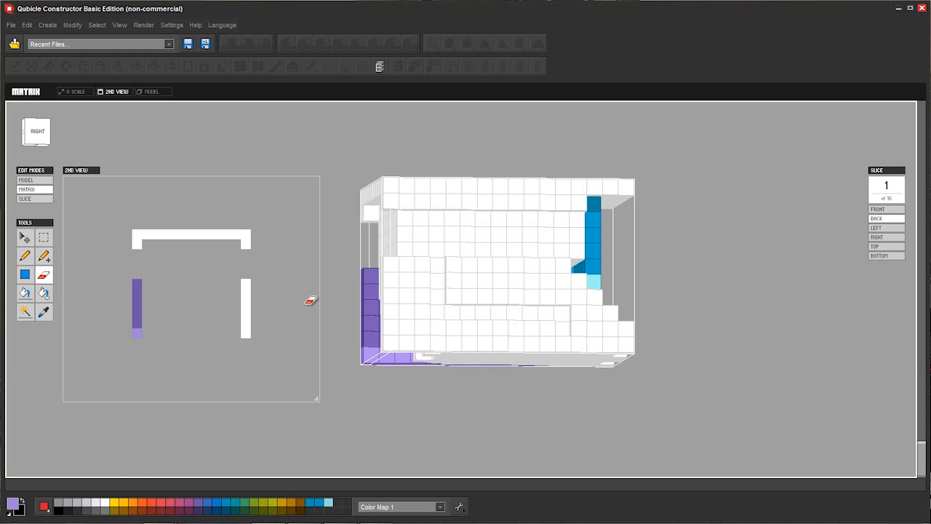
Sample the dark purple from the left corner block and paint the right side's raised rear block with it, leaving the lowest row white
{"action": "right_click_drag", "start_coordinate": [422, 297], "coordinate": [599, 316]}
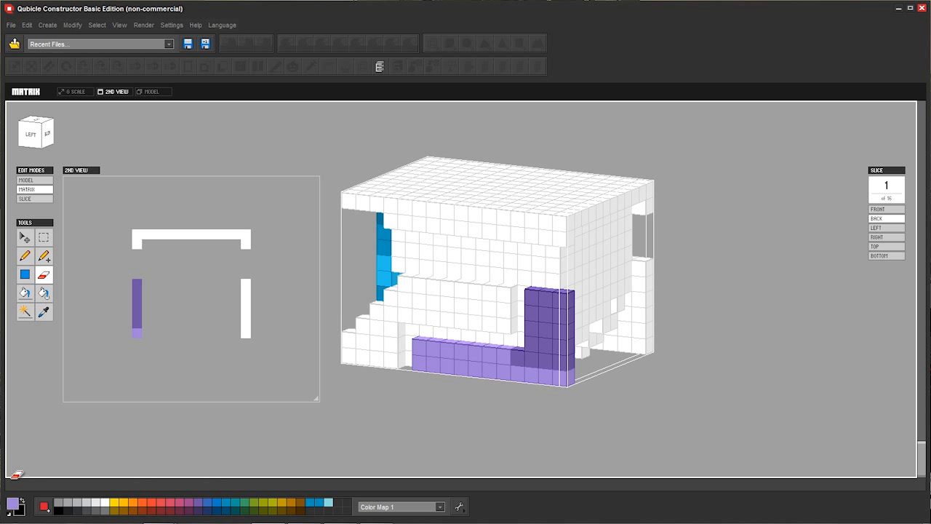
{"action": "left_click", "coordinate": [44, 314]}
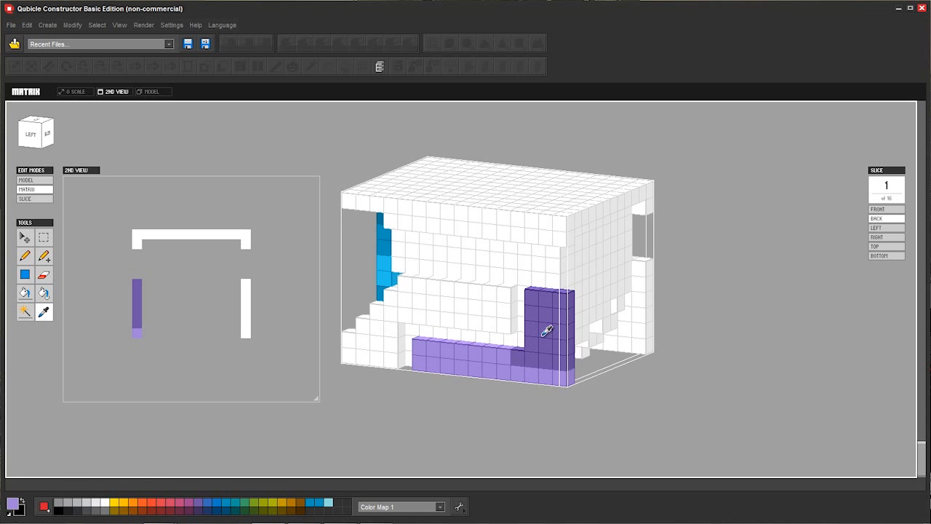
{"action": "right_click_drag", "start_coordinate": [587, 310], "coordinate": [422, 247]}
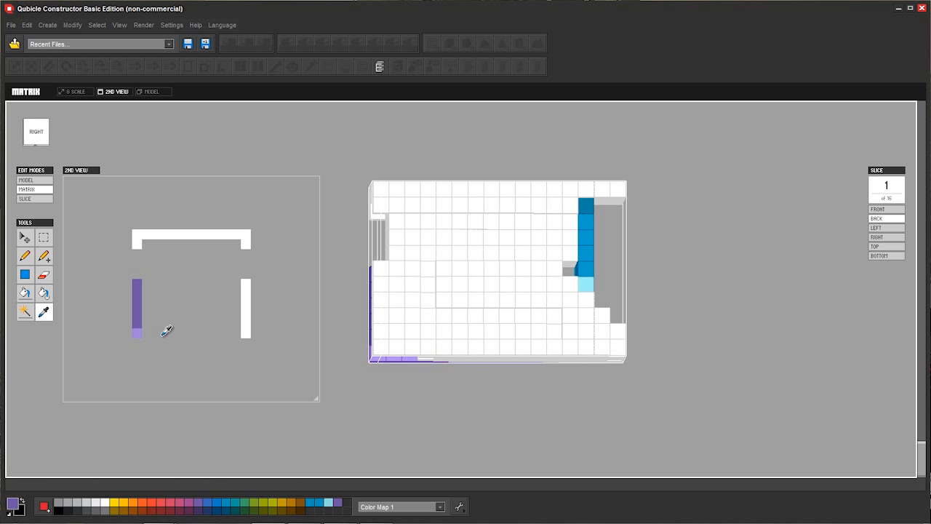
{"action": "left_click", "coordinate": [32, 257]}
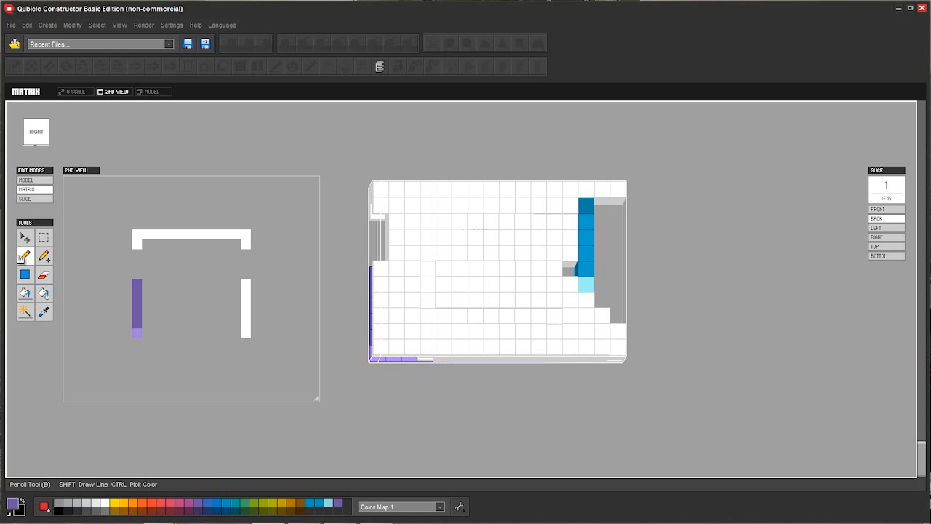
{"action": "right_click_drag", "start_coordinate": [343, 281], "coordinate": [399, 289]}
{"action": "left_click_drag", "start_coordinate": [435, 335], "coordinate": [401, 339]}
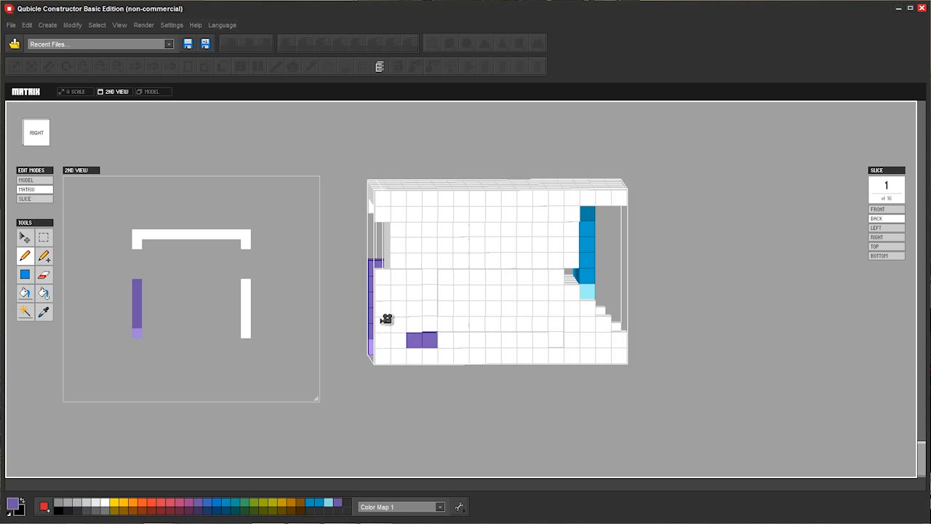
{"action": "left_click", "coordinate": [392, 339]}
{"action": "left_click", "coordinate": [387, 339]}
{"action": "left_click", "coordinate": [386, 320]}
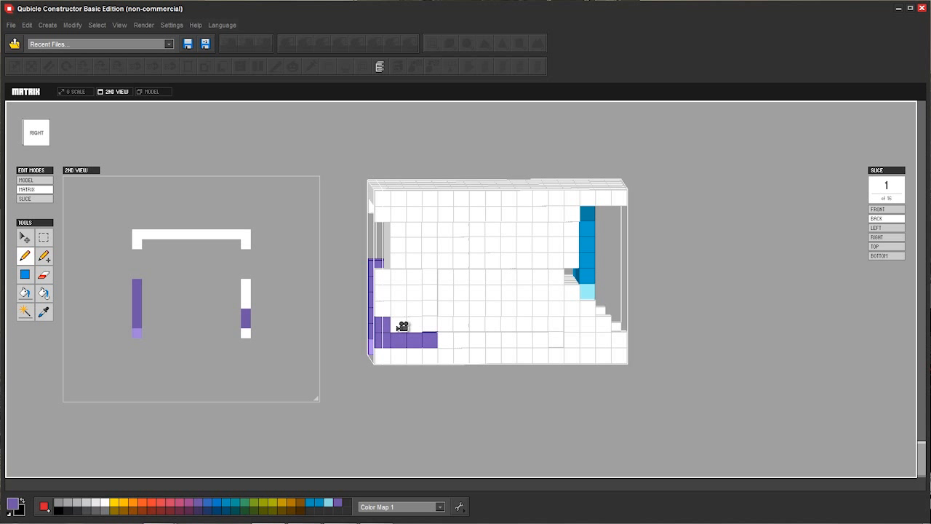
{"action": "mouse_move", "coordinate": [398, 324]}
{"action": "left_mouse_down"}
{"action": "mouse_move", "coordinate": [414, 305]}
{"action": "mouse_move", "coordinate": [389, 307]}
{"action": "mouse_move", "coordinate": [427, 343]}
{"action": "left_mouse_up"}
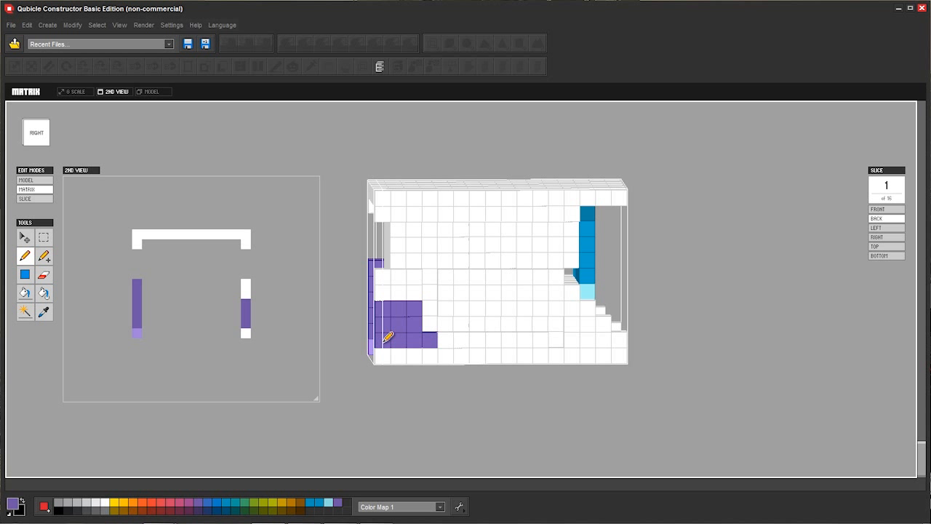
{"action": "left_click_drag", "start_coordinate": [390, 276], "coordinate": [394, 299]}
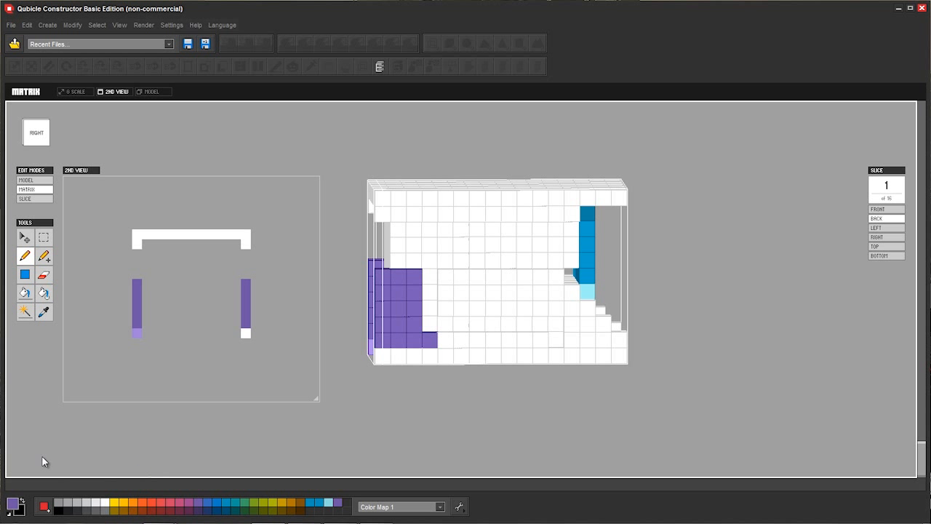
Sample the light purple from the left side and paint the raised bottom strip on the right side with it, including the rear corner's lowest row
{"action": "left_click", "coordinate": [44, 312]}
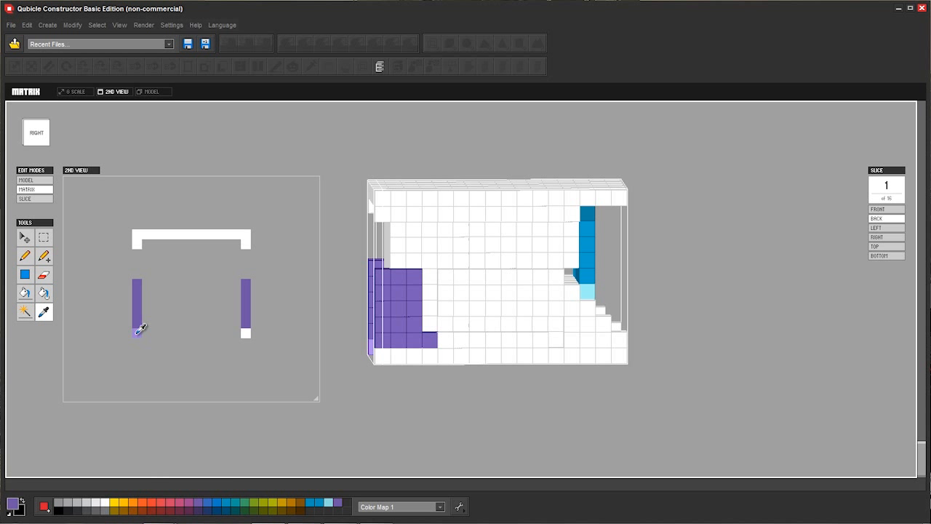
{"action": "right_click_drag", "start_coordinate": [407, 264], "coordinate": [522, 274]}
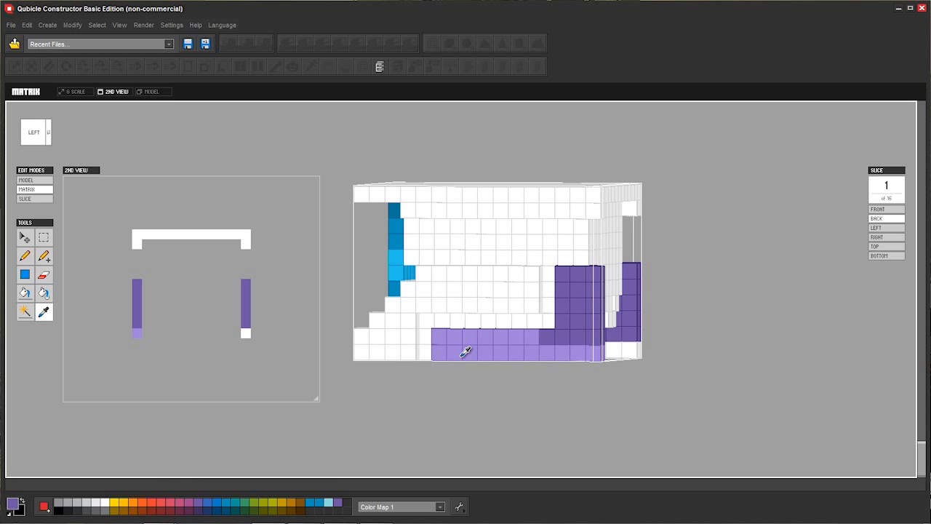
{"action": "right_click_drag", "start_coordinate": [634, 315], "coordinate": [436, 303]}
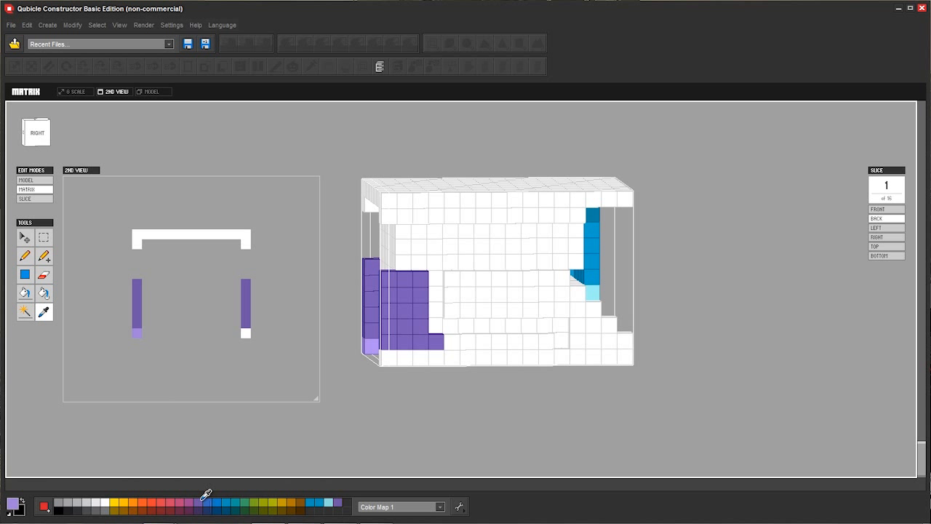
{"action": "left_click", "coordinate": [25, 256]}
{"action": "left_click", "coordinate": [456, 345]}
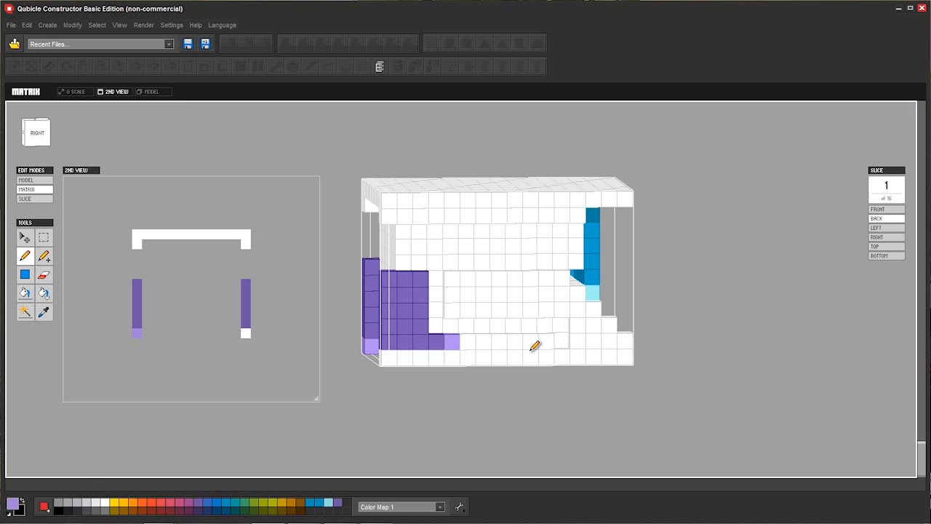
{"action": "left_click", "coordinate": [544, 345]}
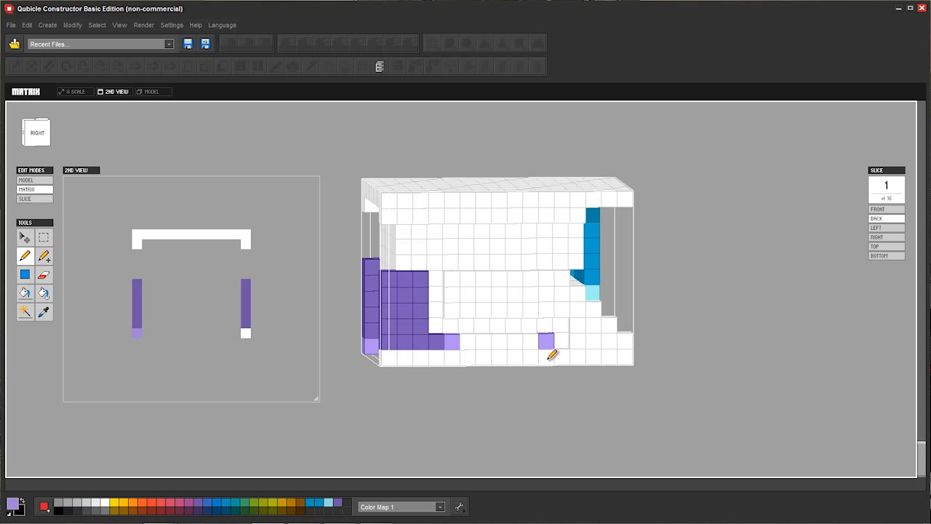
{"action": "left_click", "coordinate": [548, 358]}
{"action": "mouse_move", "coordinate": [550, 308]}
{"action": "right_mouse_down"}
{"action": "mouse_move", "coordinate": [511, 297]}
{"action": "mouse_move", "coordinate": [582, 333]}
{"action": "right_mouse_up"}
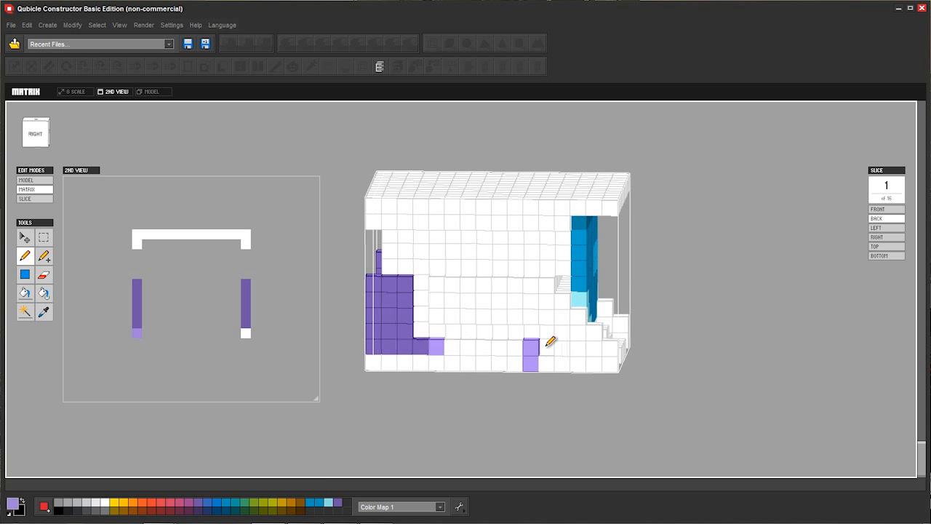
{"action": "left_click_drag", "start_coordinate": [524, 344], "coordinate": [448, 345]}
{"action": "left_click_drag", "start_coordinate": [515, 362], "coordinate": [379, 359]}
Erase the leftover white voxel at the front end of the light purple strip on the right side
{"action": "right_click_drag", "start_coordinate": [379, 359], "coordinate": [453, 297]}
{"action": "key", "text": "e"}
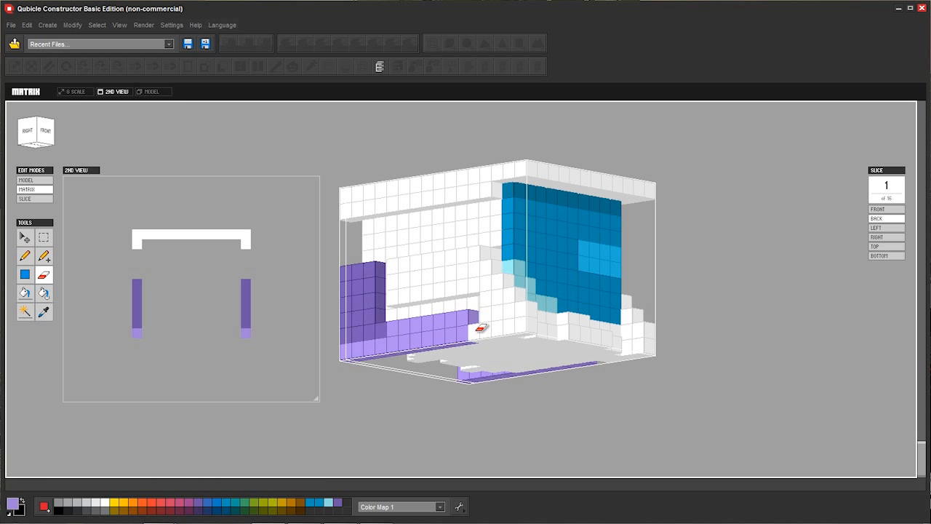
{"action": "mouse_move", "coordinate": [477, 327]}
{"action": "right_mouse_down"}
{"action": "mouse_move", "coordinate": [489, 293]}
{"action": "mouse_move", "coordinate": [447, 297]}
{"action": "mouse_move", "coordinate": [426, 255]}
{"action": "mouse_move", "coordinate": [439, 279]}
{"action": "right_mouse_up"}
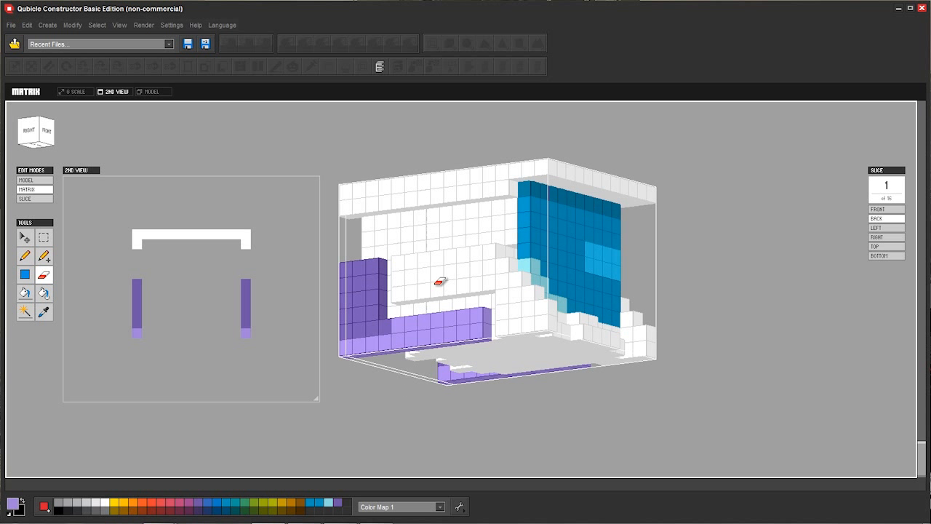
Set the drawing colour to orange-red and paint the left side's stepped front edge and the top row of the band behind it
{"action": "mouse_move", "coordinate": [354, 282]}
{"action": "right_mouse_down"}
{"action": "mouse_move", "coordinate": [299, 315]}
{"action": "mouse_move", "coordinate": [371, 289]}
{"action": "mouse_move", "coordinate": [344, 253]}
{"action": "mouse_move", "coordinate": [312, 289]}
{"action": "mouse_move", "coordinate": [343, 305]}
{"action": "right_mouse_up"}
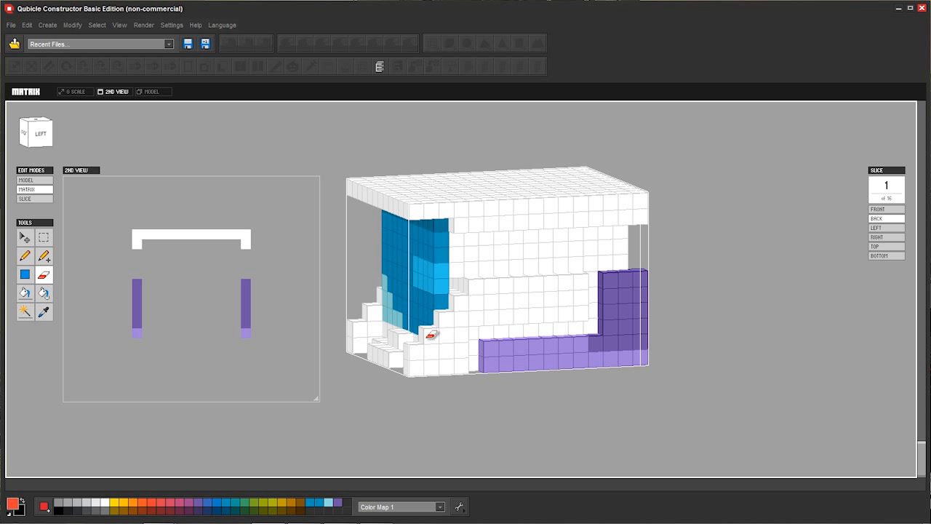
{"action": "key", "text": "ctrl+z"}
{"action": "key", "text": "ctrl+z"}
{"action": "key", "text": "b"}
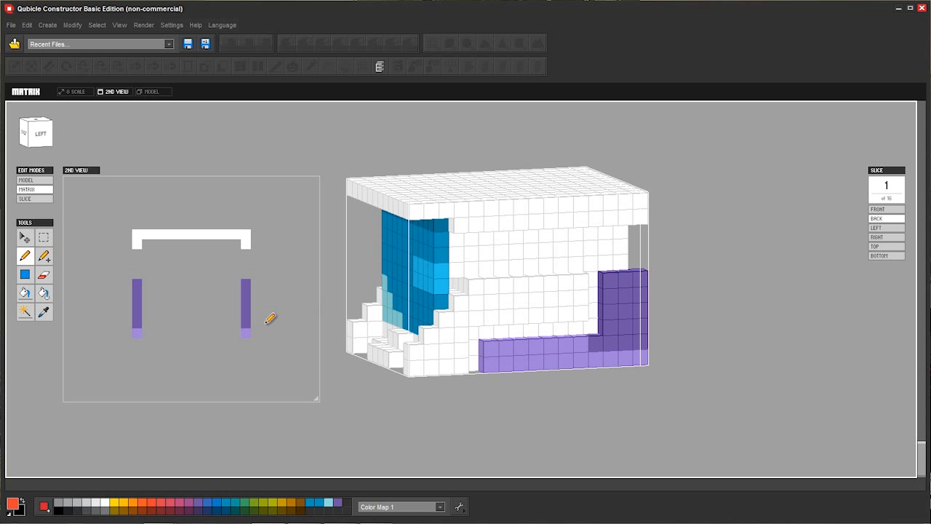
{"action": "mouse_move", "coordinate": [407, 356]}
{"action": "left_mouse_down"}
{"action": "mouse_move", "coordinate": [416, 351]}
{"action": "mouse_move", "coordinate": [412, 362]}
{"action": "mouse_move", "coordinate": [433, 333]}
{"action": "mouse_move", "coordinate": [479, 305]}
{"action": "mouse_move", "coordinate": [478, 289]}
{"action": "mouse_move", "coordinate": [461, 337]}
{"action": "mouse_move", "coordinate": [446, 339]}
{"action": "mouse_move", "coordinate": [438, 356]}
{"action": "mouse_move", "coordinate": [469, 327]}
{"action": "left_mouse_up"}
{"action": "key", "text": "ctrl+z"}
{"action": "mouse_move", "coordinate": [504, 327]}
{"action": "right_mouse_down"}
{"action": "mouse_move", "coordinate": [468, 319]}
{"action": "mouse_move", "coordinate": [480, 297]}
{"action": "mouse_move", "coordinate": [480, 312]}
{"action": "mouse_move", "coordinate": [466, 266]}
{"action": "right_mouse_up"}
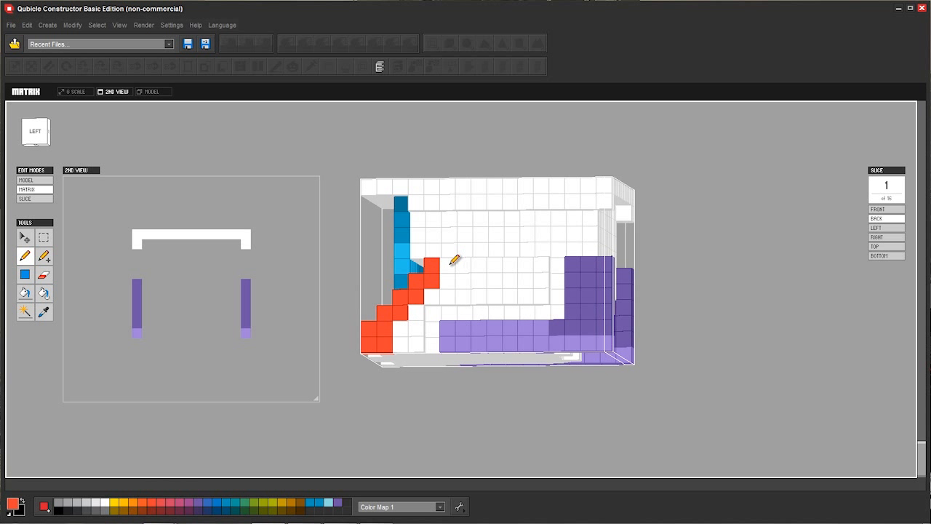
{"action": "left_click_drag", "start_coordinate": [453, 261], "coordinate": [550, 263]}
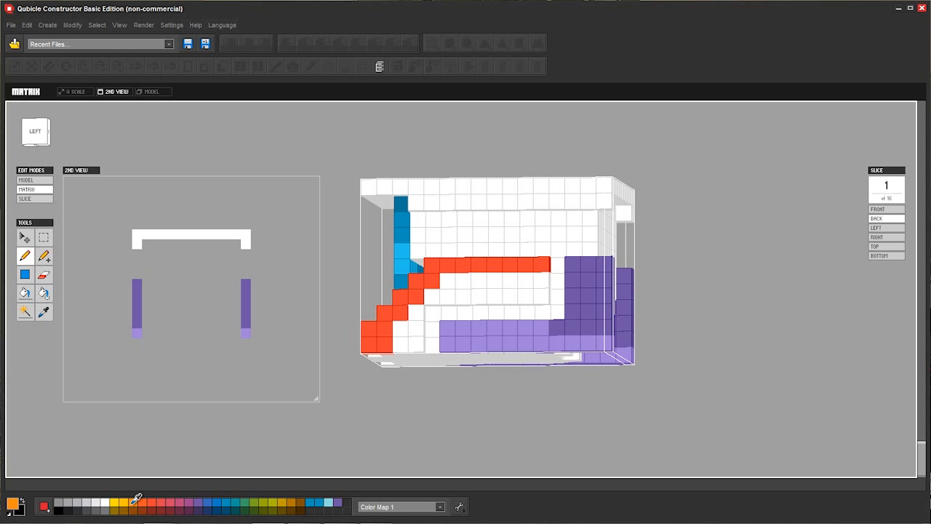
Paint the voxels below the orange-red outline on the left side's front block and middle band orange
{"action": "mouse_move", "coordinate": [425, 340]}
{"action": "left_mouse_down"}
{"action": "mouse_move", "coordinate": [402, 329]}
{"action": "mouse_move", "coordinate": [468, 286]}
{"action": "mouse_move", "coordinate": [553, 291]}
{"action": "mouse_move", "coordinate": [546, 274]}
{"action": "mouse_move", "coordinate": [485, 277]}
{"action": "left_mouse_up"}
{"action": "mouse_move", "coordinate": [489, 266]}
{"action": "right_mouse_down"}
{"action": "mouse_move", "coordinate": [561, 251]}
{"action": "mouse_move", "coordinate": [487, 243]}
{"action": "mouse_move", "coordinate": [538, 203]}
{"action": "mouse_move", "coordinate": [487, 243]}
{"action": "right_mouse_up"}
{"action": "mouse_move", "coordinate": [488, 244]}
{"action": "middle_mouse_down"}
{"action": "mouse_move", "coordinate": [540, 236]}
{"action": "mouse_move", "coordinate": [479, 257]}
{"action": "mouse_move", "coordinate": [476, 218]}
{"action": "mouse_move", "coordinate": [451, 257]}
{"action": "mouse_move", "coordinate": [529, 286]}
{"action": "mouse_move", "coordinate": [521, 253]}
{"action": "mouse_move", "coordinate": [478, 248]}
{"action": "middle_mouse_up"}
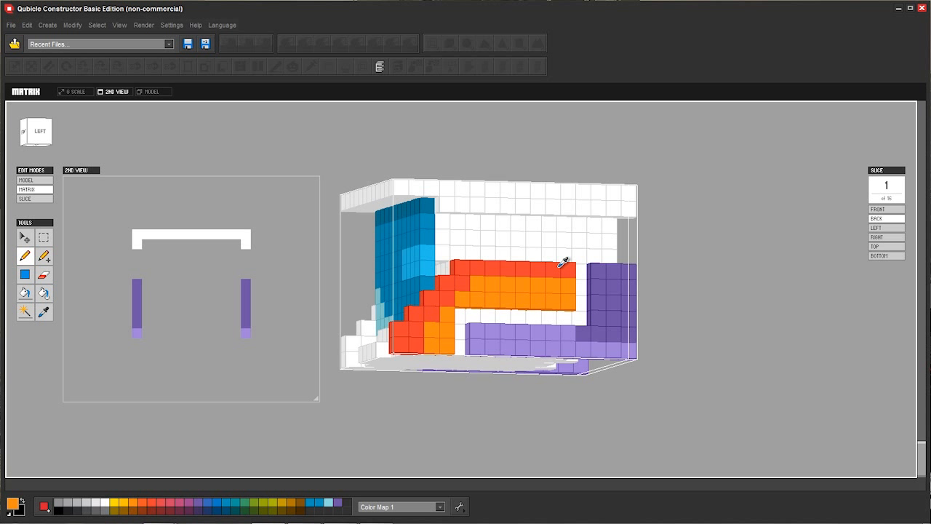
Try painting dark purple voxels over the orange-red row and orange band on the left side
{"action": "left_click", "coordinate": [621, 292], "text": "alt"}
{"action": "left_click_drag", "start_coordinate": [571, 272], "coordinate": [554, 271]}
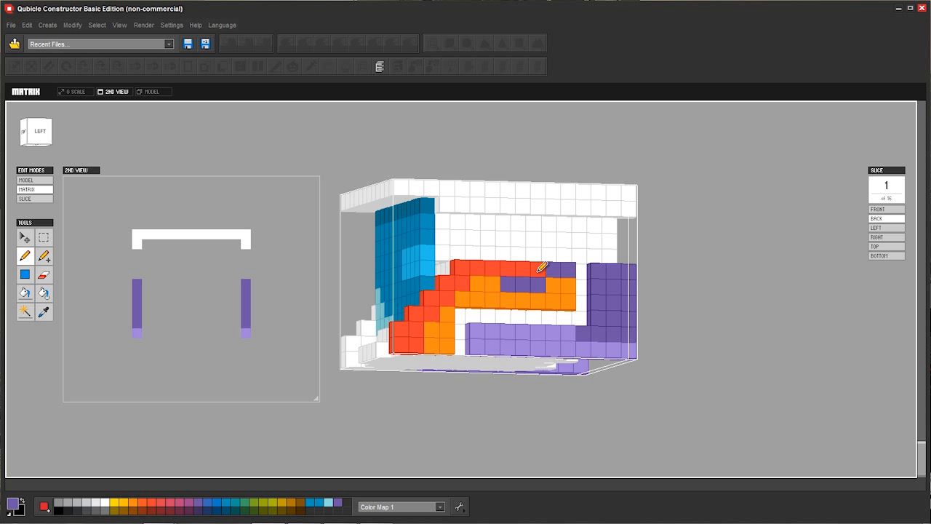
{"action": "key", "text": "ctrl+z"}
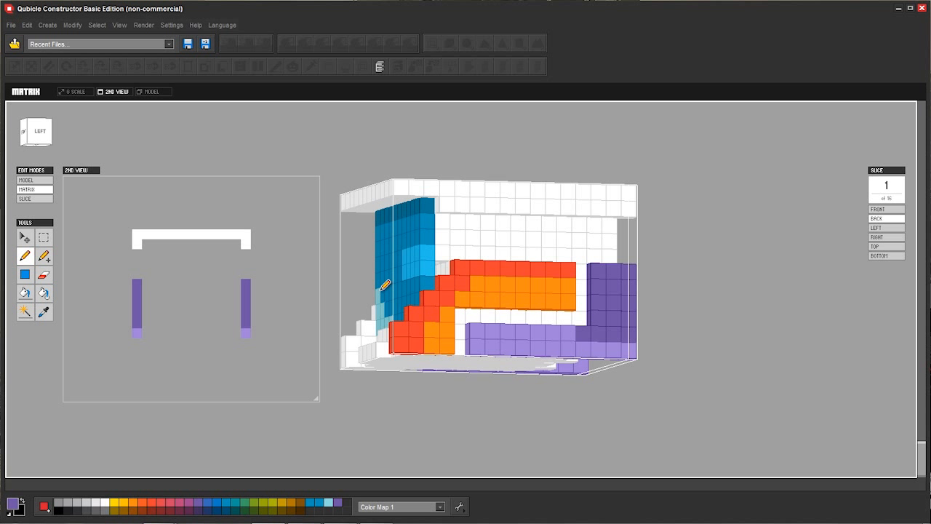
Repaint the orange-red top row and stepped front edge on the left side dark purple
{"action": "left_click", "coordinate": [466, 267]}
{"action": "mouse_move", "coordinate": [574, 268]}
{"action": "left_mouse_down"}
{"action": "mouse_move", "coordinate": [473, 268]}
{"action": "mouse_move", "coordinate": [450, 286]}
{"action": "left_mouse_up"}
{"action": "key", "text": "ctrl+z"}
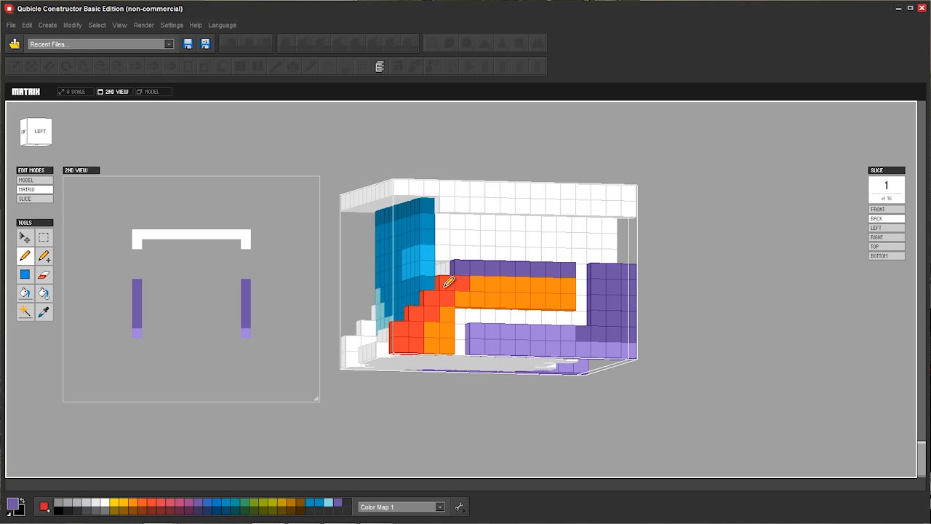
{"action": "mouse_move", "coordinate": [467, 280]}
{"action": "left_mouse_down"}
{"action": "mouse_move", "coordinate": [416, 328]}
{"action": "mouse_move", "coordinate": [401, 329]}
{"action": "mouse_move", "coordinate": [419, 339]}
{"action": "left_mouse_up"}
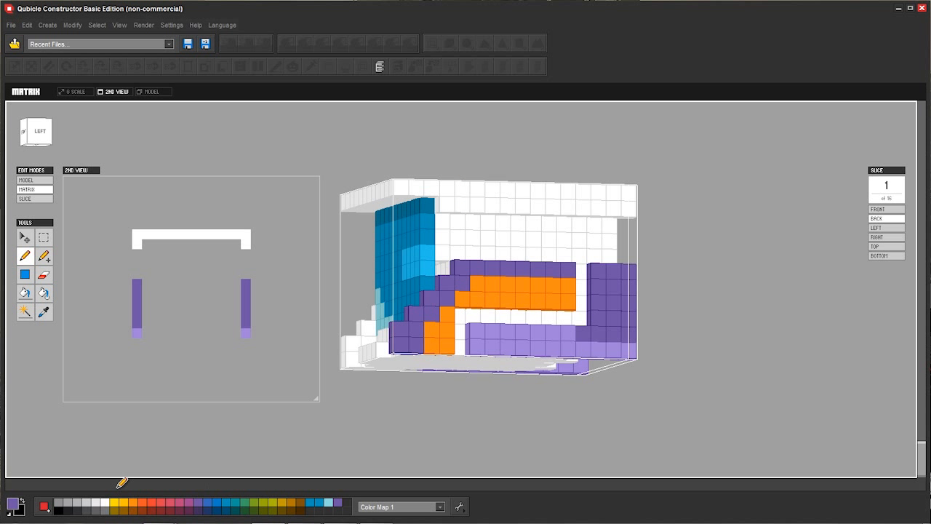
Mix a light pinkish-lilac drawing colour and repaint the orange band and front block on the left side with it
{"action": "left_click", "coordinate": [15, 503]}
{"action": "mouse_move", "coordinate": [469, 264]}
{"action": "left_mouse_down"}
{"action": "mouse_move", "coordinate": [401, 255]}
{"action": "mouse_move", "coordinate": [400, 287]}
{"action": "mouse_move", "coordinate": [406, 249]}
{"action": "left_mouse_up"}
{"action": "left_click", "coordinate": [515, 332]}
{"action": "left_click_drag", "start_coordinate": [514, 333], "coordinate": [514, 344]}
{"action": "left_click", "coordinate": [452, 397]}
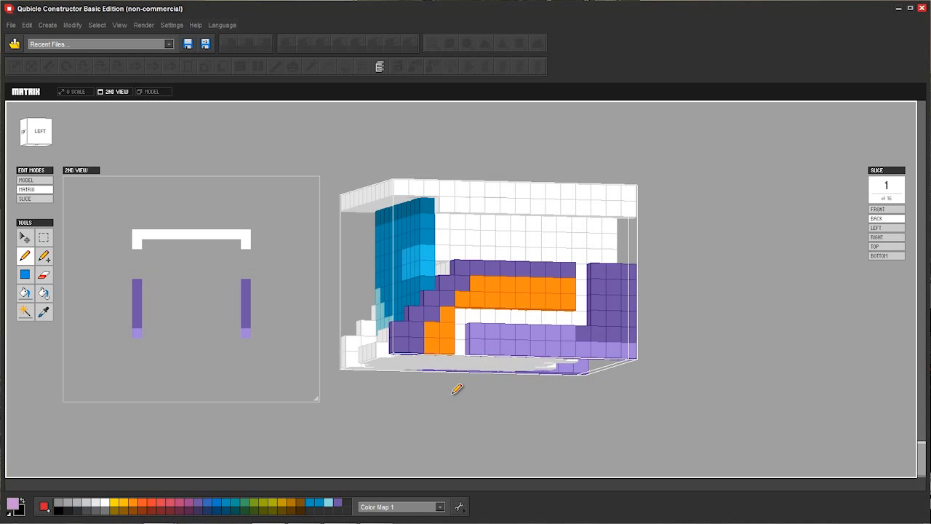
{"action": "left_click", "coordinate": [568, 285]}
{"action": "mouse_move", "coordinate": [567, 302]}
{"action": "left_mouse_down"}
{"action": "mouse_move", "coordinate": [555, 285]}
{"action": "mouse_move", "coordinate": [478, 300]}
{"action": "mouse_move", "coordinate": [484, 280]}
{"action": "mouse_move", "coordinate": [450, 326]}
{"action": "mouse_move", "coordinate": [453, 339]}
{"action": "left_mouse_up"}
Pick up the dark purple from the model and paint the right side's stepped front edge and the band's top row
{"action": "mouse_move", "coordinate": [409, 308]}
{"action": "right_mouse_down"}
{"action": "mouse_move", "coordinate": [579, 327]}
{"action": "mouse_move", "coordinate": [611, 303]}
{"action": "mouse_move", "coordinate": [588, 316]}
{"action": "mouse_move", "coordinate": [442, 301]}
{"action": "right_mouse_up"}
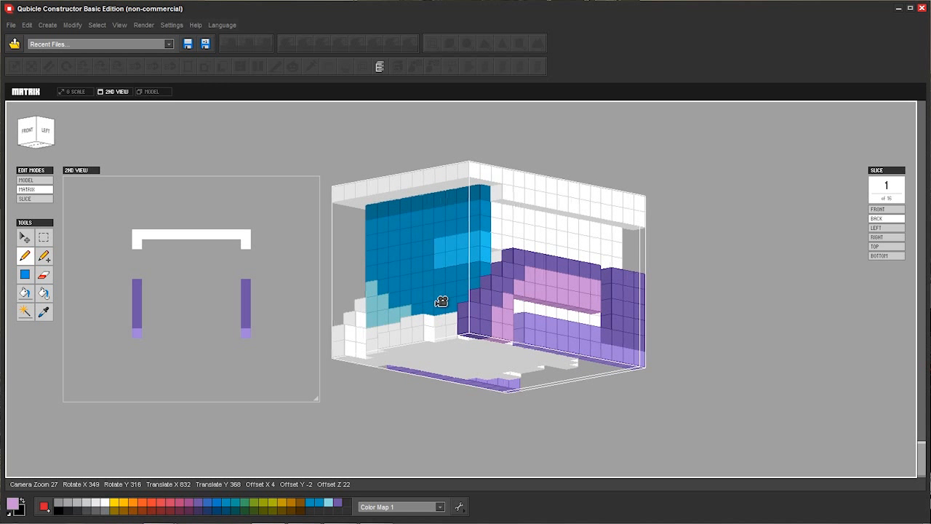
{"action": "left_click", "coordinate": [492, 290], "text": "alt"}
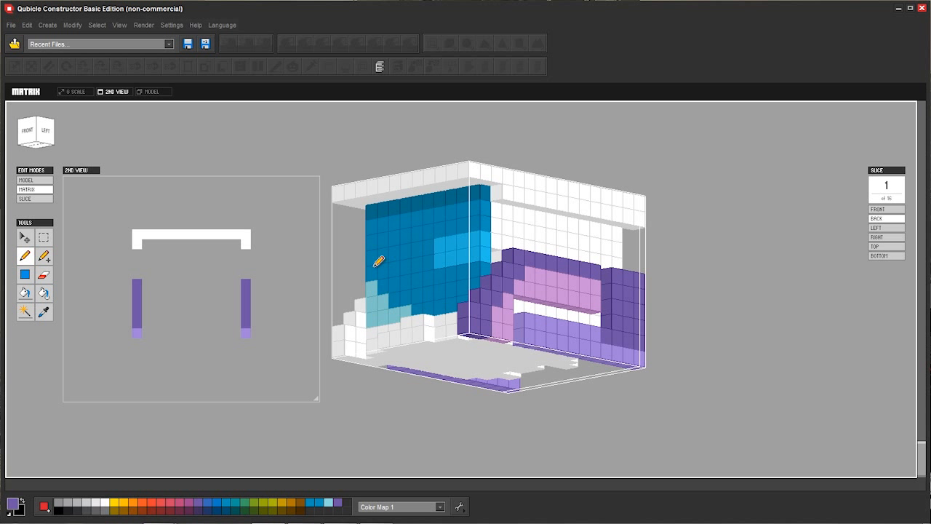
{"action": "middle_click_drag", "start_coordinate": [379, 262], "coordinate": [399, 280]}
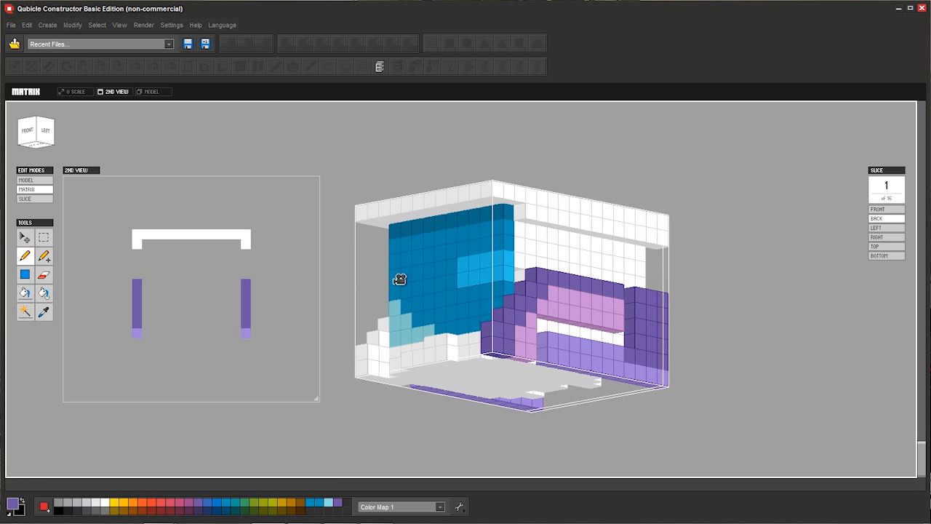
{"action": "right_click_drag", "start_coordinate": [399, 279], "coordinate": [552, 296]}
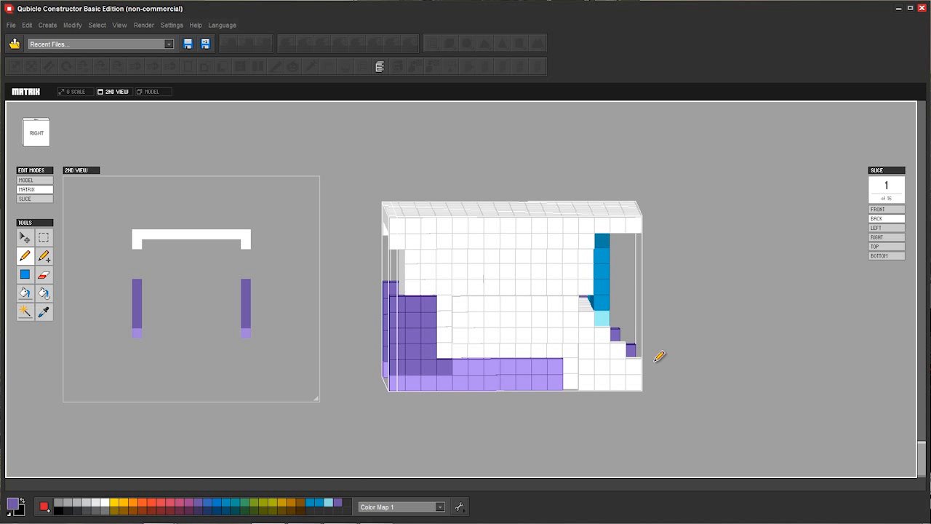
{"action": "mouse_move", "coordinate": [606, 321]}
{"action": "right_mouse_down"}
{"action": "mouse_move", "coordinate": [499, 289]}
{"action": "mouse_move", "coordinate": [441, 298]}
{"action": "mouse_move", "coordinate": [590, 321]}
{"action": "mouse_move", "coordinate": [613, 381]}
{"action": "right_mouse_up"}
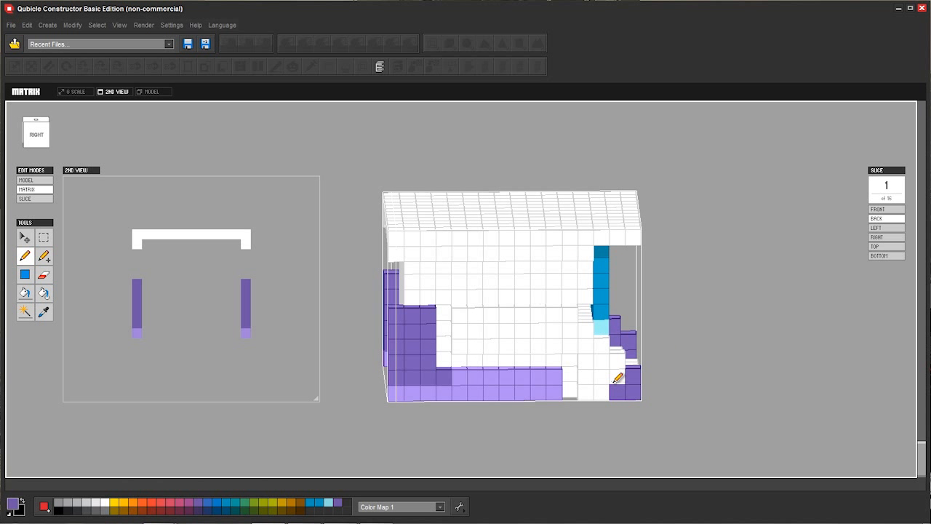
{"action": "mouse_move", "coordinate": [619, 356]}
{"action": "left_mouse_down"}
{"action": "mouse_move", "coordinate": [569, 326]}
{"action": "mouse_move", "coordinate": [573, 311]}
{"action": "mouse_move", "coordinate": [555, 306]}
{"action": "left_mouse_up"}
{"action": "left_click_drag", "start_coordinate": [464, 307], "coordinate": [553, 311]}
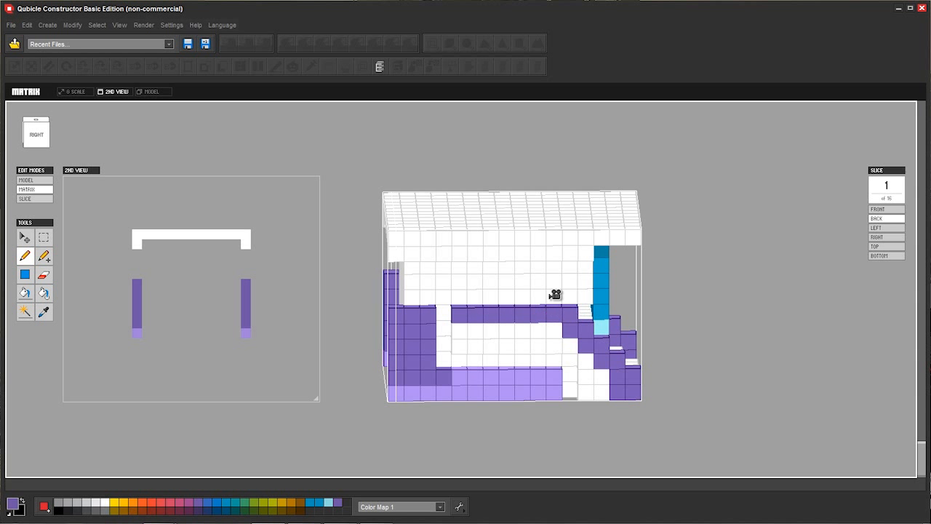
Pick up the pinkish lilac and paint the right side's band and front block beneath the dark purple outline
{"action": "mouse_move", "coordinate": [555, 295]}
{"action": "right_mouse_down"}
{"action": "mouse_move", "coordinate": [401, 266]}
{"action": "mouse_move", "coordinate": [497, 276]}
{"action": "mouse_move", "coordinate": [459, 278]}
{"action": "mouse_move", "coordinate": [580, 324]}
{"action": "right_mouse_up"}
{"action": "left_click", "coordinate": [543, 302], "text": "alt"}
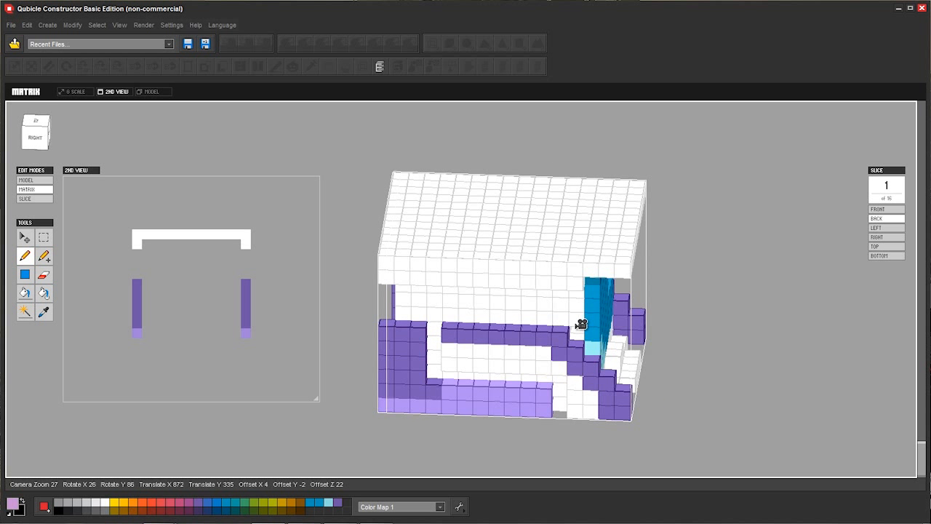
{"action": "left_click", "coordinate": [449, 356]}
{"action": "mouse_move", "coordinate": [454, 362]}
{"action": "left_mouse_down"}
{"action": "mouse_move", "coordinate": [481, 342]}
{"action": "mouse_move", "coordinate": [487, 360]}
{"action": "mouse_move", "coordinate": [547, 354]}
{"action": "mouse_move", "coordinate": [578, 380]}
{"action": "mouse_move", "coordinate": [582, 412]}
{"action": "mouse_move", "coordinate": [588, 392]}
{"action": "left_mouse_up"}
Set the drawing colour to light grey and paint the front faces of the two raised centre voxels below the blue face
{"action": "mouse_move", "coordinate": [590, 305]}
{"action": "right_mouse_down"}
{"action": "mouse_move", "coordinate": [411, 266]}
{"action": "mouse_move", "coordinate": [528, 241]}
{"action": "mouse_move", "coordinate": [563, 307]}
{"action": "mouse_move", "coordinate": [520, 260]}
{"action": "mouse_move", "coordinate": [498, 319]}
{"action": "mouse_move", "coordinate": [529, 317]}
{"action": "right_mouse_up"}
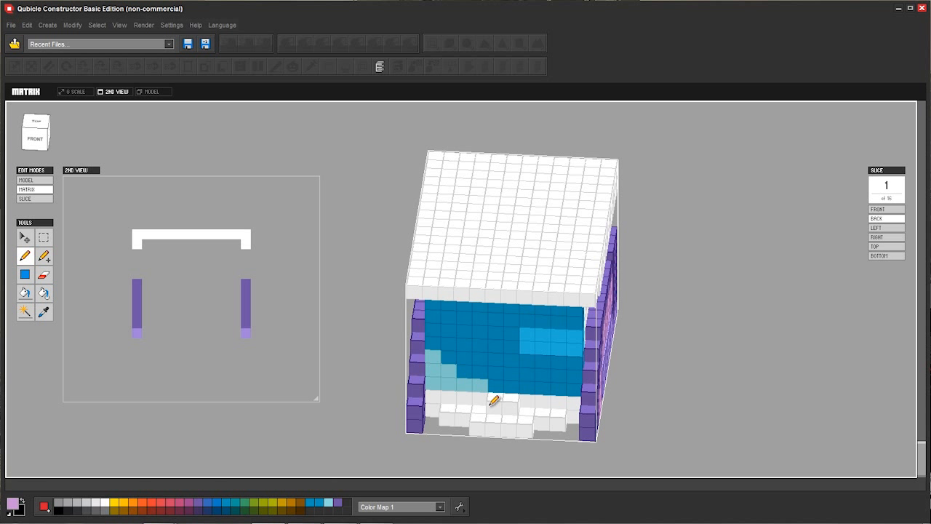
{"action": "left_click", "coordinate": [89, 502]}
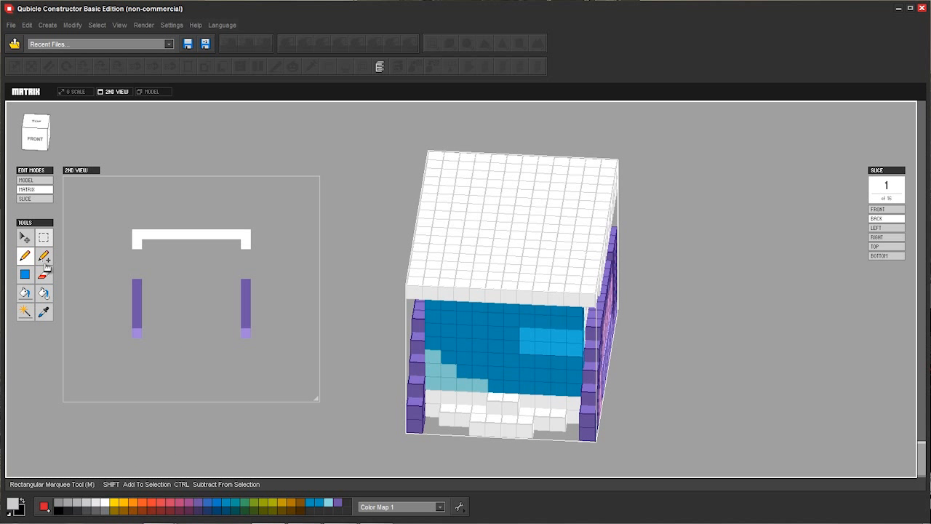
{"action": "left_click", "coordinate": [496, 405]}
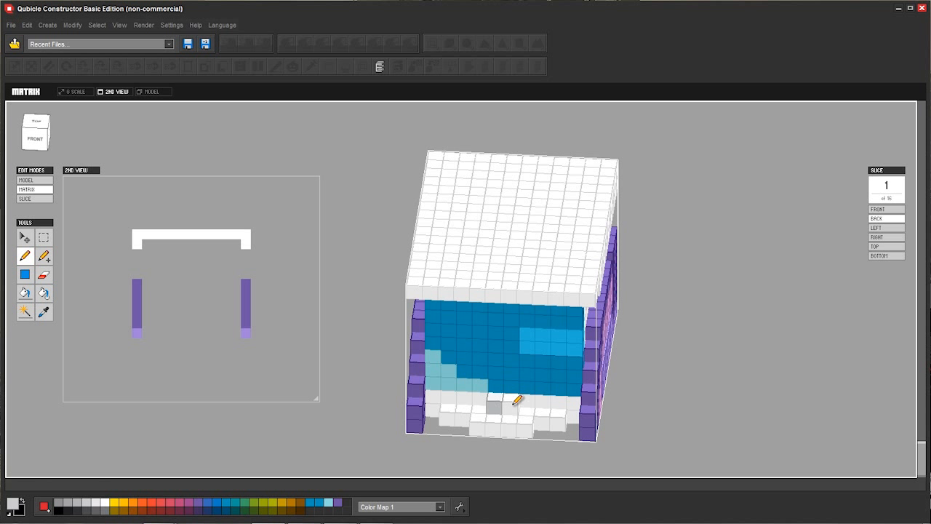
{"action": "left_click", "coordinate": [512, 407]}
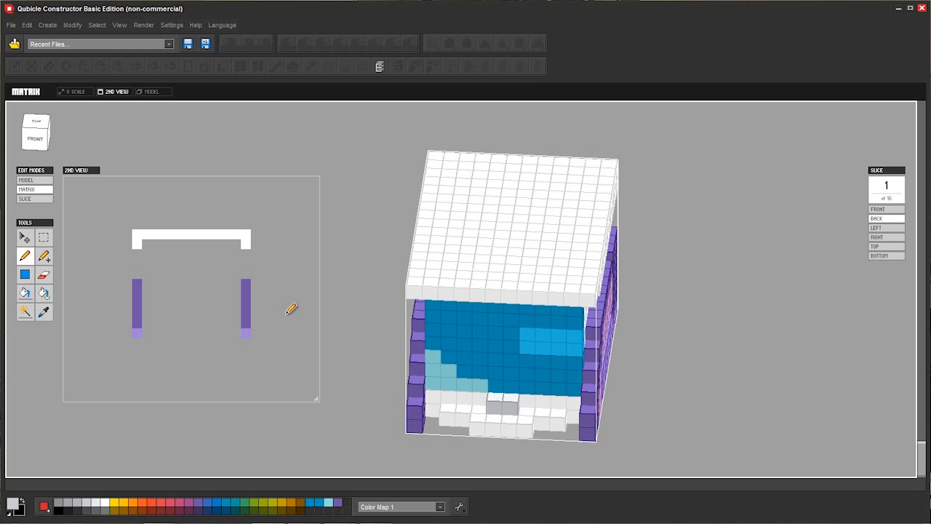
Set the drawing colour to medium grey and paint the stepped row of protruding chin voxels along the front's lower edge
{"action": "left_click", "coordinate": [58, 501]}
{"action": "left_click", "coordinate": [447, 418]}
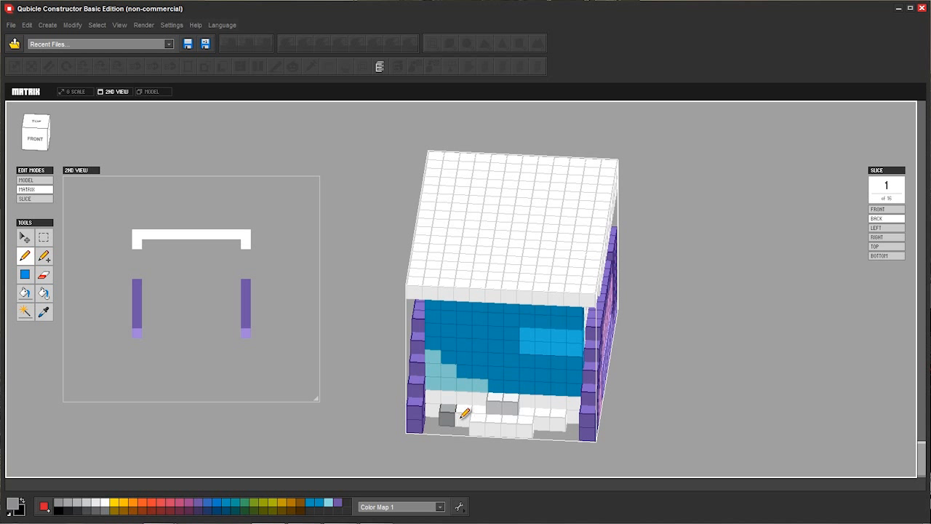
{"action": "left_click", "coordinate": [462, 417]}
{"action": "left_click", "coordinate": [480, 420]}
{"action": "left_click", "coordinate": [492, 424]}
{"action": "left_click", "coordinate": [507, 426]}
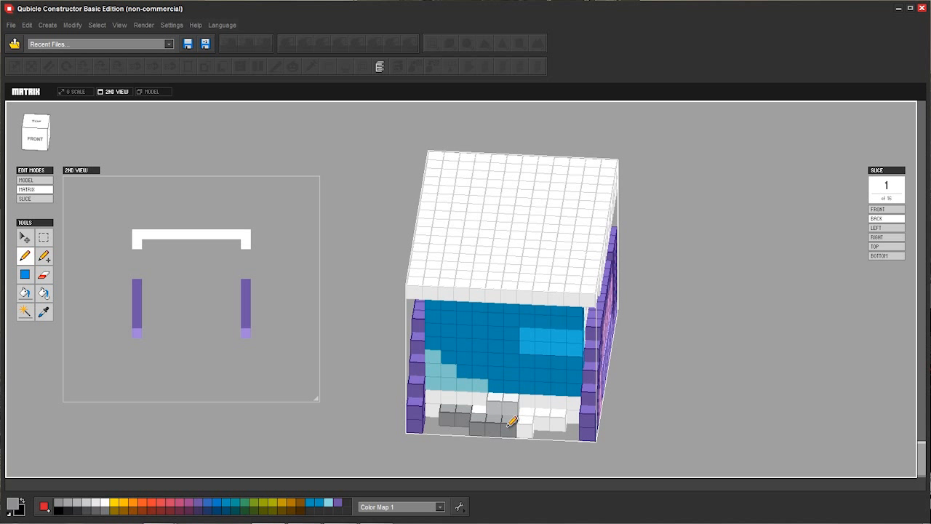
{"action": "left_click", "coordinate": [523, 426]}
{"action": "left_click", "coordinate": [530, 413]}
{"action": "left_click", "coordinate": [542, 419]}
{"action": "left_click", "coordinate": [560, 417]}
Pick up the light grey and paint the remaining white front voxels between the blue face and the chin
{"action": "mouse_move", "coordinate": [560, 416]}
{"action": "right_mouse_down"}
{"action": "mouse_move", "coordinate": [526, 328]}
{"action": "mouse_move", "coordinate": [536, 305]}
{"action": "mouse_move", "coordinate": [545, 308]}
{"action": "mouse_move", "coordinate": [502, 324]}
{"action": "right_mouse_up"}
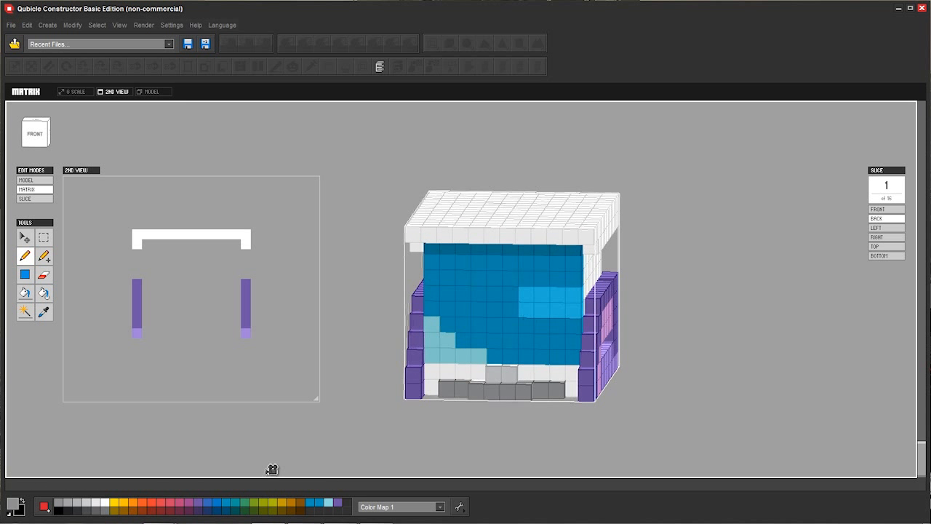
{"action": "left_click", "coordinate": [500, 375], "text": "alt"}
{"action": "left_click", "coordinate": [541, 375]}
{"action": "left_click", "coordinate": [526, 375]}
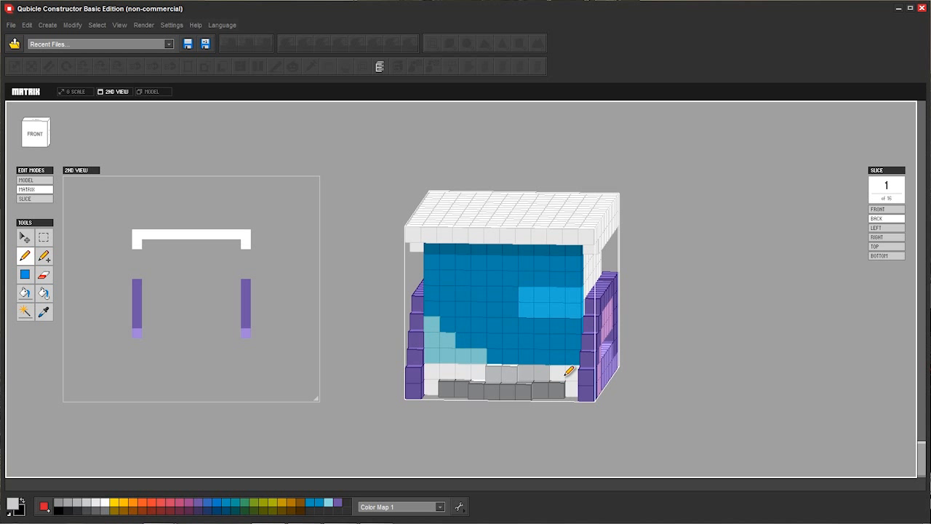
{"action": "mouse_move", "coordinate": [482, 364]}
{"action": "left_mouse_down"}
{"action": "mouse_move", "coordinate": [443, 370]}
{"action": "mouse_move", "coordinate": [429, 389]}
{"action": "left_mouse_up"}
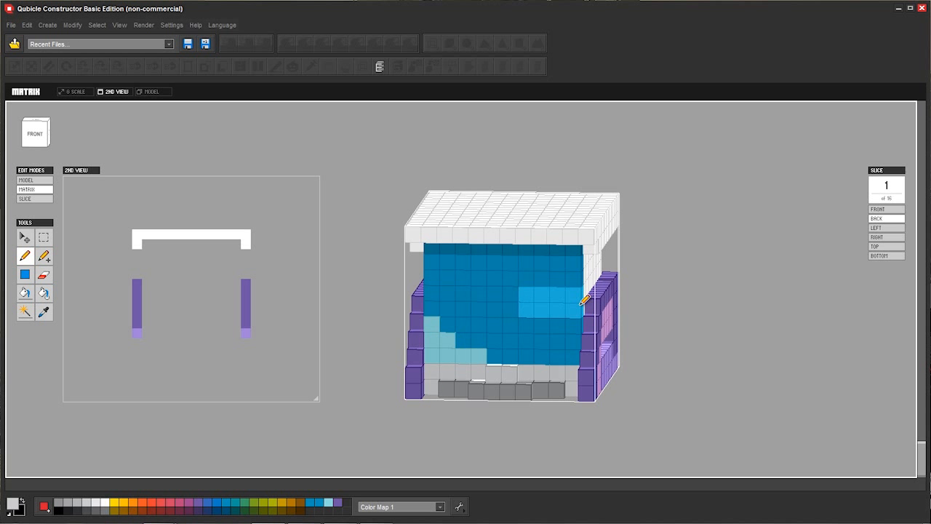
Pick up the dark purple of the left side's back block as the drawing colour
{"action": "right_click_drag", "start_coordinate": [571, 291], "coordinate": [473, 273]}
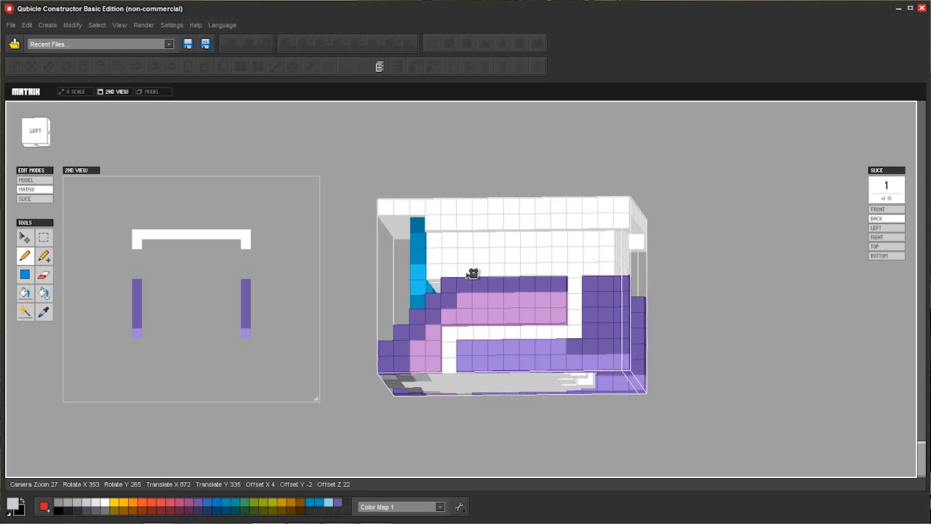
{"action": "mouse_move", "coordinate": [359, 207]}
{"action": "right_mouse_down"}
{"action": "mouse_move", "coordinate": [337, 252]}
{"action": "mouse_move", "coordinate": [545, 264]}
{"action": "mouse_move", "coordinate": [348, 280]}
{"action": "right_mouse_up"}
{"action": "left_click", "coordinate": [626, 346], "text": "alt"}
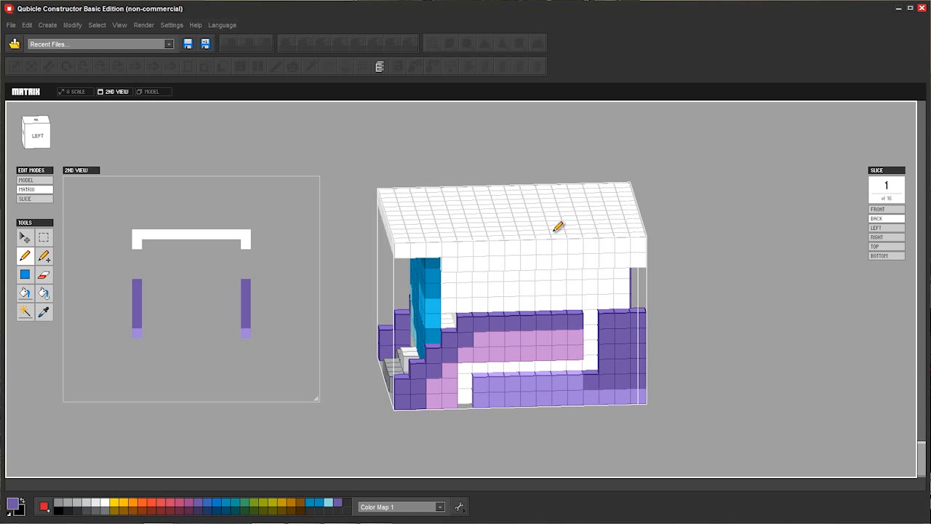
{"action": "left_click", "coordinate": [401, 248]}
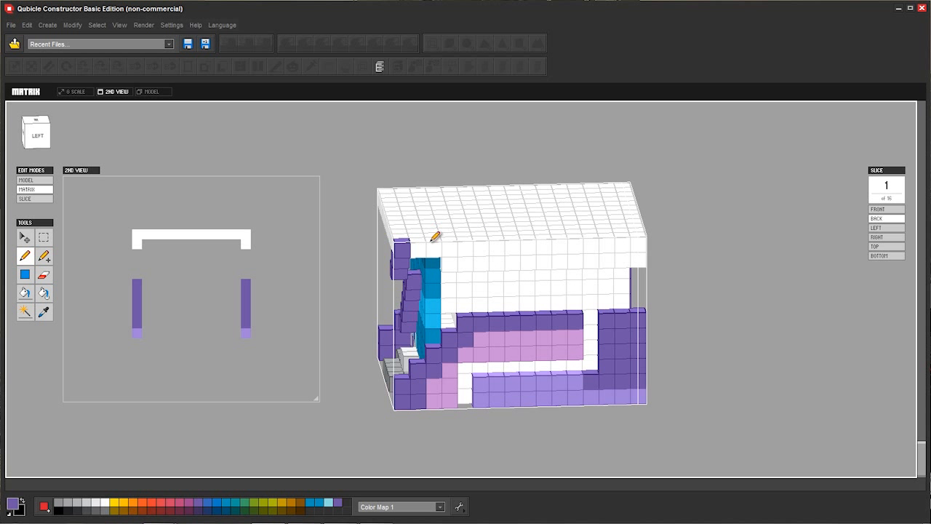
{"action": "key", "text": "ctrl+z"}
{"action": "right_click_drag", "start_coordinate": [422, 214], "coordinate": [492, 240]}
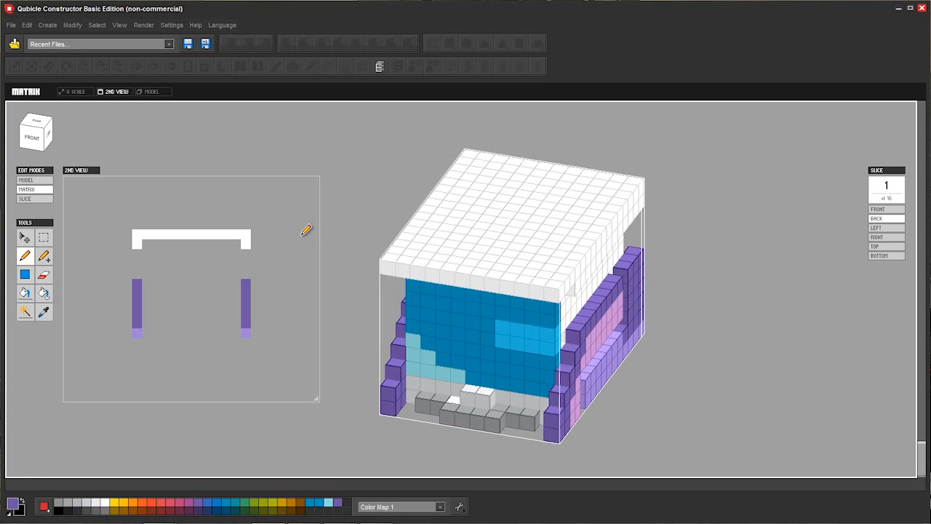
{"action": "left_click", "coordinate": [398, 256]}
{"action": "left_click", "coordinate": [635, 182], "text": "shift"}
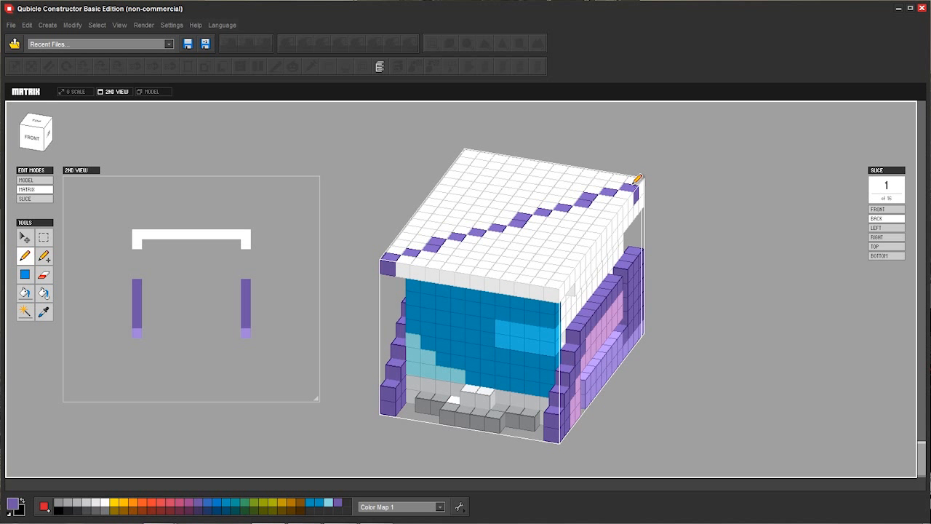
{"action": "key", "text": "ctrl+z"}
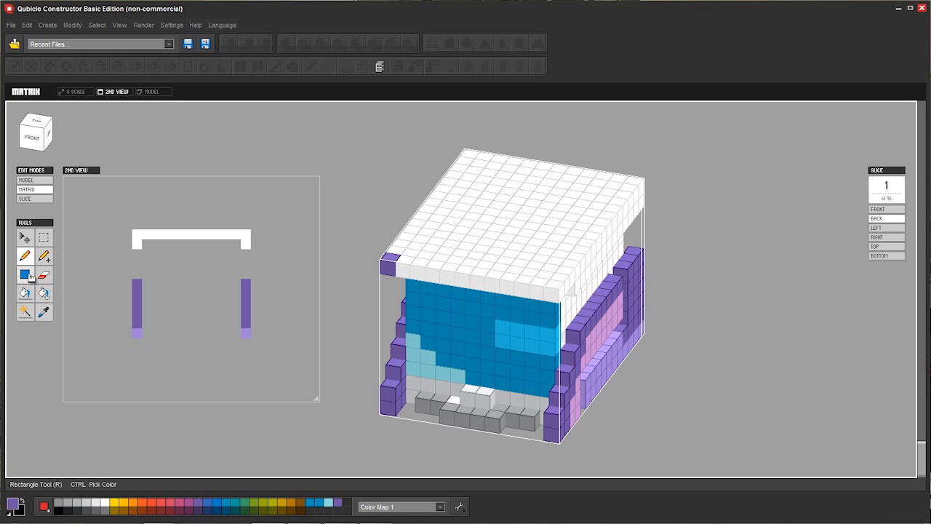
Fill the entire top slice of the roof dark purple with the Rectangle tool in slice editing mode
{"action": "left_click", "coordinate": [27, 275]}
{"action": "mouse_move", "coordinate": [390, 263]}
{"action": "left_mouse_down"}
{"action": "mouse_move", "coordinate": [478, 222]}
{"action": "mouse_move", "coordinate": [582, 202]}
{"action": "mouse_move", "coordinate": [648, 170]}
{"action": "left_mouse_up"}
{"action": "key", "text": "ctrl+z"}
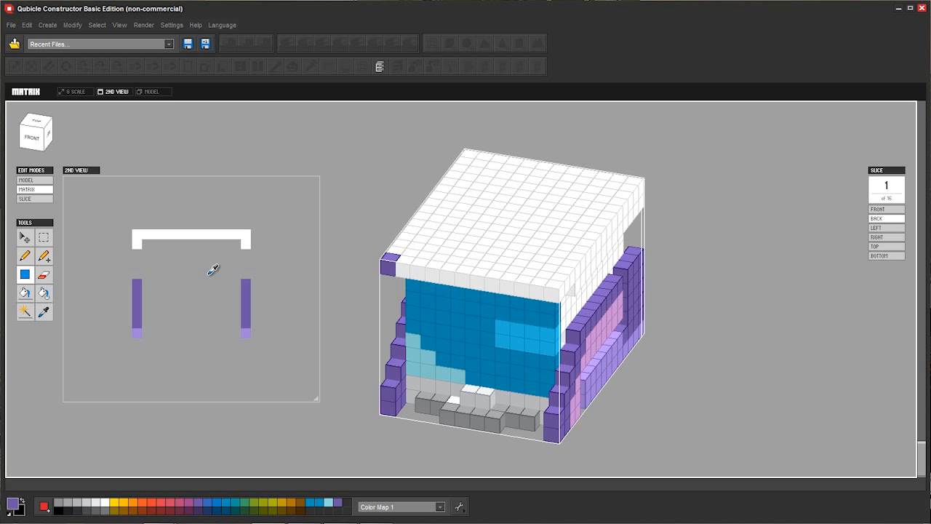
{"action": "left_click", "coordinate": [34, 198]}
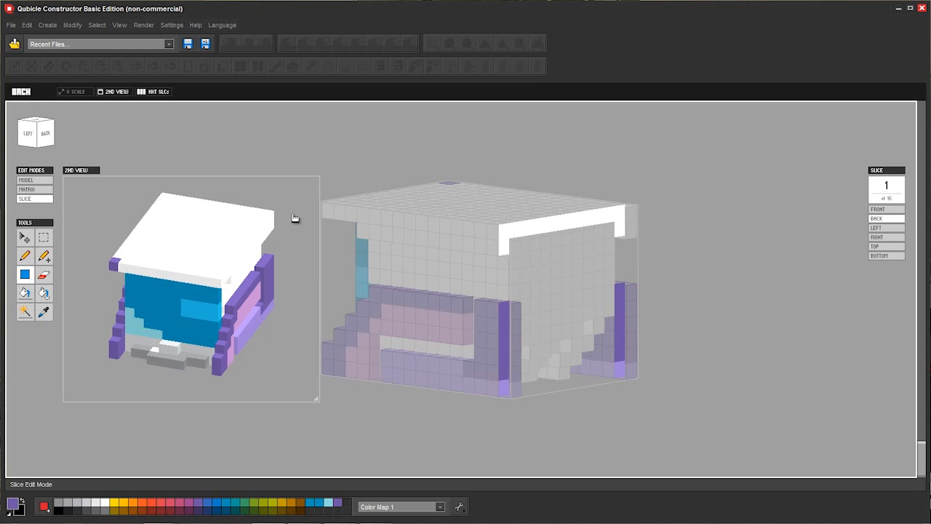
{"action": "right_click_drag", "start_coordinate": [432, 231], "coordinate": [462, 389]}
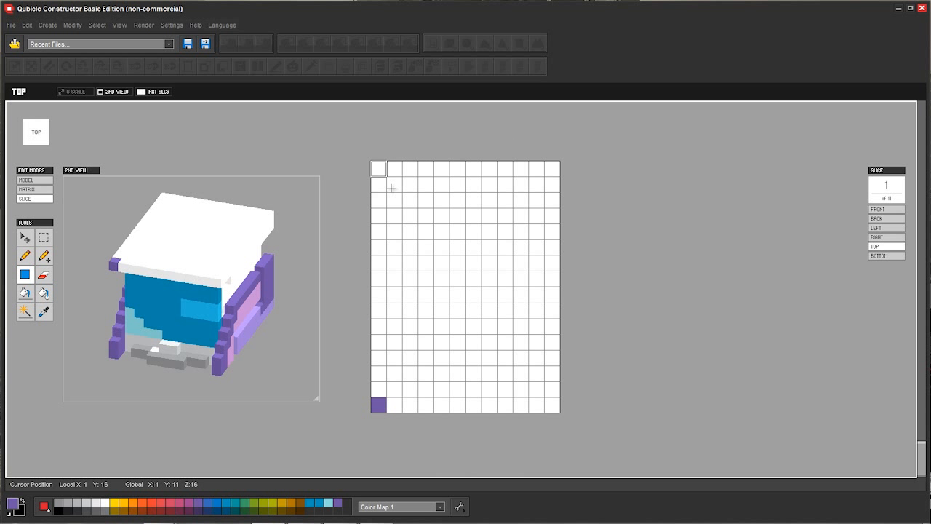
{"action": "mouse_move", "coordinate": [387, 174]}
{"action": "left_mouse_down"}
{"action": "mouse_move", "coordinate": [550, 399]}
{"action": "mouse_move", "coordinate": [539, 389]}
{"action": "left_mouse_up"}
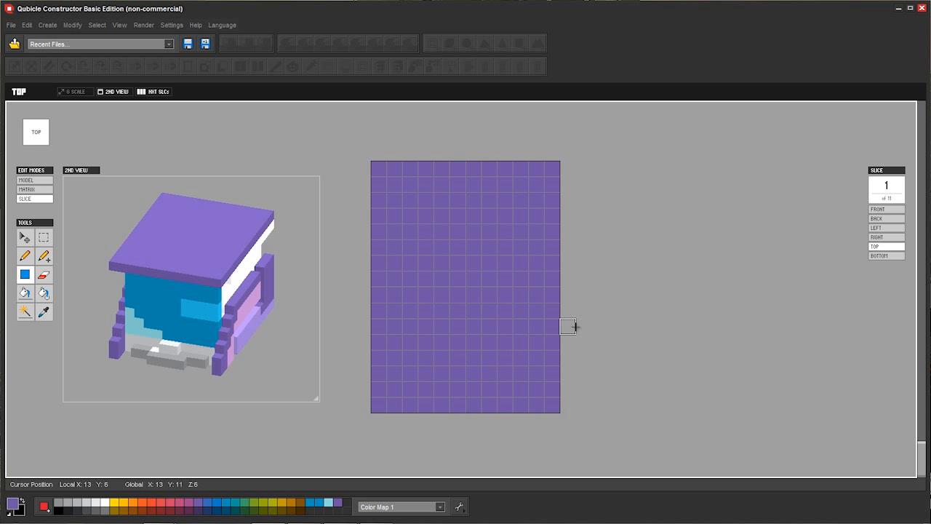
Fill the roof's second row dark purple on the right and left outer slices, from the back to the blue face
{"action": "right_click_drag", "start_coordinate": [533, 331], "coordinate": [504, 253]}
{"action": "left_click_drag", "start_coordinate": [347, 223], "coordinate": [539, 223]}
{"action": "right_click_drag", "start_coordinate": [422, 241], "coordinate": [502, 291]}
{"action": "left_click_drag", "start_coordinate": [395, 223], "coordinate": [583, 224]}
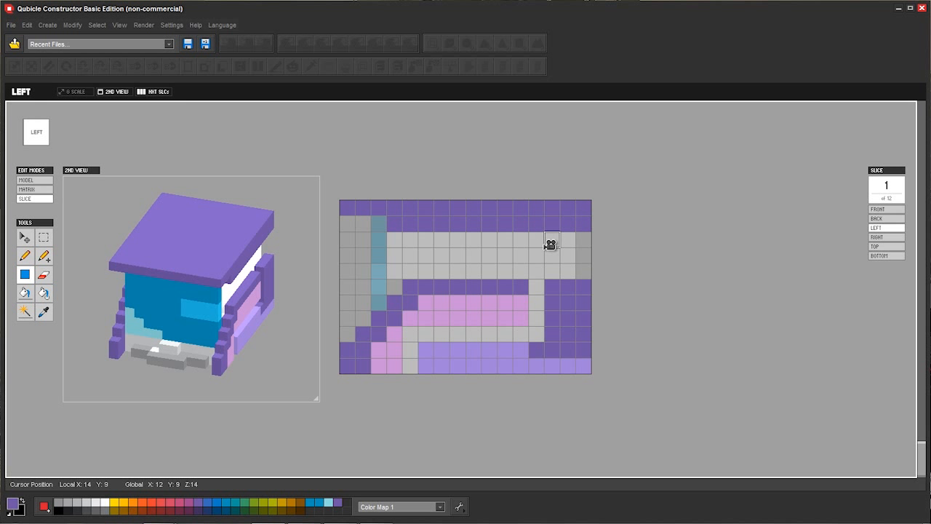
Erase the rearmost dark purple voxel of the roof's second row on both the right and left outer slices
{"action": "right_click_drag", "start_coordinate": [551, 262], "coordinate": [484, 277]}
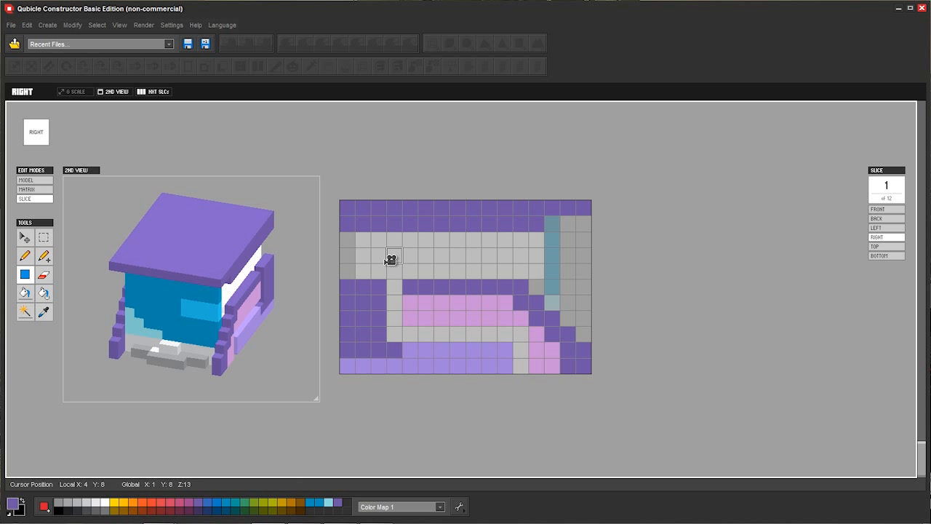
{"action": "key", "text": "e"}
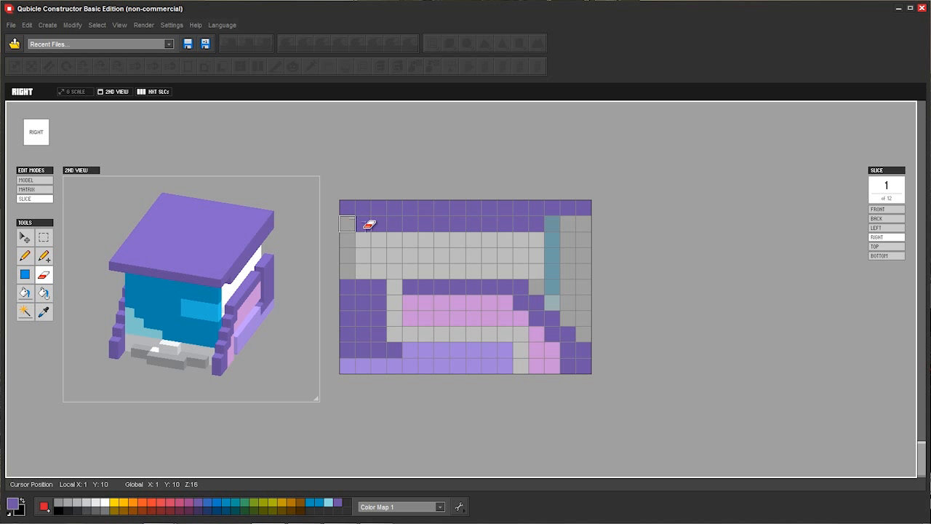
{"action": "left_click", "coordinate": [363, 226]}
{"action": "key", "text": "ctrl+z"}
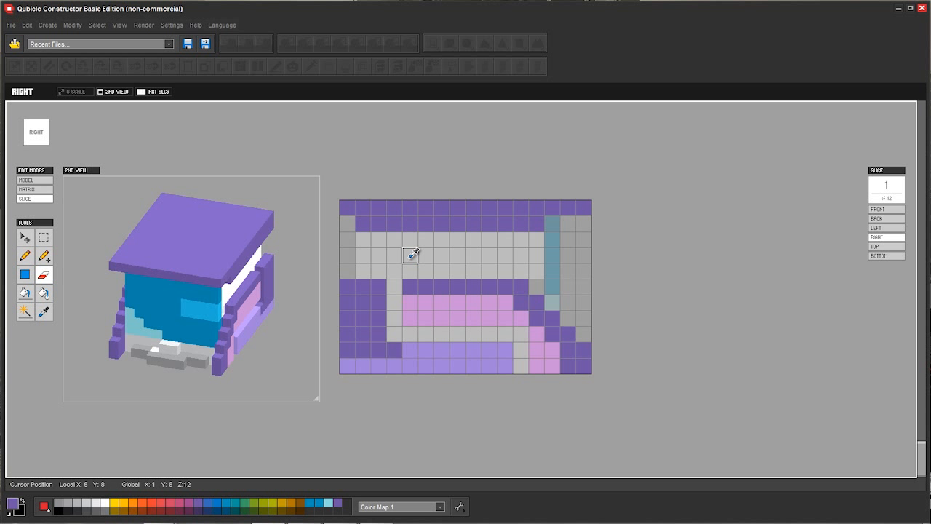
{"action": "right_click_drag", "start_coordinate": [432, 266], "coordinate": [582, 267]}
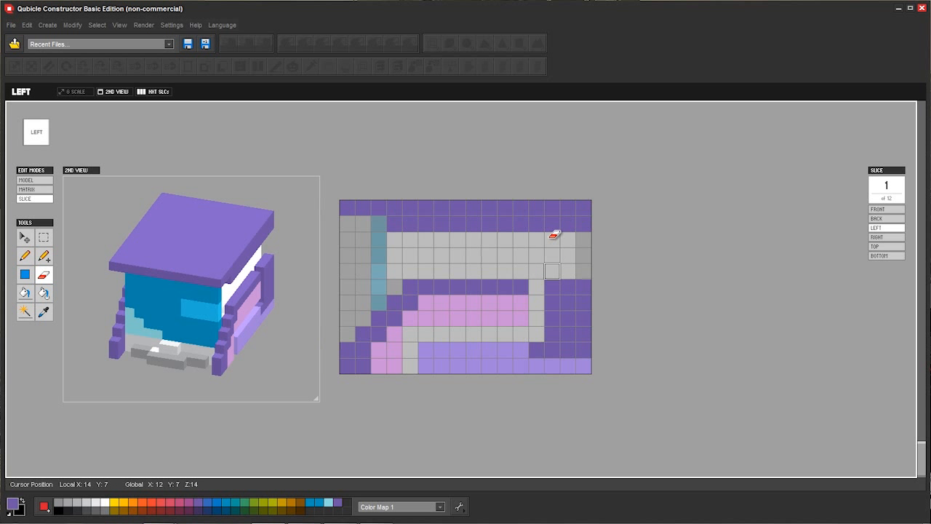
{"action": "left_click", "coordinate": [584, 223]}
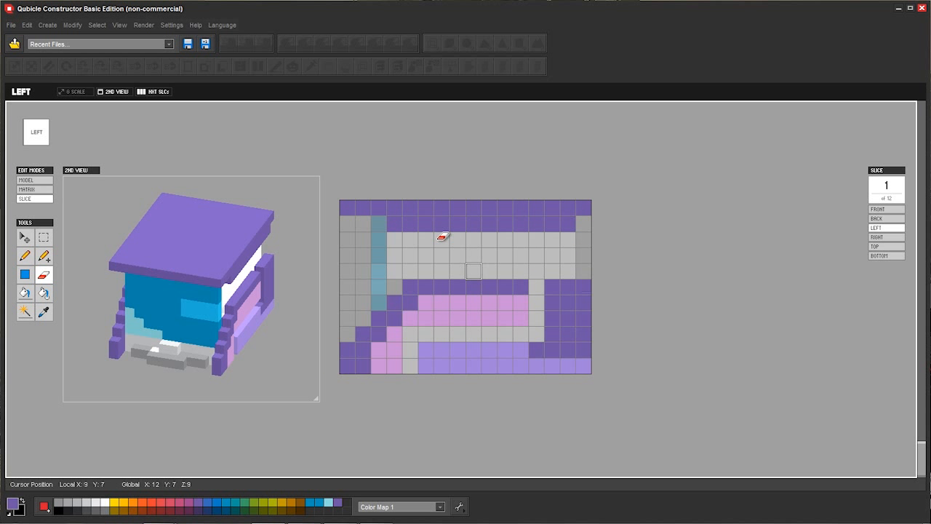
Switch to matrix editing mode and compare the head from several angles with the Sparkbot_Head_Sample reference image
{"action": "left_click", "coordinate": [35, 189]}
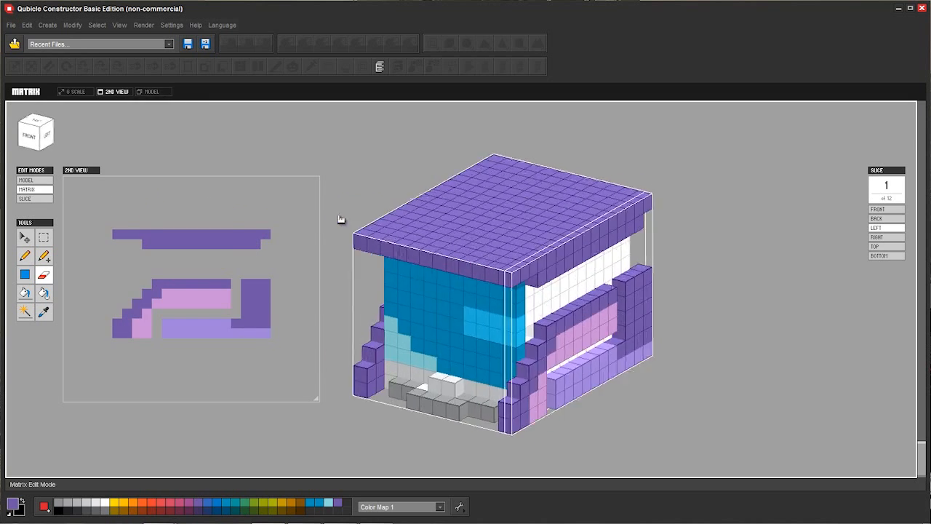
{"action": "left_click", "coordinate": [467, 269]}
{"action": "key", "text": "ctrl+z"}
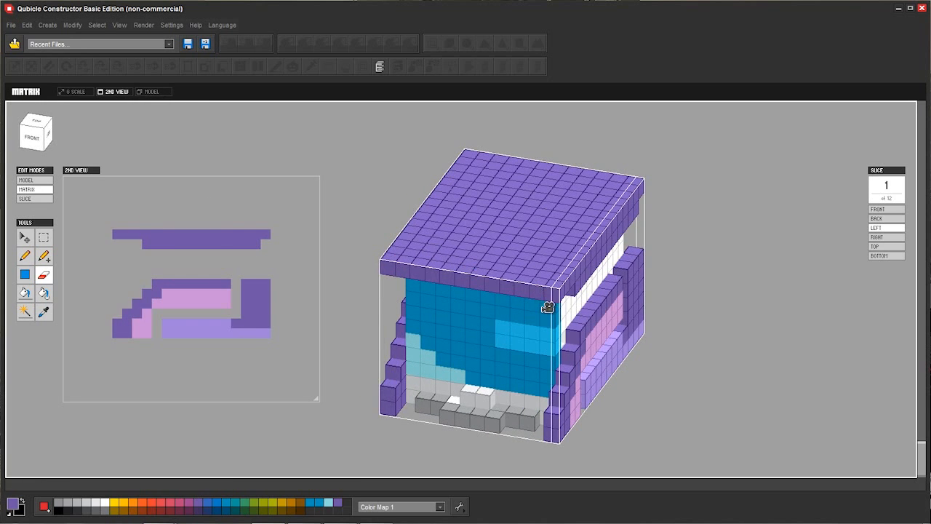
{"action": "right_click_drag", "start_coordinate": [547, 307], "coordinate": [480, 313]}
{"action": "left_click", "coordinate": [376, 512]}
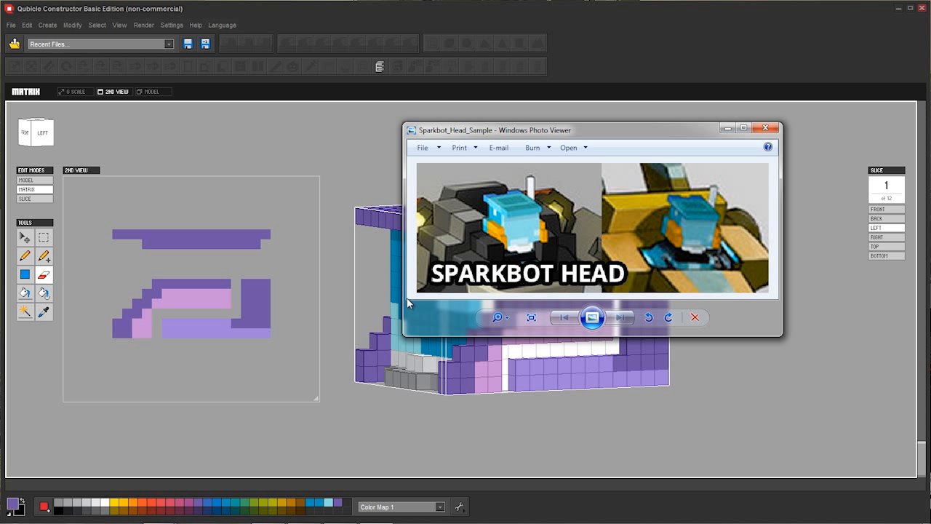
{"action": "left_click", "coordinate": [233, 187]}
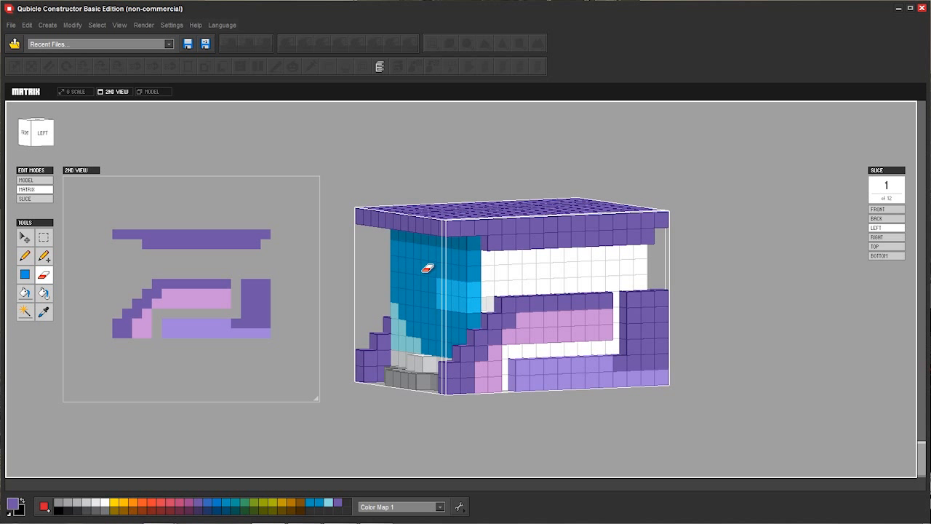
{"action": "mouse_move", "coordinate": [440, 269]}
{"action": "right_mouse_down"}
{"action": "mouse_move", "coordinate": [501, 247]}
{"action": "mouse_move", "coordinate": [460, 256]}
{"action": "right_mouse_up"}
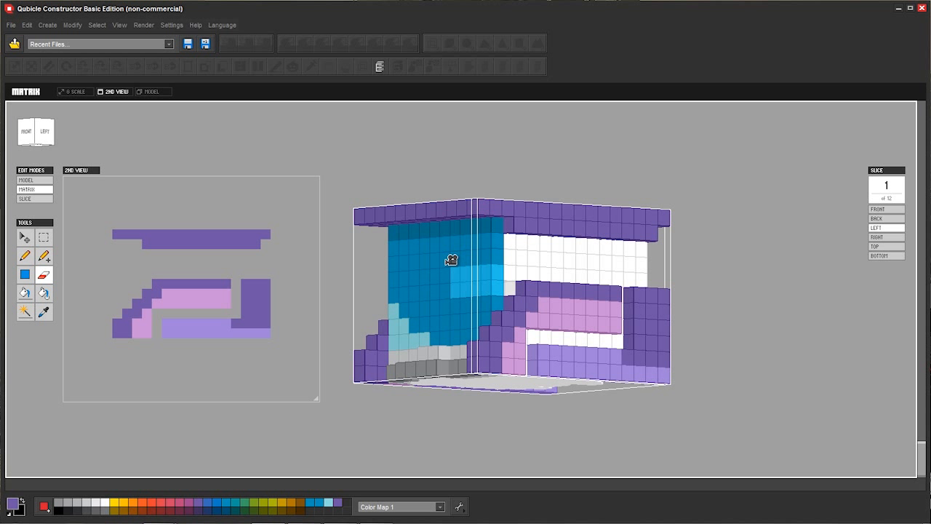
{"action": "mouse_move", "coordinate": [451, 260]}
{"action": "right_mouse_down"}
{"action": "mouse_move", "coordinate": [516, 274]}
{"action": "mouse_move", "coordinate": [540, 241]}
{"action": "mouse_move", "coordinate": [482, 254]}
{"action": "mouse_move", "coordinate": [560, 286]}
{"action": "right_mouse_up"}
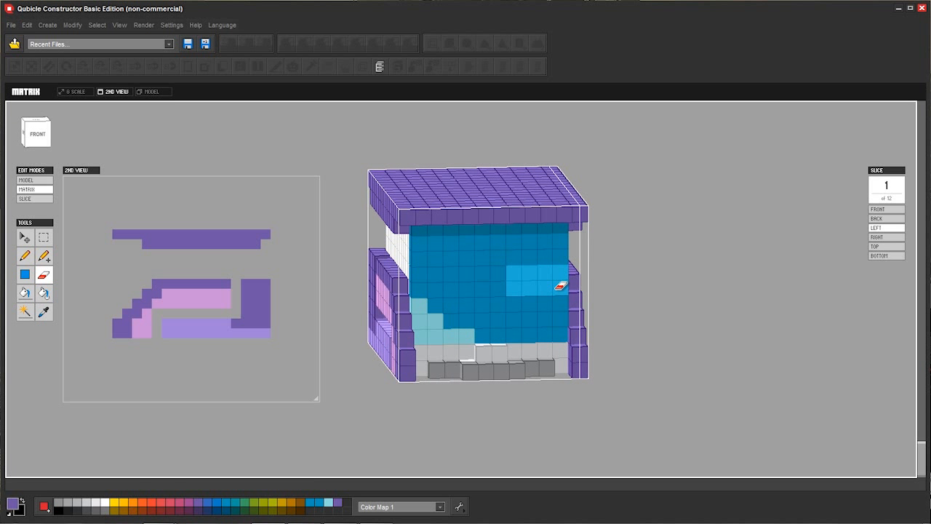
{"action": "left_click_drag", "start_coordinate": [543, 286], "coordinate": [528, 272]}
{"action": "key", "text": "ctrl+z"}
{"action": "mouse_move", "coordinate": [534, 272]}
{"action": "right_mouse_down"}
{"action": "mouse_move", "coordinate": [431, 276]}
{"action": "mouse_move", "coordinate": [408, 269]}
{"action": "mouse_move", "coordinate": [422, 270]}
{"action": "mouse_move", "coordinate": [422, 251]}
{"action": "mouse_move", "coordinate": [435, 270]}
{"action": "mouse_move", "coordinate": [400, 275]}
{"action": "right_mouse_up"}
Pick up the darker grey of the protruding chin voxels as the drawing colour
{"action": "left_click", "coordinate": [43, 256]}
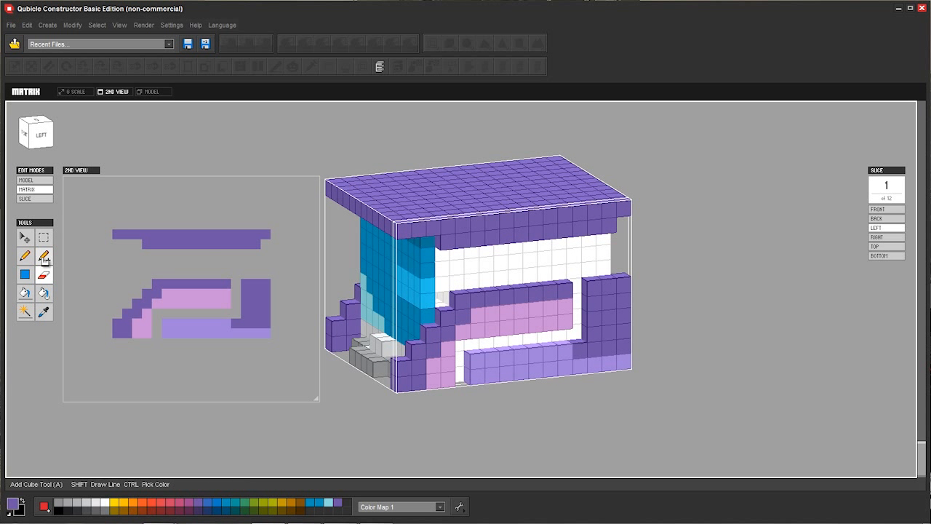
{"action": "key", "text": "w"}
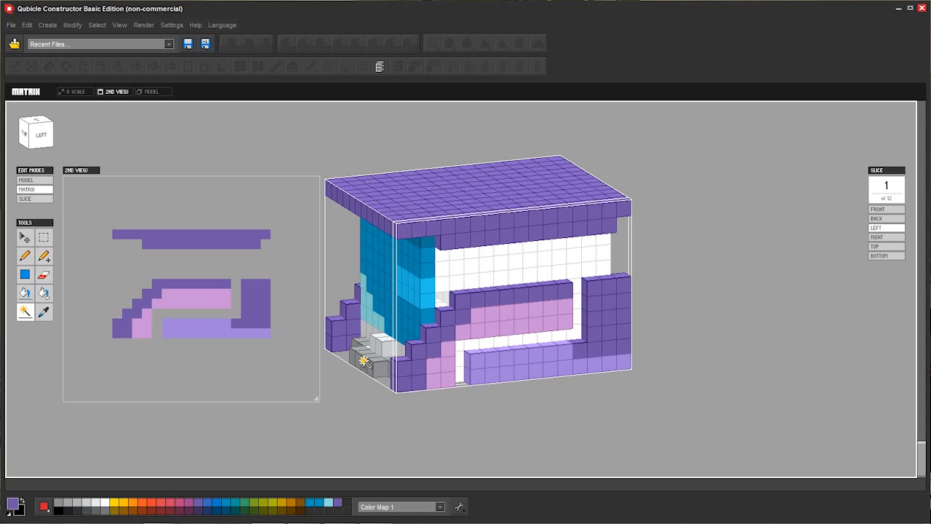
{"action": "left_click", "coordinate": [25, 238]}
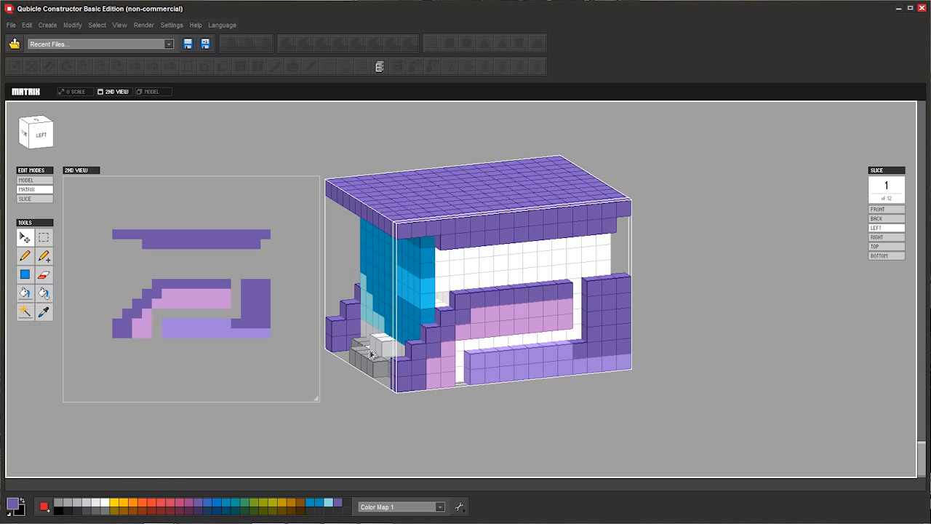
{"action": "key", "text": "b"}
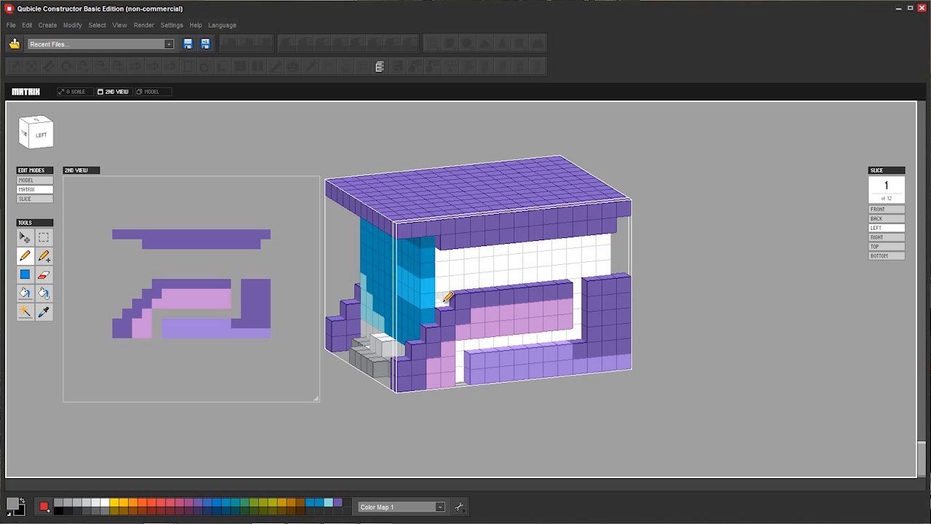
{"action": "left_click", "coordinate": [44, 257]}
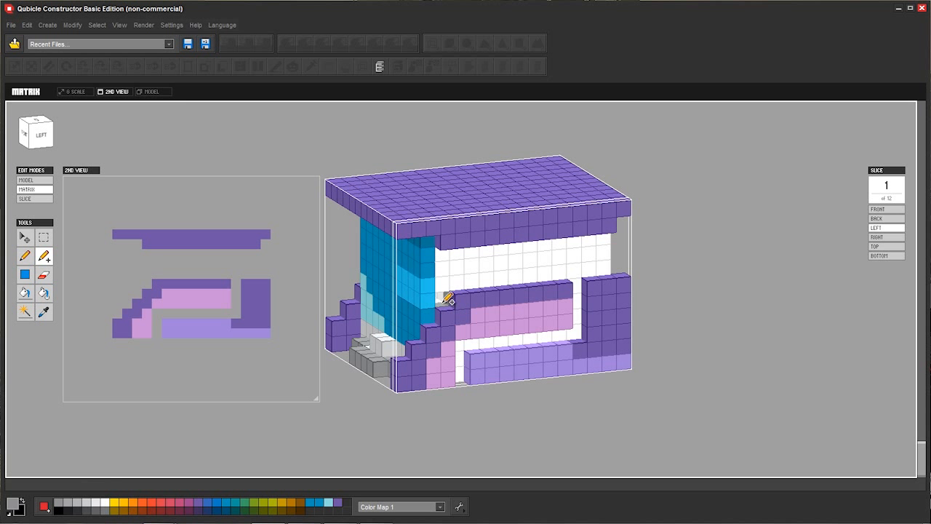
Paint the white gap strip around the pink and lilac panels on the left side grey with the Pencil tool
{"action": "right_click_drag", "start_coordinate": [544, 278], "coordinate": [607, 285]}
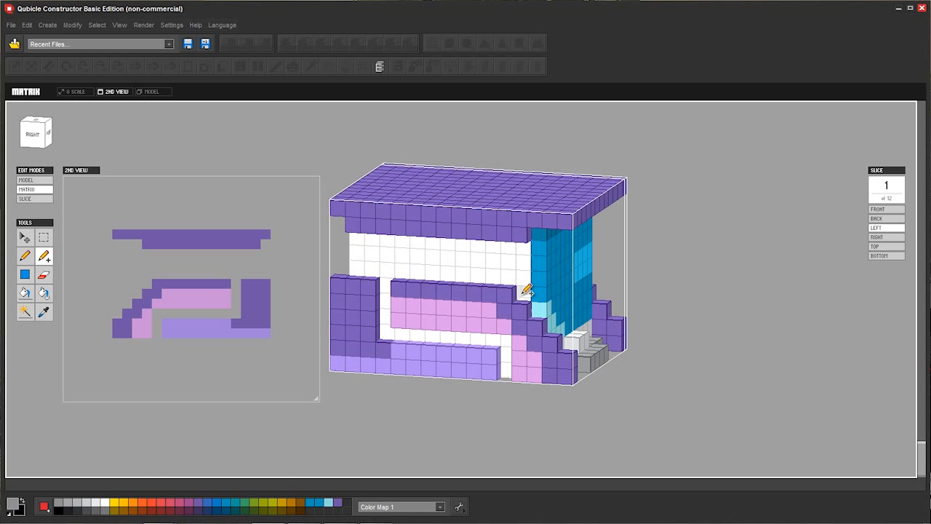
{"action": "mouse_move", "coordinate": [592, 289]}
{"action": "right_mouse_down"}
{"action": "mouse_move", "coordinate": [385, 278]}
{"action": "mouse_move", "coordinate": [401, 287]}
{"action": "right_mouse_up"}
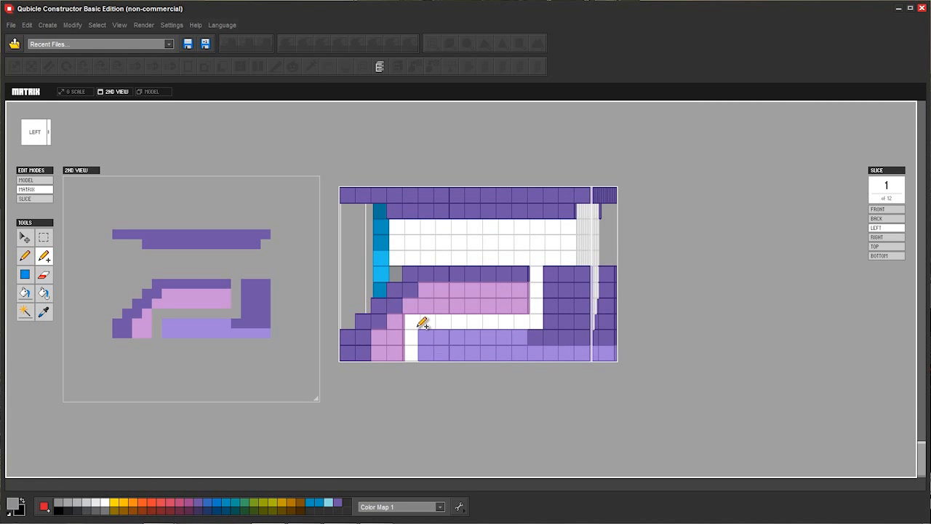
{"action": "key", "text": "b"}
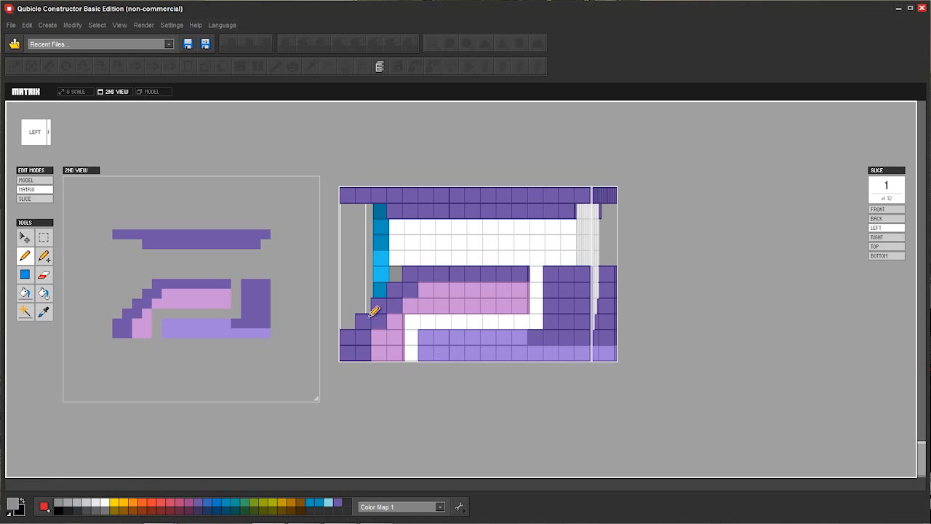
{"action": "left_click_drag", "start_coordinate": [416, 323], "coordinate": [416, 353]}
{"action": "left_click", "coordinate": [426, 320]}
{"action": "left_click_drag", "start_coordinate": [476, 321], "coordinate": [446, 318]}
{"action": "right_click_drag", "start_coordinate": [476, 320], "coordinate": [500, 296]}
{"action": "mouse_move", "coordinate": [504, 292]}
{"action": "left_mouse_down"}
{"action": "mouse_move", "coordinate": [536, 287]}
{"action": "mouse_move", "coordinate": [551, 259]}
{"action": "mouse_move", "coordinate": [548, 243]}
{"action": "left_mouse_up"}
Paint the matching white gap strip on the right side the same grey
{"action": "right_click_drag", "start_coordinate": [508, 214], "coordinate": [713, 258]}
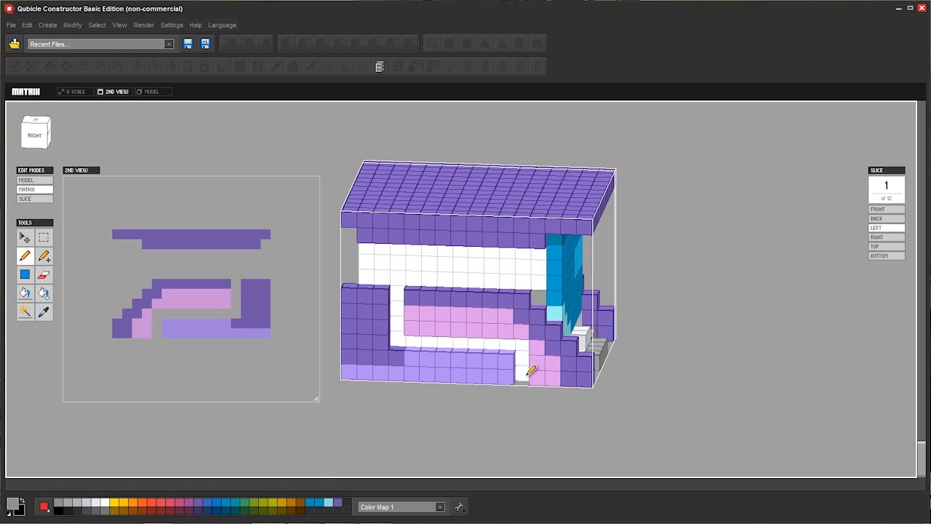
{"action": "mouse_move", "coordinate": [513, 340]}
{"action": "left_mouse_down"}
{"action": "mouse_move", "coordinate": [416, 334]}
{"action": "mouse_move", "coordinate": [396, 314]}
{"action": "mouse_move", "coordinate": [403, 288]}
{"action": "left_mouse_up"}
{"action": "right_click_drag", "start_coordinate": [403, 288], "coordinate": [513, 277]}
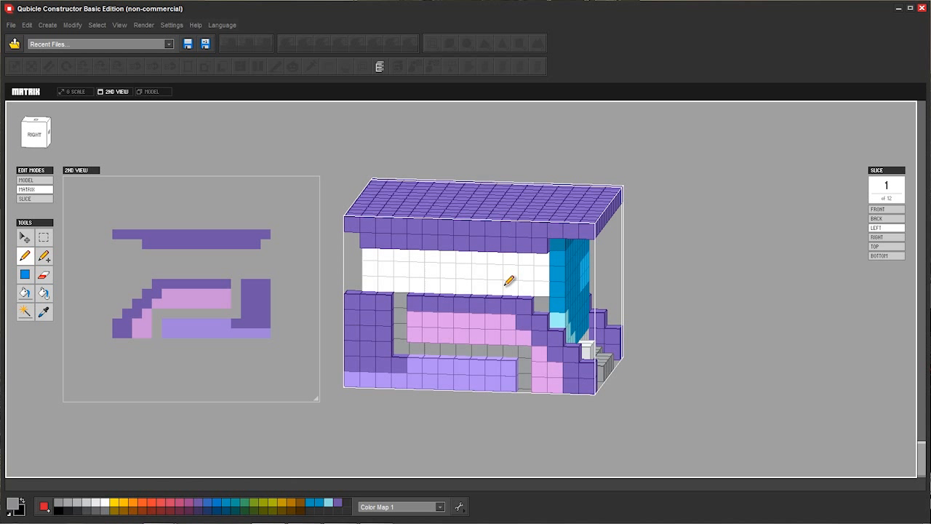
{"action": "left_click", "coordinate": [369, 285]}
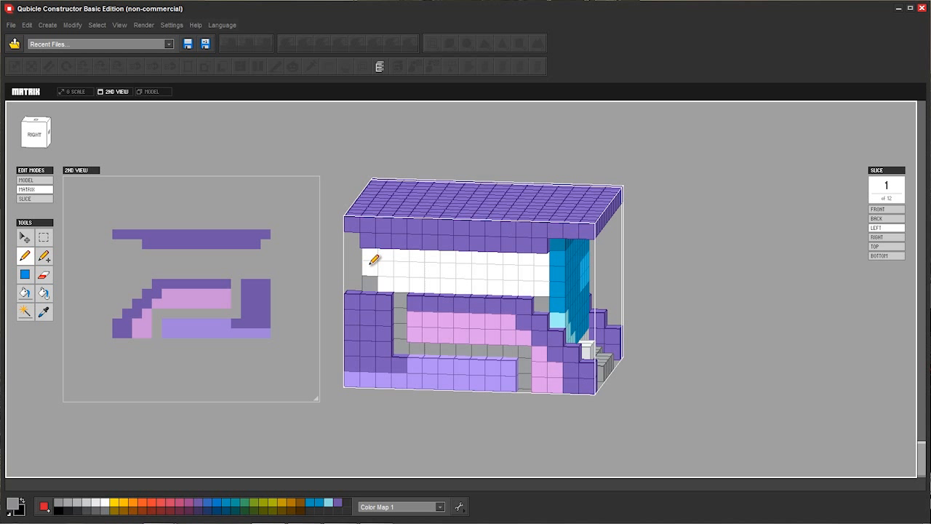
{"action": "left_click", "coordinate": [41, 199]}
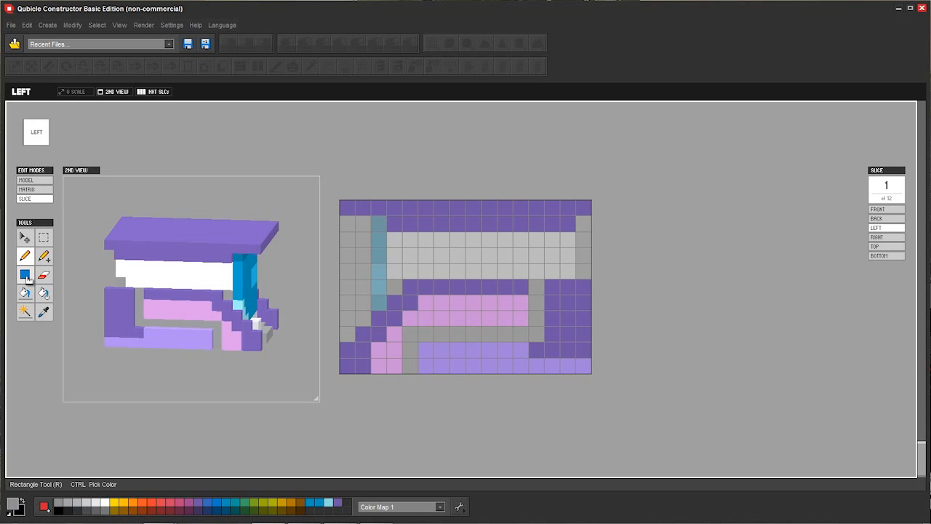
{"action": "left_click_drag", "start_coordinate": [431, 265], "coordinate": [575, 265], "text": "alt"}
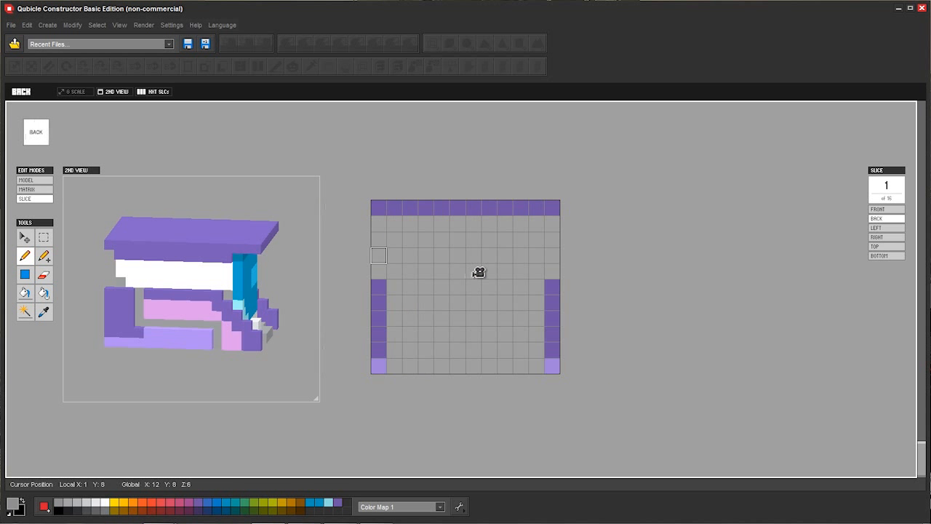
{"action": "left_click_drag", "start_coordinate": [479, 272], "coordinate": [411, 276], "text": "alt"}
{"action": "left_click_drag", "start_coordinate": [568, 273], "coordinate": [432, 279], "text": "alt"}
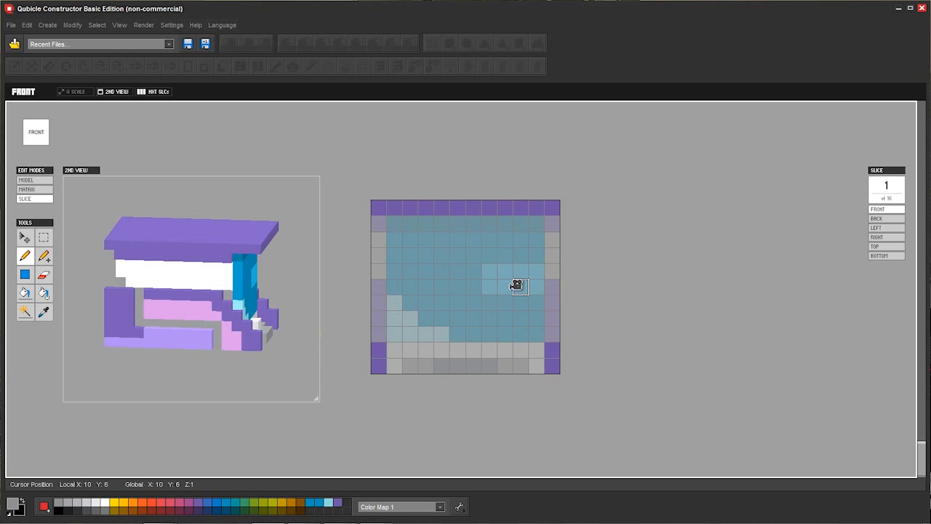
{"action": "left_click_drag", "start_coordinate": [516, 284], "coordinate": [592, 281], "text": "alt"}
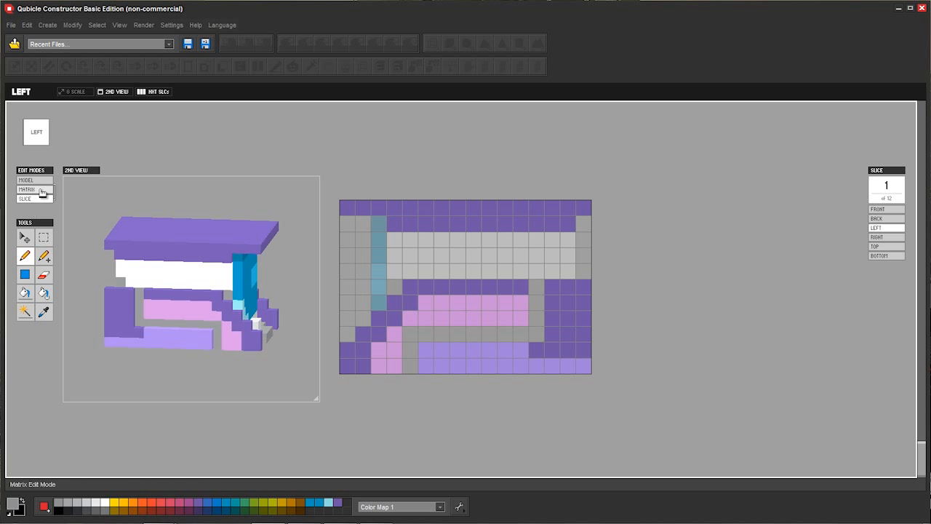
{"action": "left_click", "coordinate": [42, 191]}
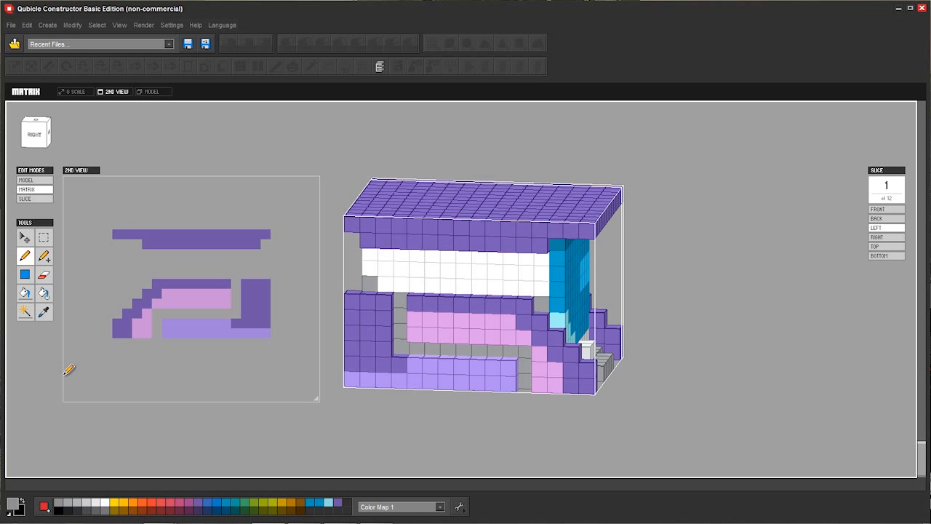
Set the drawing colour to light grey BFC3C5 and paint the white wall band beneath the roof on the right side
{"action": "left_click", "coordinate": [12, 508]}
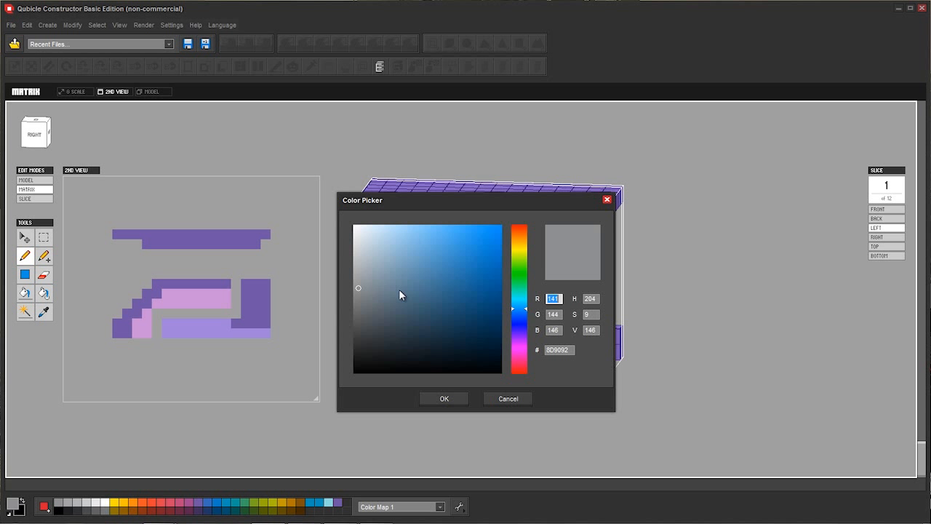
{"action": "left_click_drag", "start_coordinate": [357, 291], "coordinate": [359, 259]}
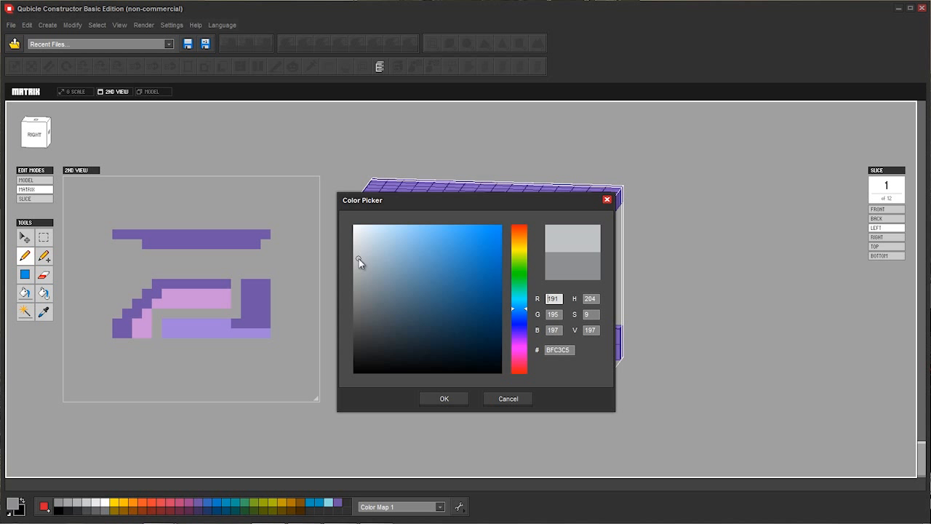
{"action": "left_click", "coordinate": [444, 399]}
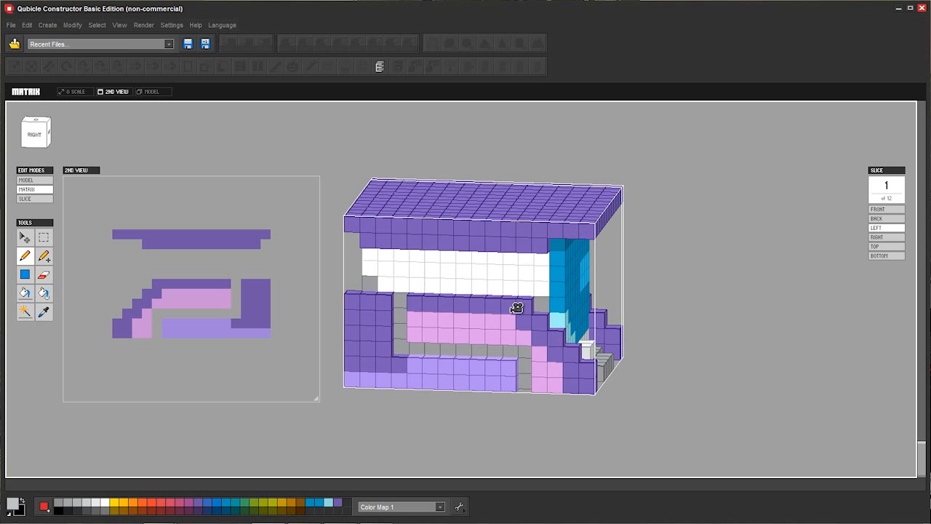
{"action": "right_click_drag", "start_coordinate": [516, 307], "coordinate": [505, 294]}
{"action": "mouse_move", "coordinate": [380, 270]}
{"action": "left_mouse_down"}
{"action": "mouse_move", "coordinate": [521, 274]}
{"action": "mouse_move", "coordinate": [528, 249]}
{"action": "mouse_move", "coordinate": [518, 259]}
{"action": "mouse_move", "coordinate": [502, 251]}
{"action": "mouse_move", "coordinate": [471, 262]}
{"action": "mouse_move", "coordinate": [446, 254]}
{"action": "mouse_move", "coordinate": [453, 248]}
{"action": "mouse_move", "coordinate": [379, 246]}
{"action": "mouse_move", "coordinate": [426, 260]}
{"action": "left_mouse_up"}
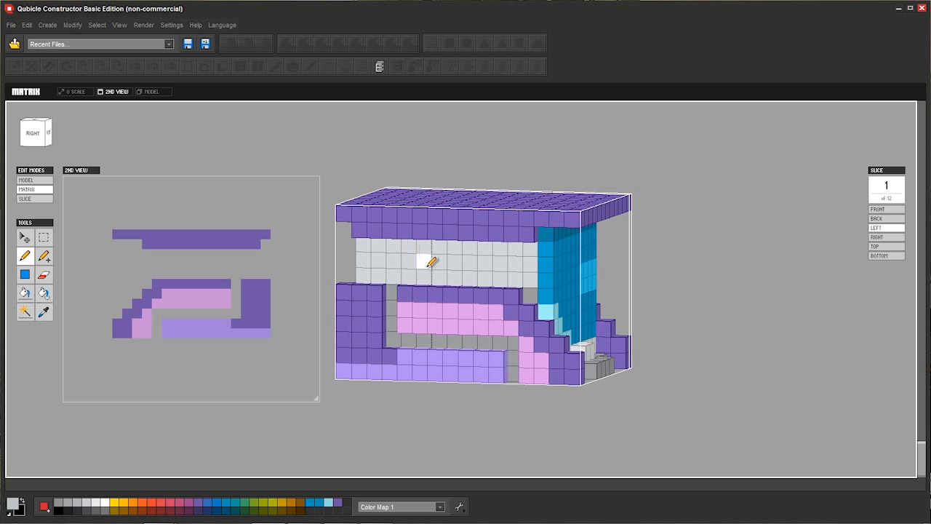
Paint the left side's white wall band and the back wall's upper rows and outer edges the same light grey
{"action": "mouse_move", "coordinate": [426, 260]}
{"action": "right_mouse_down"}
{"action": "mouse_move", "coordinate": [331, 244]}
{"action": "mouse_move", "coordinate": [427, 235]}
{"action": "right_mouse_up"}
{"action": "mouse_move", "coordinate": [427, 235]}
{"action": "left_mouse_down"}
{"action": "mouse_move", "coordinate": [438, 250]}
{"action": "mouse_move", "coordinate": [444, 235]}
{"action": "mouse_move", "coordinate": [471, 245]}
{"action": "mouse_move", "coordinate": [490, 224]}
{"action": "mouse_move", "coordinate": [482, 254]}
{"action": "mouse_move", "coordinate": [502, 225]}
{"action": "mouse_move", "coordinate": [518, 247]}
{"action": "mouse_move", "coordinate": [537, 222]}
{"action": "mouse_move", "coordinate": [547, 245]}
{"action": "mouse_move", "coordinate": [564, 239]}
{"action": "mouse_move", "coordinate": [578, 247]}
{"action": "mouse_move", "coordinate": [593, 243]}
{"action": "mouse_move", "coordinate": [591, 226]}
{"action": "left_mouse_up"}
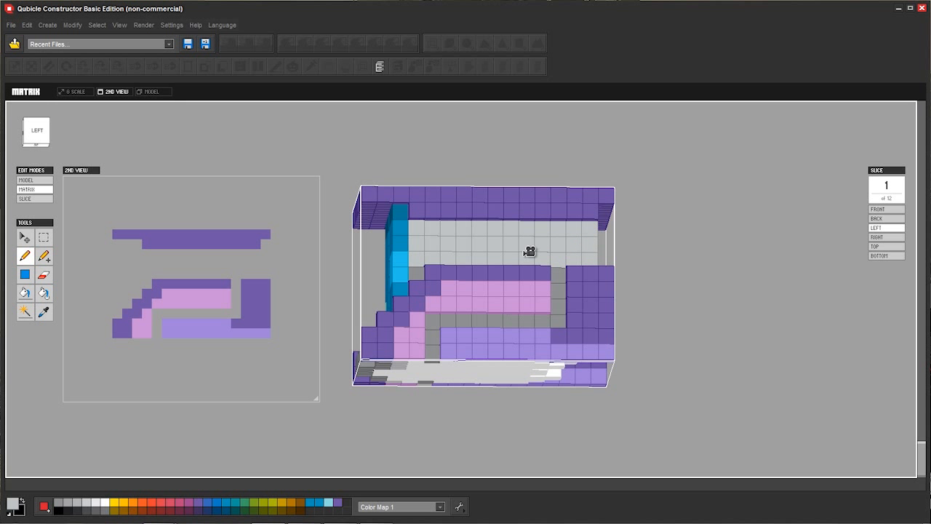
{"action": "mouse_move", "coordinate": [529, 252]}
{"action": "right_mouse_down"}
{"action": "mouse_move", "coordinate": [404, 269]}
{"action": "mouse_move", "coordinate": [426, 216]}
{"action": "right_mouse_up"}
{"action": "mouse_move", "coordinate": [426, 216]}
{"action": "left_mouse_down"}
{"action": "mouse_move", "coordinate": [568, 215]}
{"action": "mouse_move", "coordinate": [474, 214]}
{"action": "mouse_move", "coordinate": [558, 210]}
{"action": "mouse_move", "coordinate": [547, 227]}
{"action": "mouse_move", "coordinate": [453, 233]}
{"action": "mouse_move", "coordinate": [485, 232]}
{"action": "left_mouse_up"}
{"action": "right_click_drag", "start_coordinate": [484, 233], "coordinate": [511, 259]}
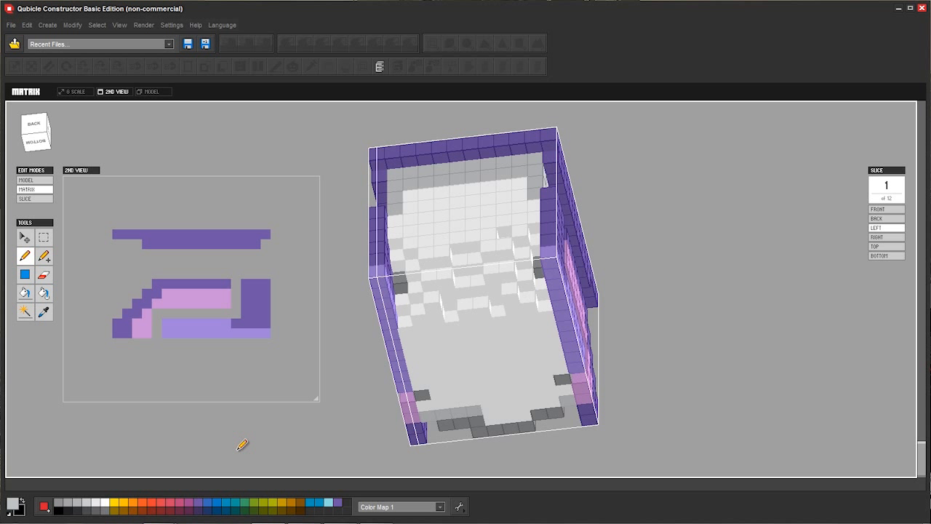
Select dark grey 4A4C4D and paint a band of the uneven voxels across the lower back of the head
{"action": "left_click", "coordinate": [88, 508]}
{"action": "mouse_move", "coordinate": [424, 313]}
{"action": "left_mouse_down"}
{"action": "mouse_move", "coordinate": [437, 303]}
{"action": "mouse_move", "coordinate": [461, 326]}
{"action": "mouse_move", "coordinate": [494, 304]}
{"action": "mouse_move", "coordinate": [547, 318]}
{"action": "left_mouse_up"}
{"action": "right_click_drag", "start_coordinate": [477, 263], "coordinate": [440, 331]}
Mix a slightly lighter dark grey and paint part of the uneven voxels in the middle of the lower back
{"action": "left_click", "coordinate": [24, 506]}
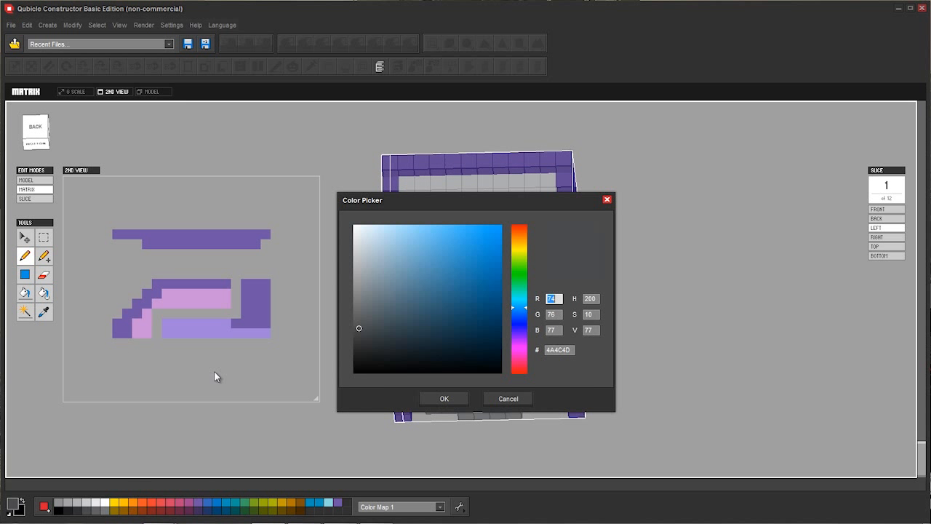
{"action": "left_click_drag", "start_coordinate": [360, 326], "coordinate": [360, 311]}
{"action": "mouse_move", "coordinate": [450, 307]}
{"action": "left_mouse_down"}
{"action": "mouse_move", "coordinate": [515, 322]}
{"action": "mouse_move", "coordinate": [504, 304]}
{"action": "left_mouse_up"}
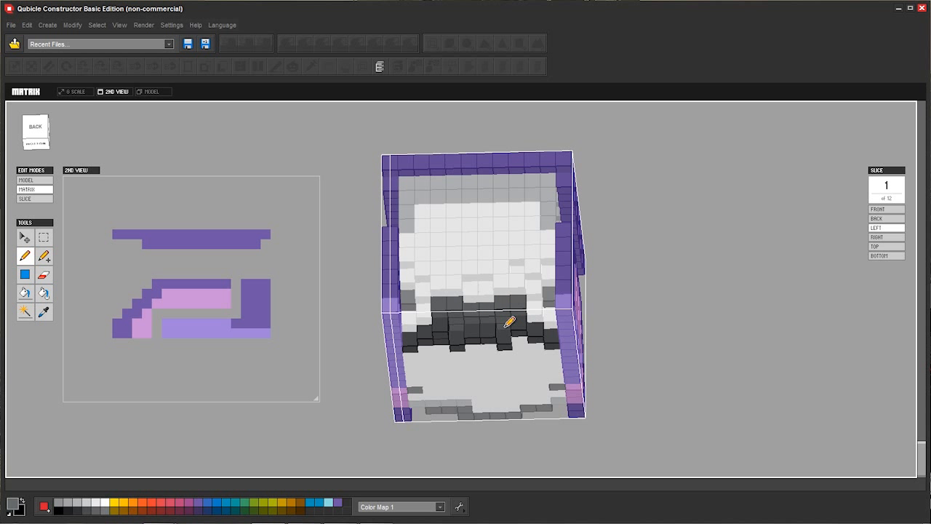
{"action": "right_click_drag", "start_coordinate": [426, 251], "coordinate": [495, 222]}
{"action": "right_click_drag", "start_coordinate": [538, 277], "coordinate": [508, 265]}
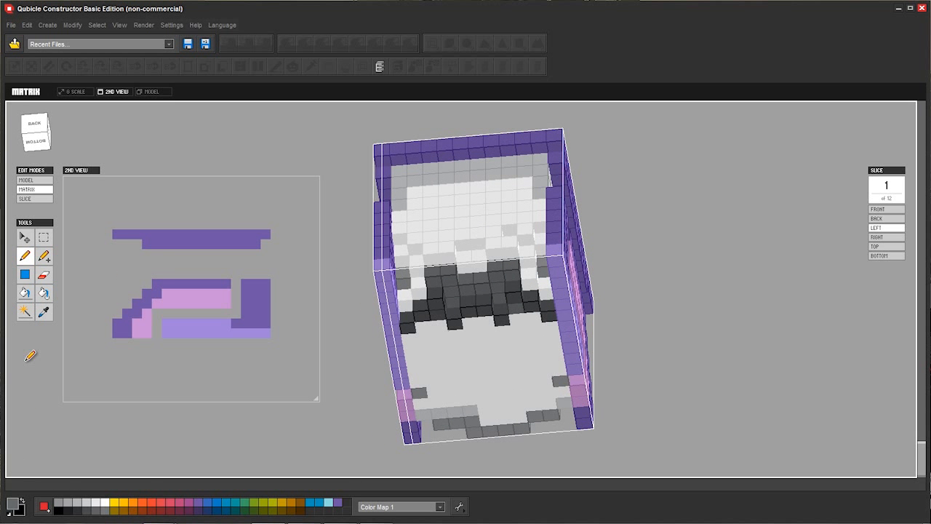
Mix a medium grey and paint the white voxels near the right side of the head's lower back
{"action": "left_click", "coordinate": [13, 506]}
{"action": "left_click", "coordinate": [361, 294]}
{"action": "left_click", "coordinate": [444, 398]}
{"action": "left_click", "coordinate": [528, 281]}
{"action": "left_click", "coordinate": [542, 290]}
{"action": "right_click_drag", "start_coordinate": [472, 255], "coordinate": [484, 276]}
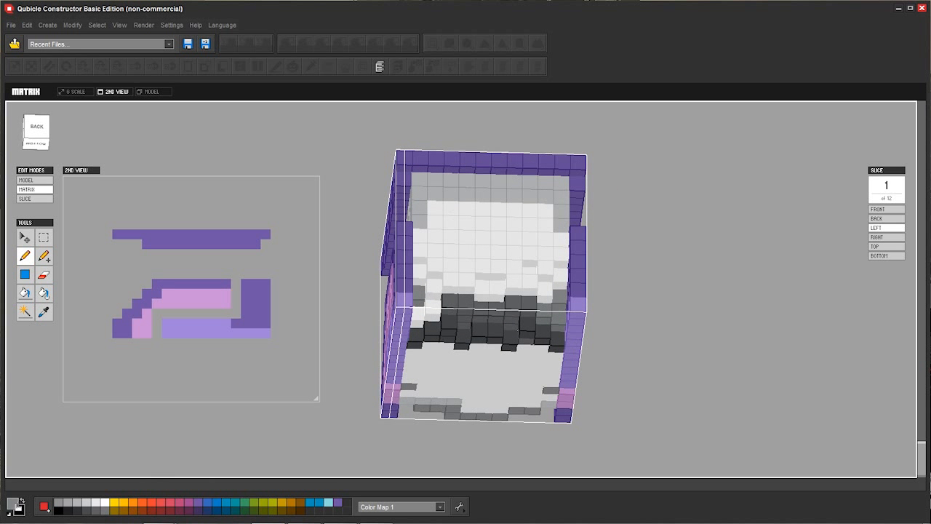
Set the drawing colour to bluish grey 808E90 and paint the white voxels near the left side of the lower back
{"action": "left_click", "coordinate": [15, 504]}
{"action": "left_click", "coordinate": [360, 293]}
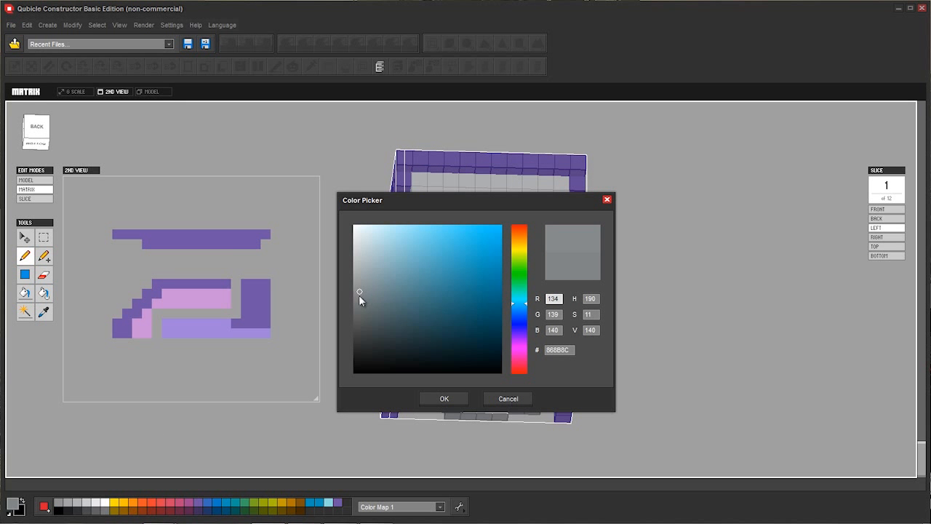
{"action": "left_click", "coordinate": [377, 291]}
{"action": "left_click", "coordinate": [444, 398]}
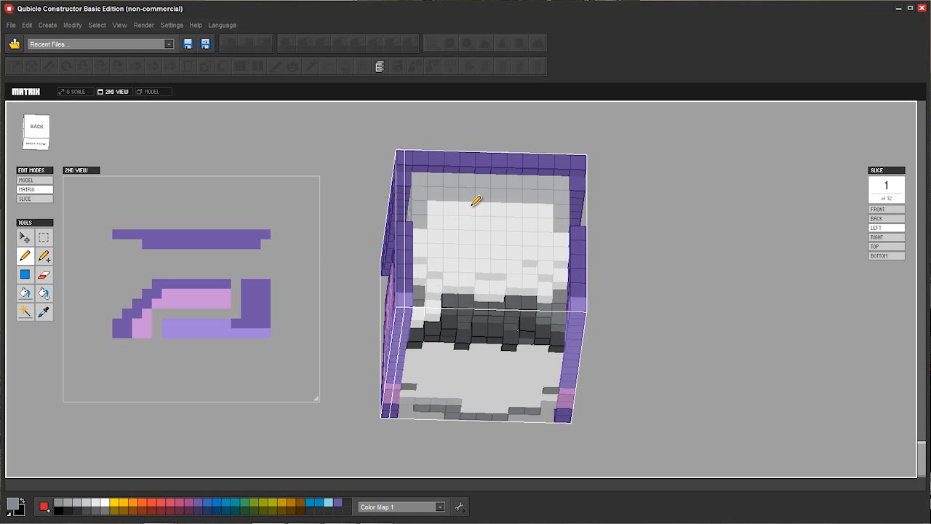
{"action": "left_click", "coordinate": [420, 318]}
{"action": "left_click", "coordinate": [438, 289]}
Mix a lighter grey and paint the white voxels in the middle of the head's lower back above the dark band
{"action": "right_click_drag", "start_coordinate": [542, 314], "coordinate": [509, 308]}
{"action": "left_click", "coordinate": [15, 504]}
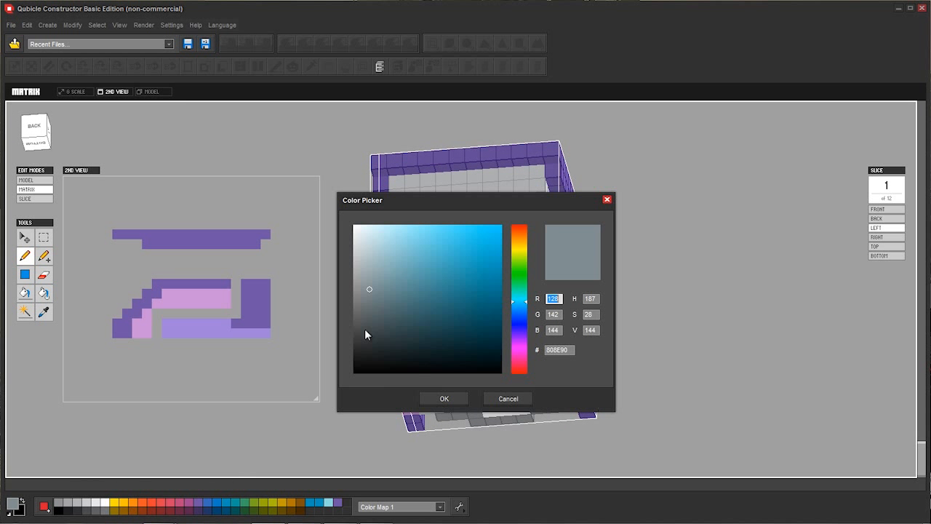
{"action": "left_click", "coordinate": [361, 276]}
{"action": "left_click", "coordinate": [443, 398]}
{"action": "left_click_drag", "start_coordinate": [473, 285], "coordinate": [538, 271]}
{"action": "right_click_drag", "start_coordinate": [491, 268], "coordinate": [393, 262]}
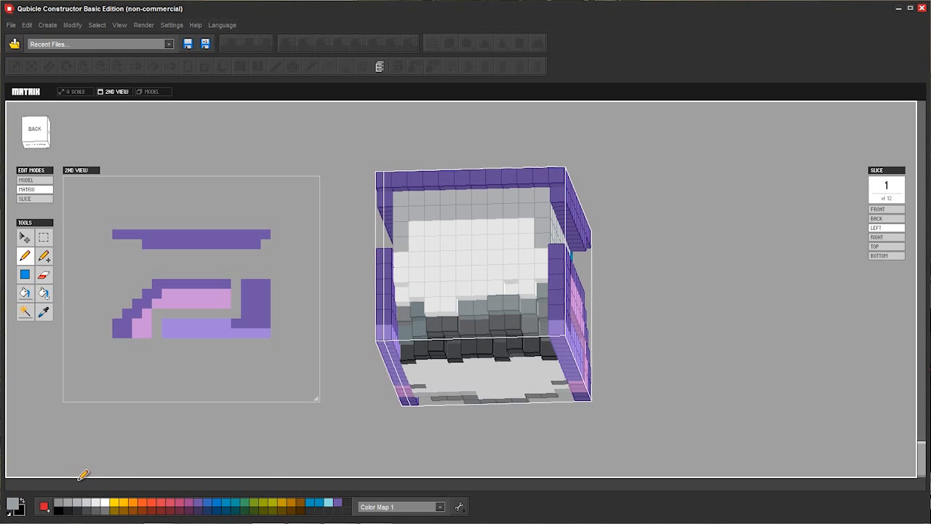
Mix a light bluish grey and paint the row of white voxels just above the darker shading on the back
{"action": "left_click", "coordinate": [15, 504]}
{"action": "left_click", "coordinate": [444, 398]}
{"action": "left_click_drag", "start_coordinate": [395, 278], "coordinate": [495, 289]}
{"action": "right_click_drag", "start_coordinate": [538, 293], "coordinate": [417, 304]}
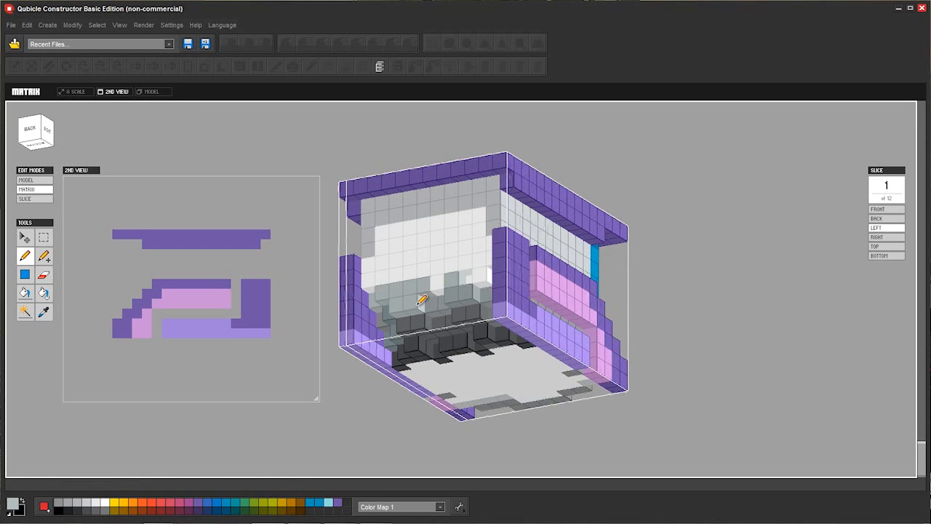
{"action": "right_click_drag", "start_coordinate": [386, 266], "coordinate": [408, 263]}
Paint the remaining white voxels of the back wall with the same light bluish grey
{"action": "left_click", "coordinate": [46, 256]}
{"action": "right_click_drag", "start_coordinate": [493, 227], "coordinate": [415, 255]}
{"action": "left_click", "coordinate": [25, 256]}
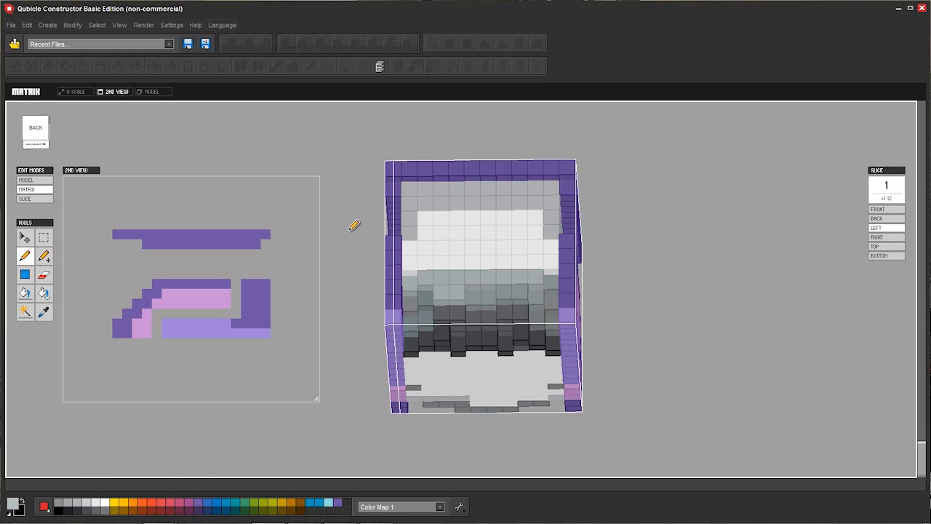
{"action": "mouse_move", "coordinate": [441, 260]}
{"action": "left_mouse_down"}
{"action": "mouse_move", "coordinate": [416, 249]}
{"action": "mouse_move", "coordinate": [441, 214]}
{"action": "mouse_move", "coordinate": [438, 235]}
{"action": "mouse_move", "coordinate": [466, 232]}
{"action": "mouse_move", "coordinate": [495, 257]}
{"action": "mouse_move", "coordinate": [558, 245]}
{"action": "mouse_move", "coordinate": [534, 214]}
{"action": "mouse_move", "coordinate": [476, 203]}
{"action": "mouse_move", "coordinate": [497, 241]}
{"action": "mouse_move", "coordinate": [494, 217]}
{"action": "left_mouse_up"}
{"action": "mouse_move", "coordinate": [494, 217]}
{"action": "right_mouse_down"}
{"action": "mouse_move", "coordinate": [505, 216]}
{"action": "mouse_move", "coordinate": [545, 283]}
{"action": "mouse_move", "coordinate": [619, 232]}
{"action": "mouse_move", "coordinate": [598, 270]}
{"action": "mouse_move", "coordinate": [621, 277]}
{"action": "mouse_move", "coordinate": [611, 264]}
{"action": "right_mouse_up"}
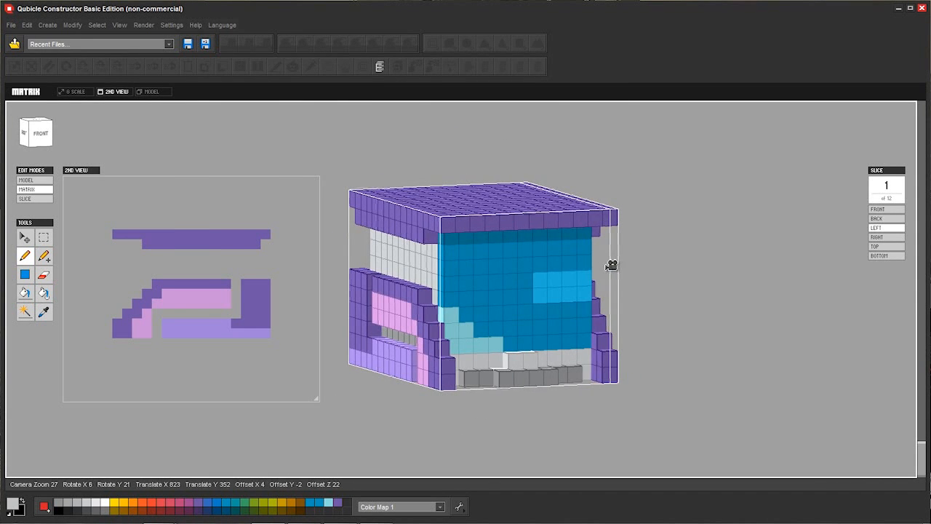
{"action": "left_click", "coordinate": [379, 67]}
{"action": "key", "text": "Escape"}
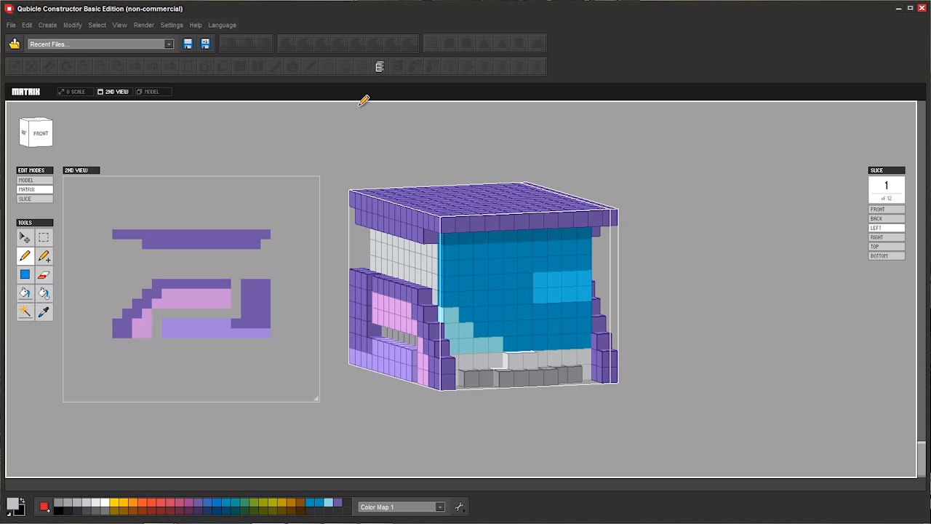
Paint two two-voxel medium grey patches along the lower edge of the head's light grey left wall
{"action": "right_click_drag", "start_coordinate": [460, 272], "coordinate": [324, 257]}
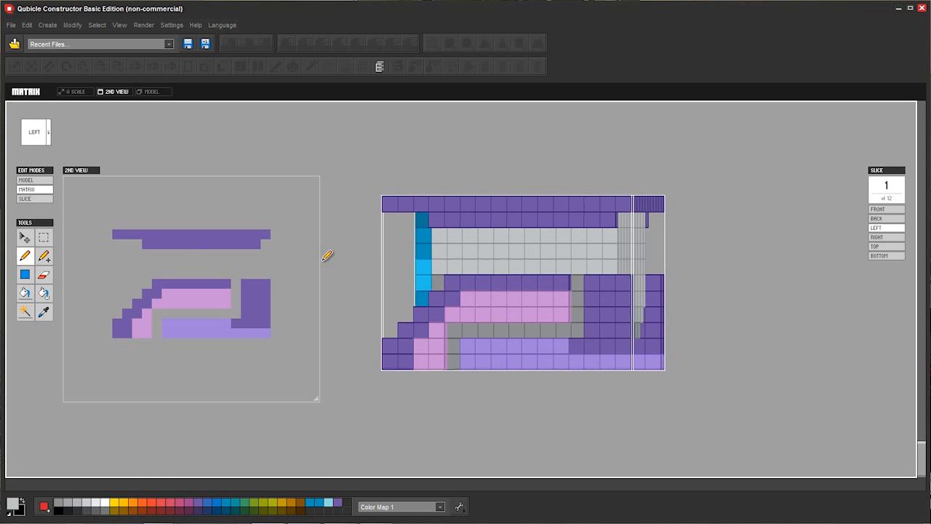
{"action": "mouse_move", "coordinate": [466, 257]}
{"action": "right_mouse_down"}
{"action": "mouse_move", "coordinate": [443, 254]}
{"action": "mouse_move", "coordinate": [481, 254]}
{"action": "right_mouse_up"}
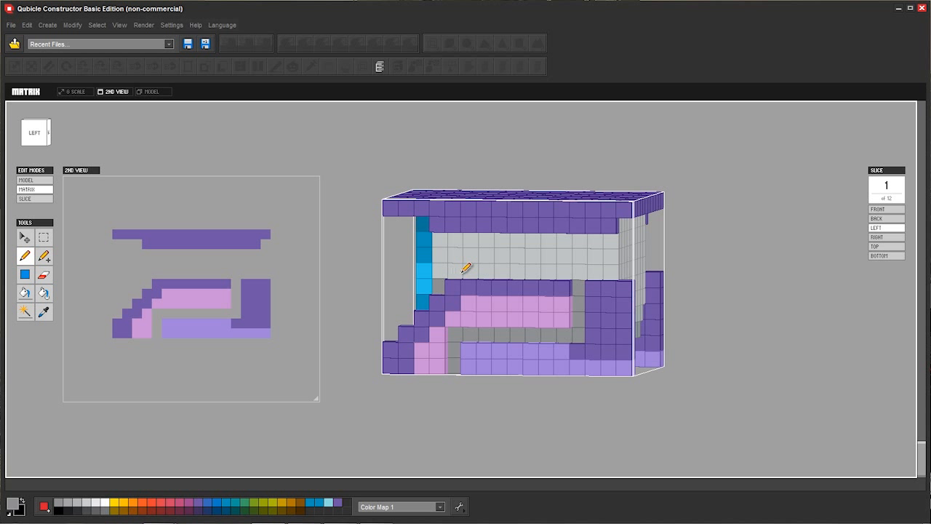
{"action": "left_click_drag", "start_coordinate": [458, 269], "coordinate": [477, 269]}
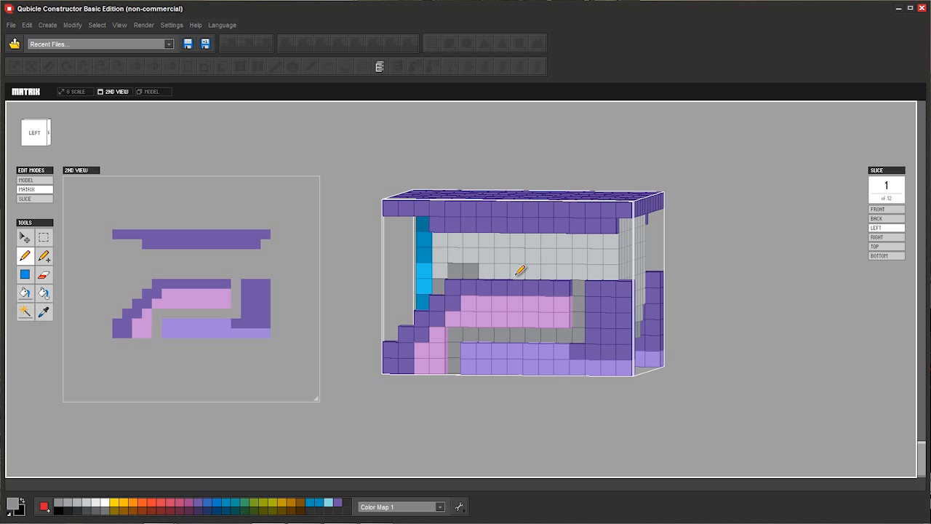
{"action": "left_click", "coordinate": [518, 270]}
{"action": "left_click", "coordinate": [547, 270]}
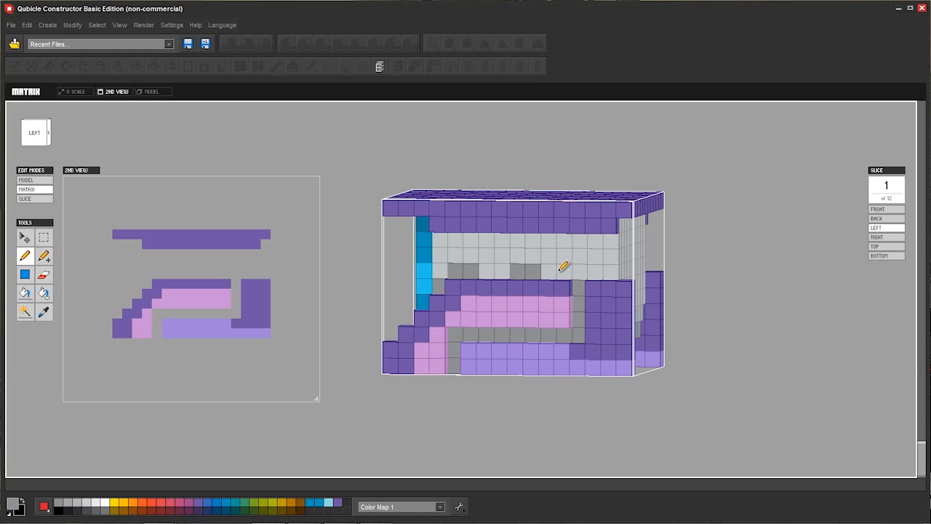
Paint a stepped medium grey patch at the rear end of the left wall and restore the stray voxel in light grey
{"action": "left_click", "coordinate": [579, 270]}
{"action": "left_click", "coordinate": [596, 256]}
{"action": "left_click", "coordinate": [613, 243]}
{"action": "left_click", "coordinate": [579, 262]}
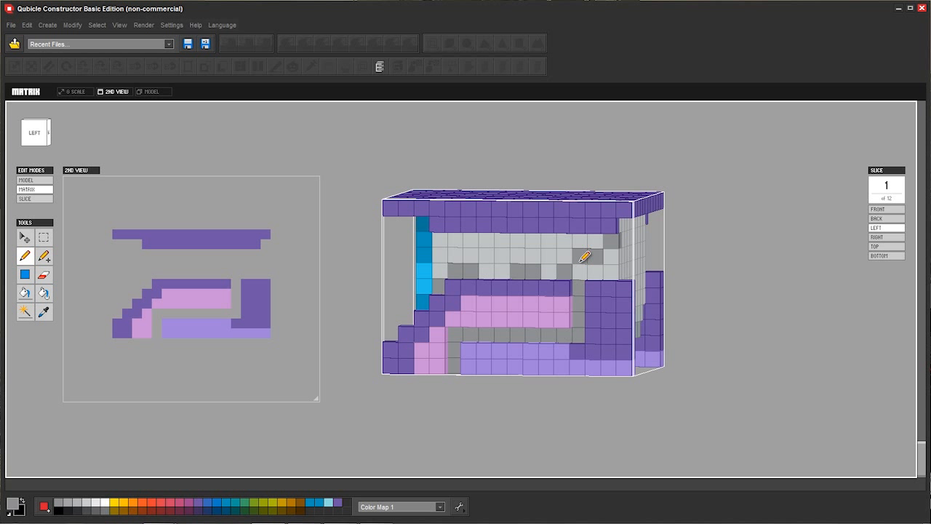
{"action": "left_click", "coordinate": [581, 270]}
{"action": "left_click", "coordinate": [607, 271]}
{"action": "left_click", "coordinate": [595, 269]}
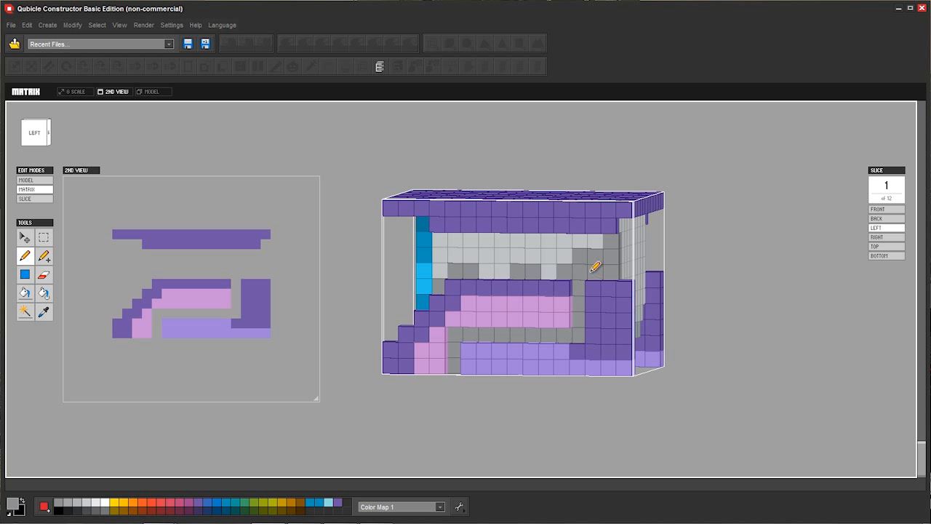
{"action": "left_click", "coordinate": [552, 251], "text": "alt"}
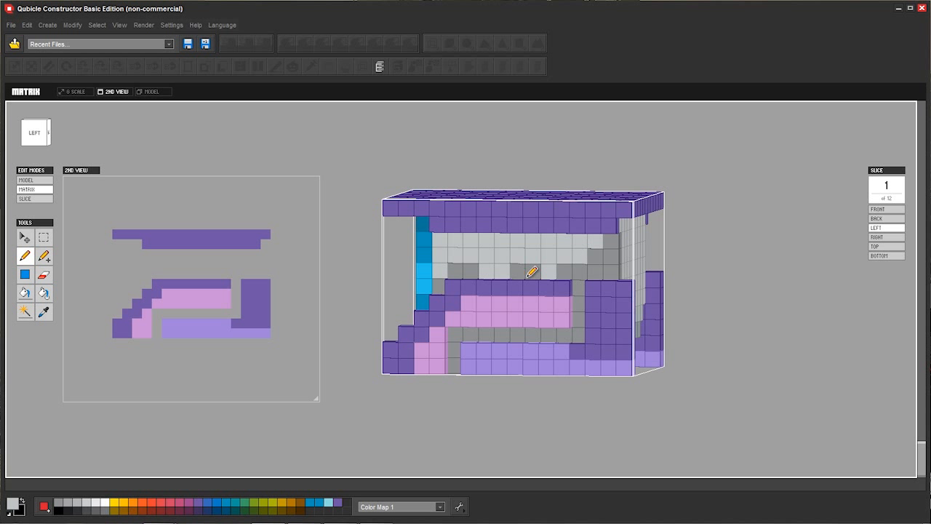
Paint a stepped medium grey patch at the rear of the right wall and a three-voxel patch along its lower edge
{"action": "right_click_drag", "start_coordinate": [560, 291], "coordinate": [399, 287]}
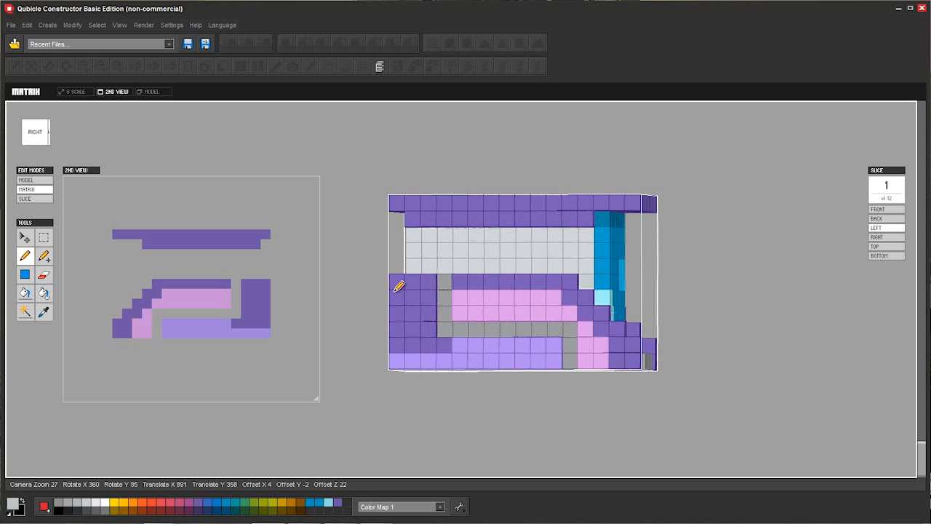
{"action": "left_click", "coordinate": [446, 299], "text": "alt"}
{"action": "mouse_move", "coordinate": [417, 248]}
{"action": "left_mouse_down"}
{"action": "mouse_move", "coordinate": [429, 262]}
{"action": "mouse_move", "coordinate": [454, 262]}
{"action": "mouse_move", "coordinate": [427, 255]}
{"action": "left_mouse_up"}
{"action": "left_click", "coordinate": [429, 251]}
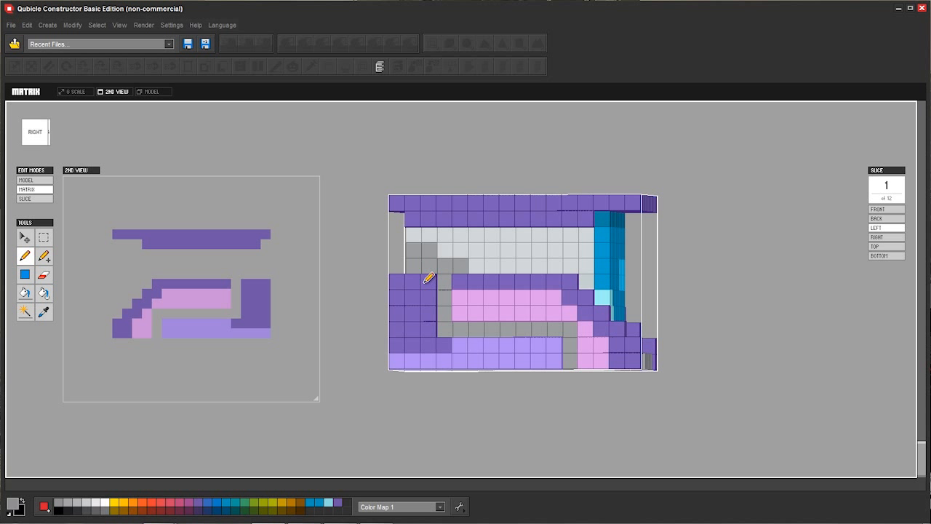
{"action": "left_click", "coordinate": [413, 234]}
{"action": "left_click_drag", "start_coordinate": [567, 266], "coordinate": [527, 274]}
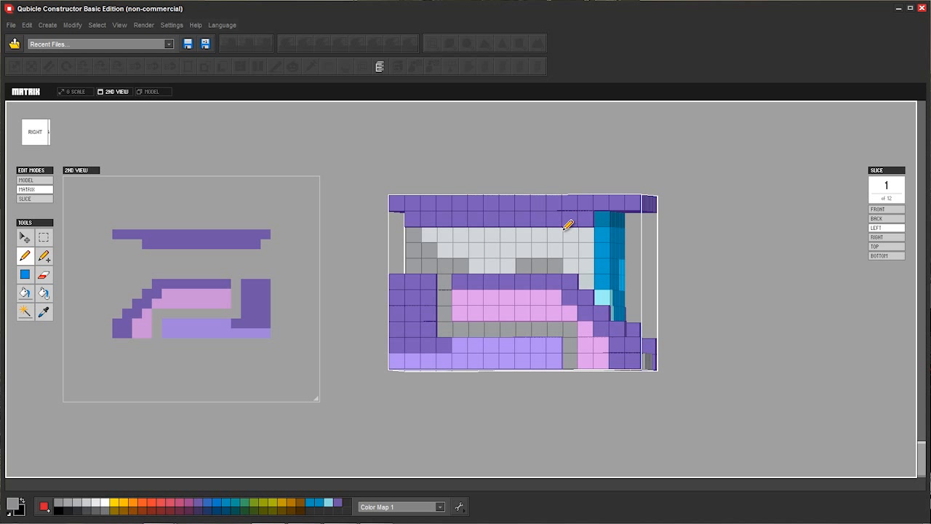
Erase one voxel from the roof's back edge, two voxels in from the corner on the left side of the head
{"action": "mouse_move", "coordinate": [605, 240]}
{"action": "right_mouse_down"}
{"action": "mouse_move", "coordinate": [476, 235]}
{"action": "mouse_move", "coordinate": [405, 252]}
{"action": "mouse_move", "coordinate": [468, 236]}
{"action": "mouse_move", "coordinate": [526, 185]}
{"action": "mouse_move", "coordinate": [376, 243]}
{"action": "mouse_move", "coordinate": [403, 264]}
{"action": "mouse_move", "coordinate": [524, 248]}
{"action": "mouse_move", "coordinate": [561, 219]}
{"action": "mouse_move", "coordinate": [408, 243]}
{"action": "mouse_move", "coordinate": [362, 237]}
{"action": "mouse_move", "coordinate": [308, 197]}
{"action": "mouse_move", "coordinate": [391, 197]}
{"action": "mouse_move", "coordinate": [510, 257]}
{"action": "mouse_move", "coordinate": [512, 238]}
{"action": "mouse_move", "coordinate": [517, 276]}
{"action": "mouse_move", "coordinate": [461, 283]}
{"action": "mouse_move", "coordinate": [525, 240]}
{"action": "mouse_move", "coordinate": [509, 262]}
{"action": "mouse_move", "coordinate": [462, 202]}
{"action": "mouse_move", "coordinate": [582, 224]}
{"action": "mouse_move", "coordinate": [573, 209]}
{"action": "right_mouse_up"}
{"action": "key", "text": "e"}
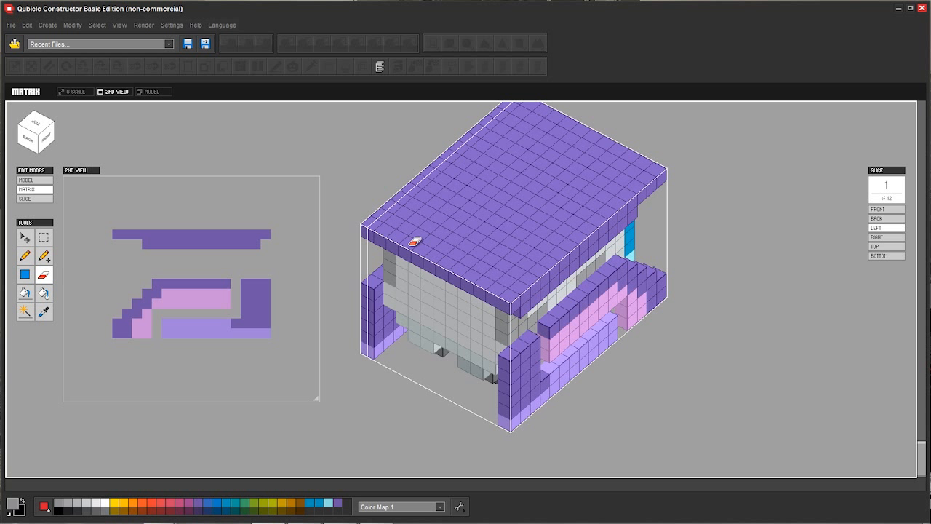
{"action": "left_click", "coordinate": [410, 245]}
Try to erase a one-voxel-wide groove in the roof near its back edge and undo it
{"action": "left_click", "coordinate": [420, 237]}
{"action": "left_click", "coordinate": [430, 226]}
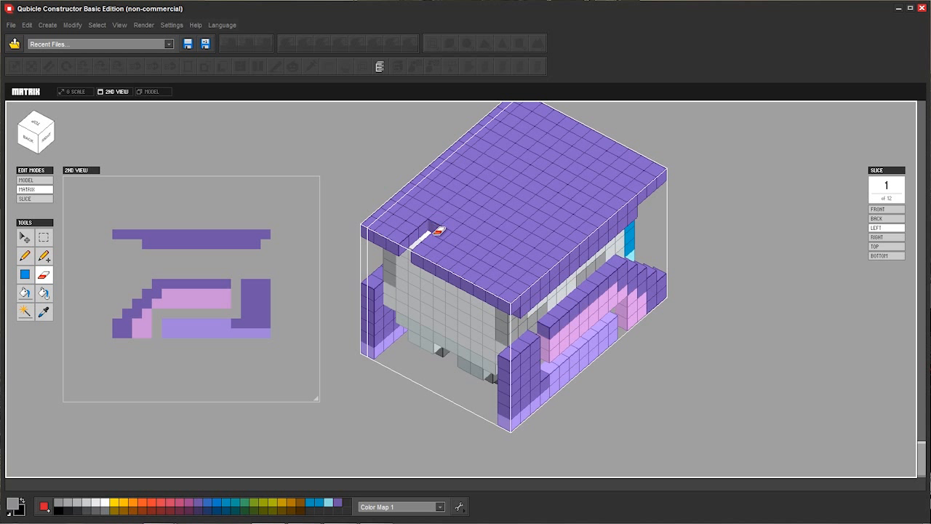
{"action": "left_click_drag", "start_coordinate": [445, 231], "coordinate": [499, 260]}
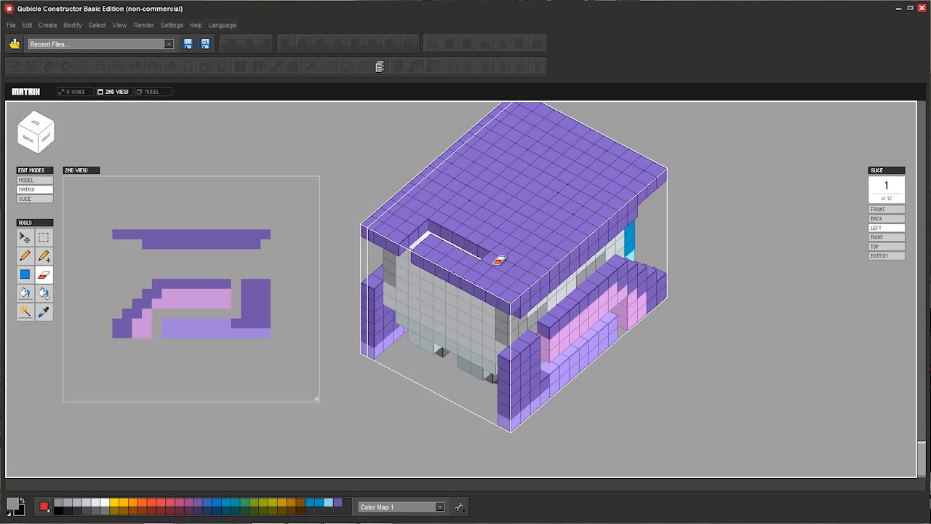
{"action": "left_click", "coordinate": [495, 257]}
{"action": "key", "text": "ctrl+z"}
{"action": "key", "text": "ctrl+z"}
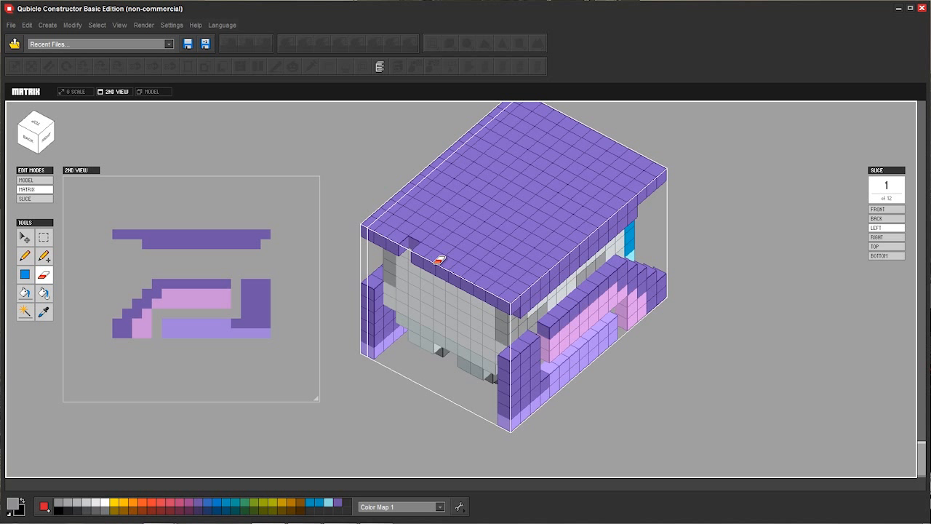
{"action": "key", "text": "ctrl+y"}
{"action": "key", "text": "ctrl+z"}
Erase the middle stretch of the roof's back edge to form a shallow one-voxel-deep recess
{"action": "left_click", "coordinate": [474, 276]}
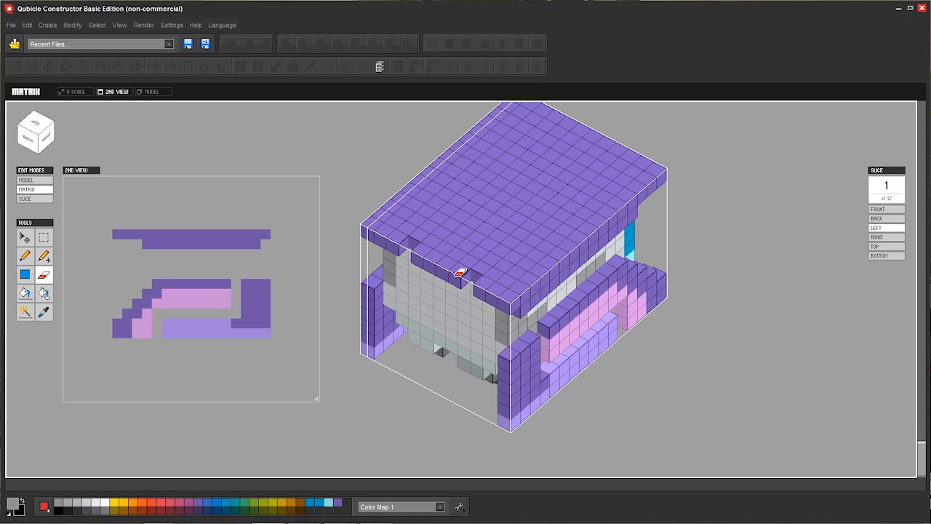
{"action": "left_click_drag", "start_coordinate": [456, 275], "coordinate": [425, 249]}
{"action": "left_click", "coordinate": [492, 216], "text": "alt"}
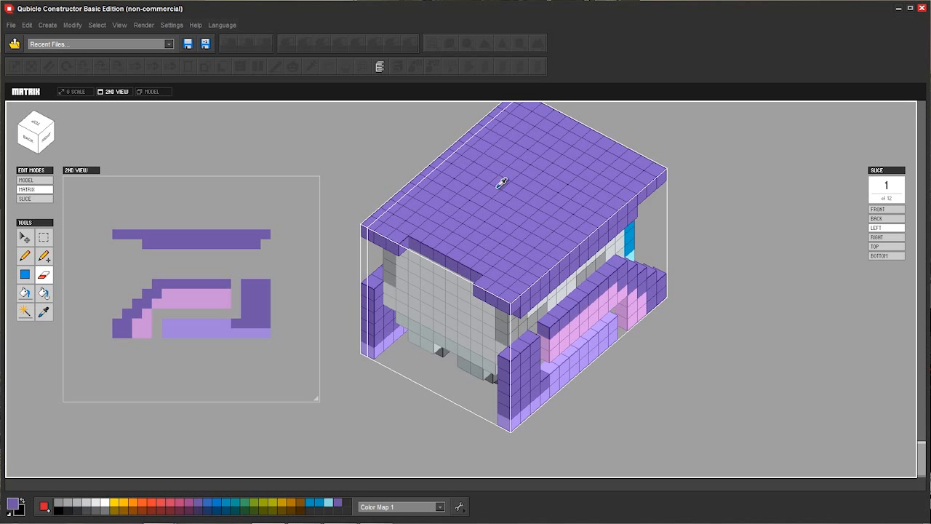
{"action": "middle_click_drag", "start_coordinate": [487, 231], "coordinate": [315, 135]}
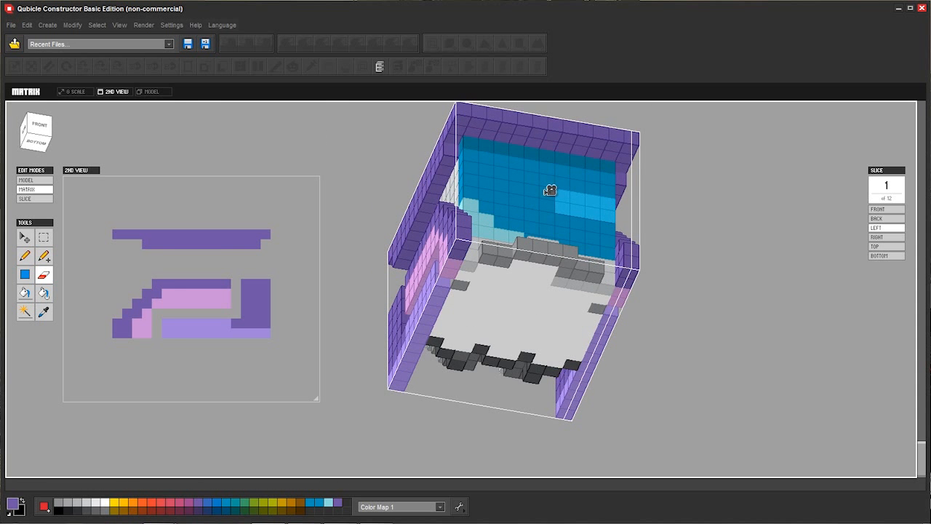
{"action": "middle_click_drag", "start_coordinate": [548, 189], "coordinate": [506, 256]}
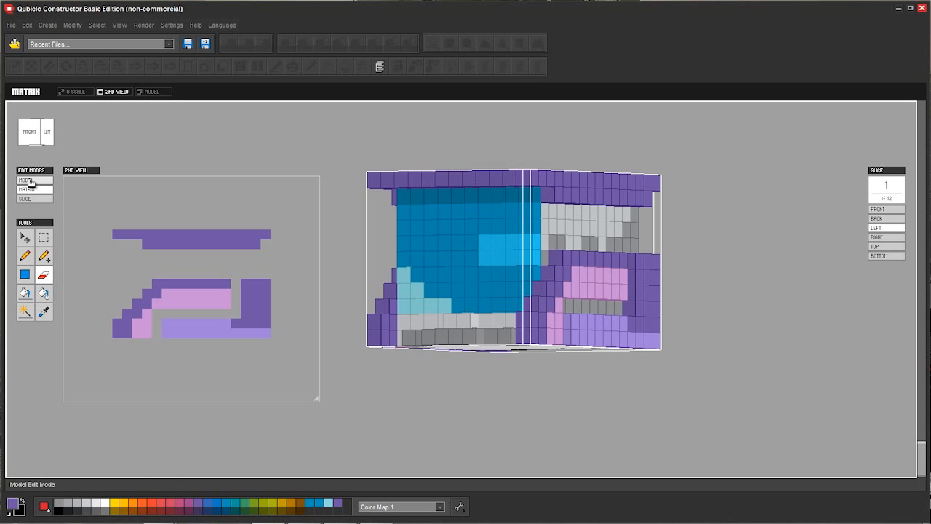
Switch to model editing, select the head and frame it in the view
{"action": "left_click", "coordinate": [27, 179]}
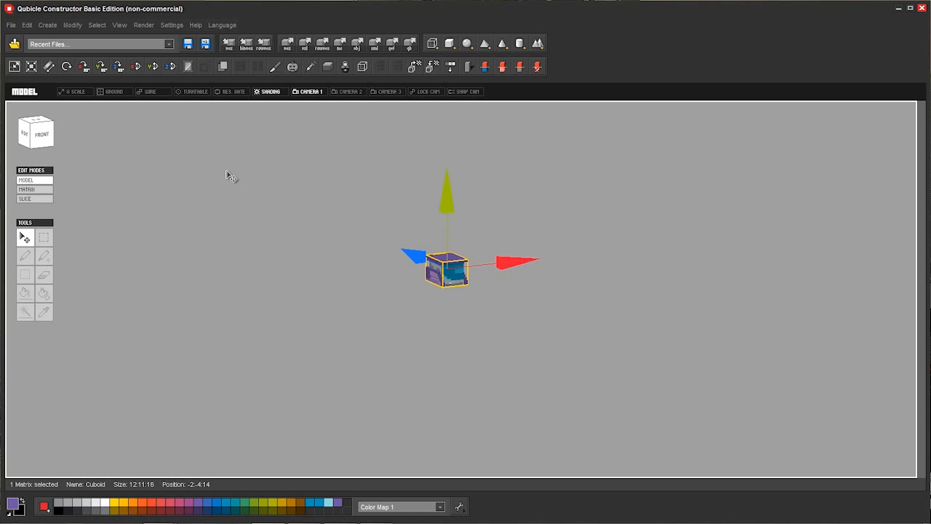
{"action": "scroll", "coordinate": [366, 213], "scroll_direction": "up", "scroll_amount": 5}
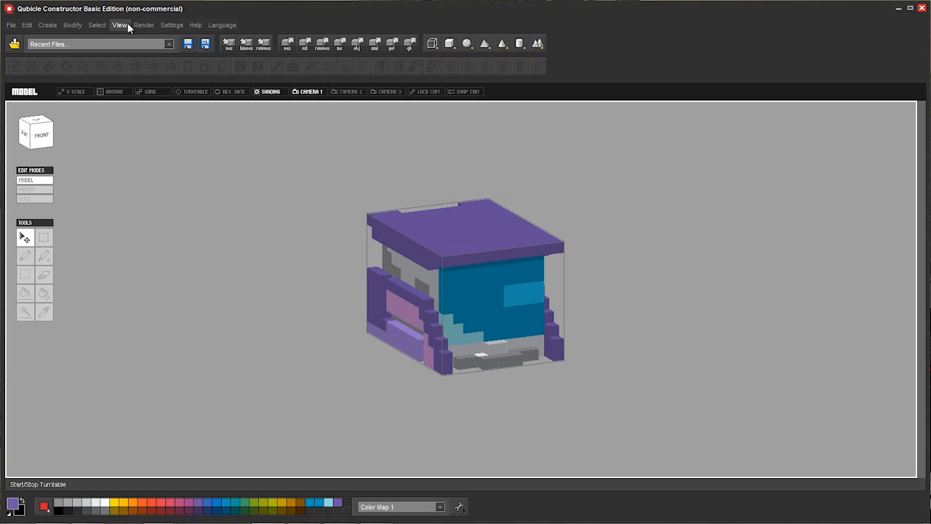
{"action": "left_click", "coordinate": [144, 25]}
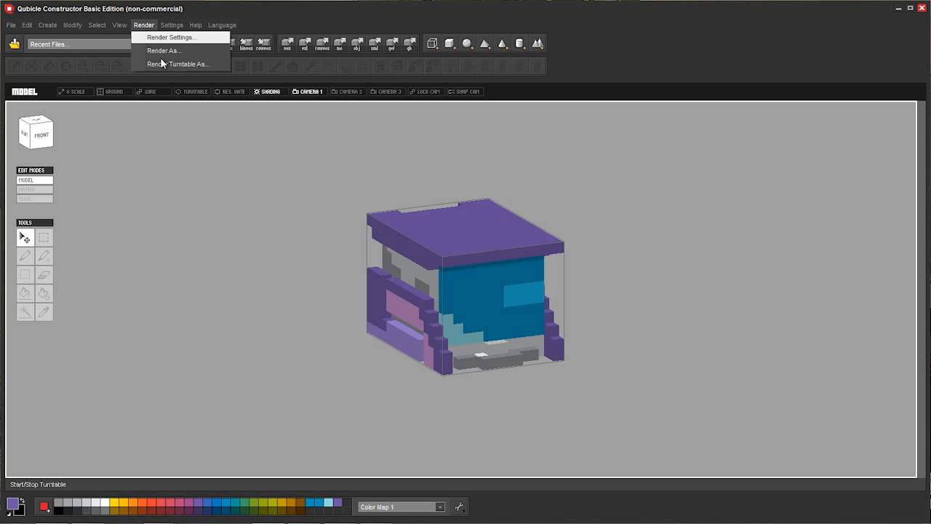
{"action": "left_click", "coordinate": [194, 8]}
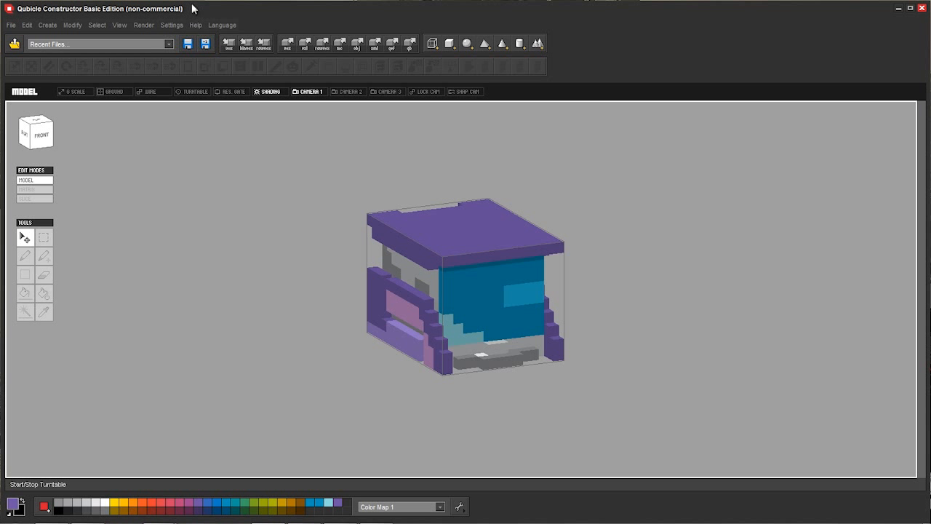
{"action": "left_click", "coordinate": [132, 24]}
{"action": "mouse_move", "coordinate": [119, 24]}
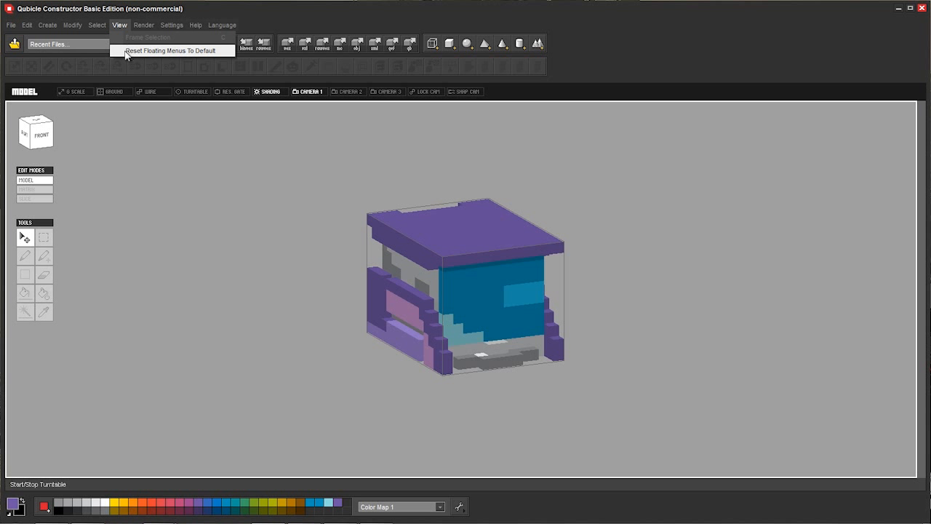
{"action": "left_click", "coordinate": [492, 276]}
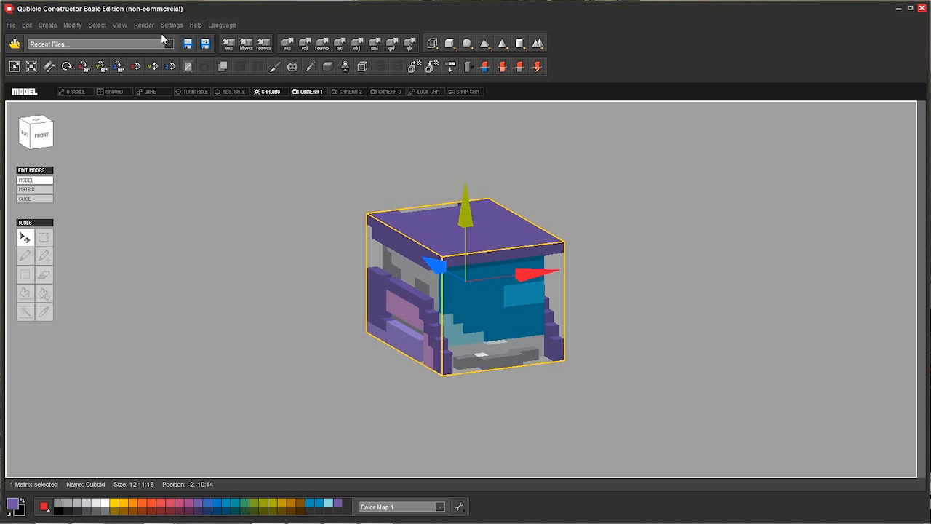
{"action": "left_click", "coordinate": [120, 24]}
{"action": "left_click", "coordinate": [141, 35]}
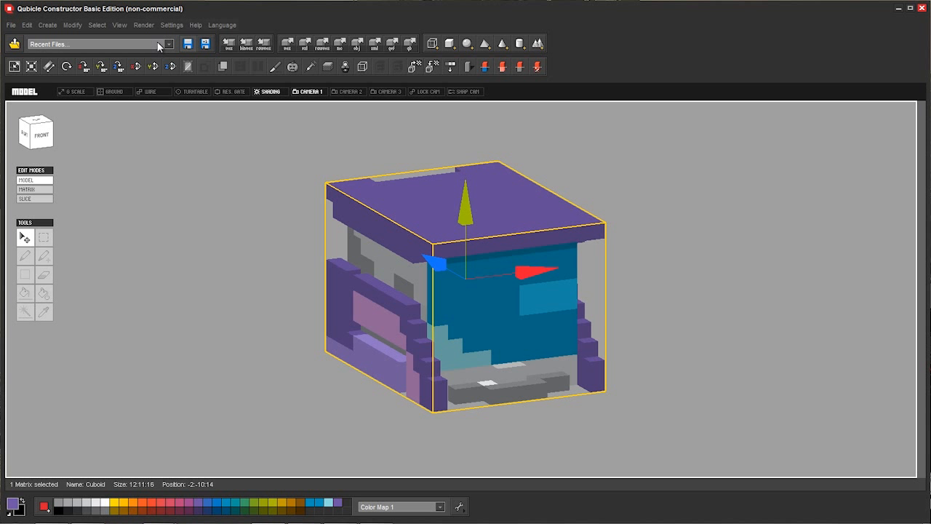
Accept the current render settings and try to render the turntable as an animated GIF over the existing Sparkbot Head file on the desktop
{"action": "left_click", "coordinate": [143, 25]}
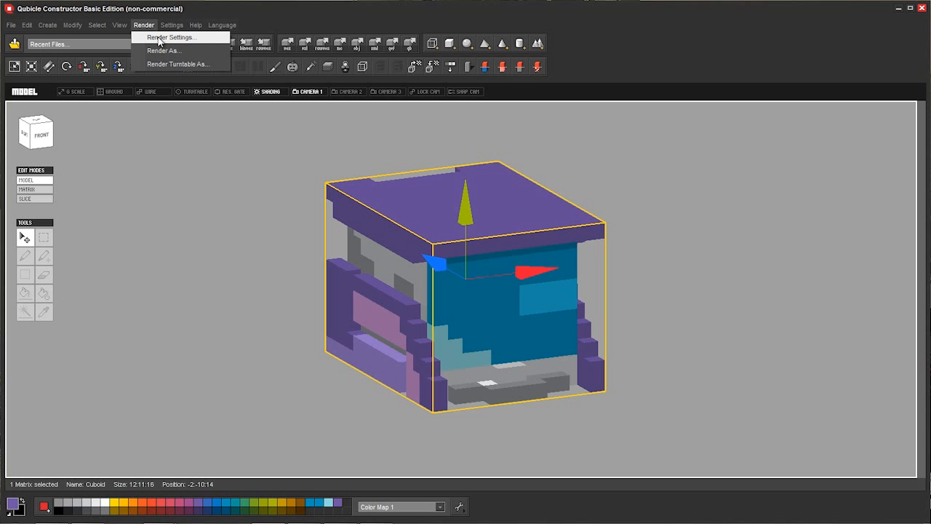
{"action": "left_click", "coordinate": [164, 37]}
{"action": "left_click", "coordinate": [140, 189]}
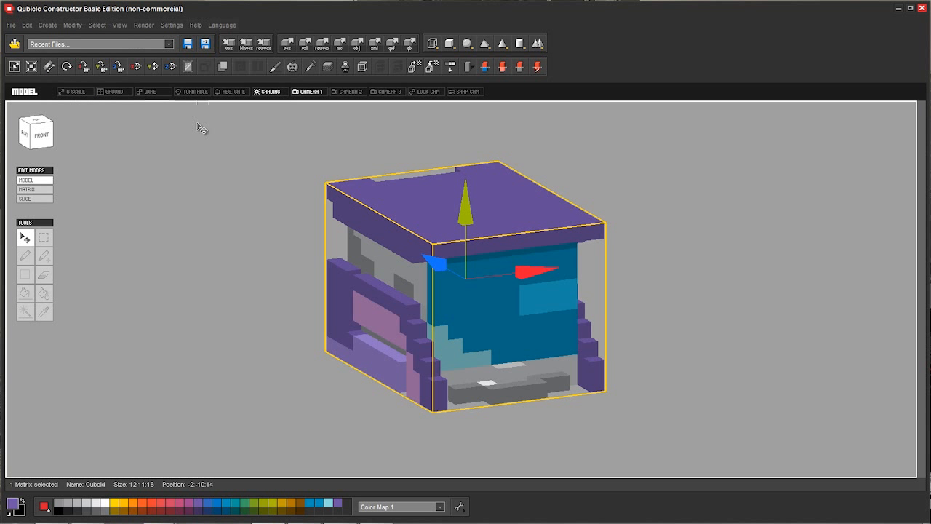
{"action": "left_click", "coordinate": [145, 25]}
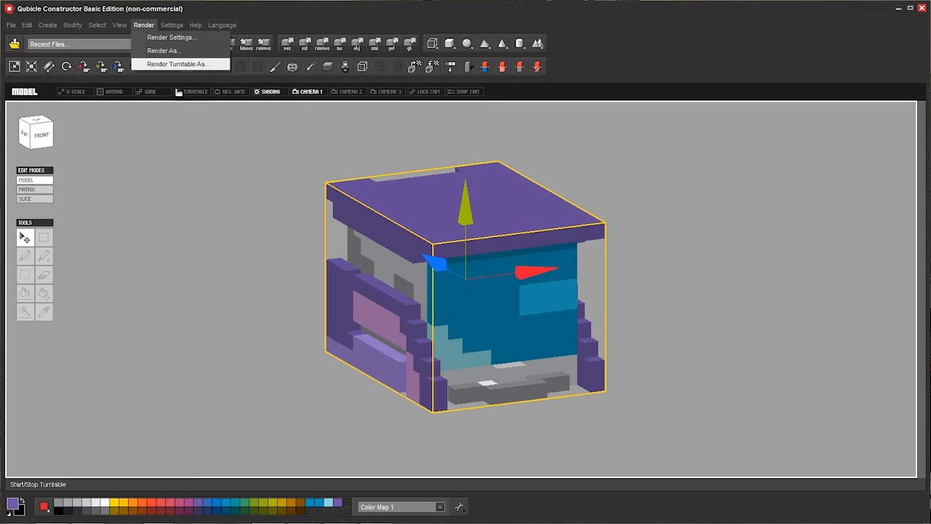
{"action": "left_click", "coordinate": [179, 64]}
{"action": "left_click", "coordinate": [764, 364]}
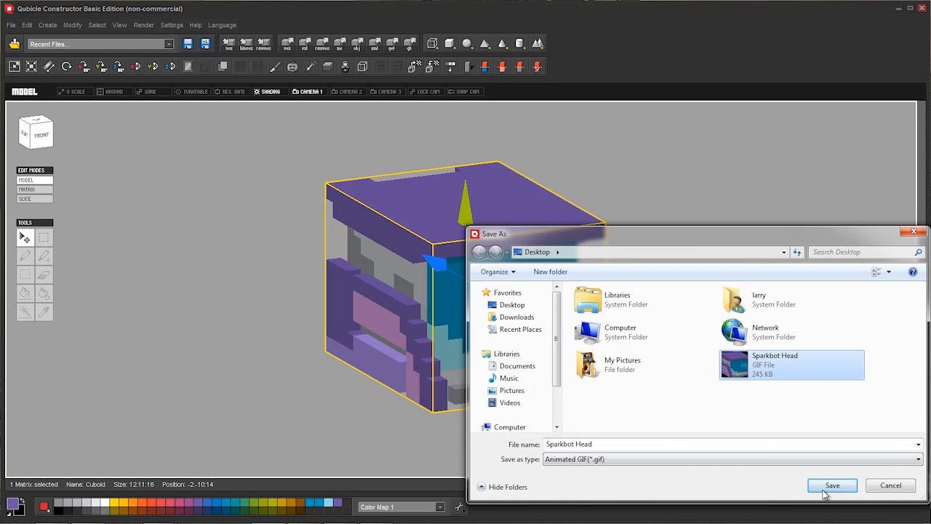
{"action": "left_click", "coordinate": [829, 485]}
{"action": "left_click", "coordinate": [437, 320]}
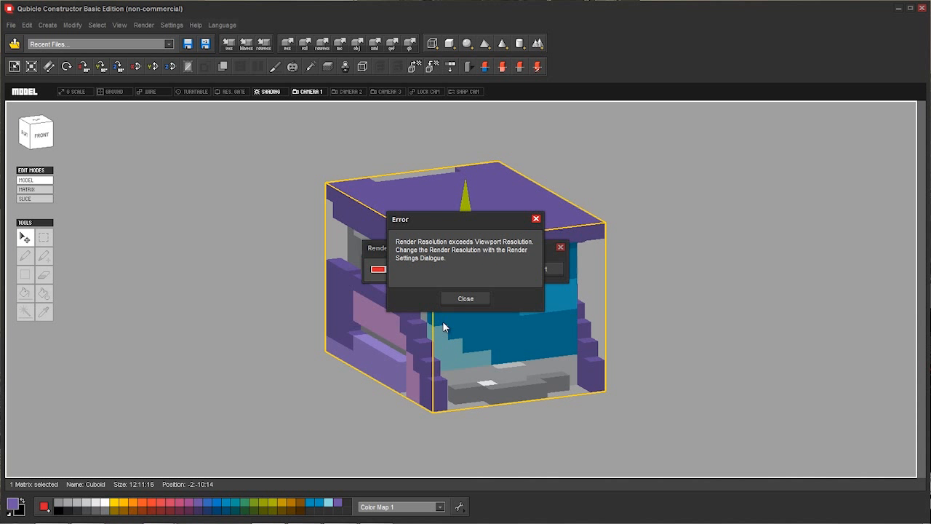
{"action": "left_click", "coordinate": [458, 300]}
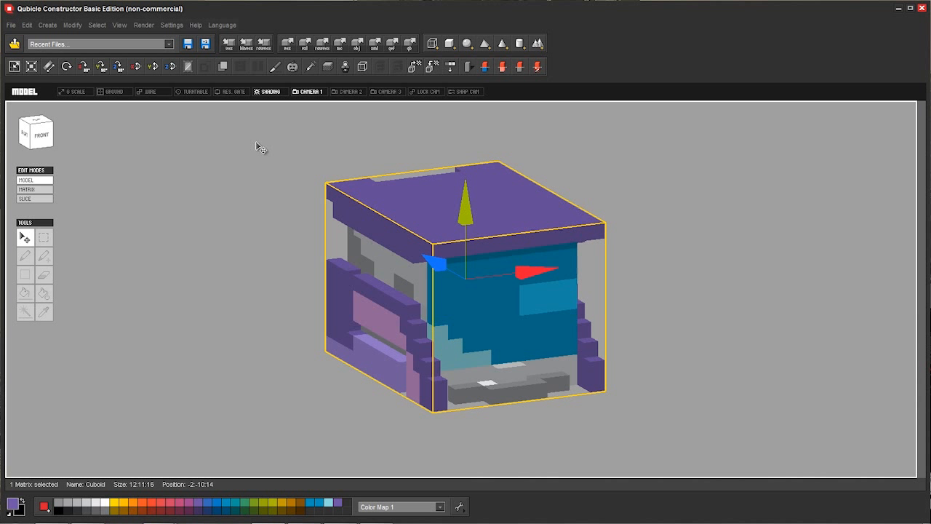
Set the render resolution to the VGA, 640x480 preset in the render settings
{"action": "left_click", "coordinate": [90, 27]}
{"action": "left_click", "coordinate": [150, 40]}
{"action": "left_click", "coordinate": [189, 61]}
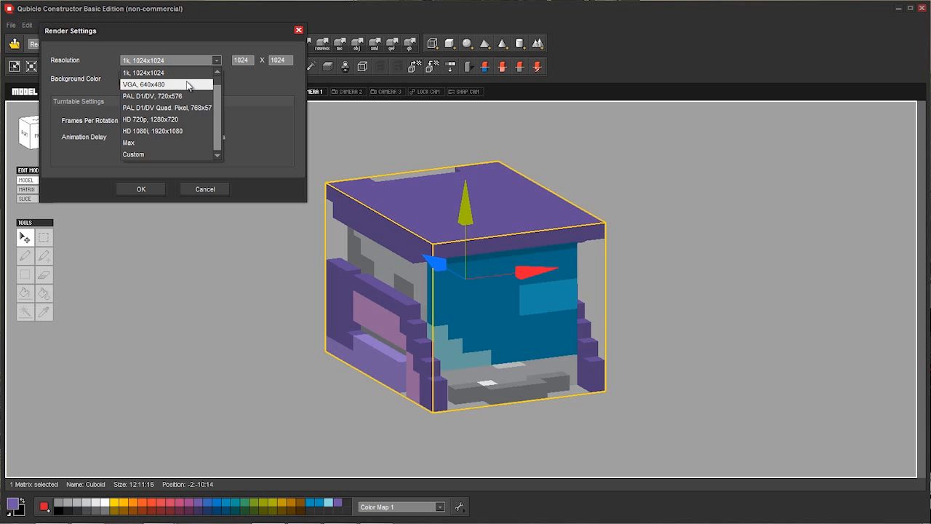
{"action": "left_click", "coordinate": [187, 86]}
{"action": "left_click", "coordinate": [141, 189]}
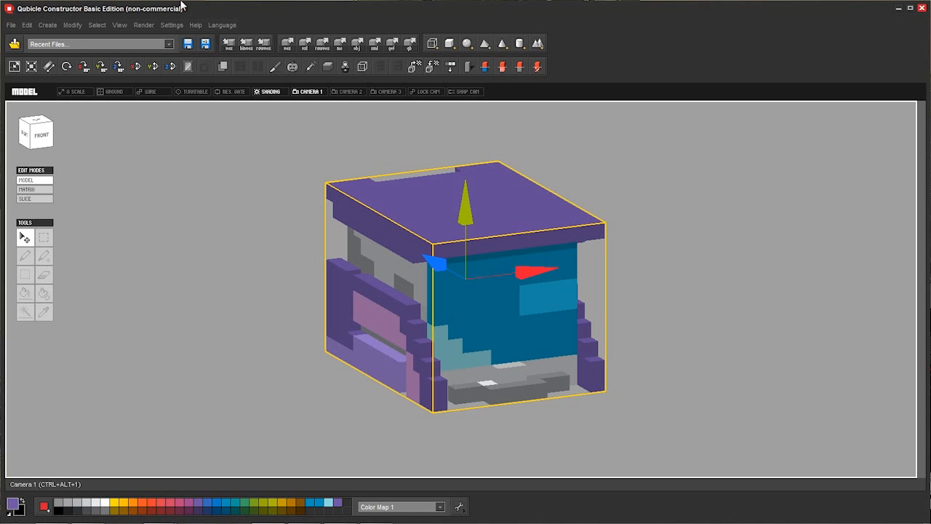
Render the head's turntable as an animated GIF to the desktop, overwriting the existing Sparkbot Head file
{"action": "left_click", "coordinate": [135, 25]}
{"action": "left_click", "coordinate": [167, 64]}
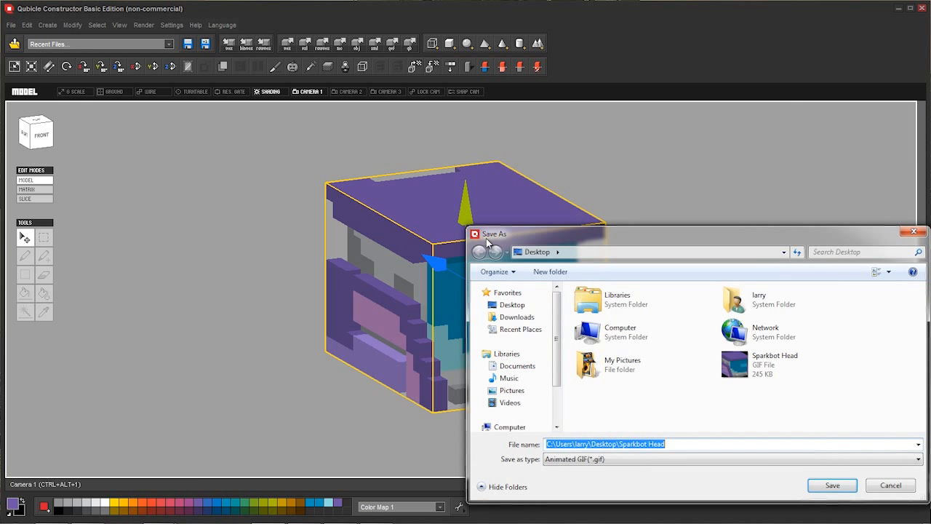
{"action": "left_click", "coordinate": [762, 364]}
{"action": "left_click", "coordinate": [843, 492]}
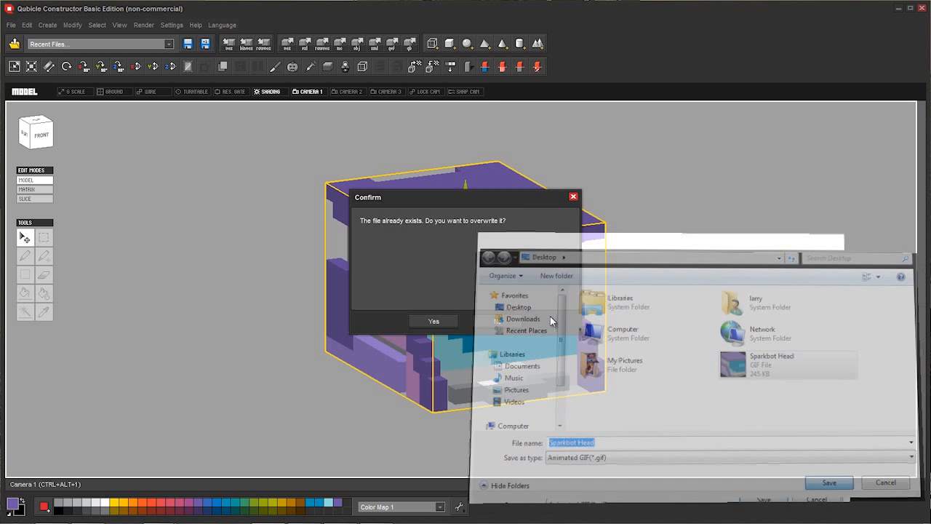
{"action": "left_click", "coordinate": [449, 323]}
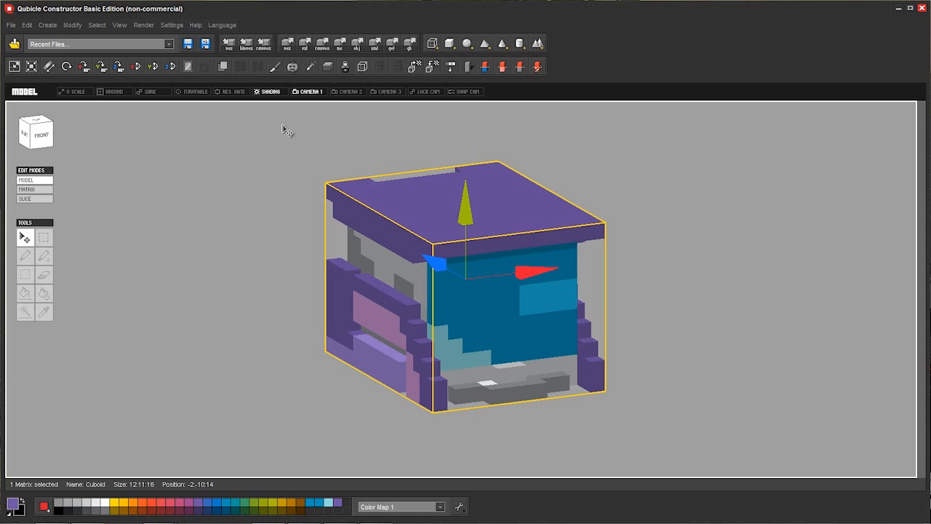
Switch to Windows Explorer and open the Sparkbot Head GIF from the desktop in Internet Explorer to view the turntable animation
{"action": "mouse_move", "coordinate": [269, 521]}
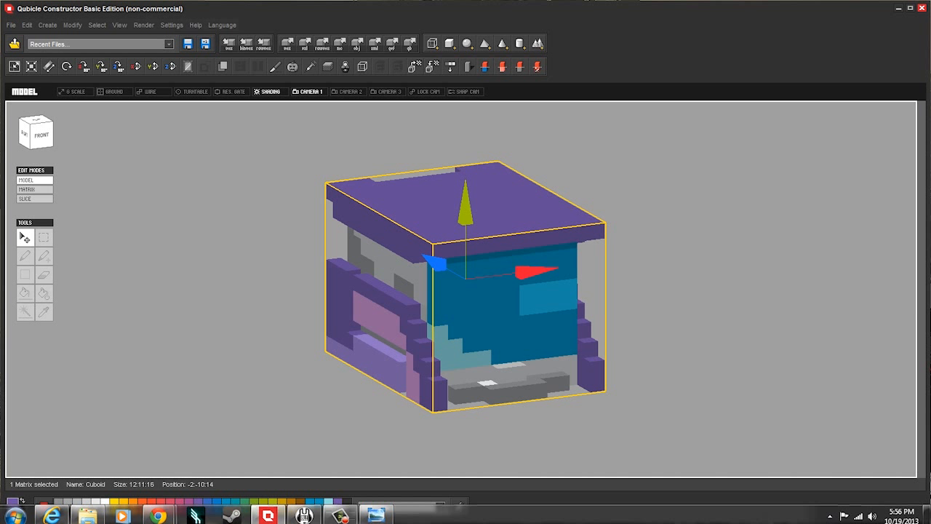
{"action": "left_click", "coordinate": [87, 512]}
{"action": "right_click", "coordinate": [489, 292]}
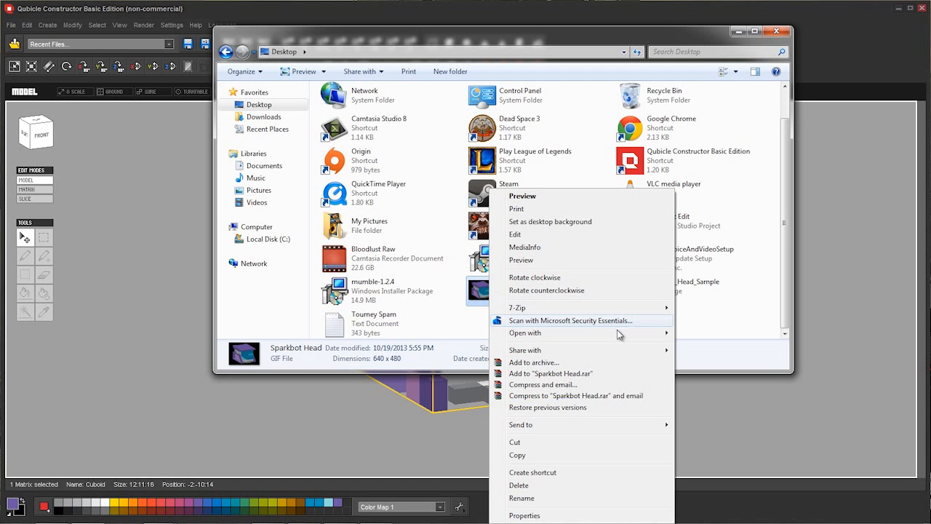
{"action": "mouse_move", "coordinate": [605, 333]}
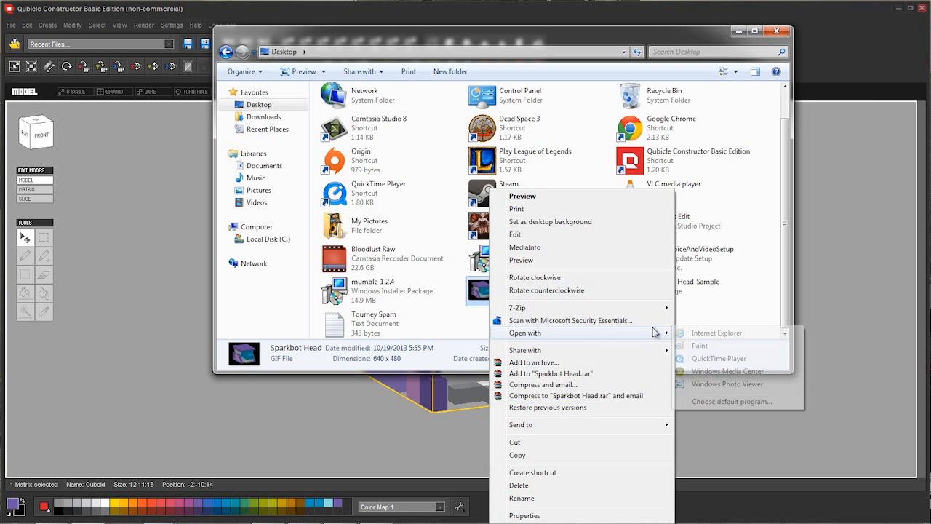
{"action": "left_click", "coordinate": [703, 333]}
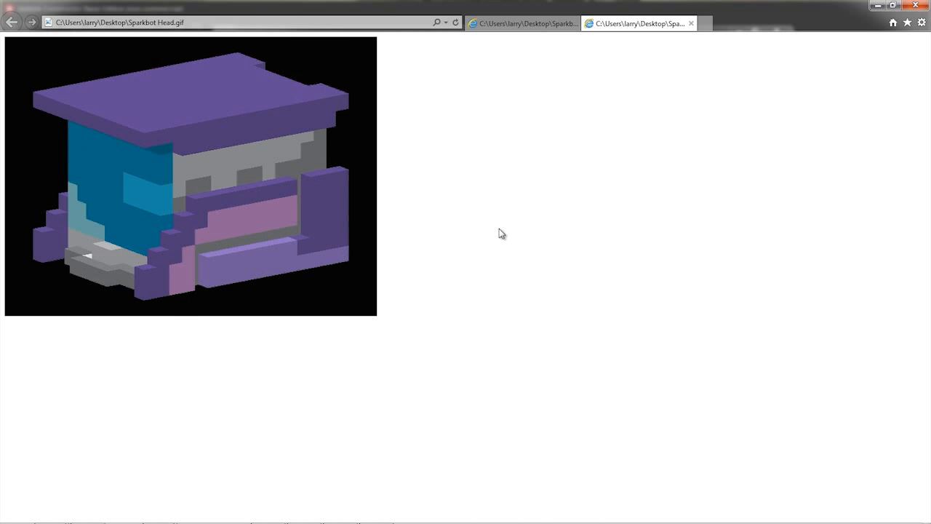